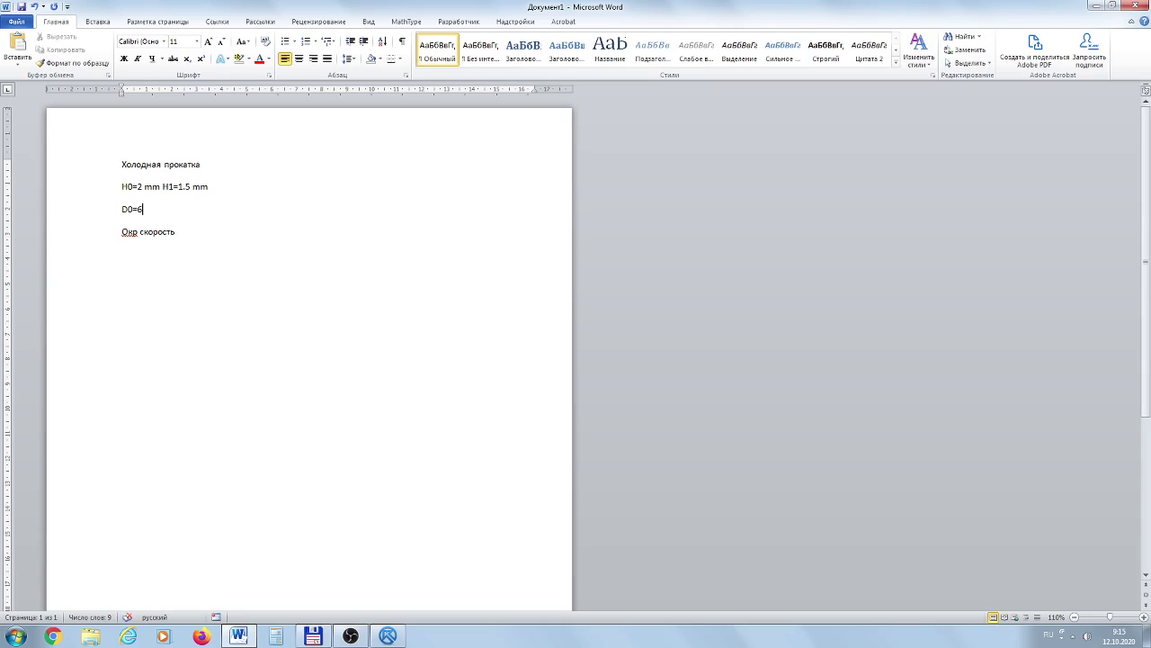
# Complete the initial data with D0=650 мм and a roll speed (Окр скорость) of 100 об/мин
pyautogui.write('50 ьь')
pyautogui.press('BackSpace')
pyautogui.press('BackSpace')
pyautogui.write('мм')
pyautogui.write('=')
pyautogui.write('100')
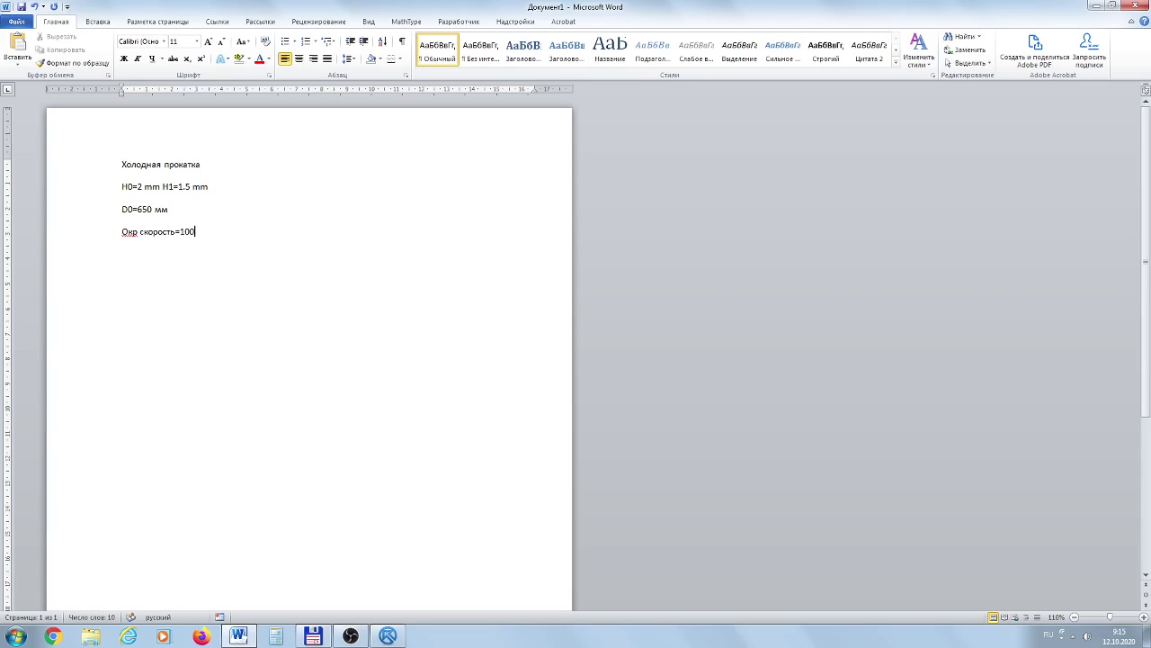
pyautogui.write(' об/мин')
pyautogui.tripleClick(288, 224)
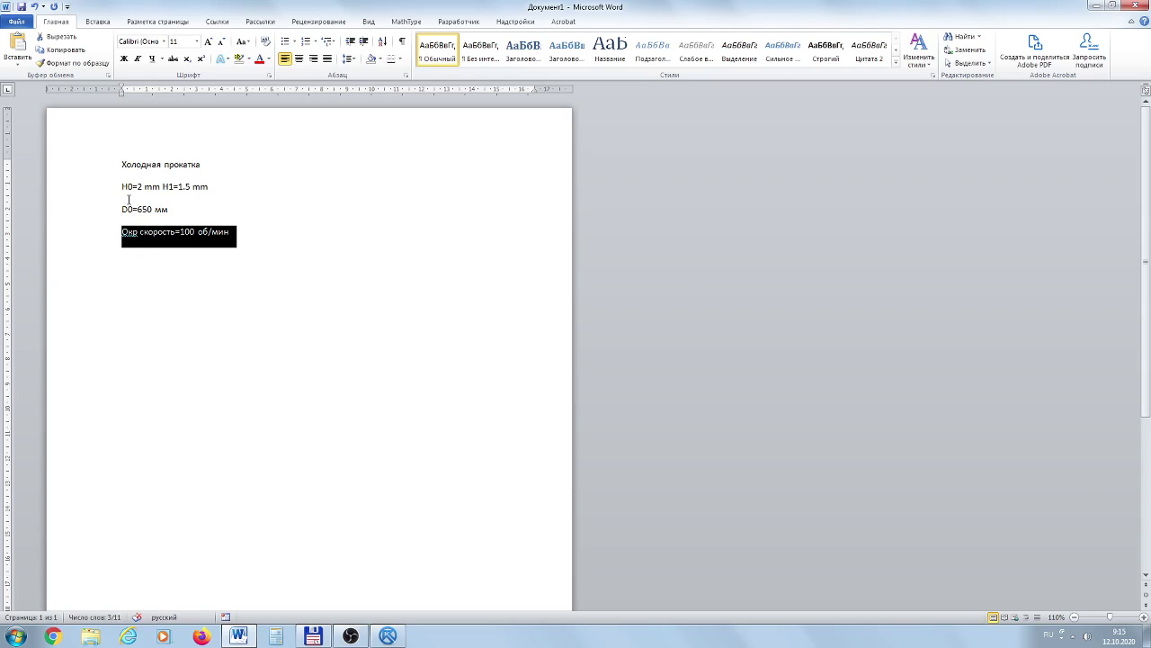
pyautogui.moveTo(122, 186); pyautogui.dragTo(240, 207)
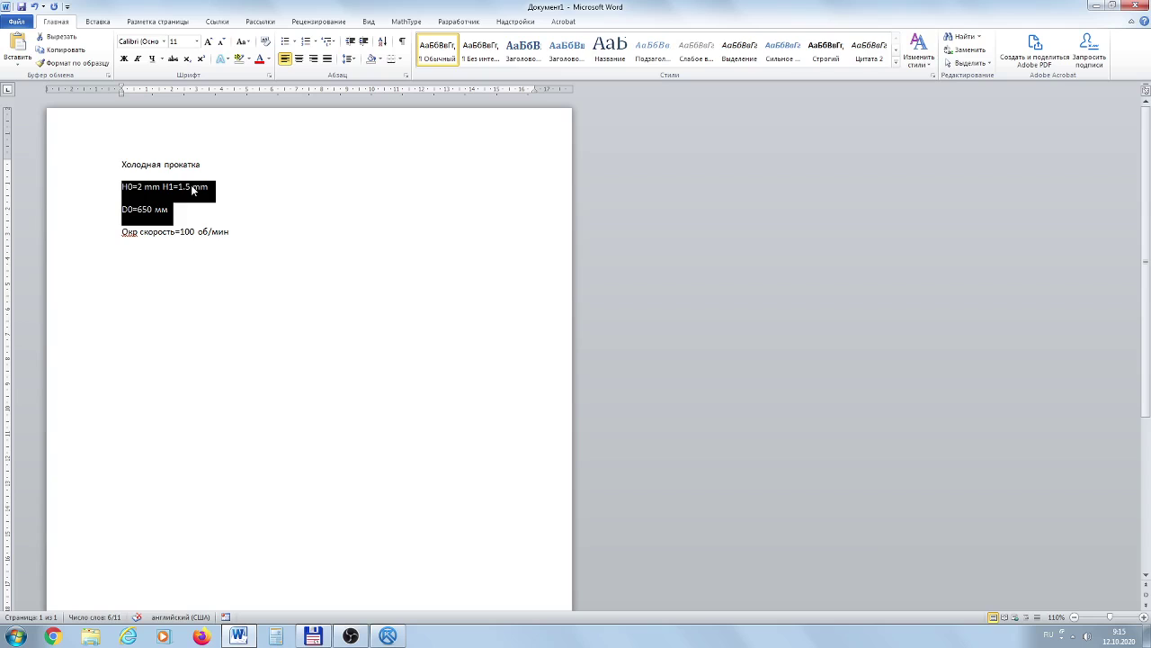
pyautogui.click(504, 374)
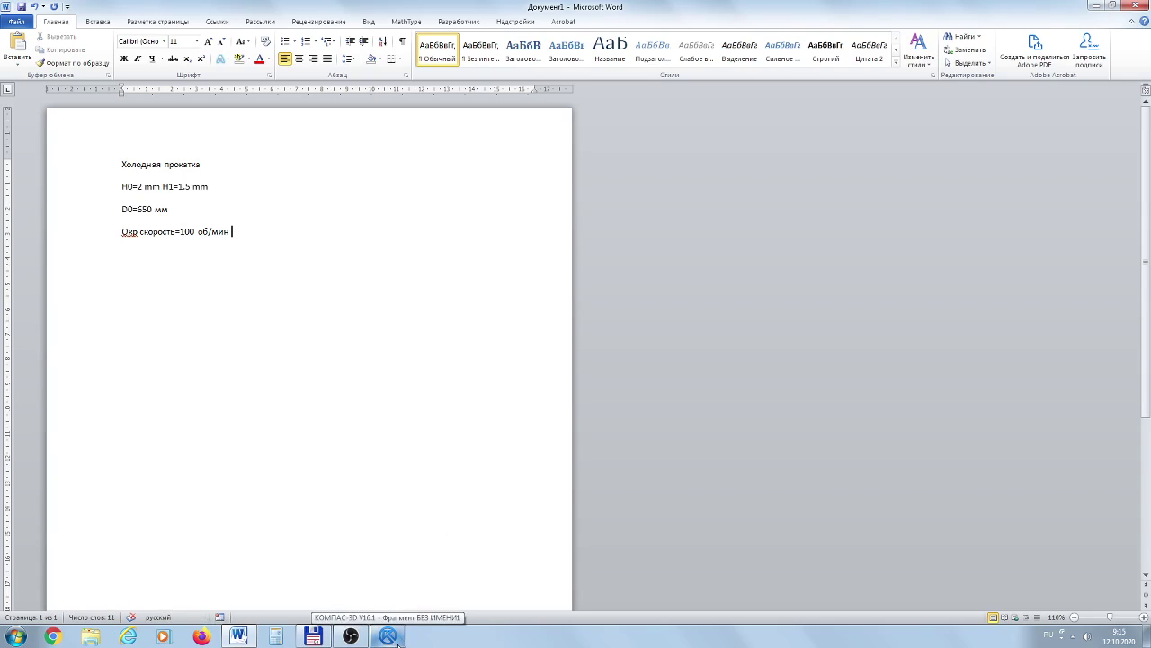
# Switch to KOMPAS-3D and draw horizontal and vertical auxiliary lines through the fragment's origin
pyautogui.click(393, 639)
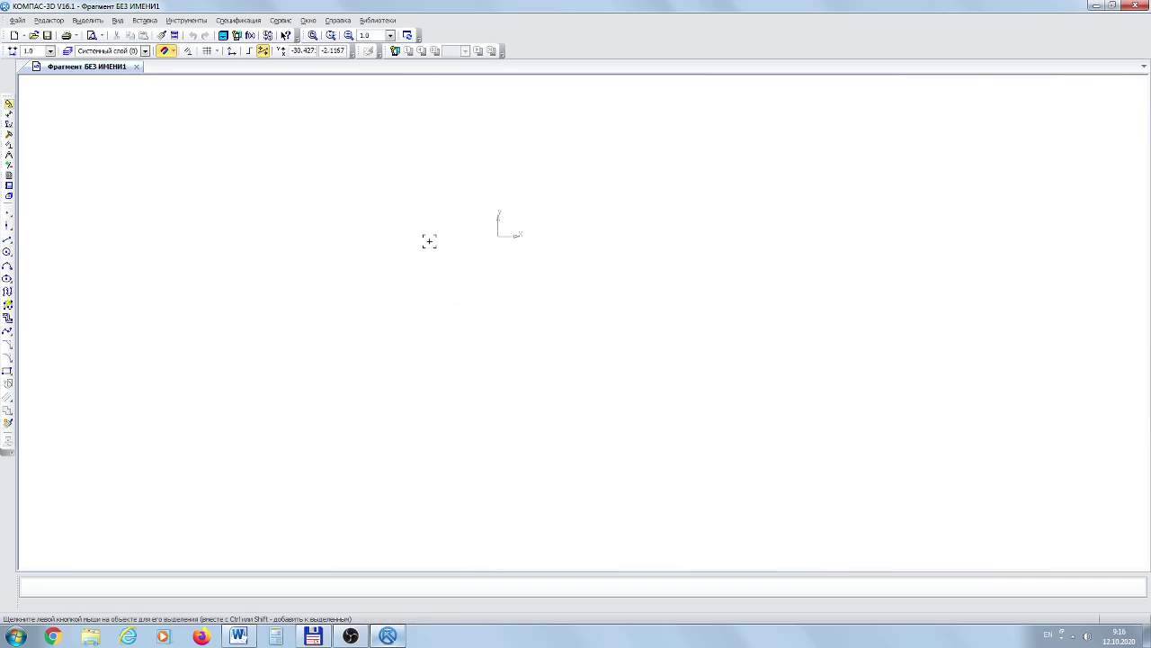
pyautogui.click(7, 227)
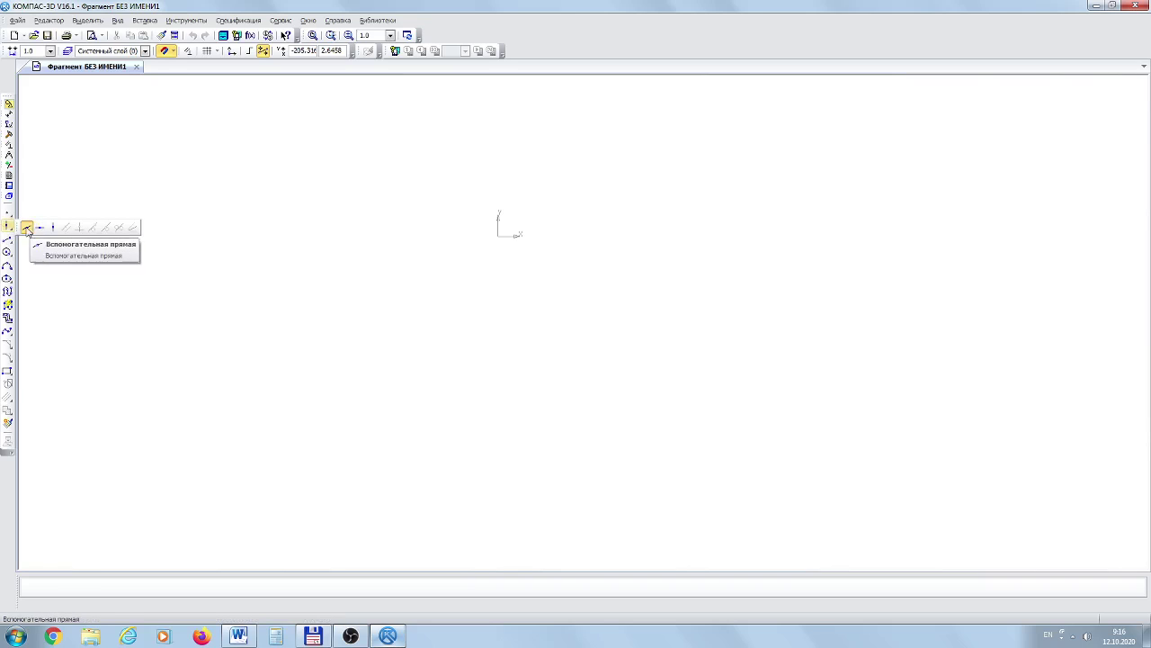
pyautogui.click(27, 227)
pyautogui.click(499, 237)
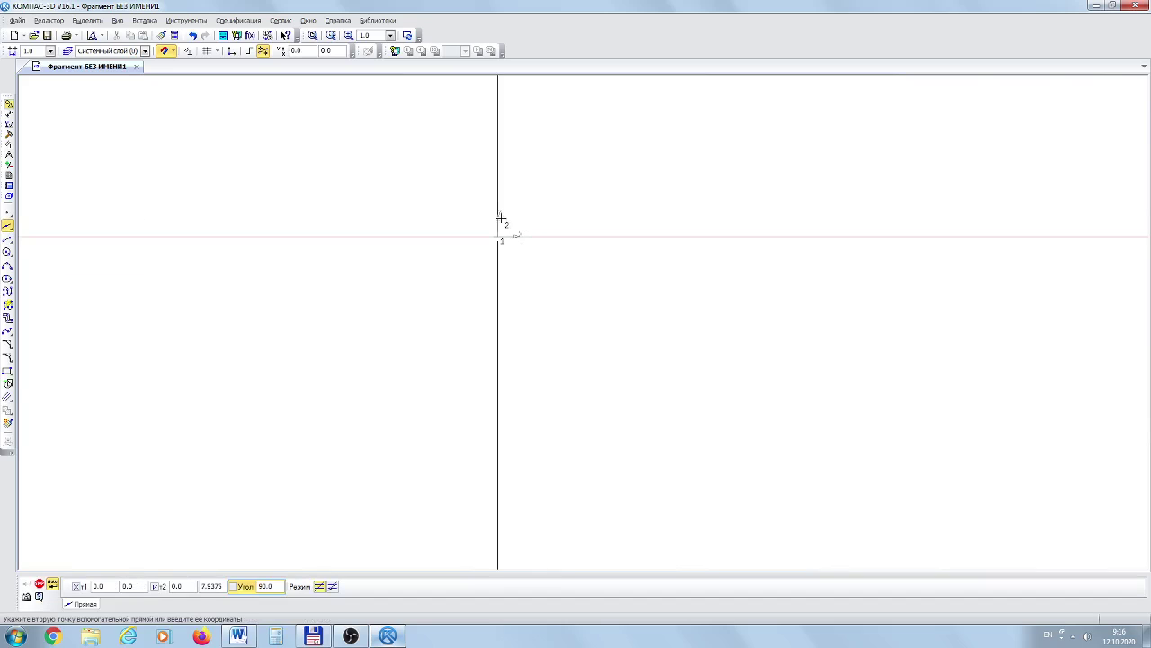
pyautogui.click(500, 218)
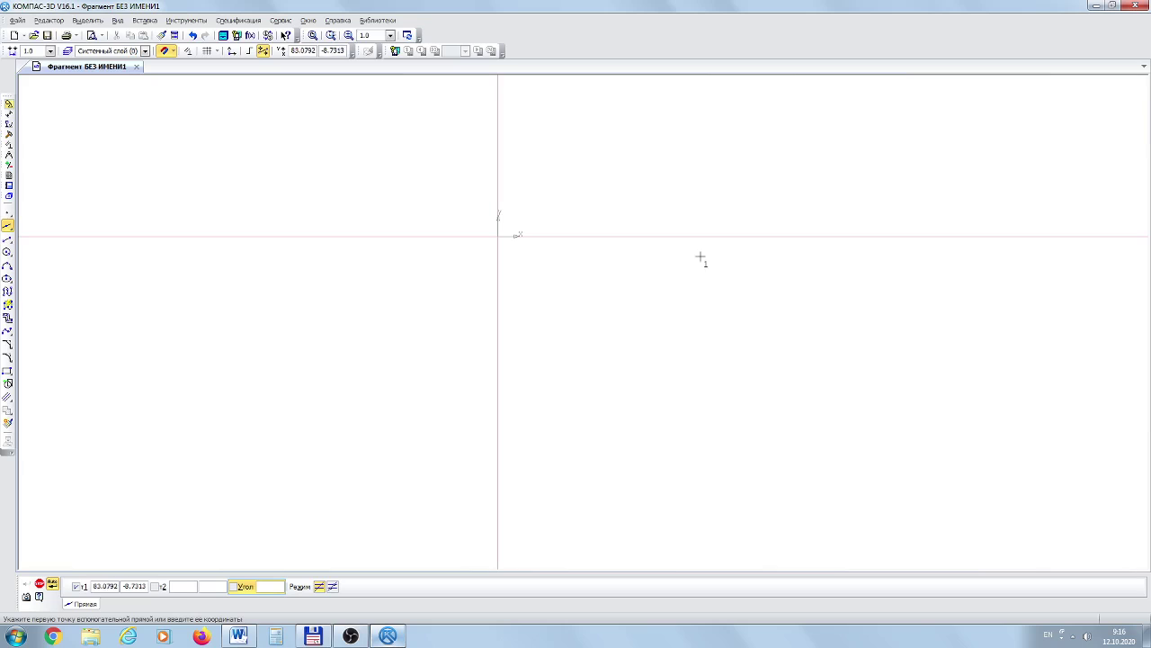
# Construct two auxiliary lines parallel to the horizontal axis, one on each side, at a distance of 1.5/2 mm
pyautogui.scroll(4, 487, 222)
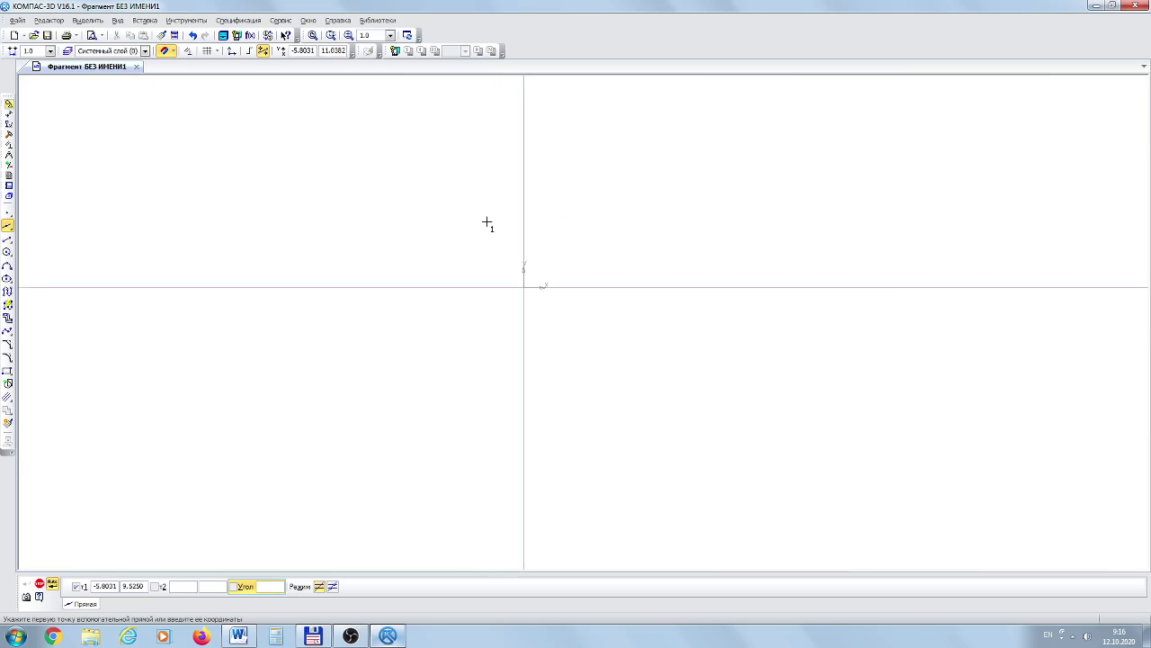
pyautogui.keyDown('ctrl'); pyautogui.scroll(2, 609, 329); pyautogui.keyUp('ctrl')
pyautogui.keyDown('shift'); pyautogui.hscroll(1, 606, 333); pyautogui.keyUp('shift')
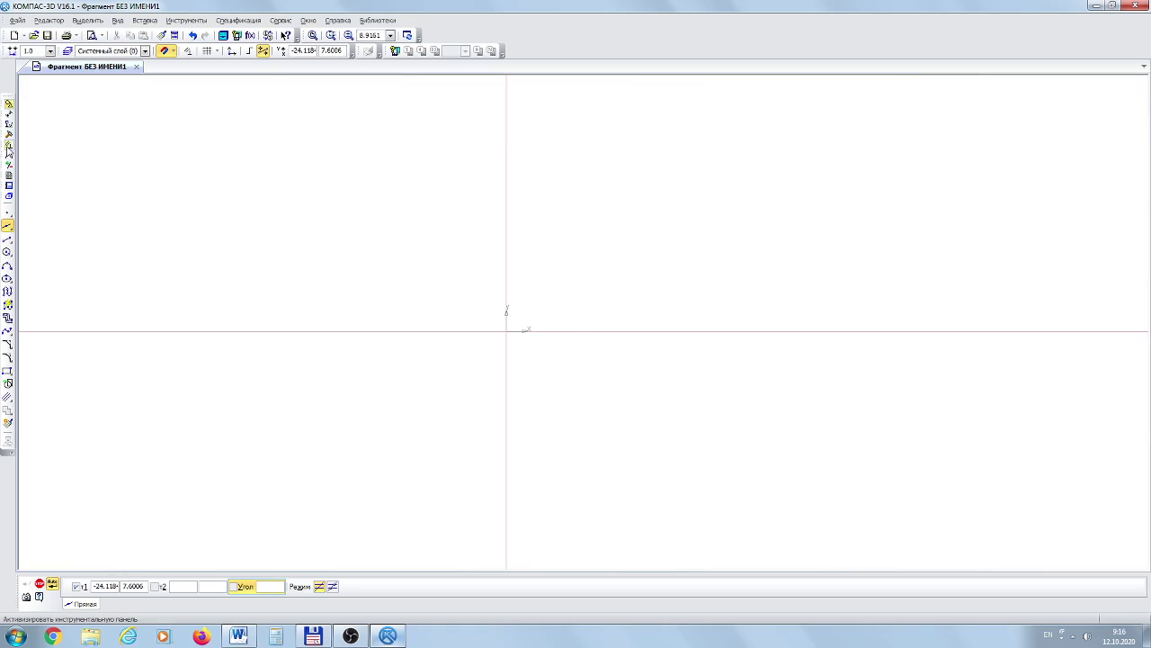
pyautogui.click(10, 135)
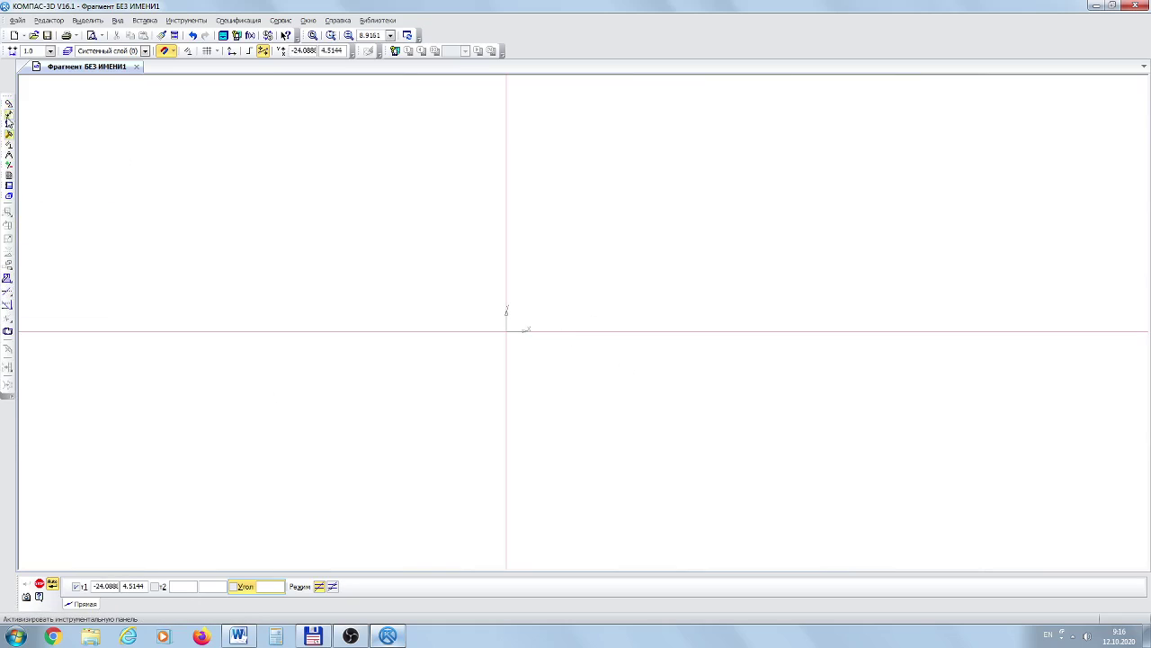
pyautogui.click(9, 104)
pyautogui.moveTo(11, 232); pyautogui.dragTo(66, 230)
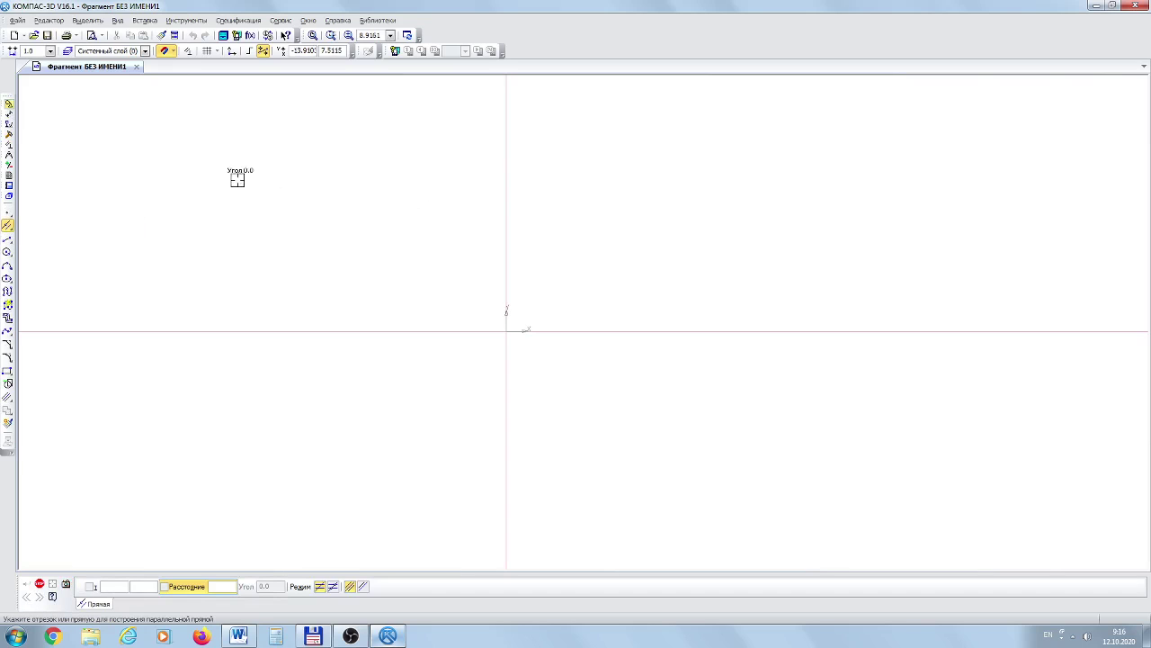
pyautogui.click(415, 332)
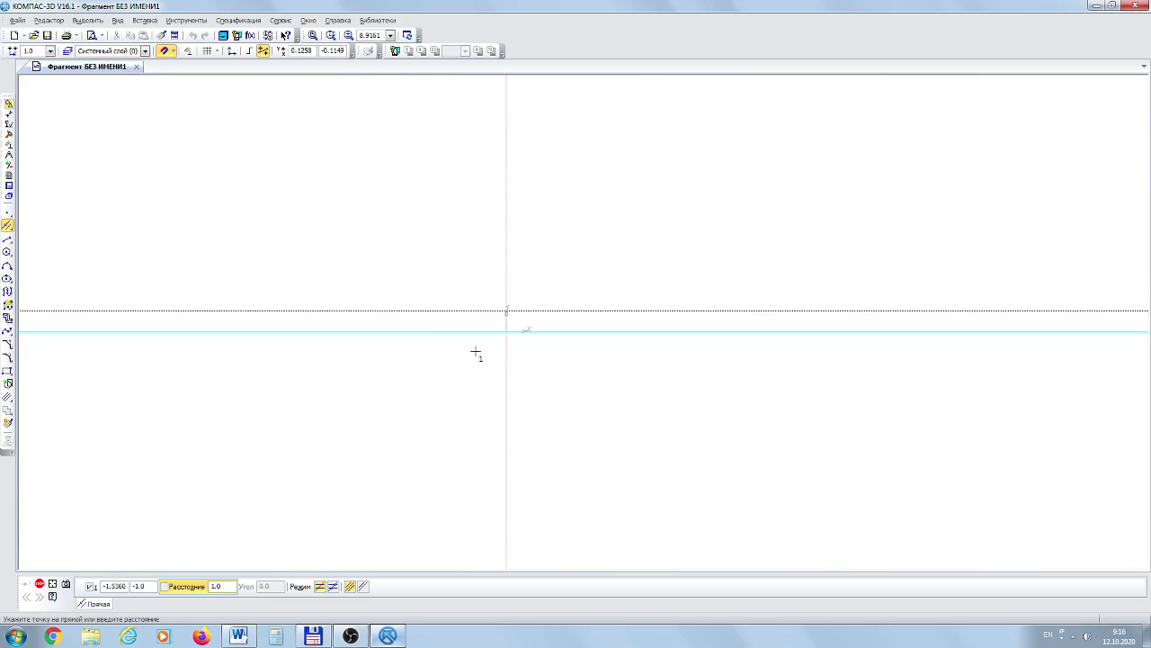
pyautogui.press('Return')
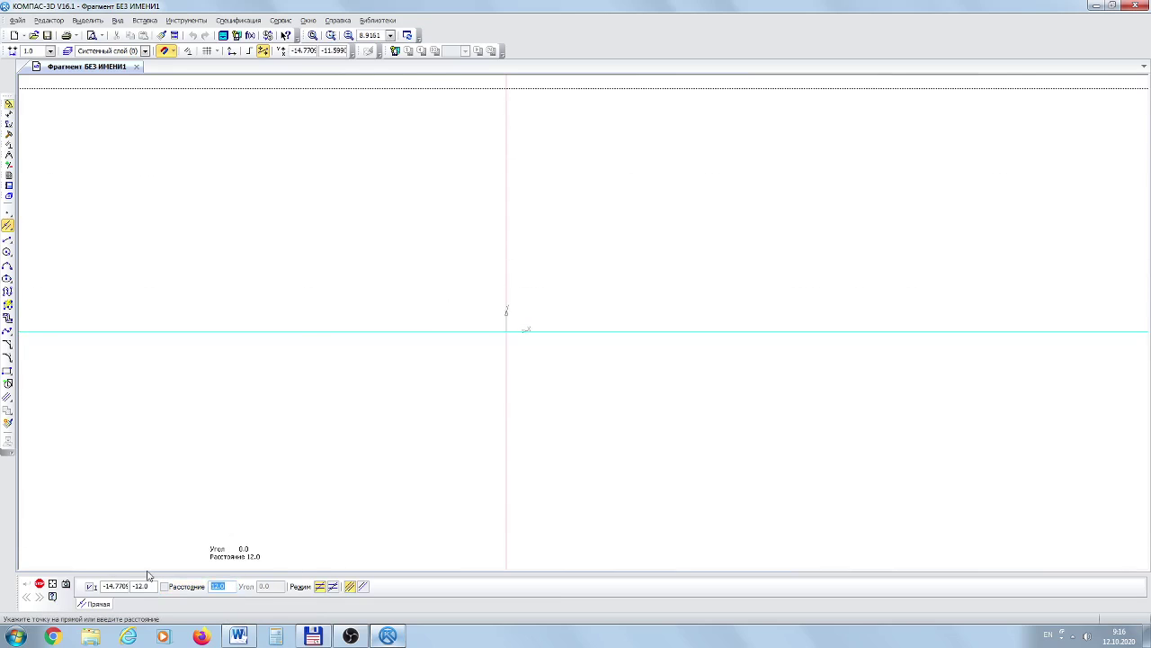
pyautogui.write('1.5/2')
pyautogui.press('Return')
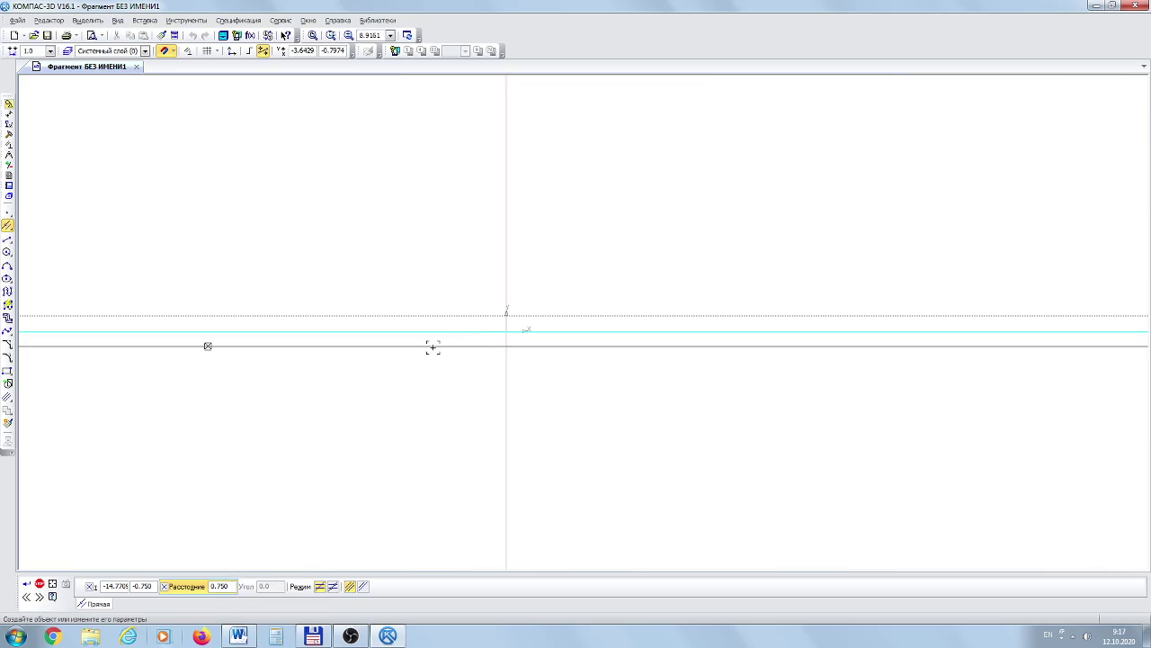
pyautogui.click(444, 328)
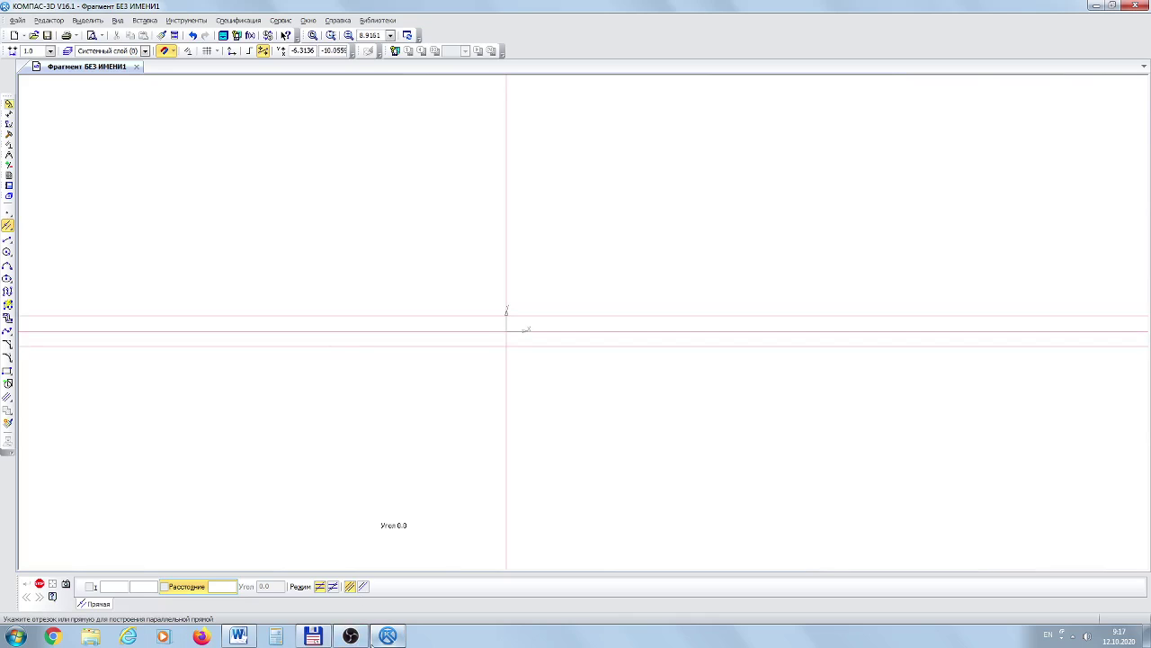
# Check the roll diameter in the Word document and calculate the radius as 650/2 in the Calculator
pyautogui.click(236, 639)
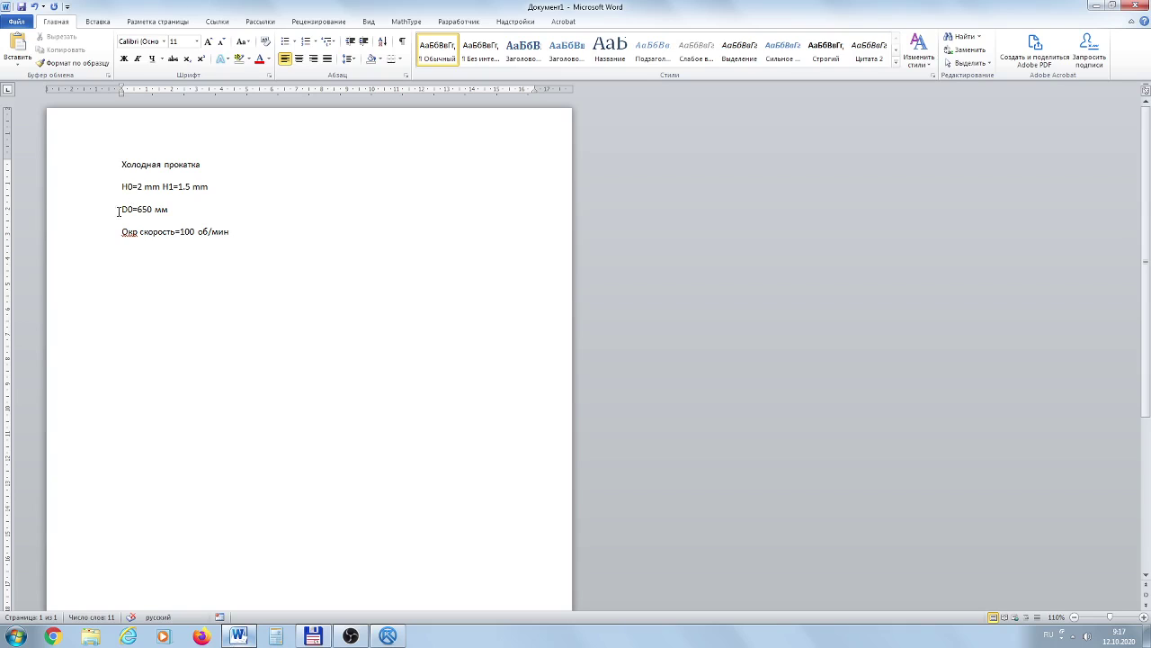
pyautogui.click(285, 636)
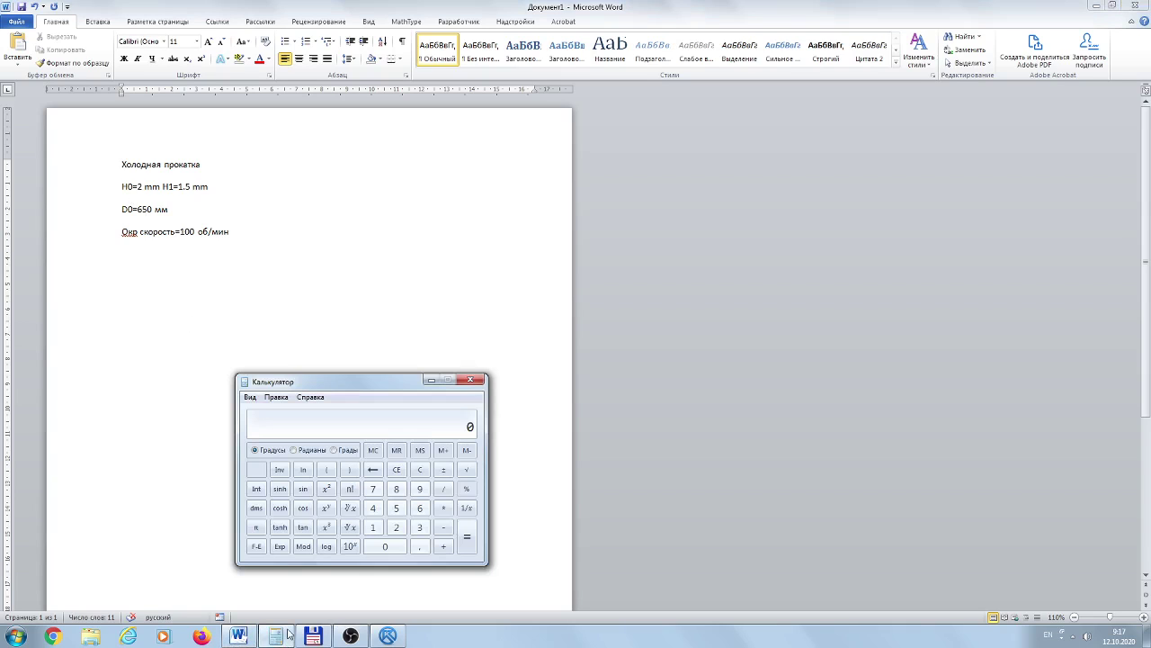
pyautogui.write('650')
pyautogui.write('2')
pyautogui.press('Return')
# Return to KOMPAS-3D and construct a parallel auxiliary line 325 mm above the upper strip line
pyautogui.click(388, 636)
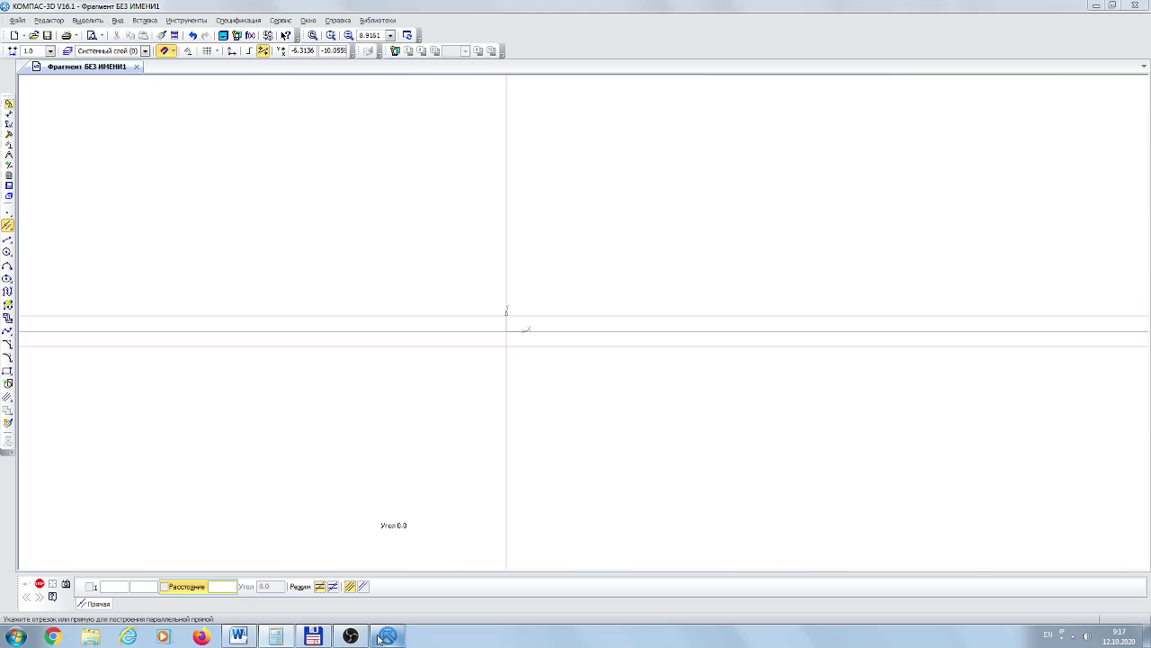
pyautogui.click(450, 315)
pyautogui.write('32')
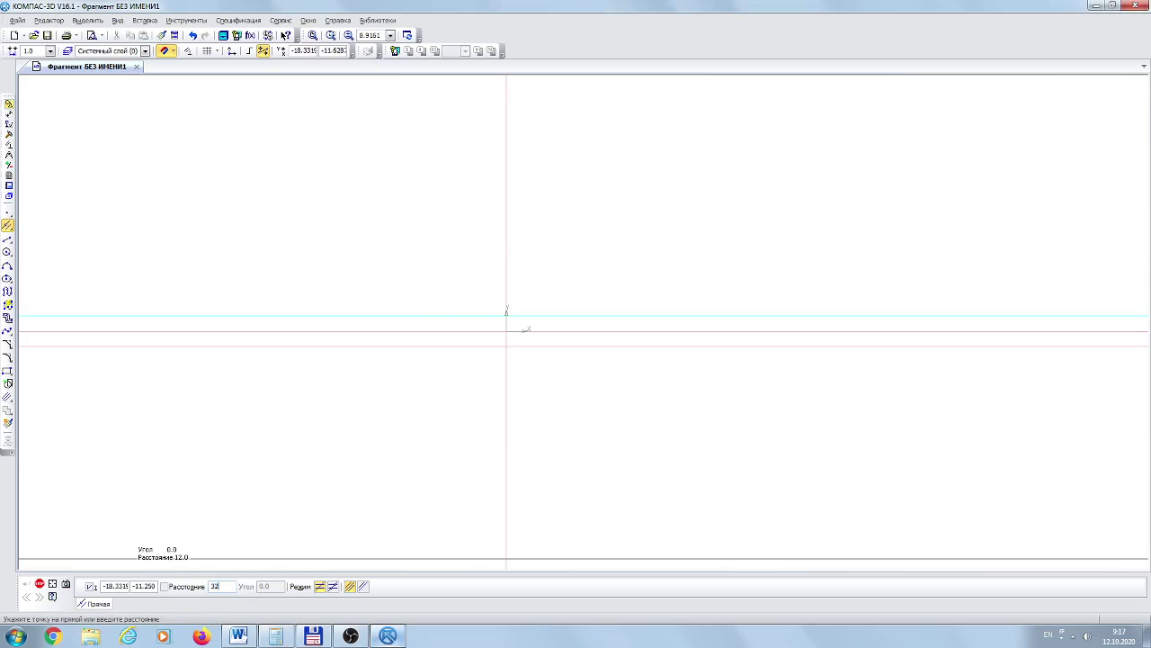
pyautogui.write('5')
pyautogui.press('Return')
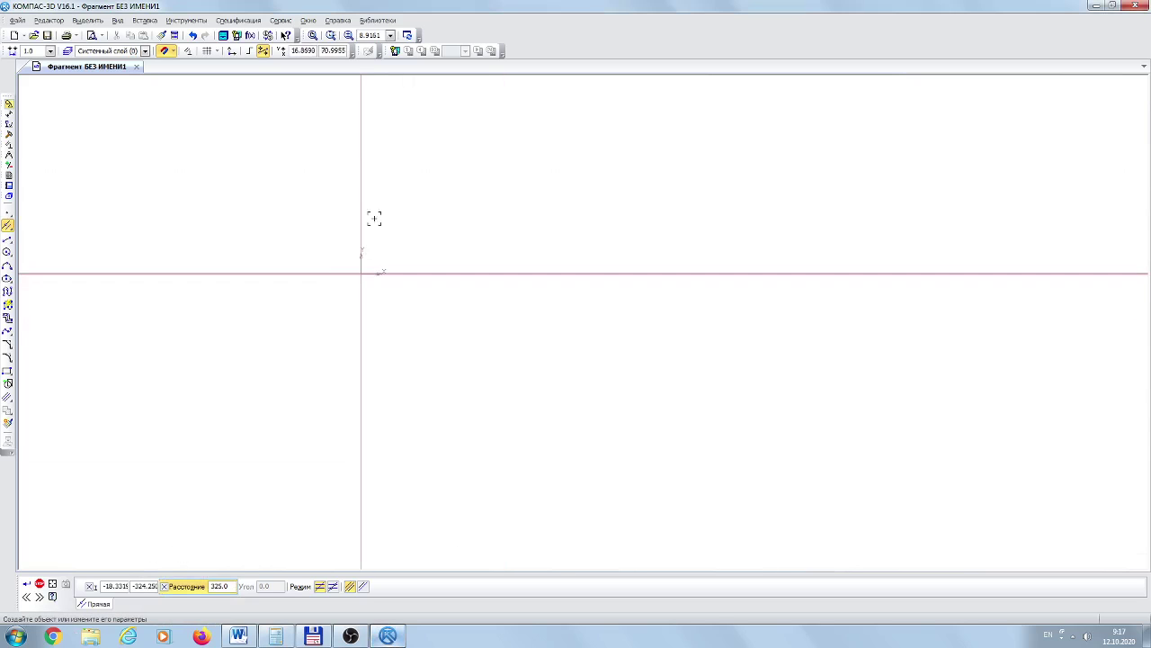
pyautogui.scroll(-5, 426, 316)
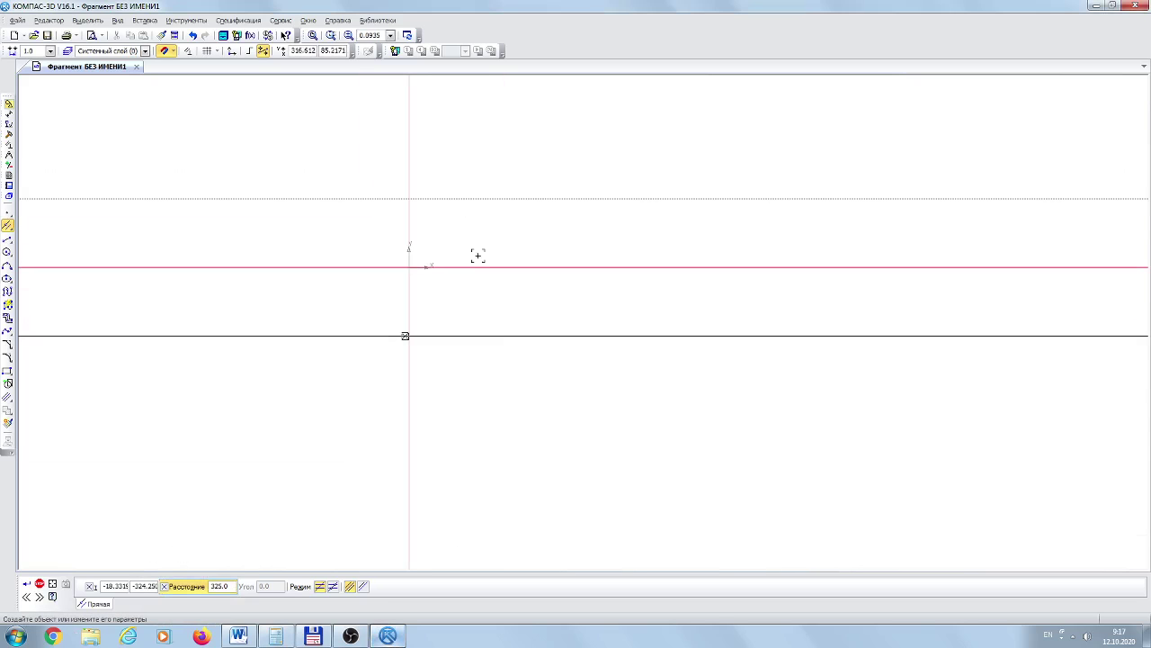
pyautogui.click(452, 197)
pyautogui.click(40, 584)
# Draw the upper roll as a 650 mm diameter circle centred where the vertical axis meets the uppermost auxiliary line
pyautogui.scroll(2, 428, 350)
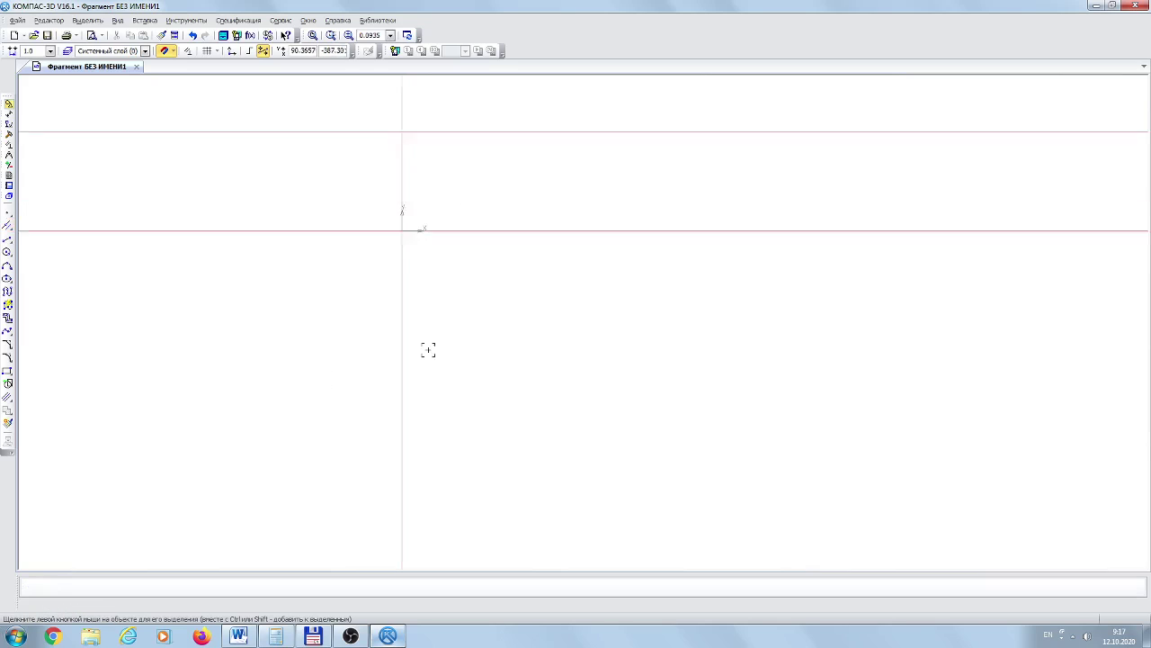
pyautogui.scroll(5, 428, 350)
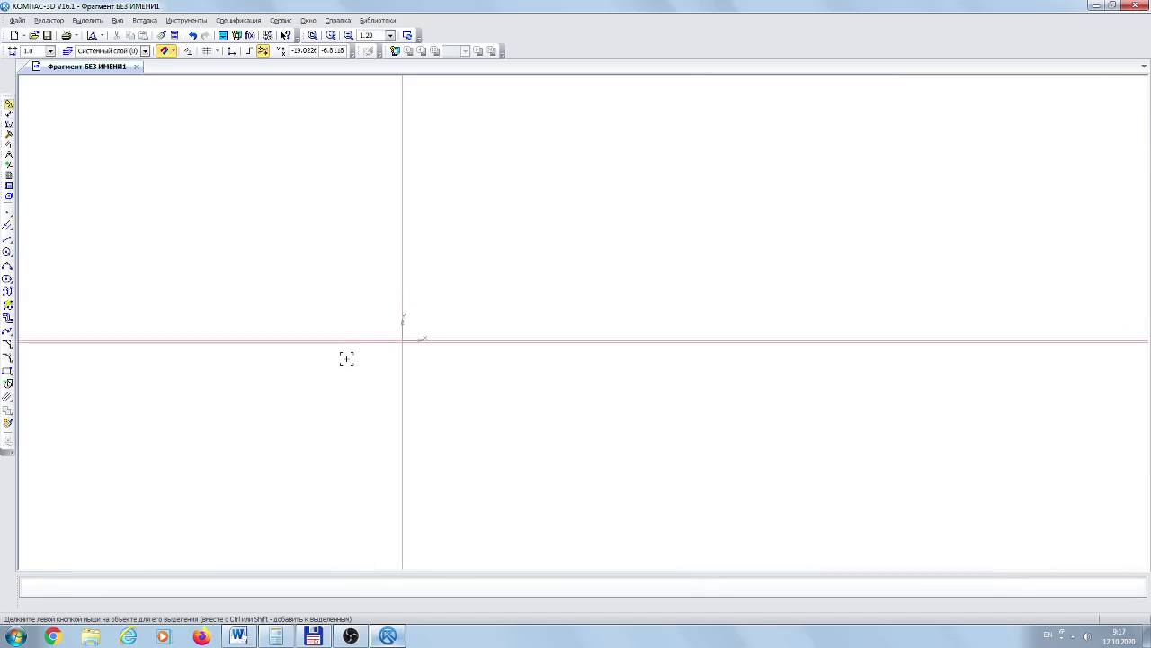
pyautogui.scroll(6, 396, 329)
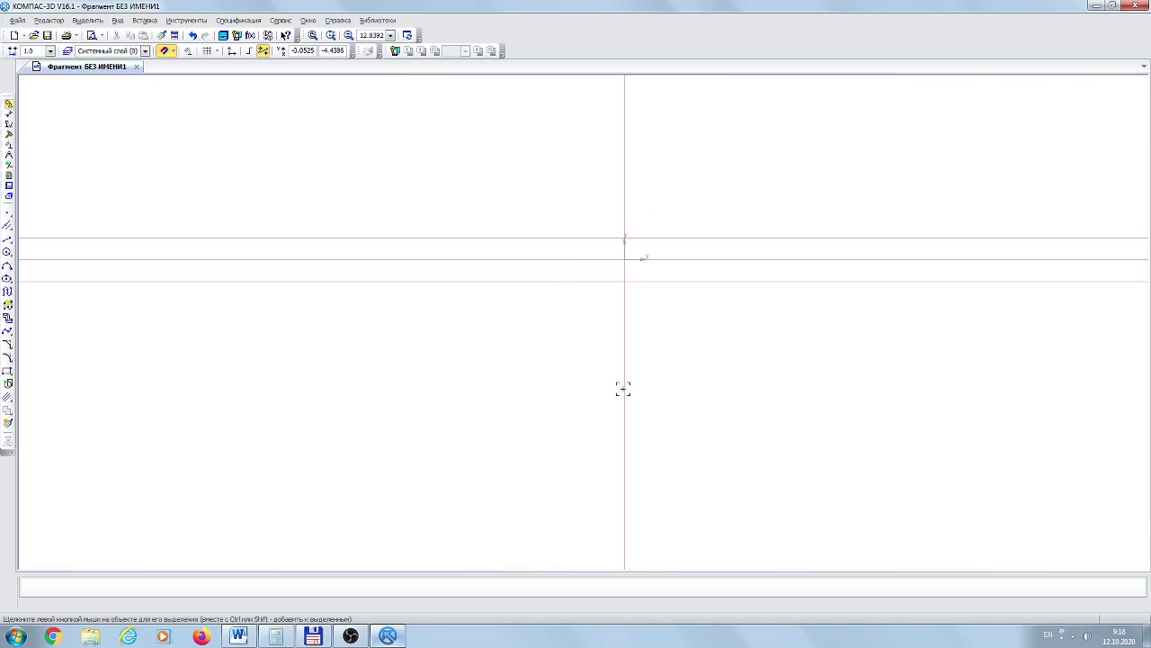
pyautogui.scroll(-5, 623, 389)
pyautogui.scroll(-10, 624, 388)
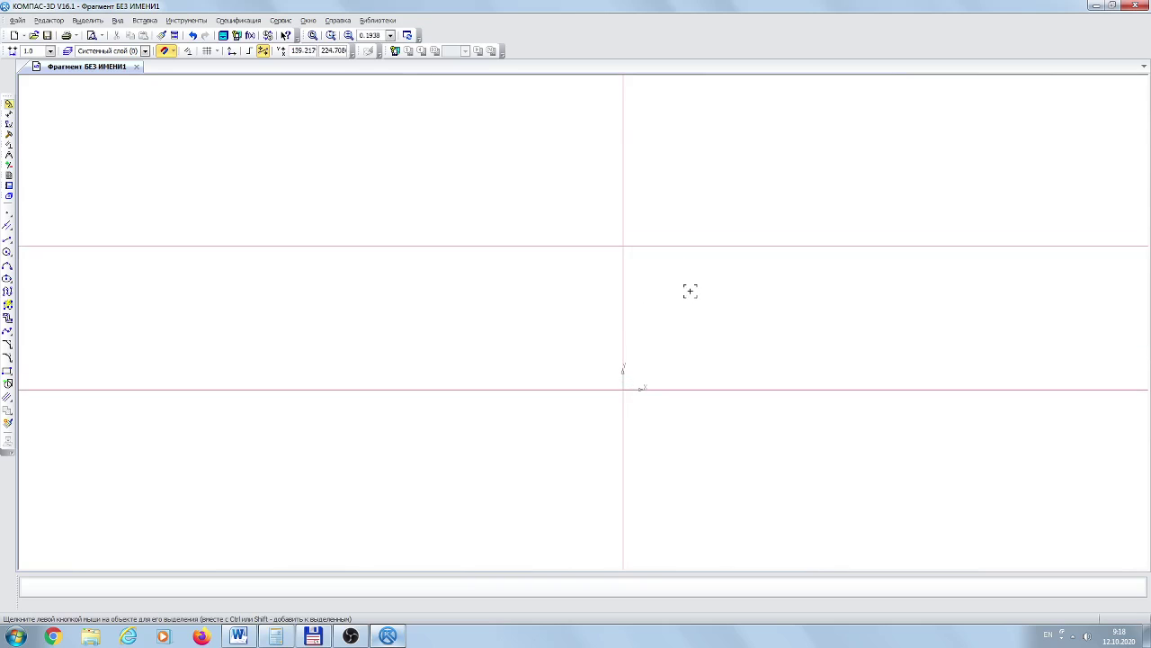
pyautogui.click(7, 253)
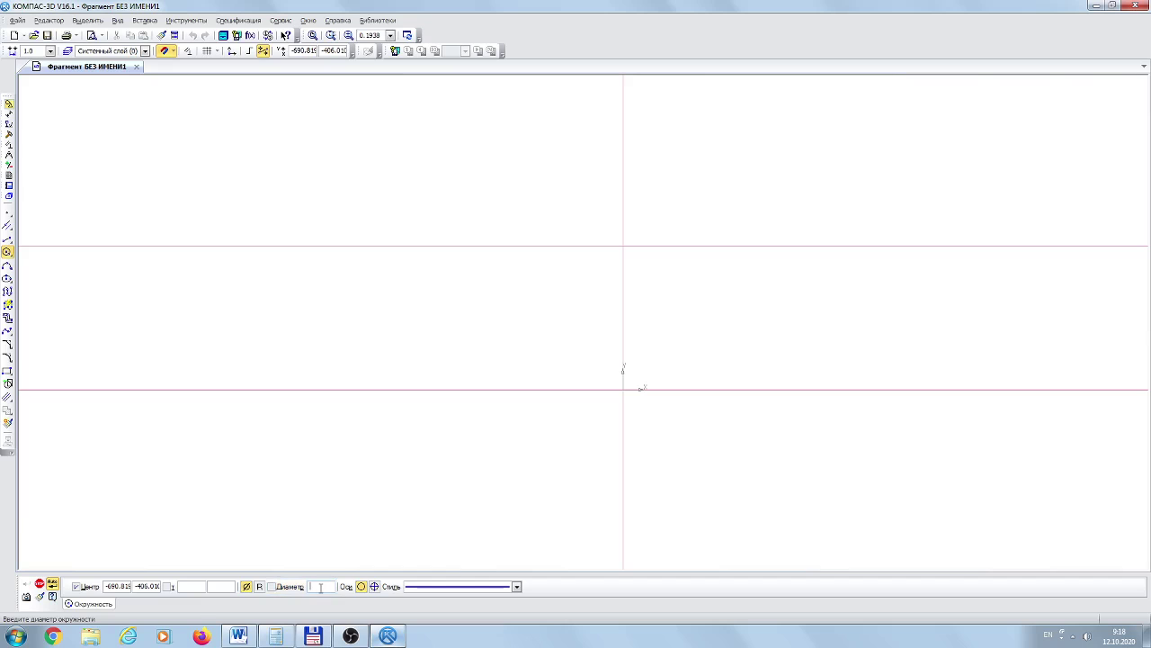
pyautogui.write('650')
pyautogui.press('Return')
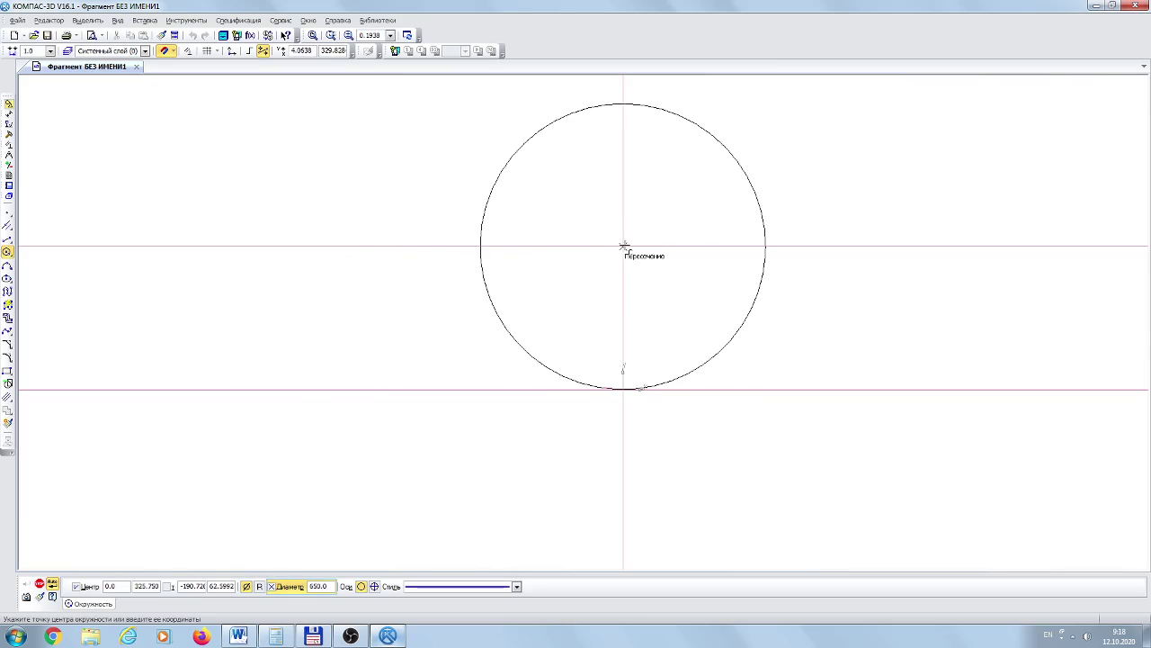
pyautogui.click(624, 245)
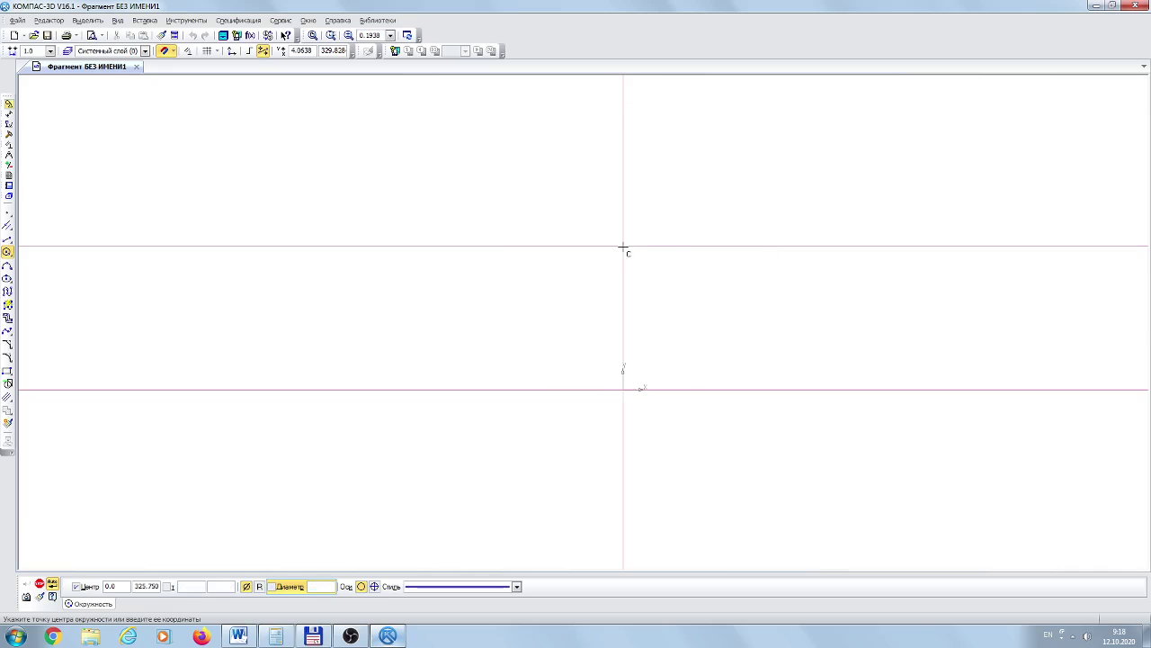
pyautogui.click(40, 583)
# Mirror the roll circle about the horizontal axis through the origin to create the lower roll, keeping the original
pyautogui.scroll(5, 599, 365)
pyautogui.scroll(15, 565, 377)
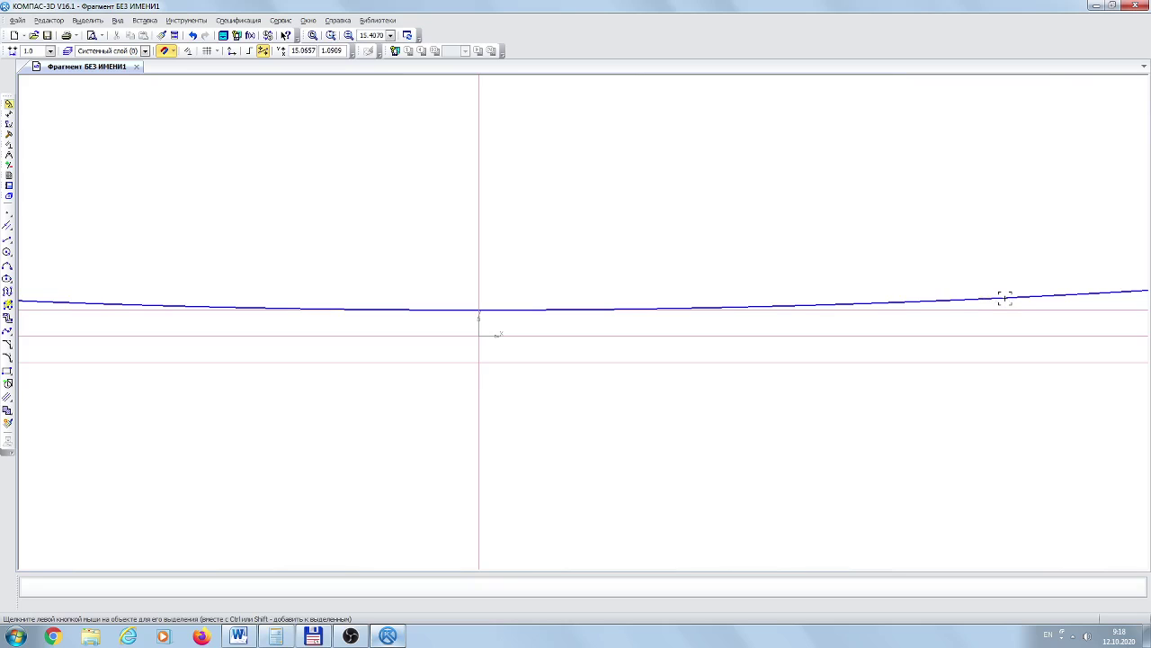
pyautogui.click(1004, 299)
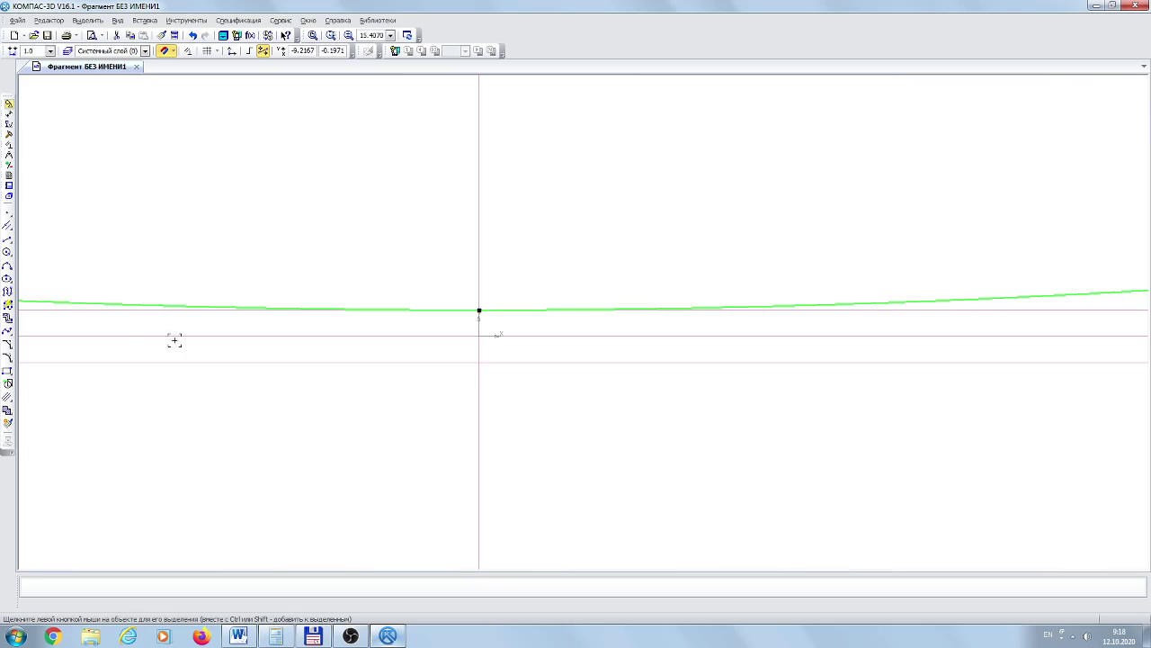
pyautogui.click(9, 134)
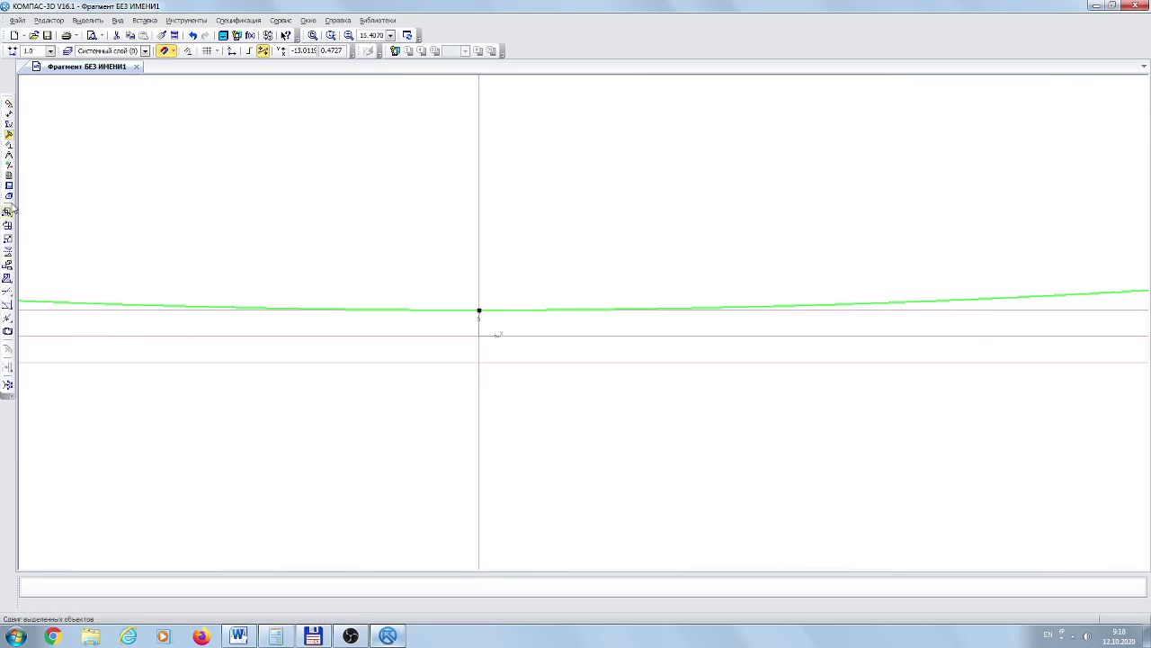
pyautogui.click(9, 257)
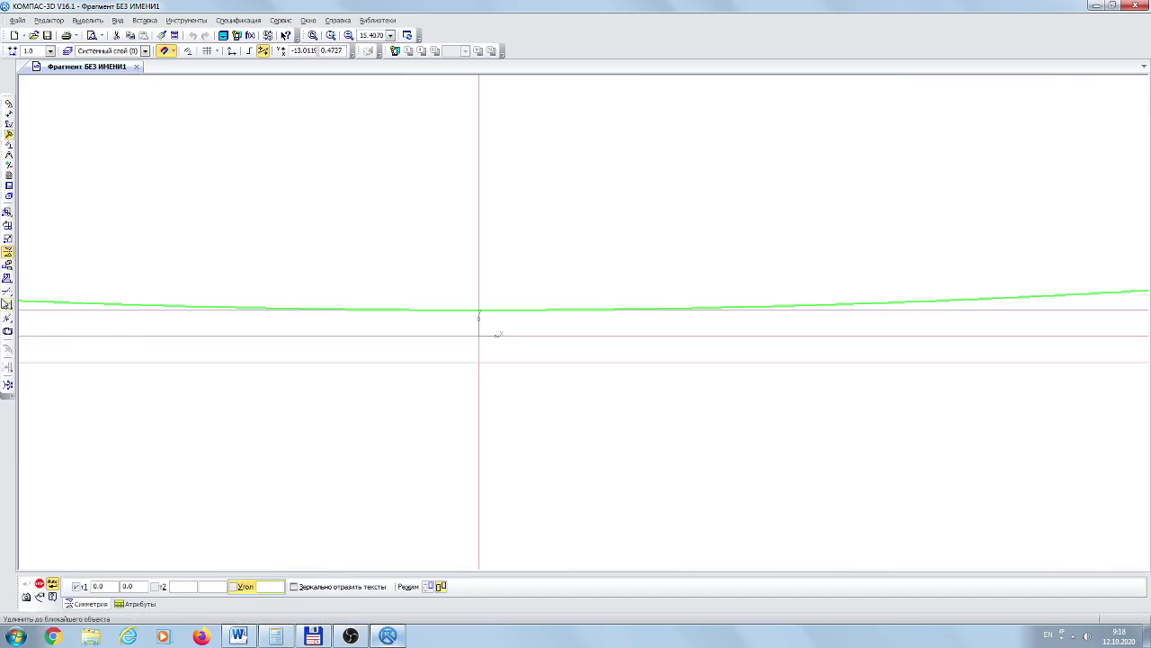
pyautogui.click(121, 337)
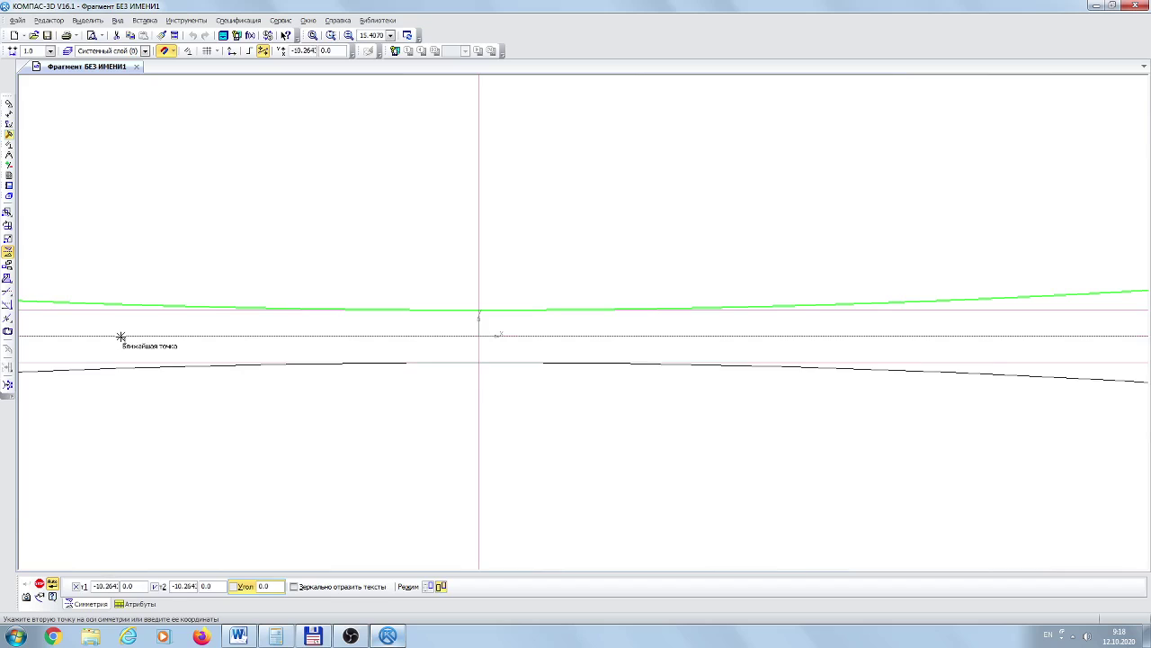
pyautogui.click(120, 337)
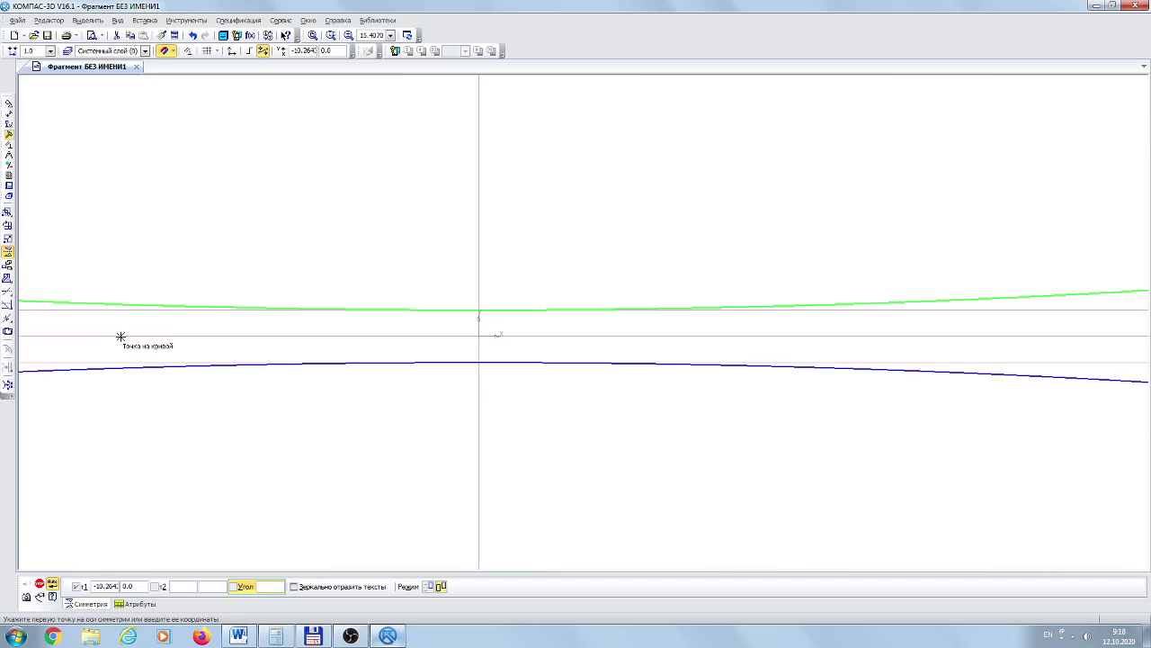
# Delete the two horizontal auxiliary lines touching the rolls just above and below the horizontal axis
pyautogui.click(40, 584)
pyautogui.scroll(-6, 572, 432)
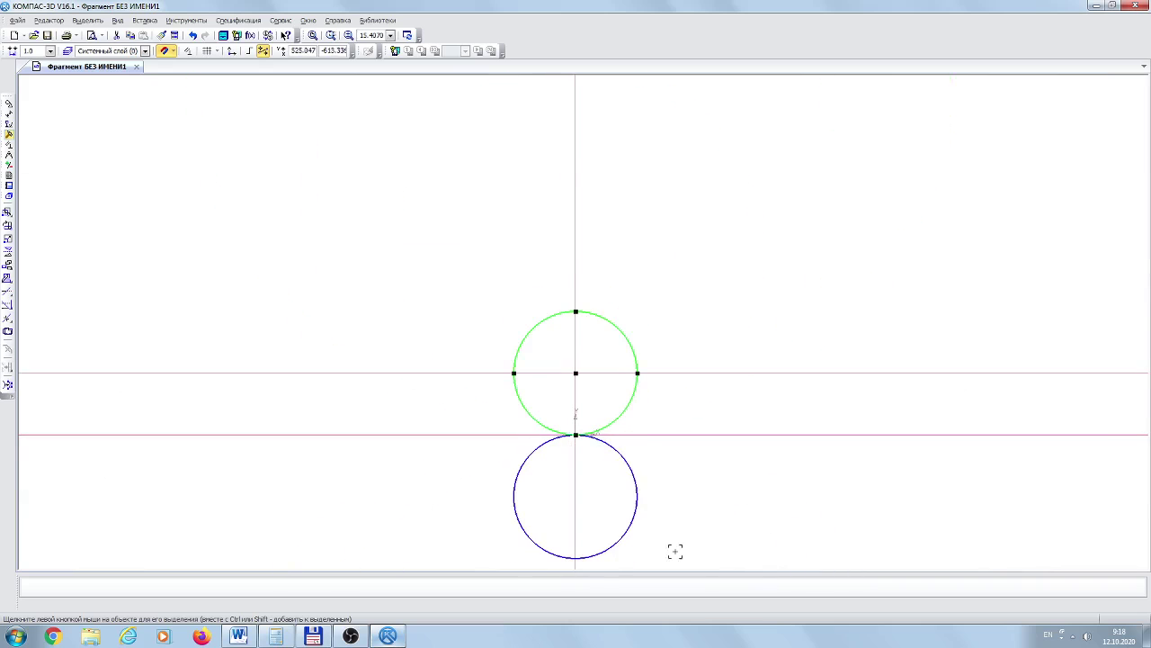
pyautogui.scroll(7, 560, 386)
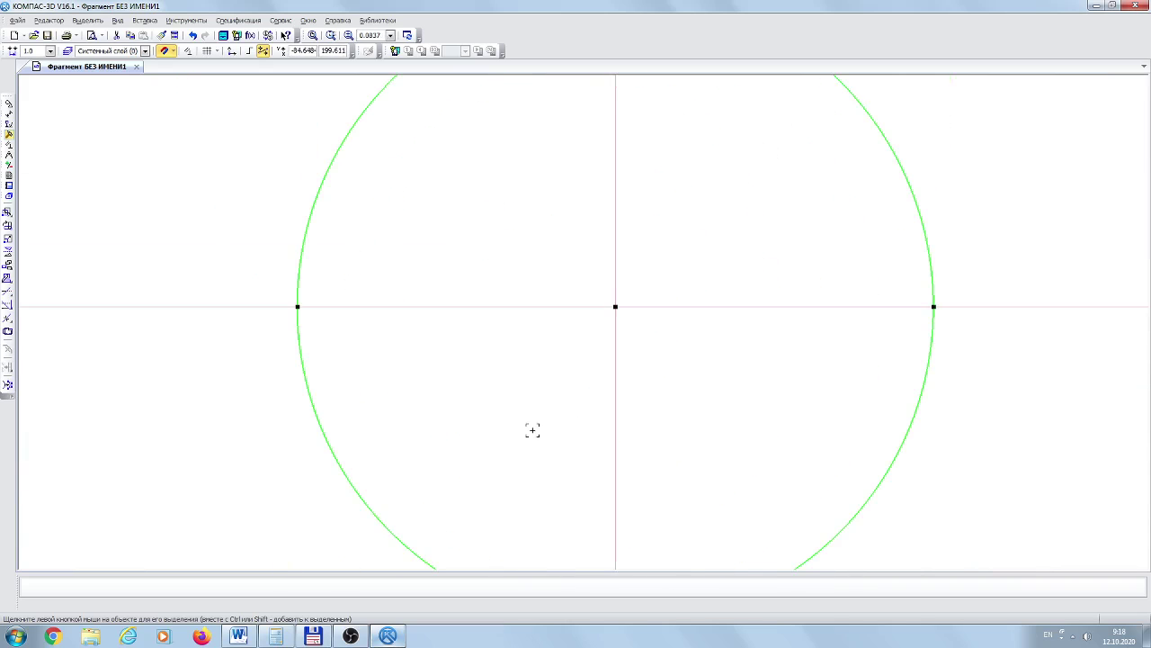
pyautogui.moveTo(533, 430); pyautogui.dragTo(534, 286, button='middle')
pyautogui.scroll(4, 496, 252)
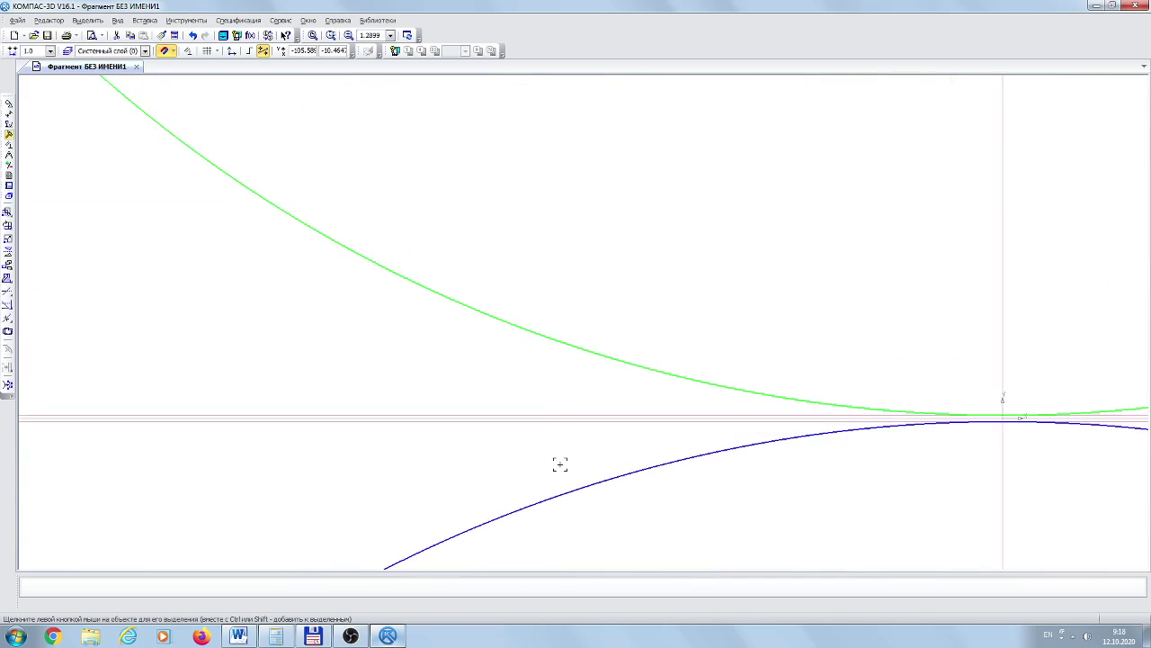
pyautogui.scroll(6, 545, 386)
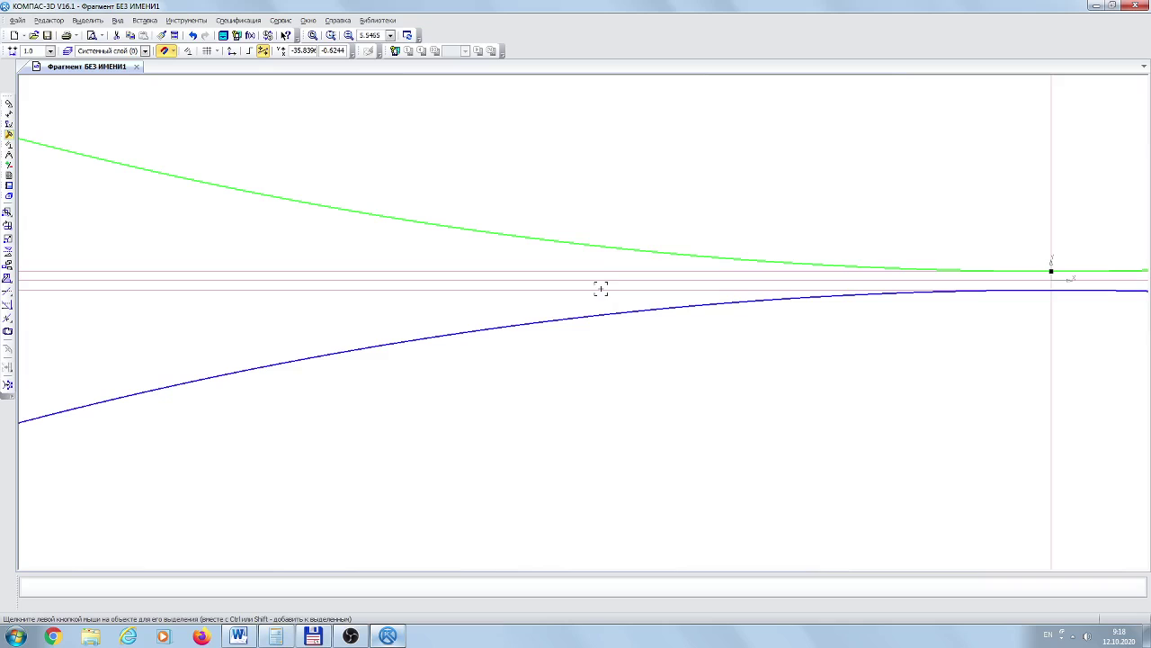
pyautogui.click(601, 289)
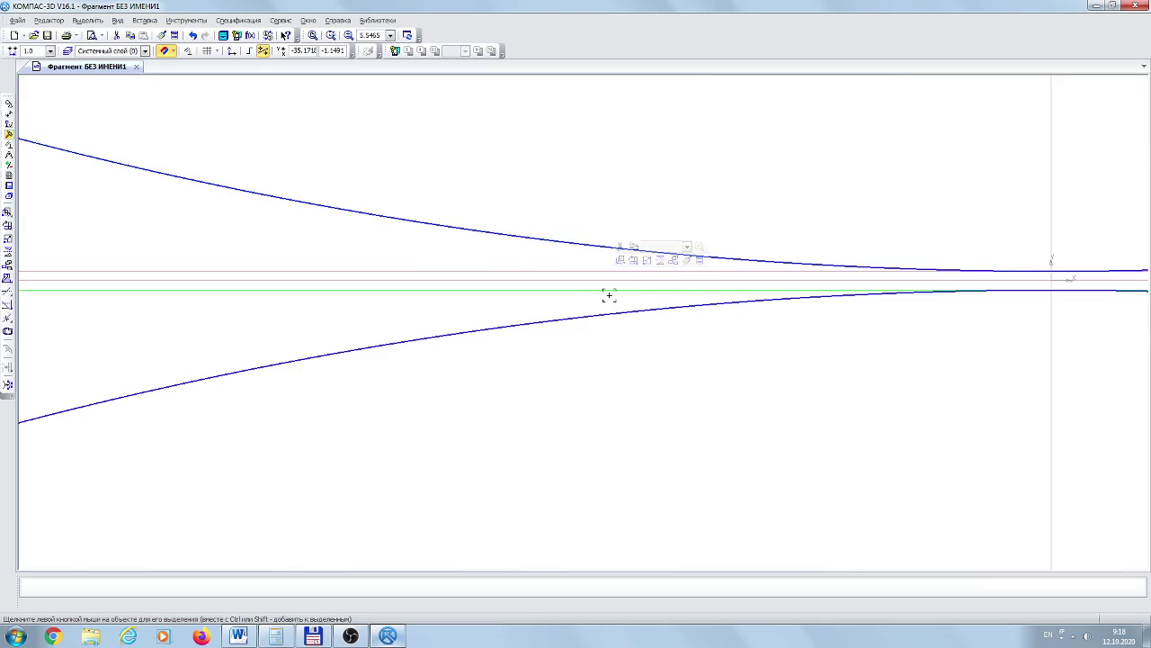
pyautogui.press('Delete')
pyautogui.click(613, 271)
pyautogui.press('Delete')
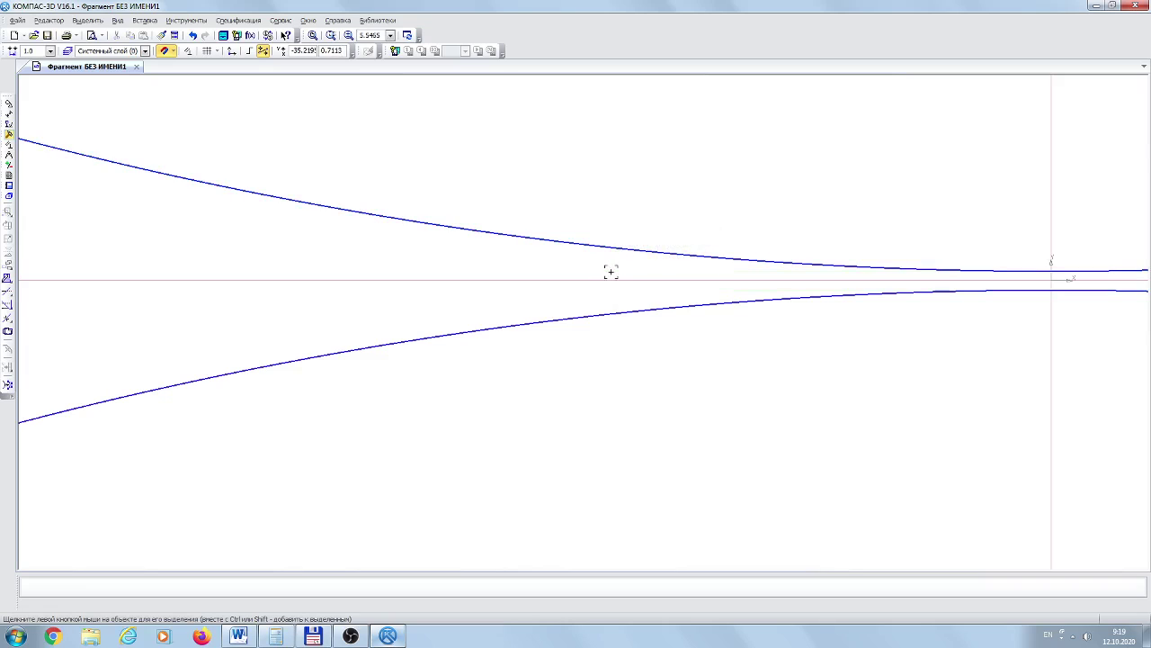
# Construct parallel auxiliary lines 1 mm above and below the horizontal axis
pyautogui.click(9, 104)
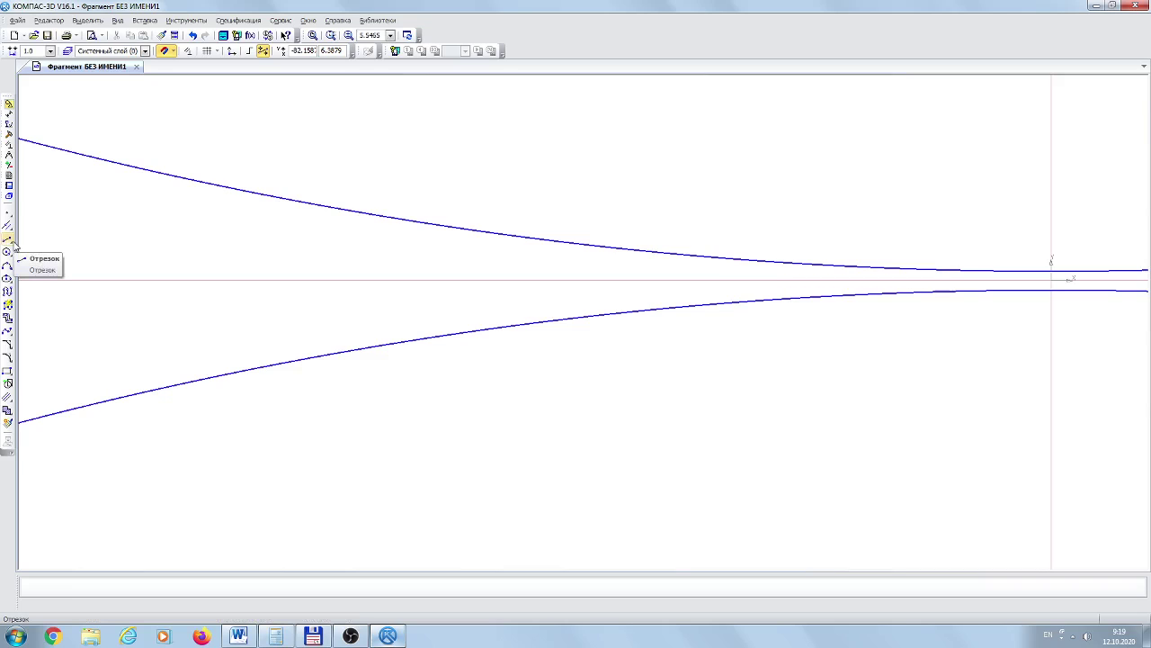
pyautogui.moveTo(11, 241); pyautogui.dragTo(36, 228)
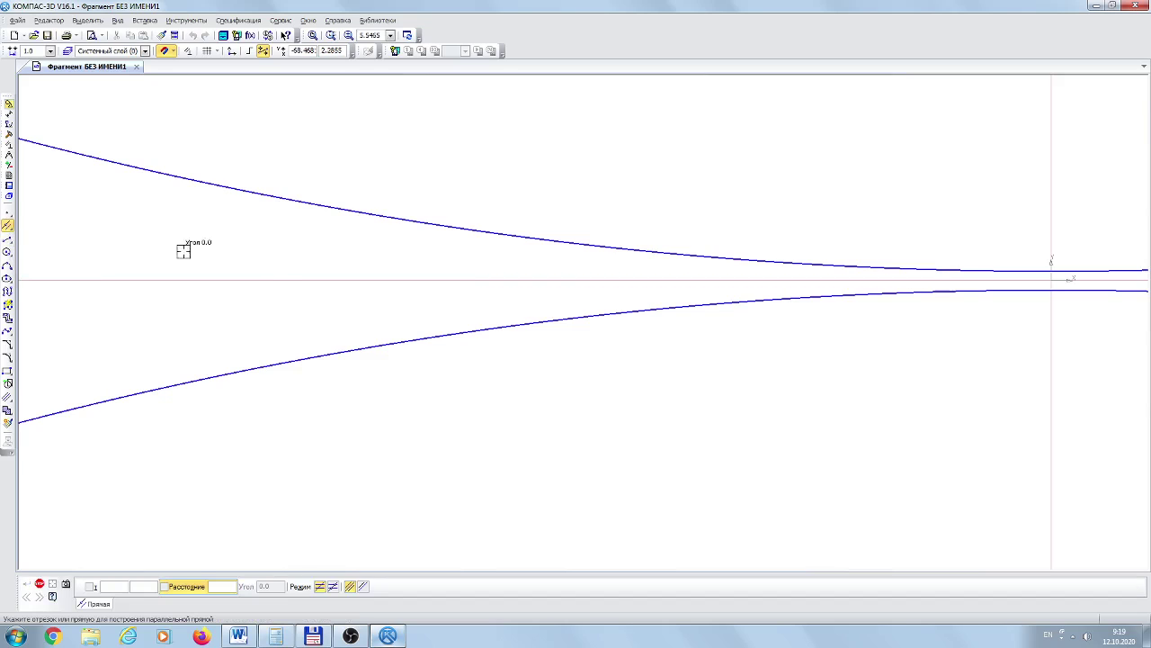
pyautogui.click(282, 281)
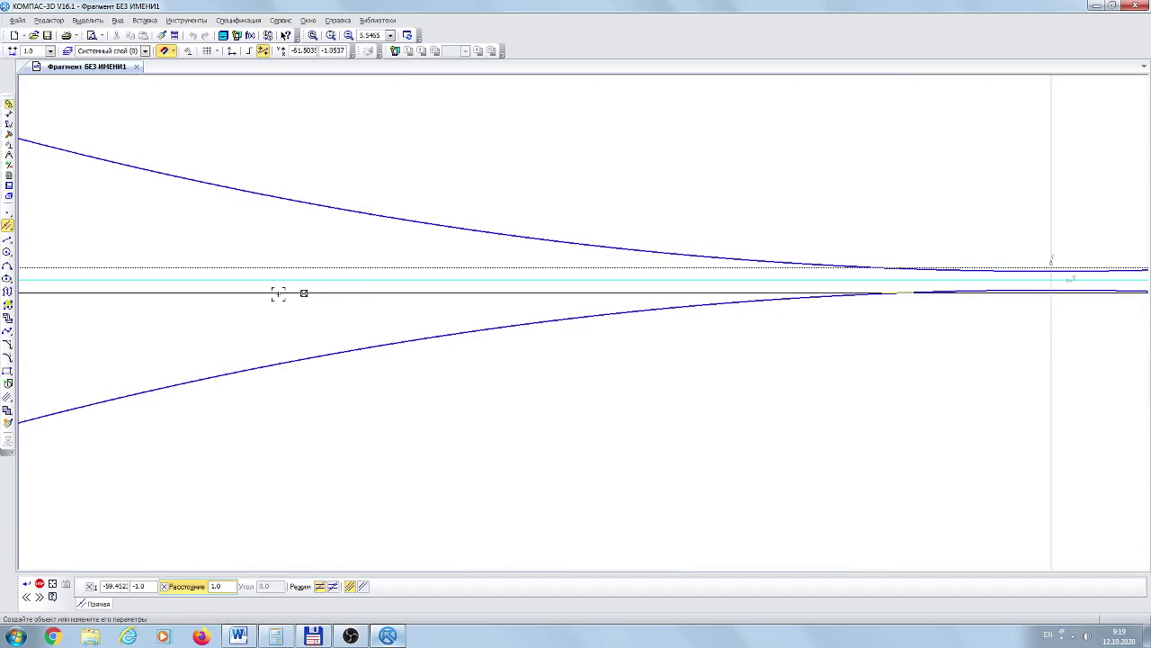
pyautogui.click(277, 297)
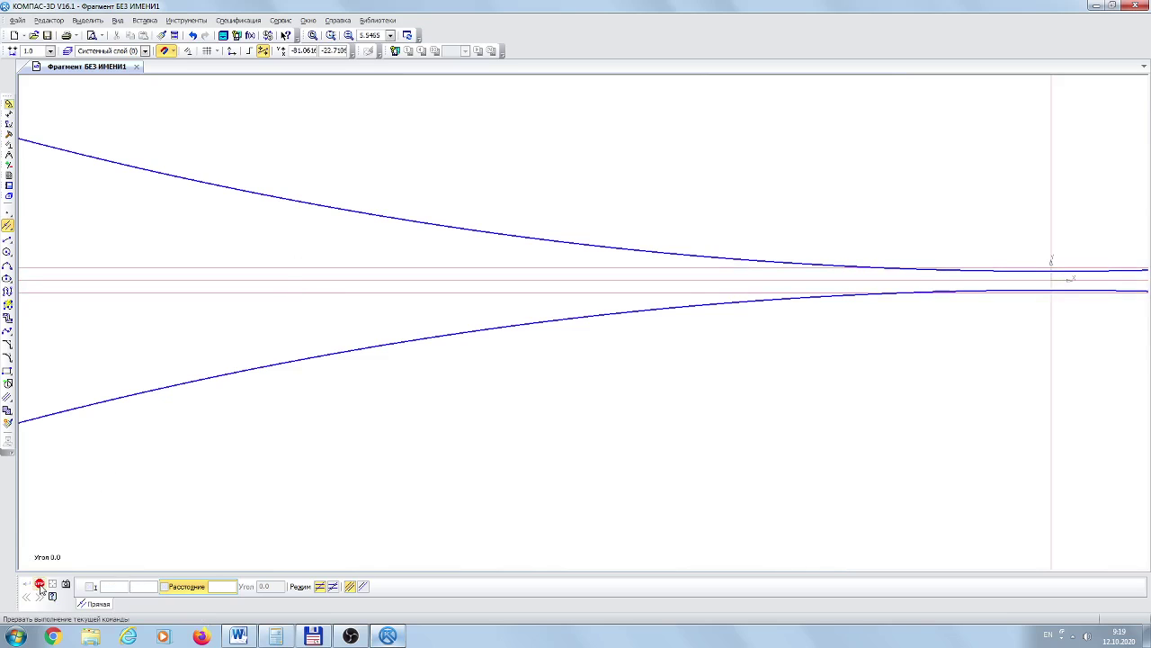
pyautogui.press('Escape')
# Draw the incoming strip as a 2 mm high rectangle between the new auxiliary lines, extending left from near the rolls' contact points
pyautogui.click(8, 370)
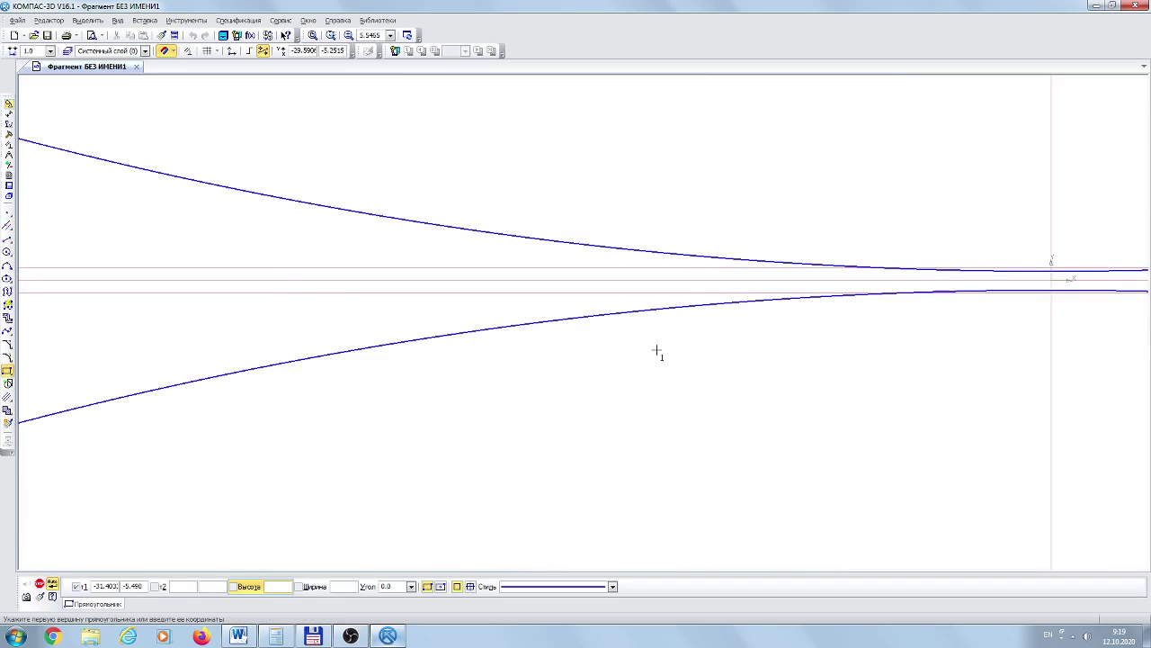
pyautogui.scroll(3, 881, 297)
pyautogui.scroll(3, 881, 297)
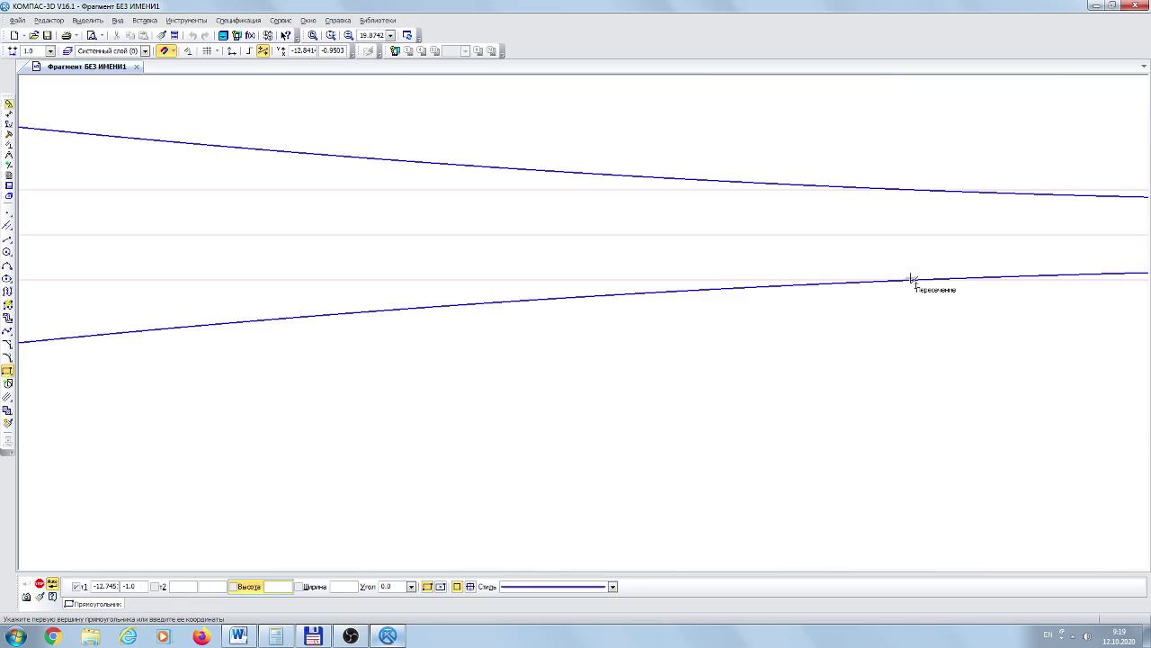
pyautogui.click(822, 279)
pyautogui.scroll(-5, 465, 324)
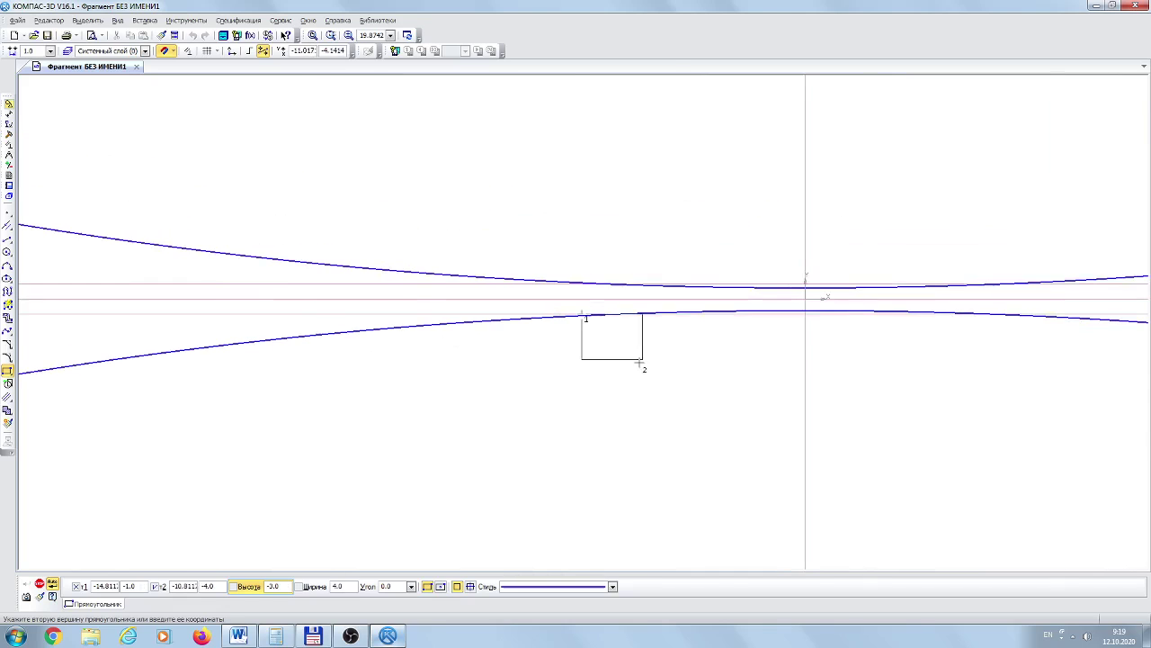
pyautogui.scroll(-5, 621, 369)
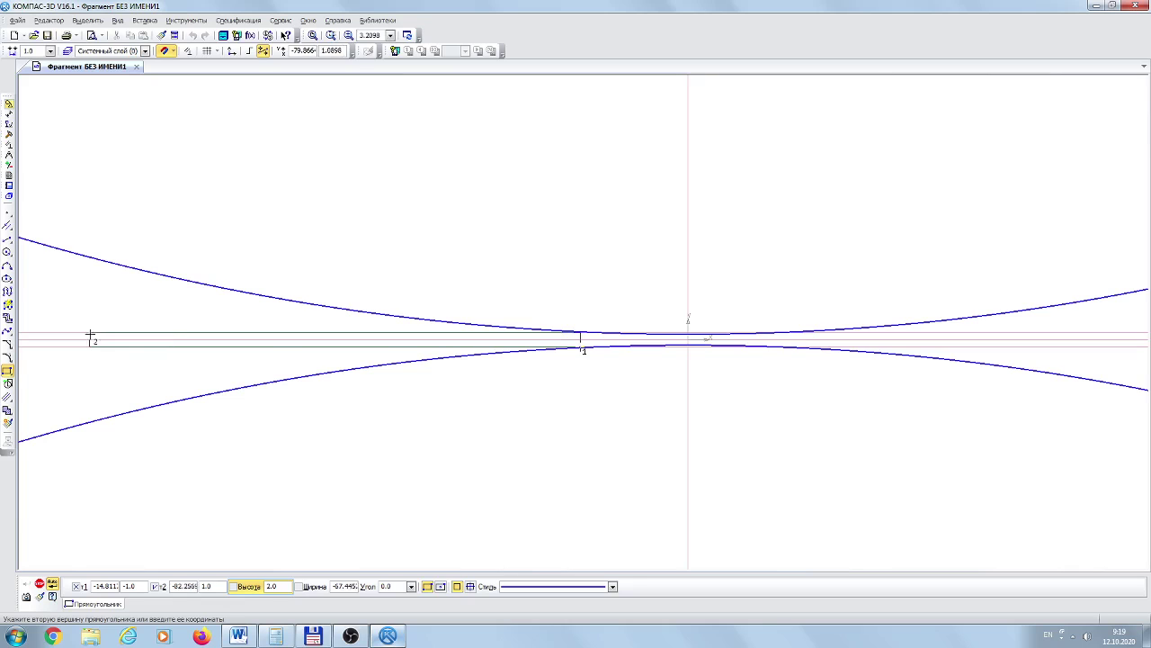
pyautogui.scroll(-5, 90, 337)
pyautogui.moveTo(108, 413); pyautogui.dragTo(465, 369, button='middle')
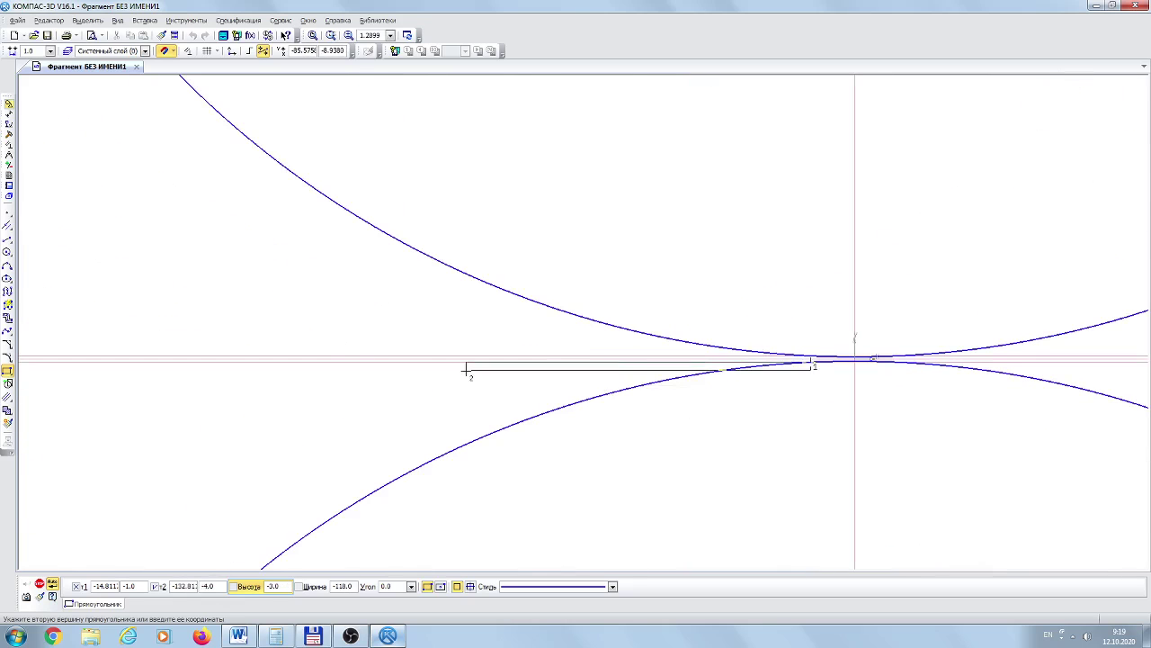
pyautogui.click(347, 357)
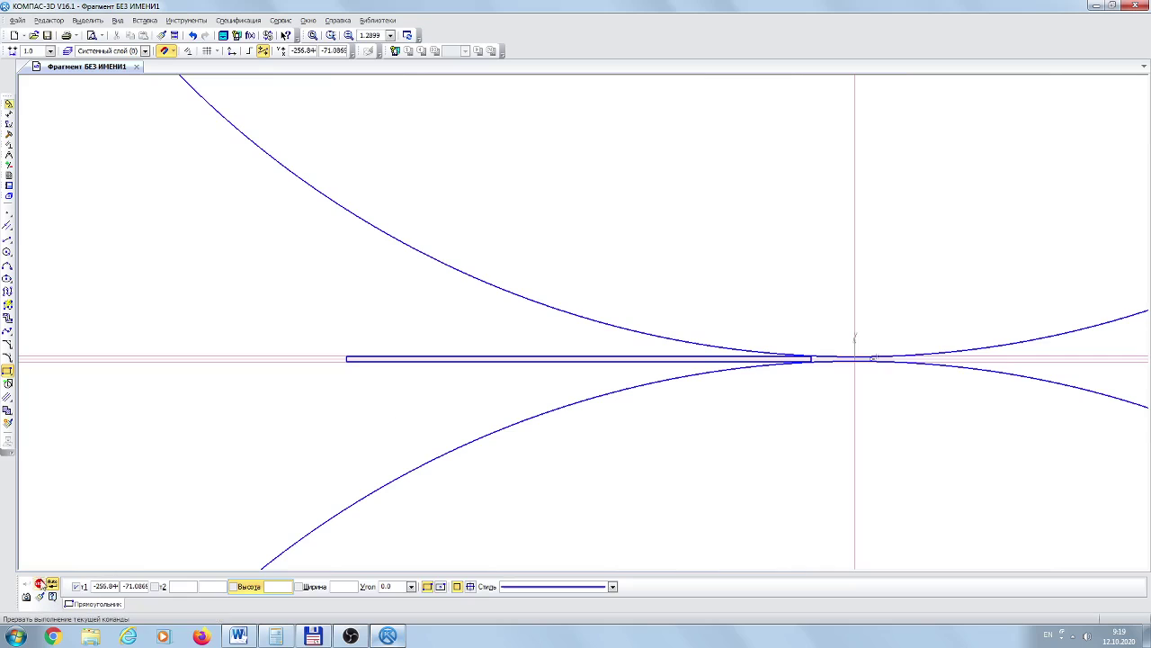
pyautogui.click(39, 584)
# Explode the strip rectangle into separate line segments
pyautogui.scroll(5, 385, 329)
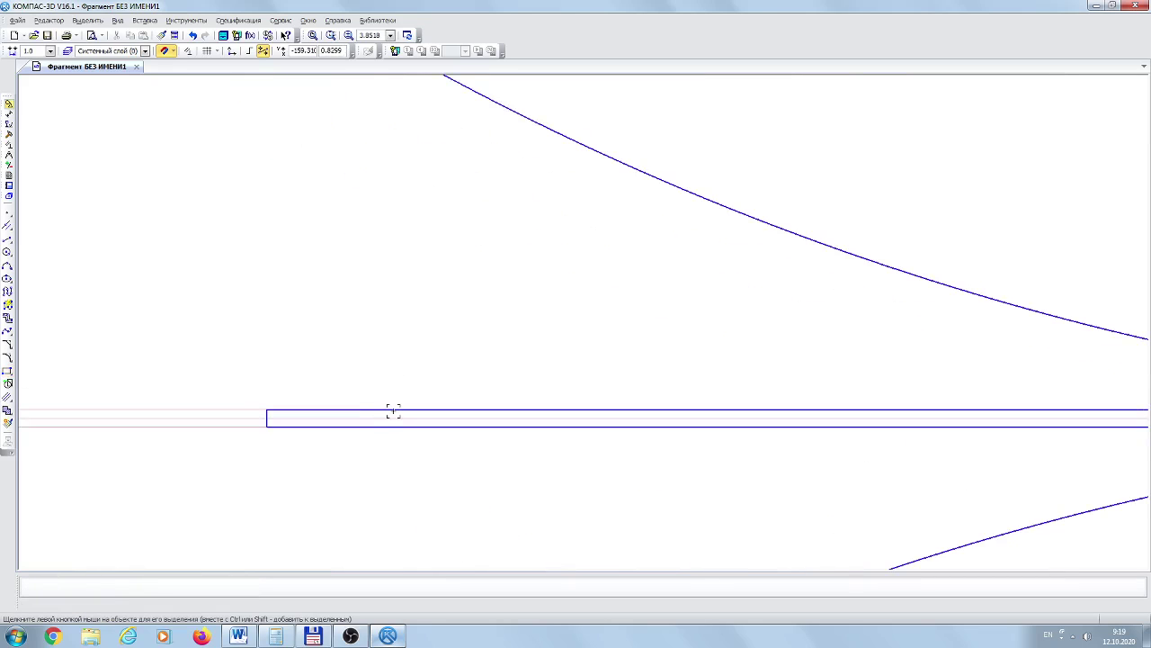
pyautogui.click(394, 411)
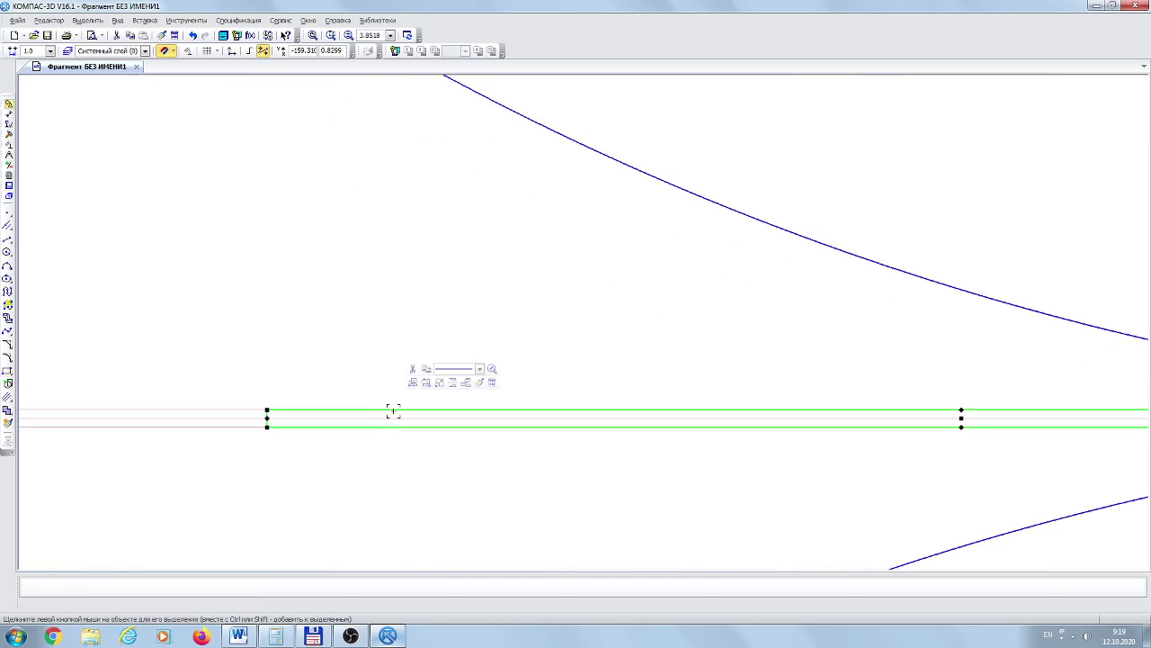
pyautogui.rightClick(599, 410)
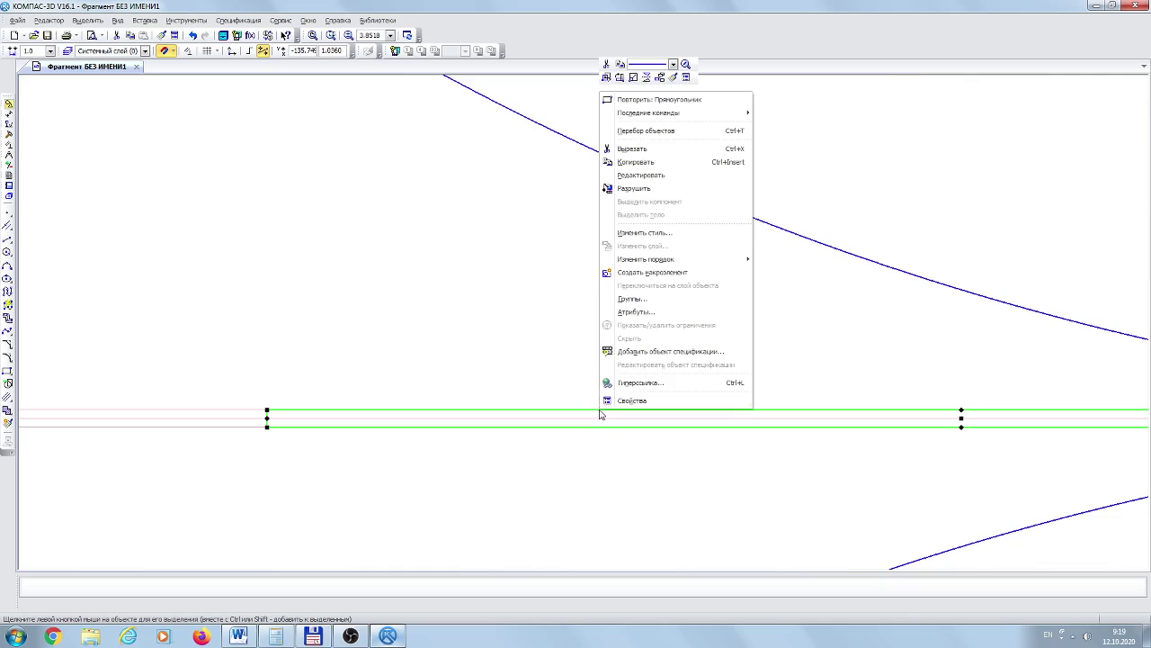
pyautogui.click(625, 188)
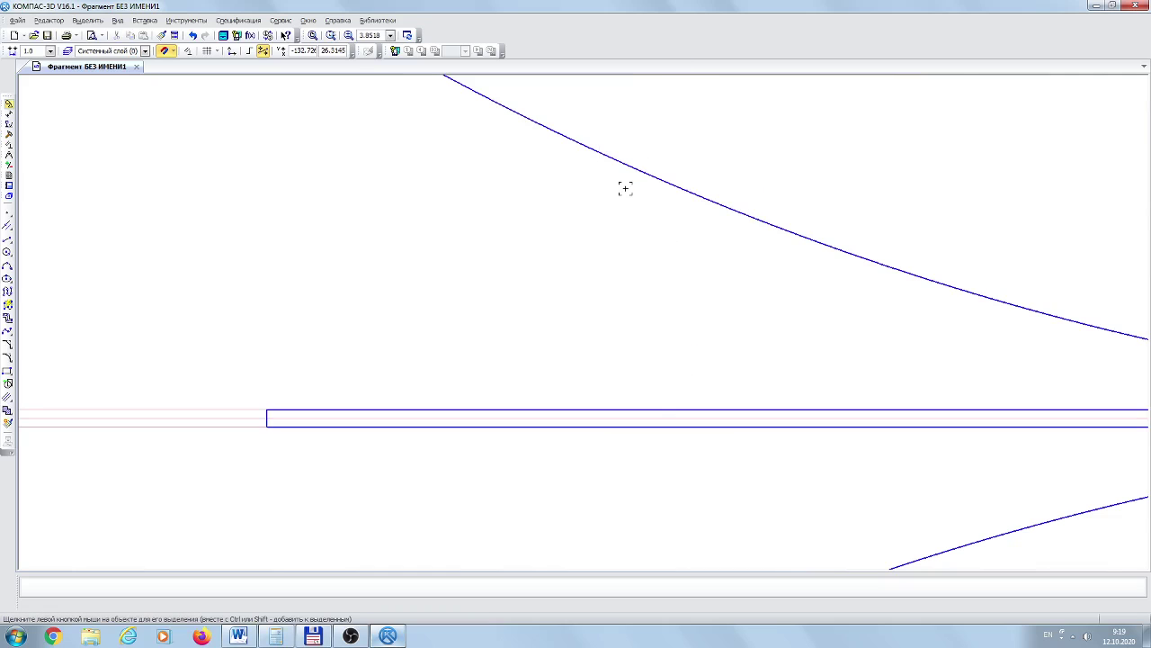
pyautogui.click(657, 409)
pyautogui.click(652, 425)
pyautogui.click(643, 373)
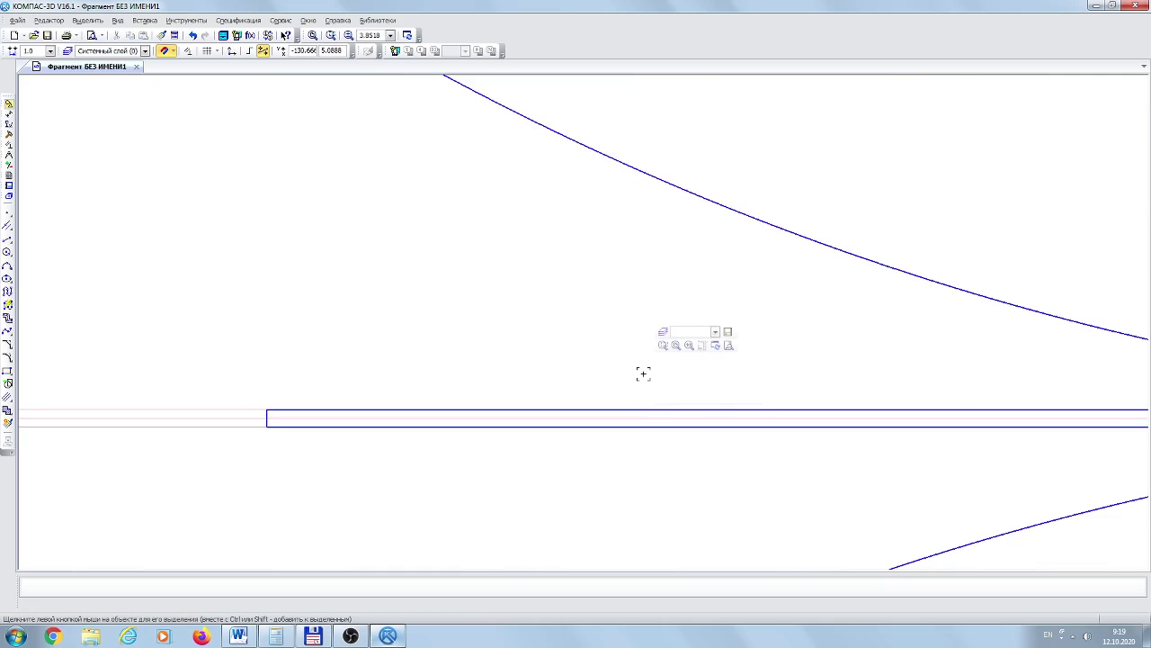
# Check the length of the strip's vertical front edge between the rolls
pyautogui.scroll(-5, 643, 373)
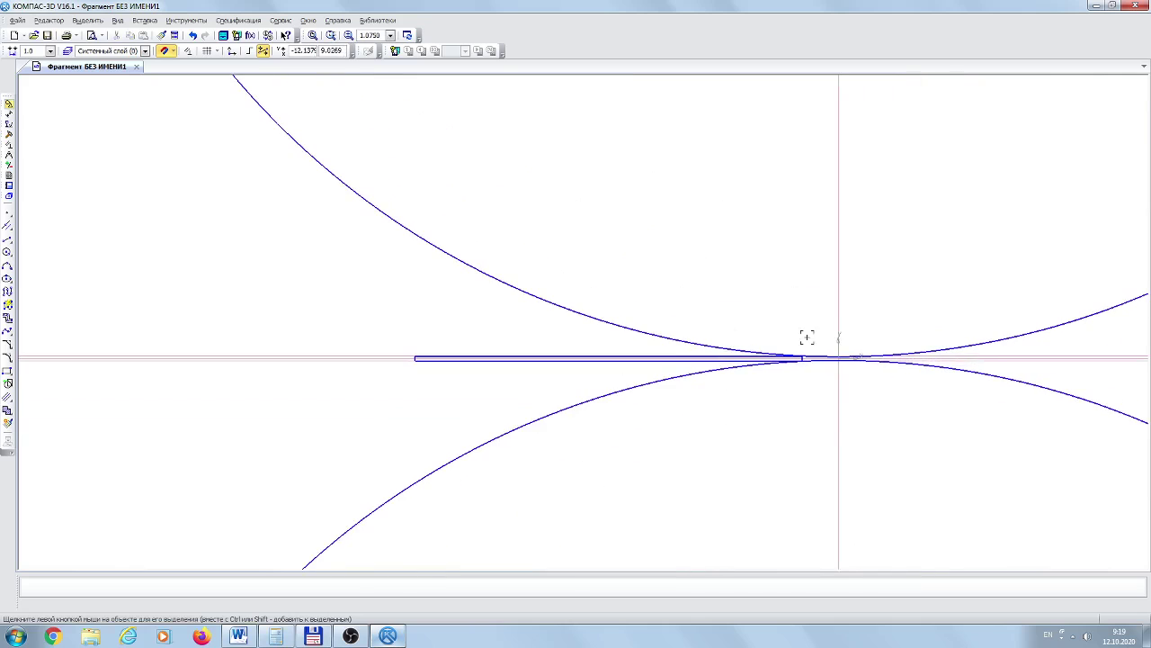
pyautogui.scroll(2, 825, 336)
pyautogui.scroll(6, 686, 363)
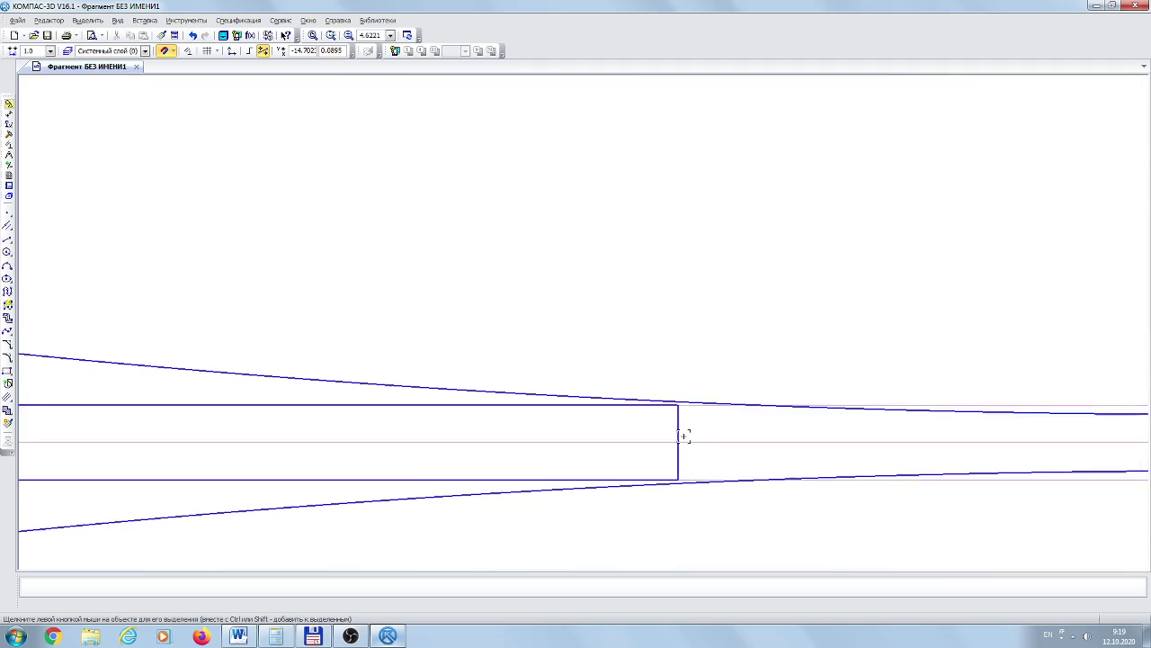
pyautogui.scroll(3, 684, 436)
pyautogui.click(671, 417)
pyautogui.doubleClick(671, 418)
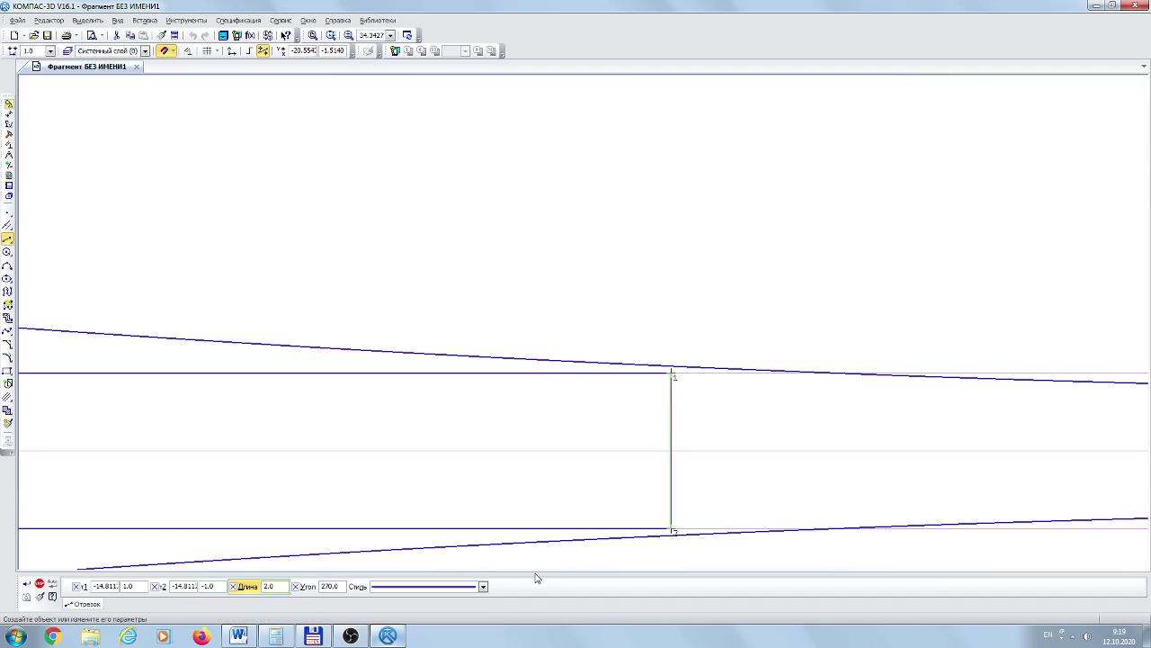
pyautogui.press('Escape')
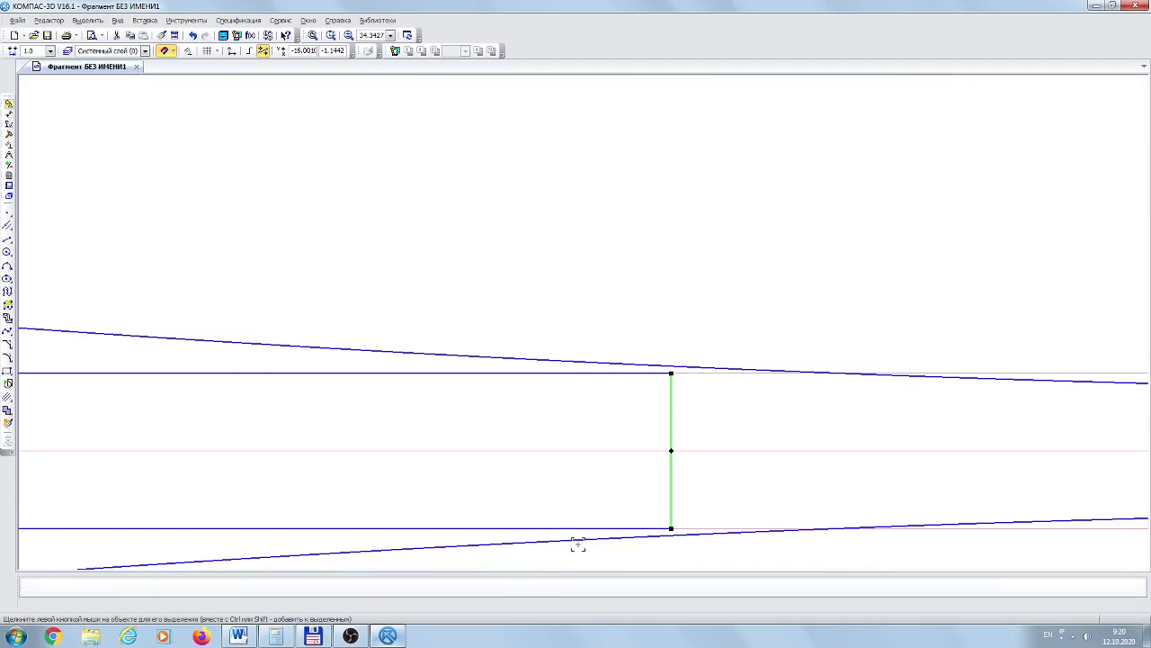
pyautogui.scroll(-5, 583, 538)
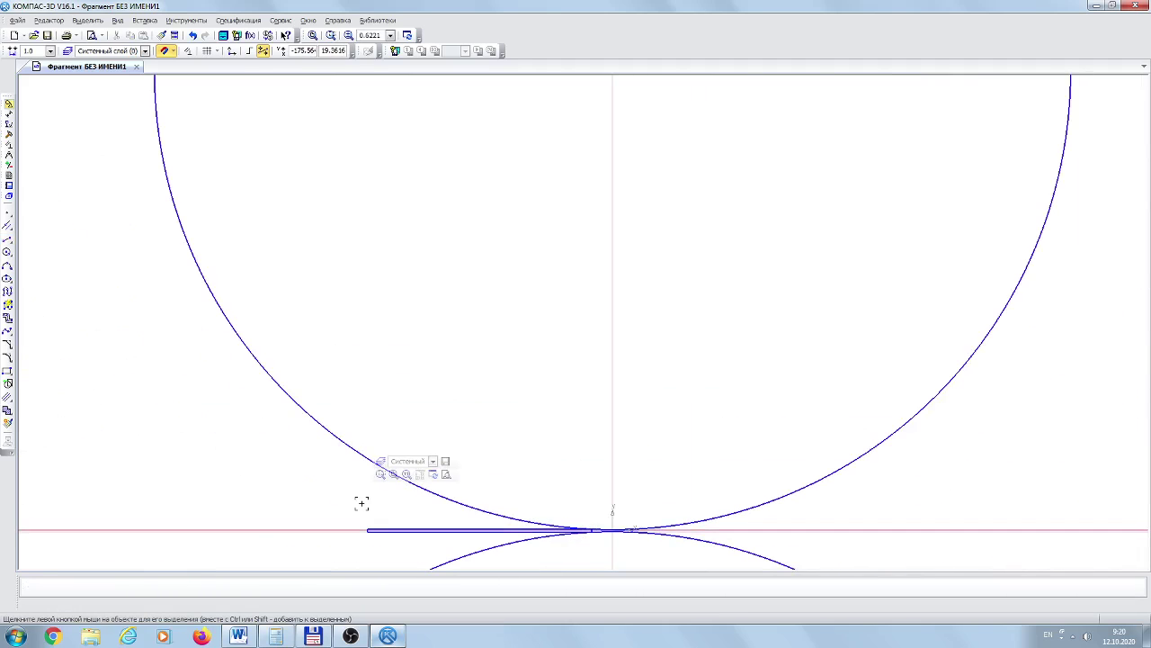
pyautogui.scroll(5, 396, 476)
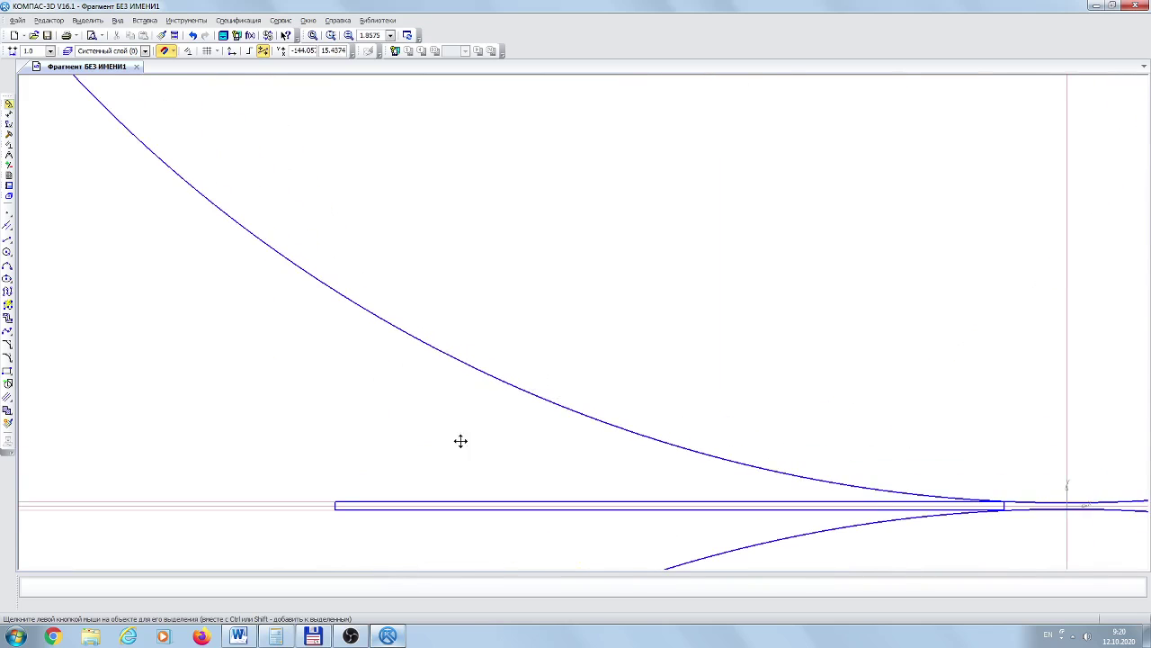
pyautogui.moveTo(460, 442); pyautogui.dragTo(396, 329, button='middle')
pyautogui.scroll(3, 992, 362)
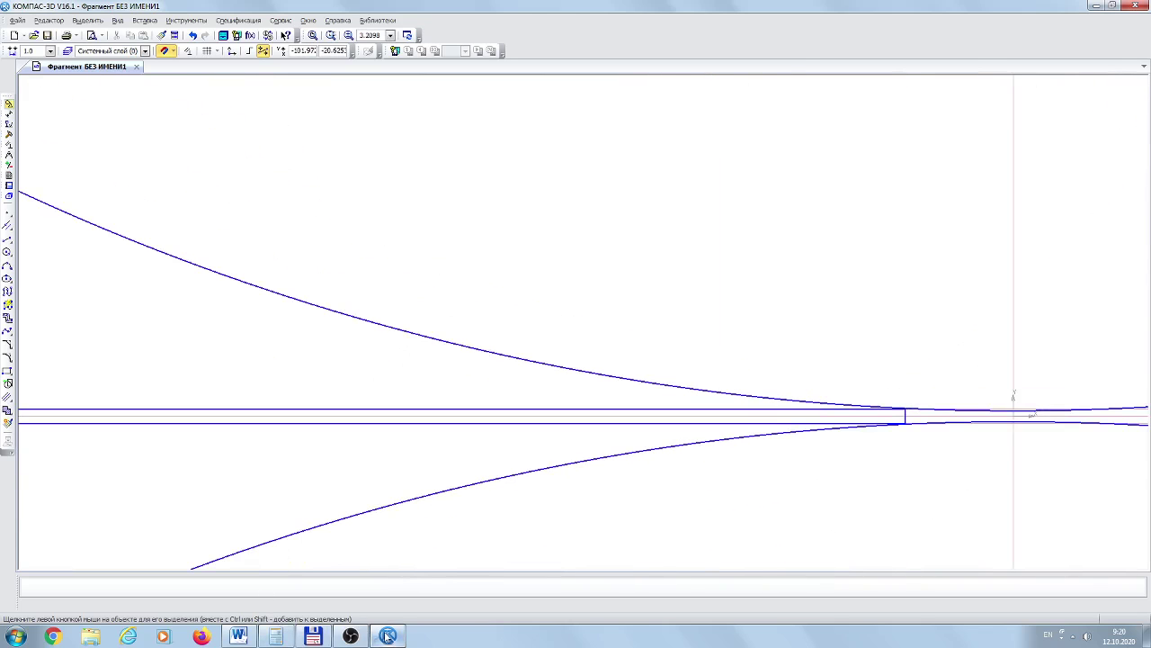
# Switch to the Word document and replace the stray letter after H1=1.5 mm with the strip width "B0=1450 mm"
pyautogui.click(239, 637)
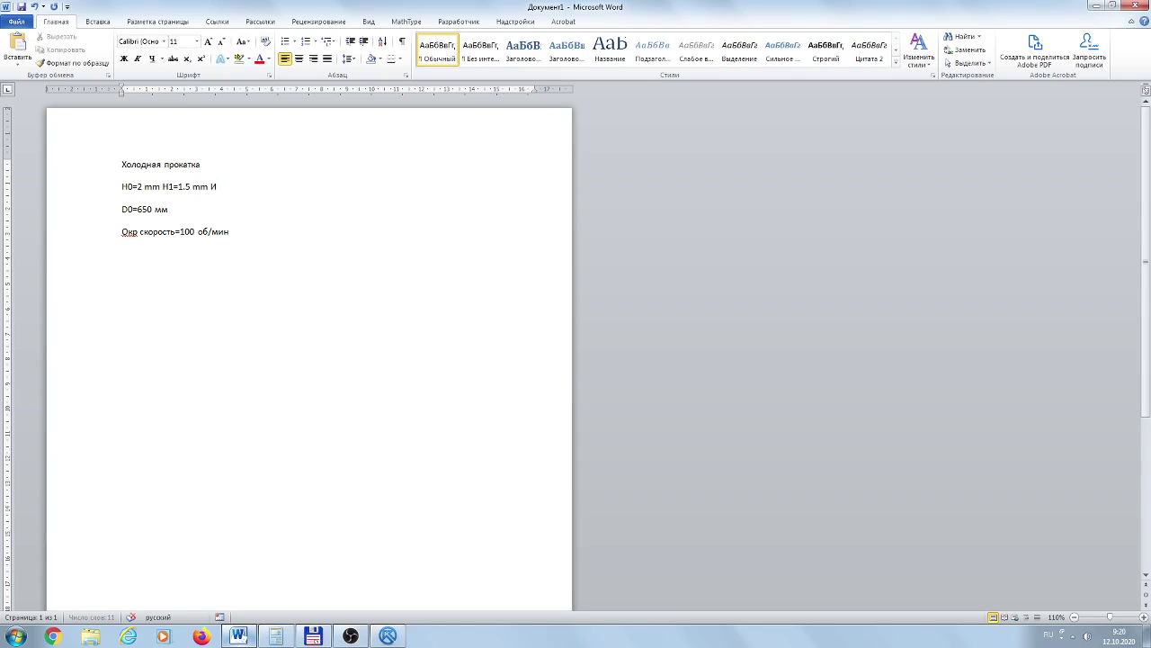
pyautogui.press('BackSpace')
pyautogui.press('BackSpace')
pyautogui.hotkey('alt', 'shift')
pyautogui.write('B0=1450 mm')
pyautogui.moveTo(210, 187); pyautogui.dragTo(270, 187)
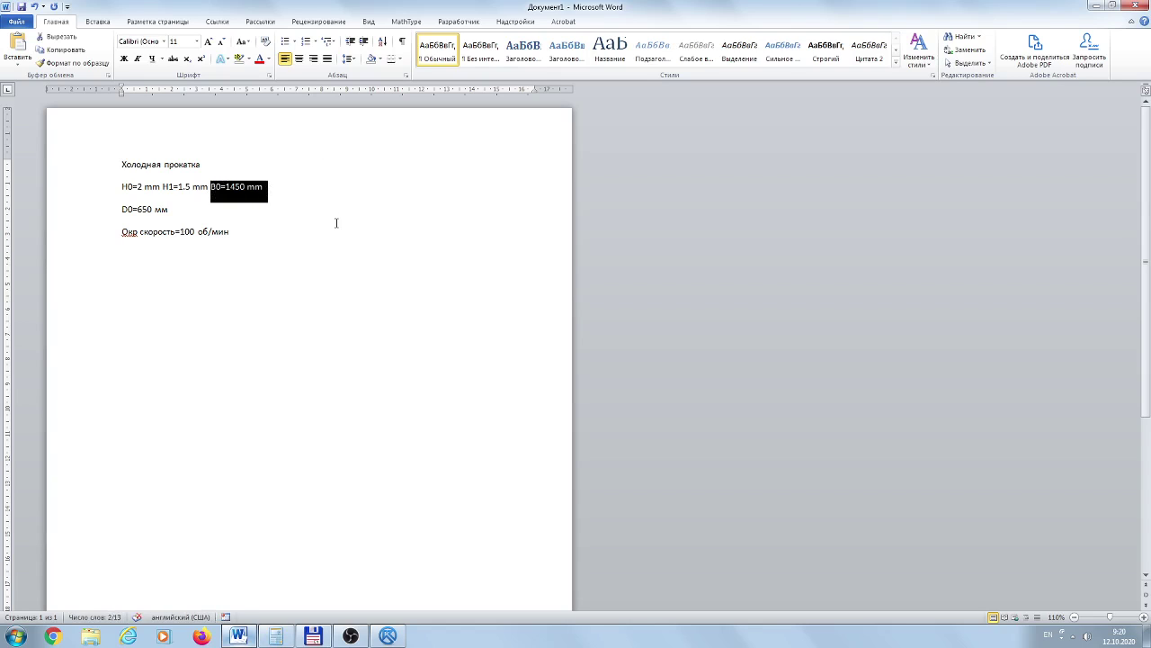
pyautogui.moveTo(120, 210); pyautogui.dragTo(306, 201)
pyautogui.click(419, 249)
pyautogui.click(237, 198)
pyautogui.moveTo(211, 186); pyautogui.dragTo(265, 186)
pyautogui.click(264, 187)
pyautogui.moveTo(211, 186); pyautogui.dragTo(271, 184)
# Return to KOMPAS-3D and examine both rolls and the strip's entry into the gap
pyautogui.click(388, 636)
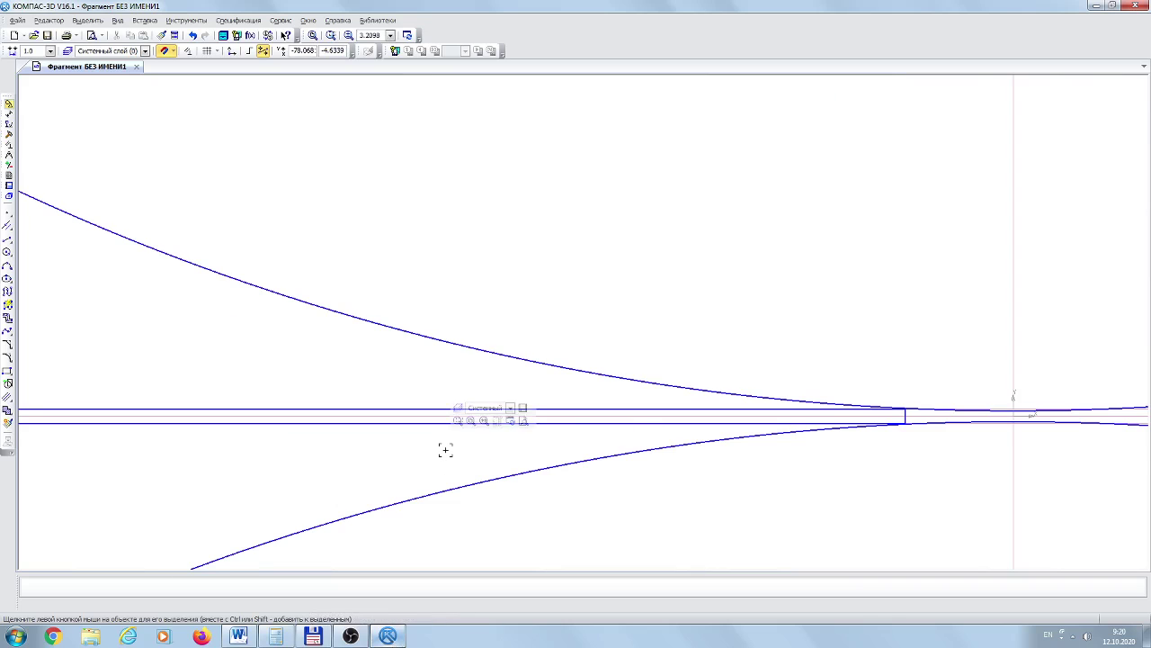
pyautogui.scroll(-10, 438, 450)
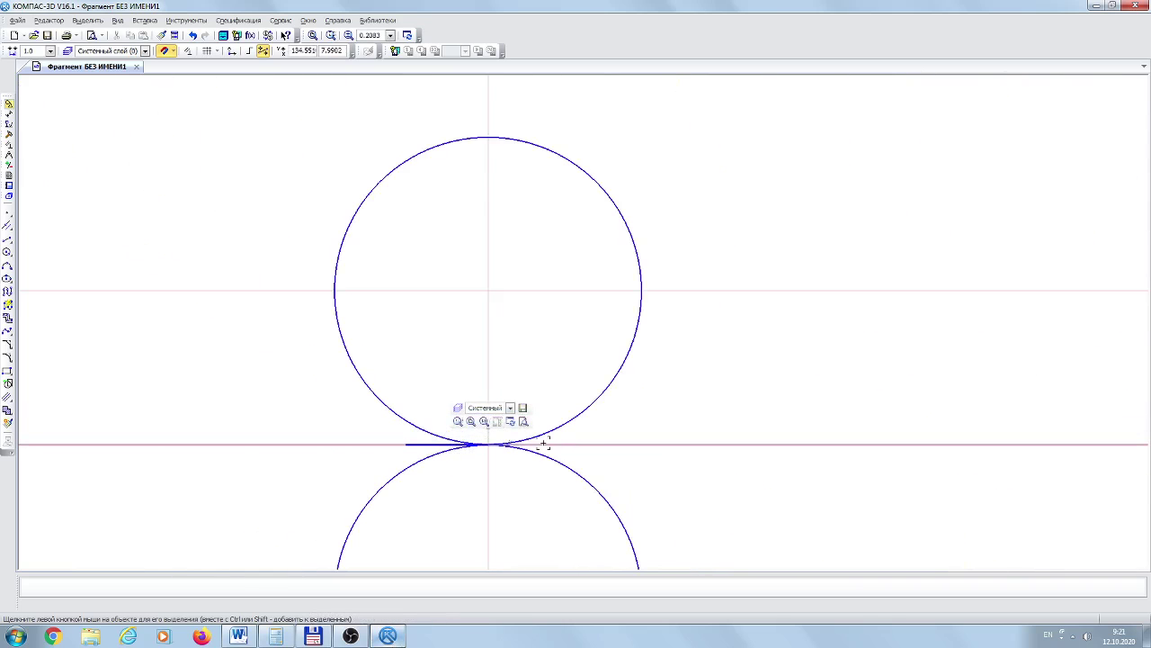
pyautogui.moveTo(813, 357); pyautogui.dragTo(874, 228, button='middle')
pyautogui.scroll(-2, 869, 243)
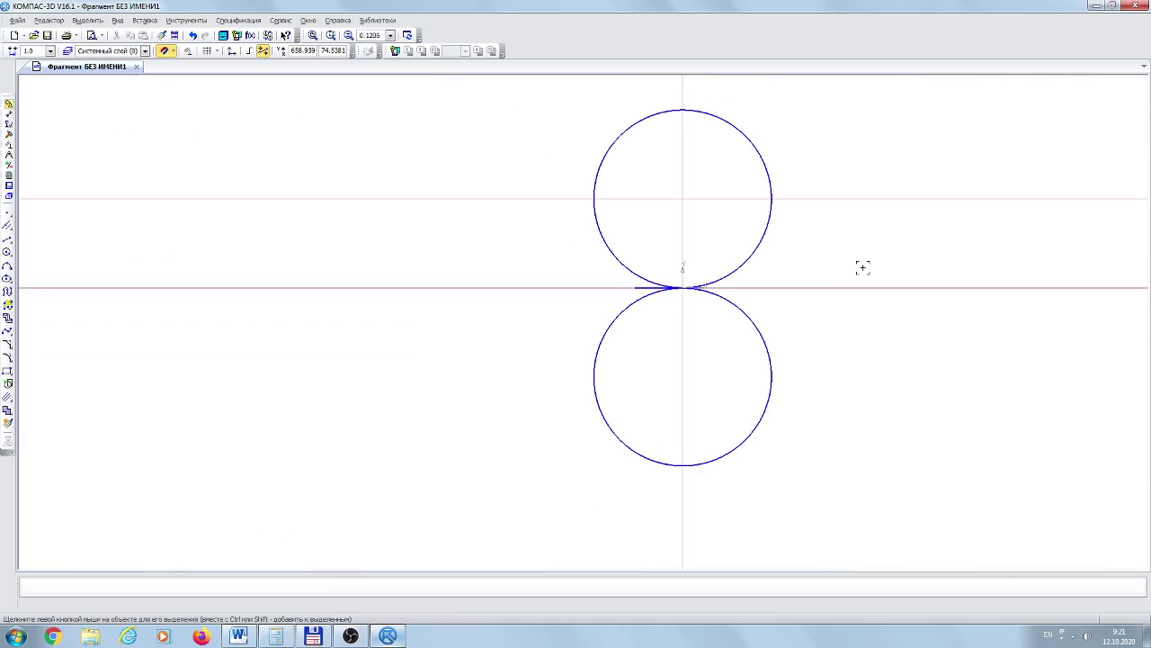
pyautogui.scroll(4, 675, 267)
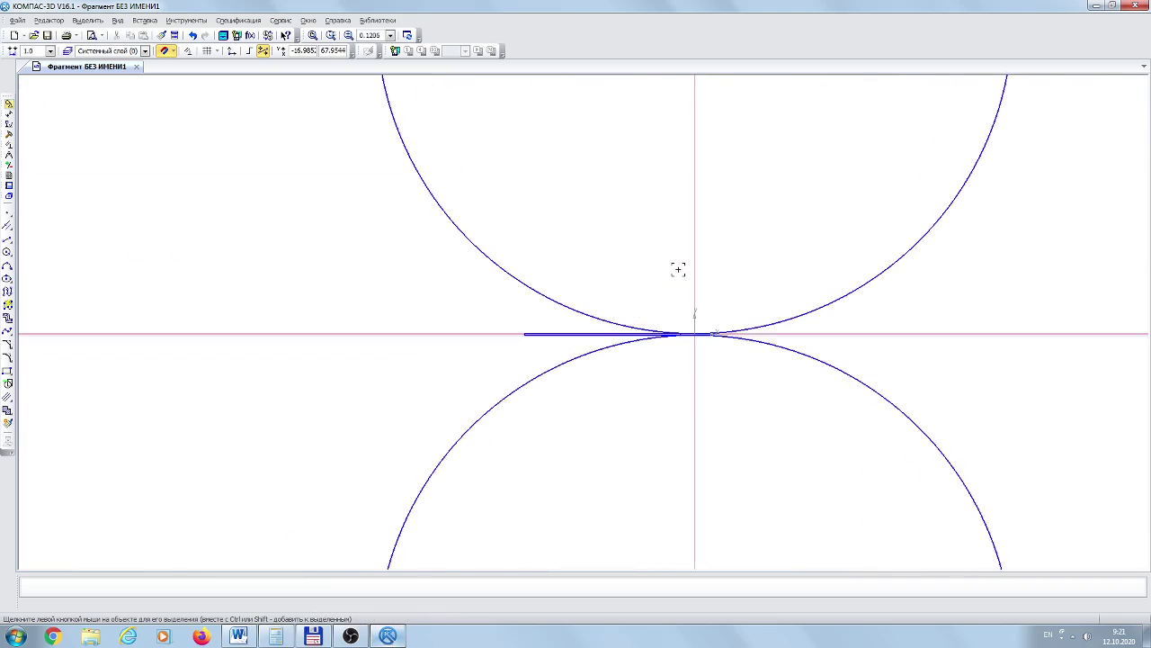
pyautogui.scroll(1, 693, 343)
pyautogui.scroll(12, 694, 343)
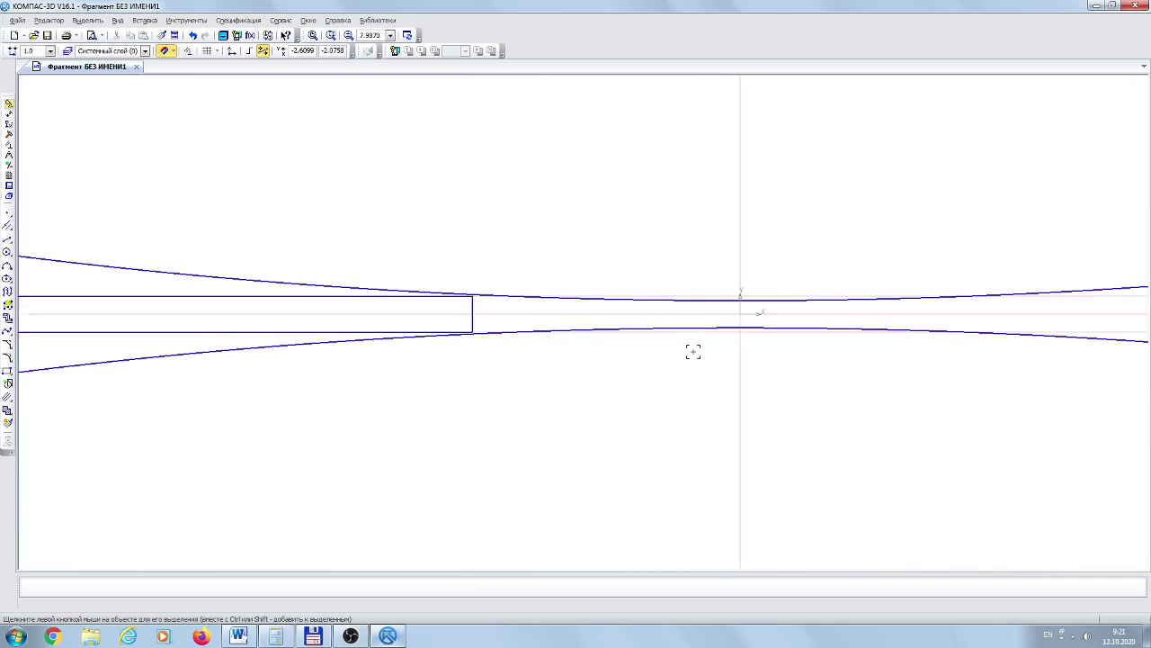
# Copy the strip's line segments between the rolls, using the coordinate origin as the base point
pyautogui.scroll(-10, 693, 351)
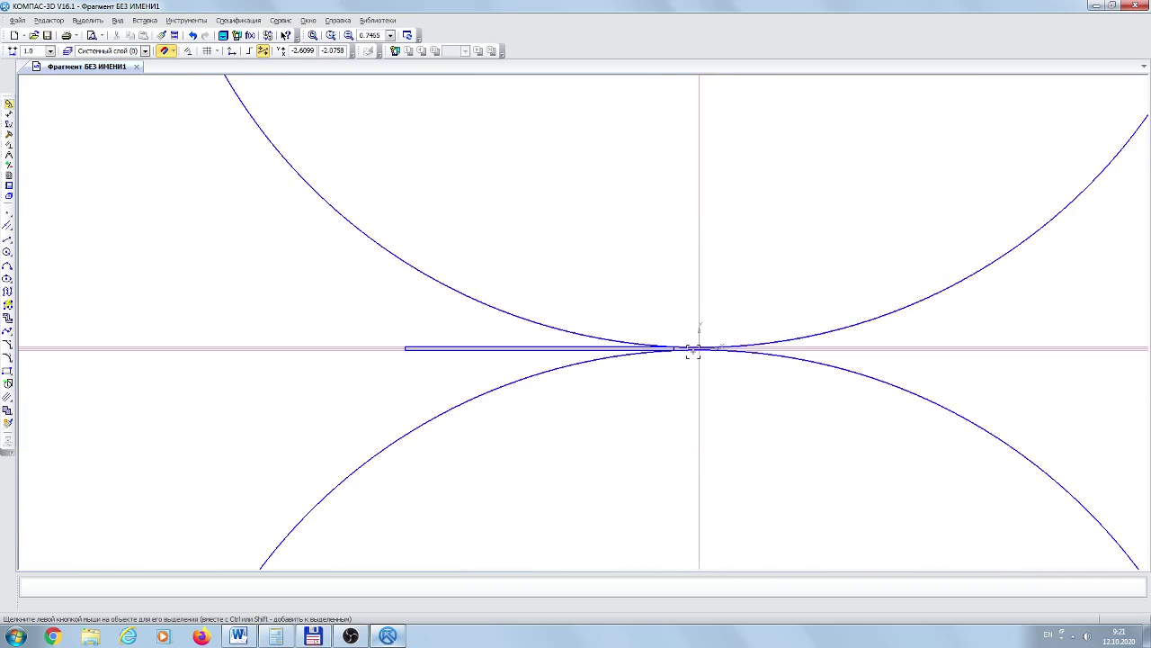
pyautogui.scroll(-3, 693, 352)
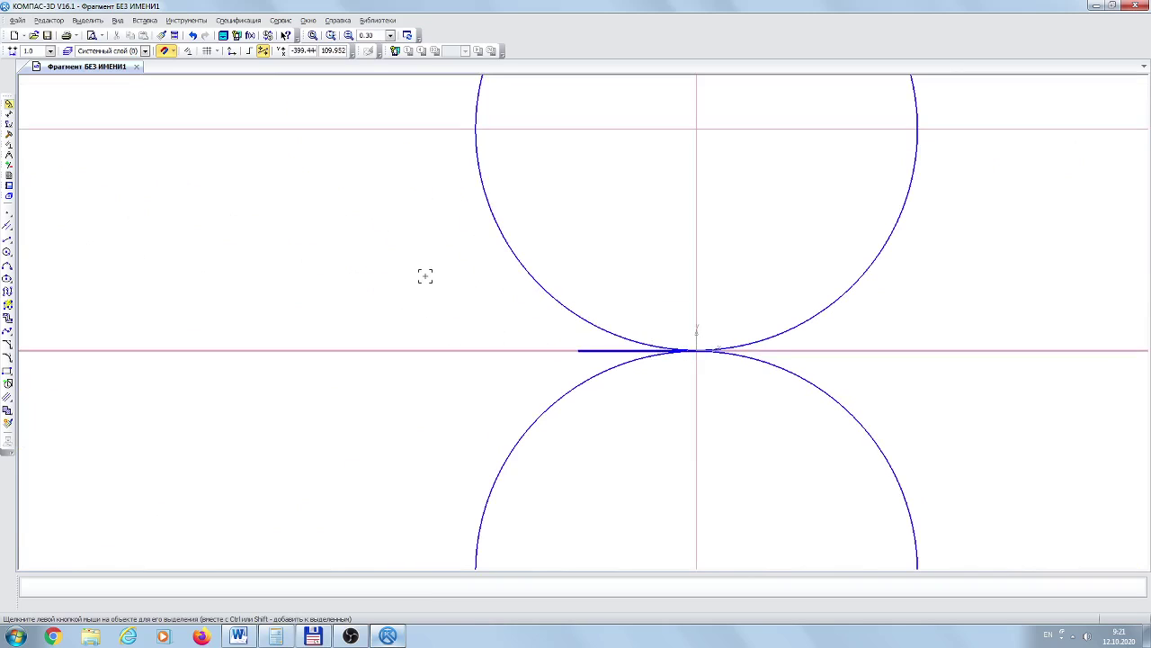
pyautogui.moveTo(425, 276); pyautogui.dragTo(727, 414)
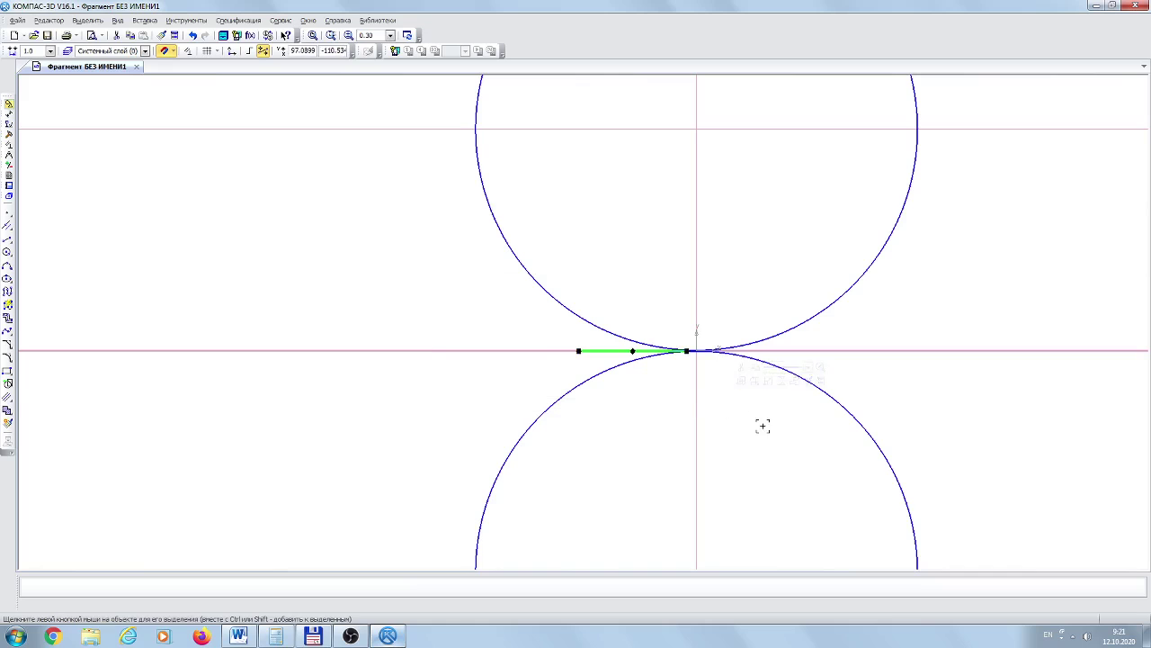
pyautogui.scroll(5, 593, 311)
pyautogui.moveTo(401, 438); pyautogui.dragTo(101, 272, button='middle')
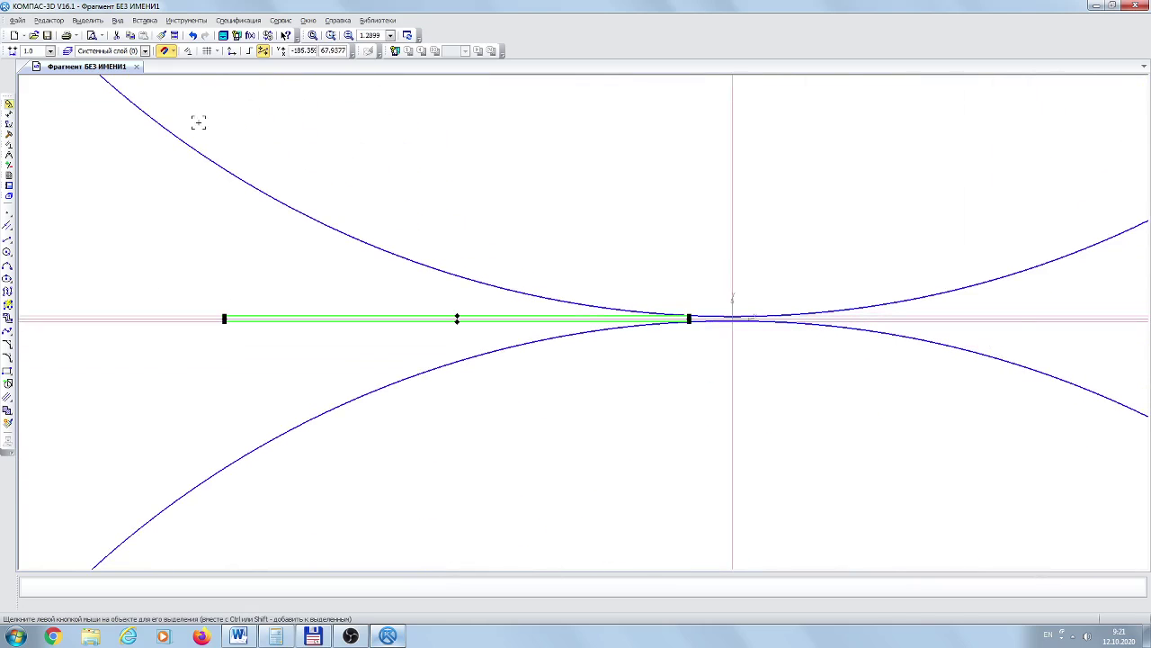
pyautogui.click(130, 36)
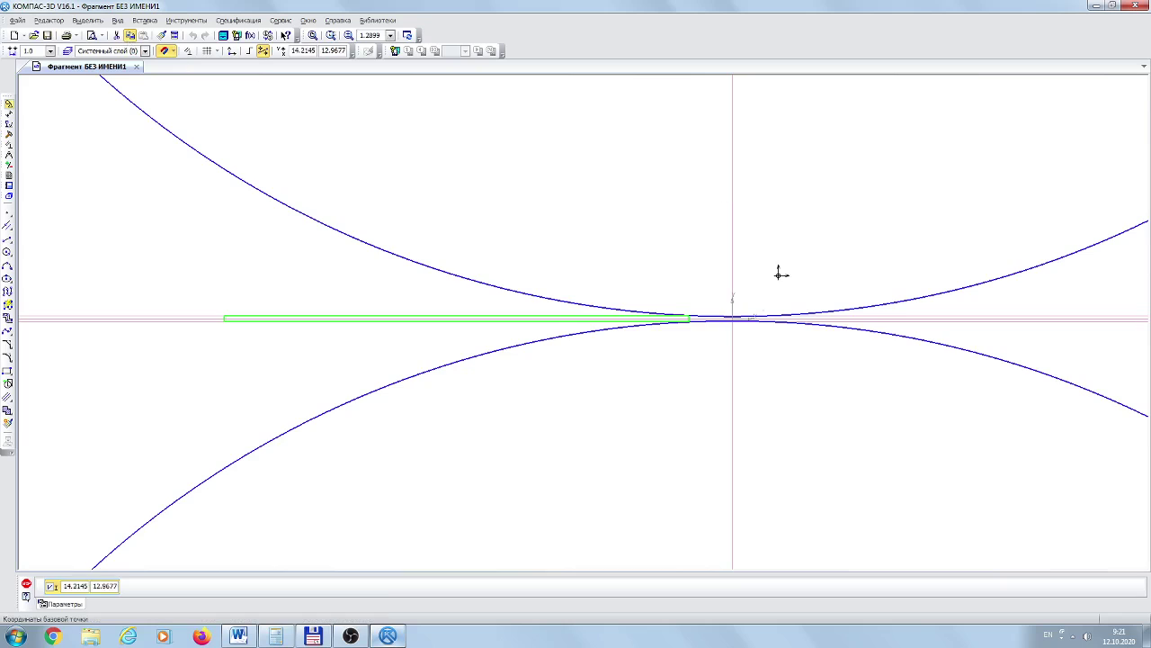
pyautogui.scroll(5, 743, 334)
pyautogui.scroll(5, 714, 251)
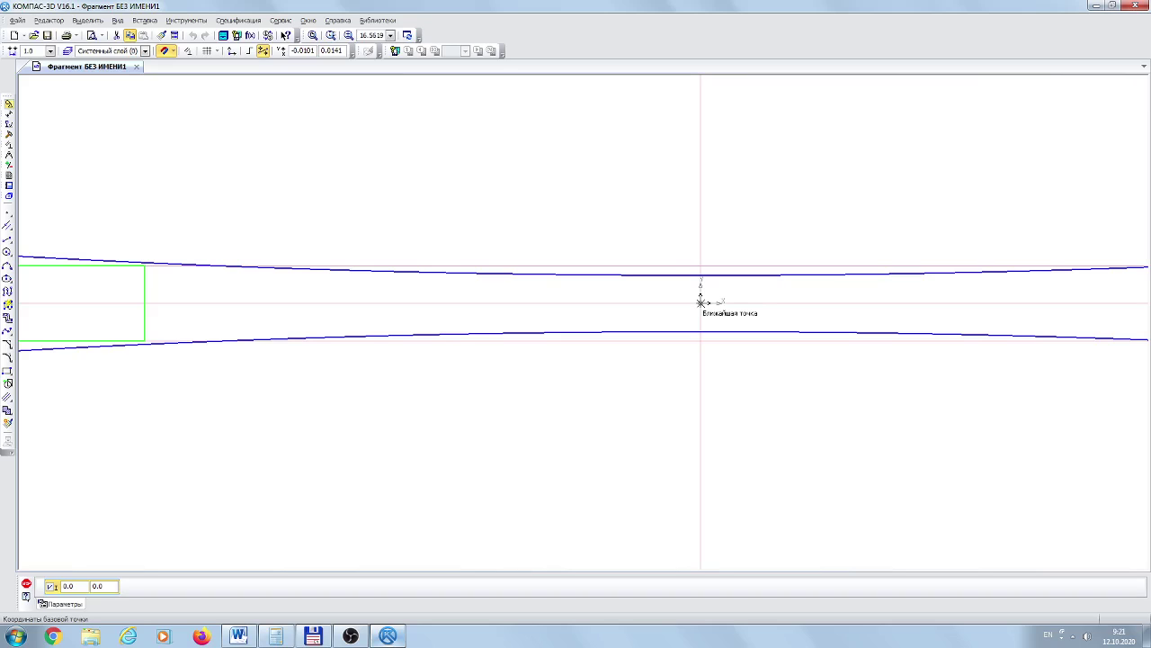
pyautogui.press('Escape')
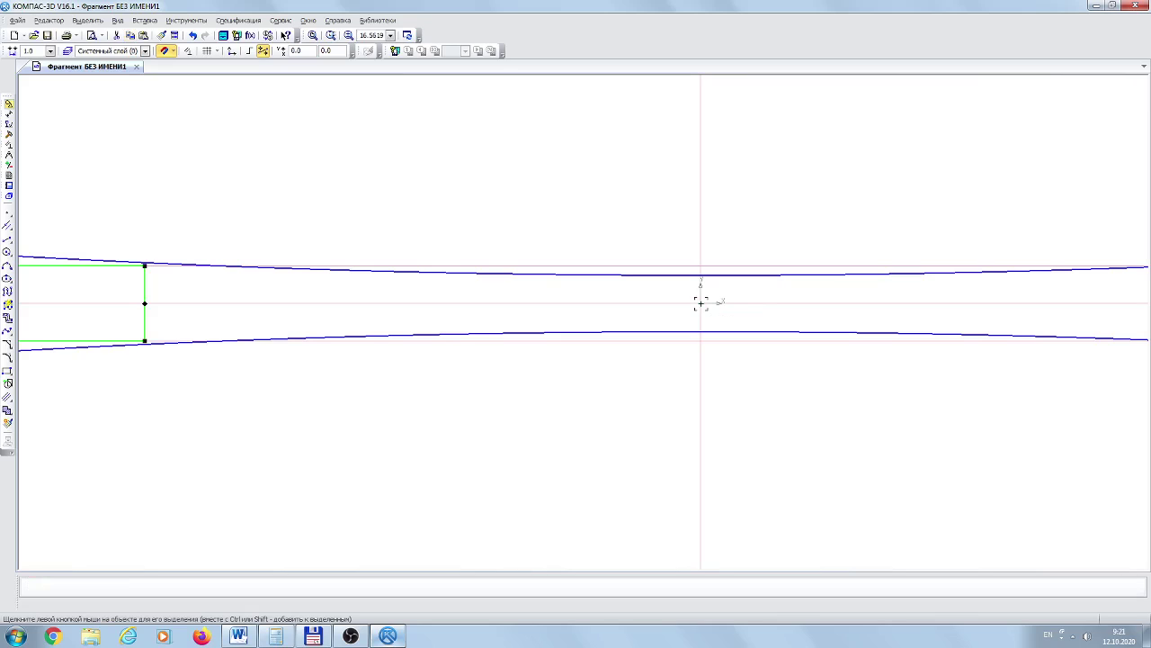
# Create a new part document (Деталь) and start a sketch on its XY plane
pyautogui.click(14, 35)
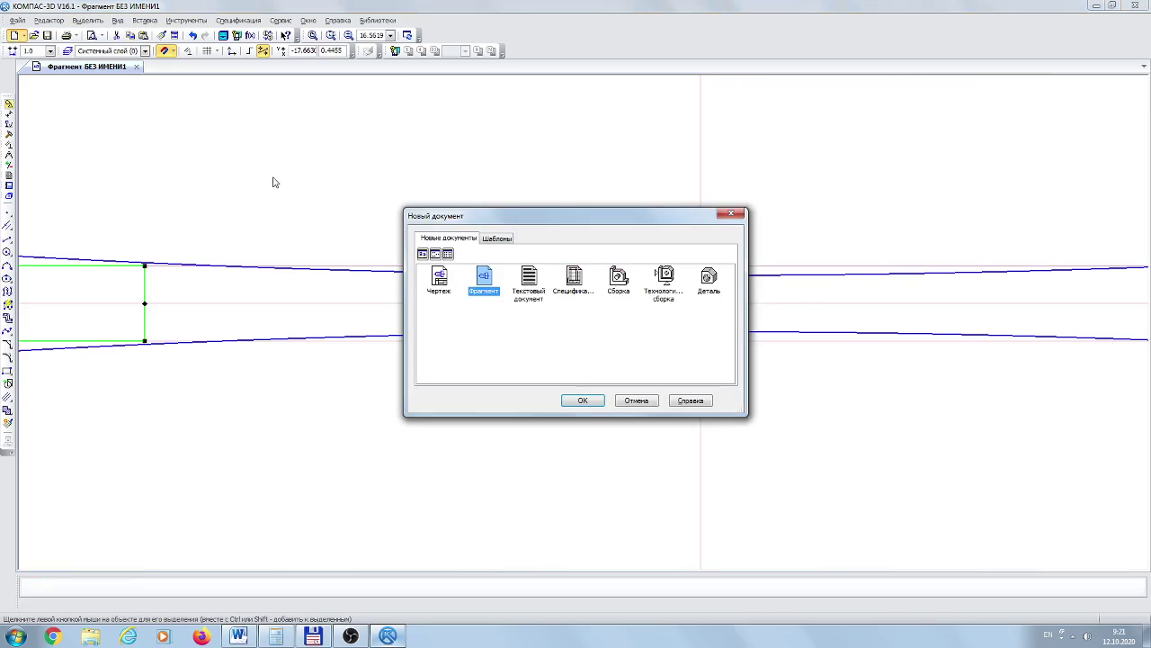
pyautogui.click(715, 290)
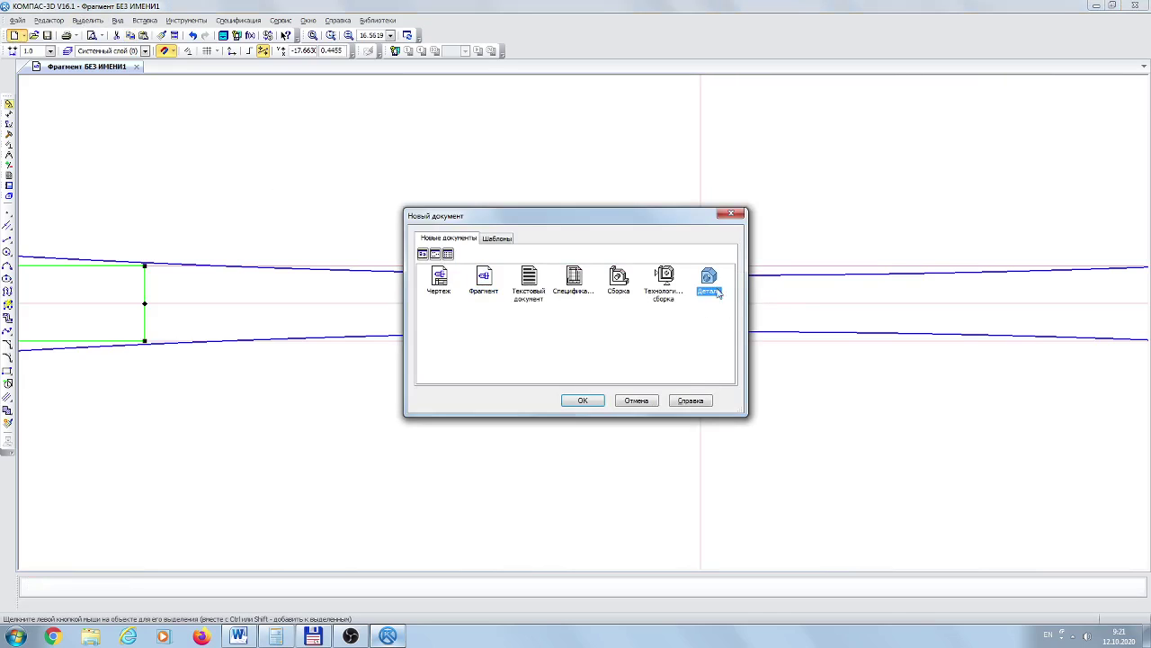
pyautogui.click(583, 400)
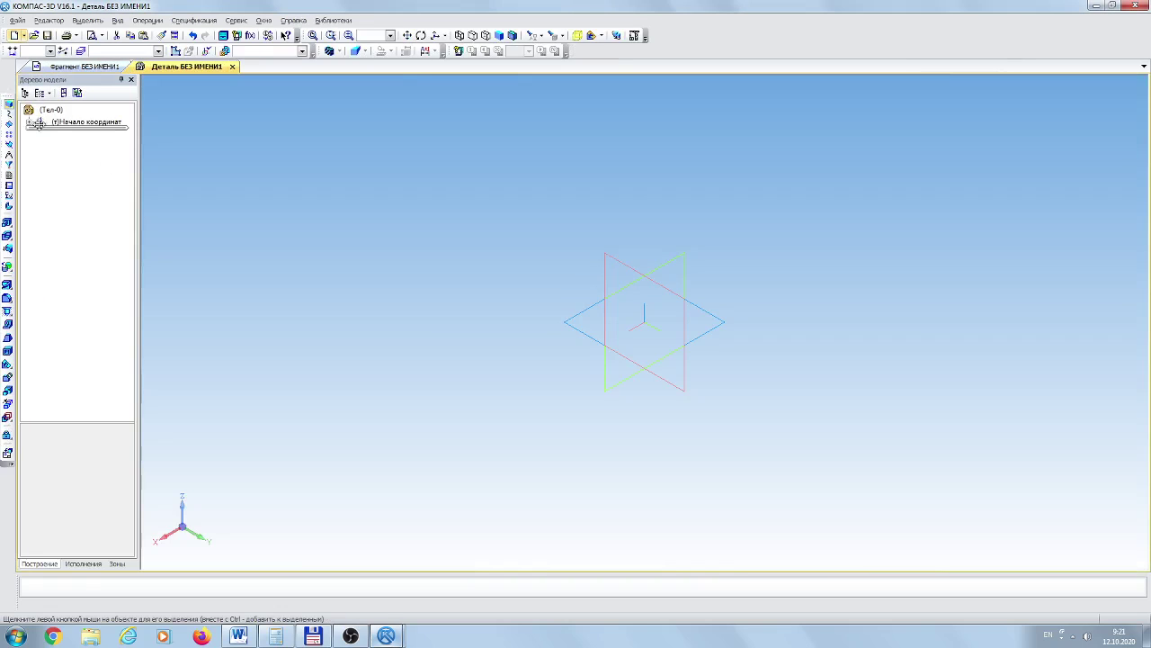
pyautogui.click(29, 121)
pyautogui.click(90, 135)
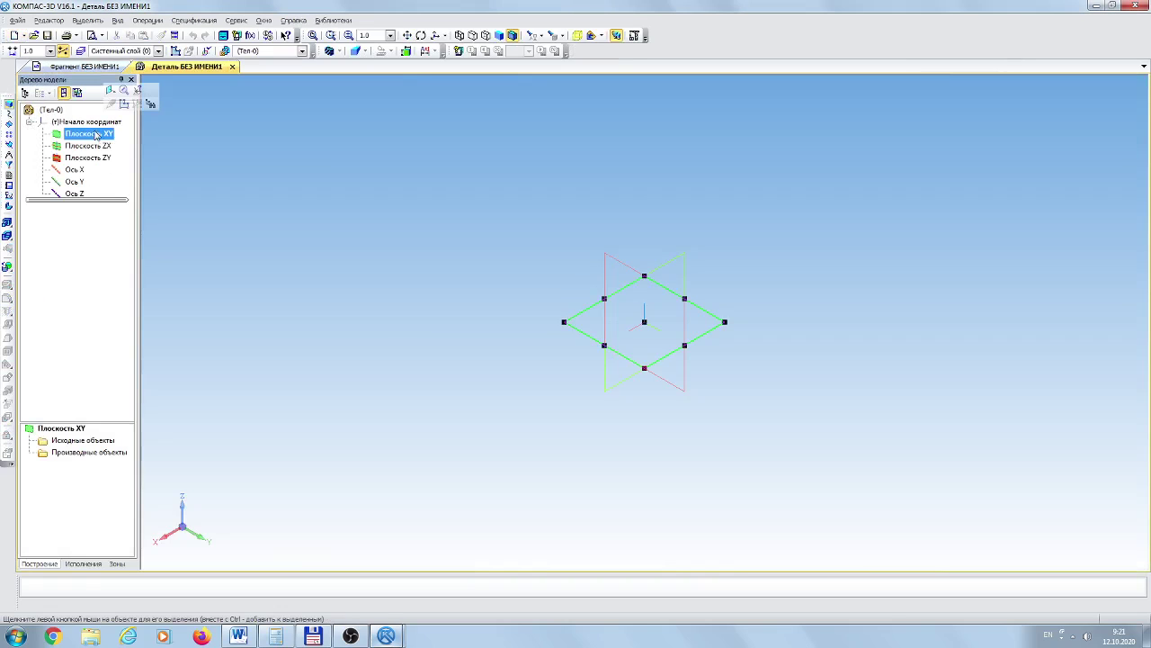
pyautogui.click(175, 52)
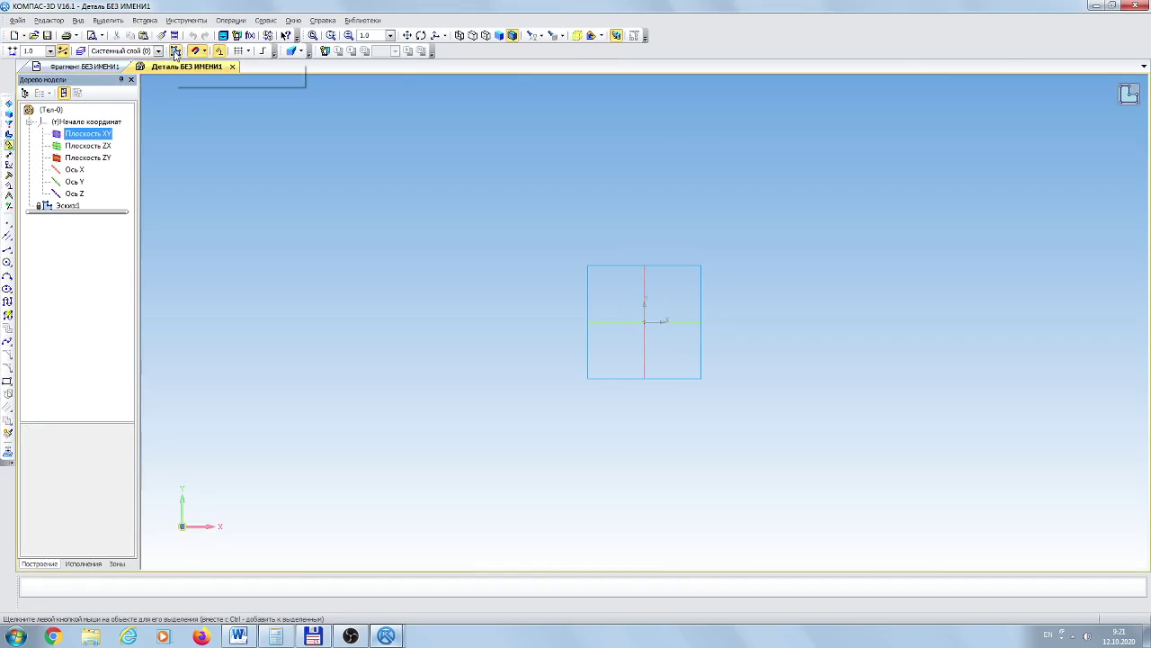
# Paste the copied strip outline into the sketch with its base point at the origin
pyautogui.hotkey('ctrl', 'v')
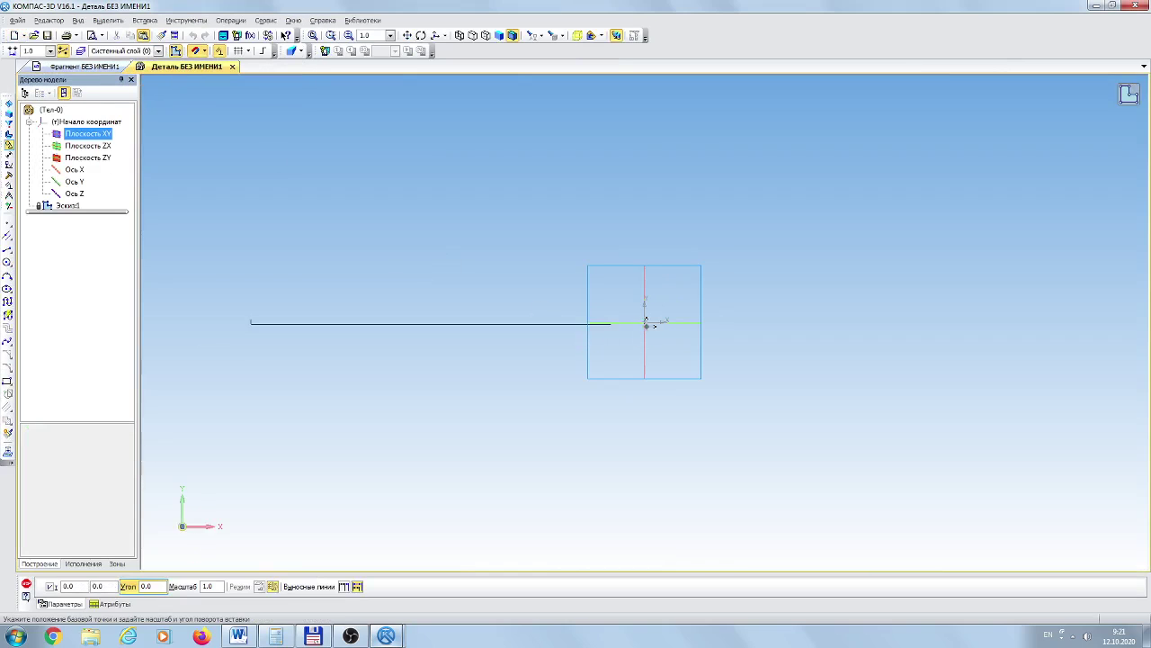
pyautogui.click(645, 321)
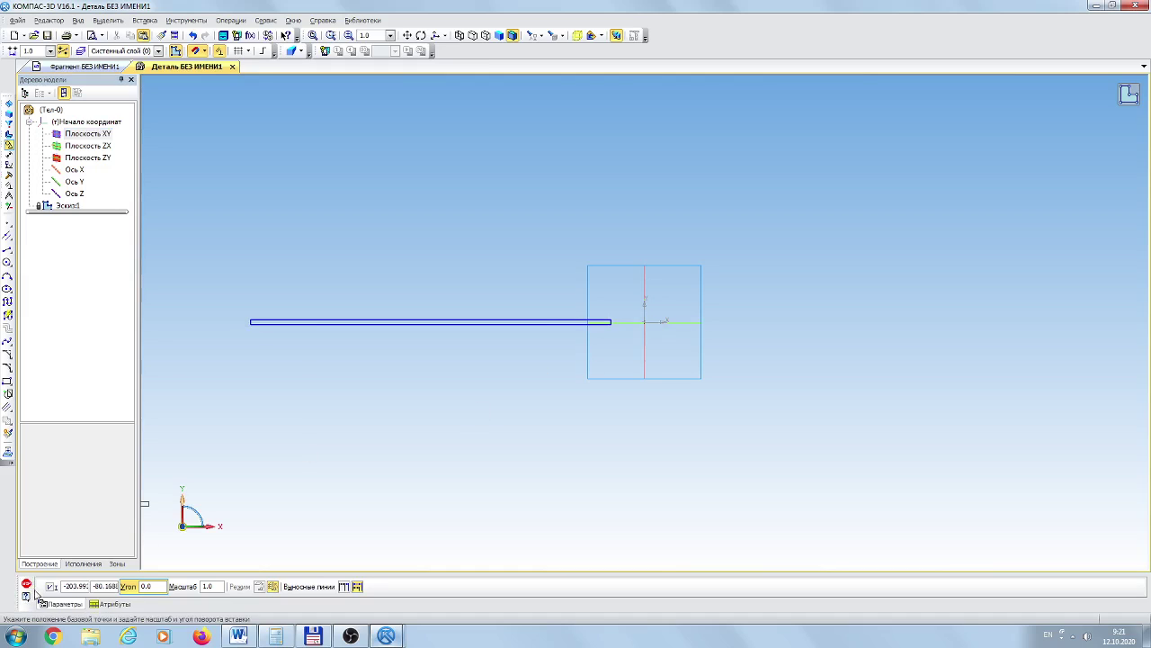
pyautogui.press('Escape')
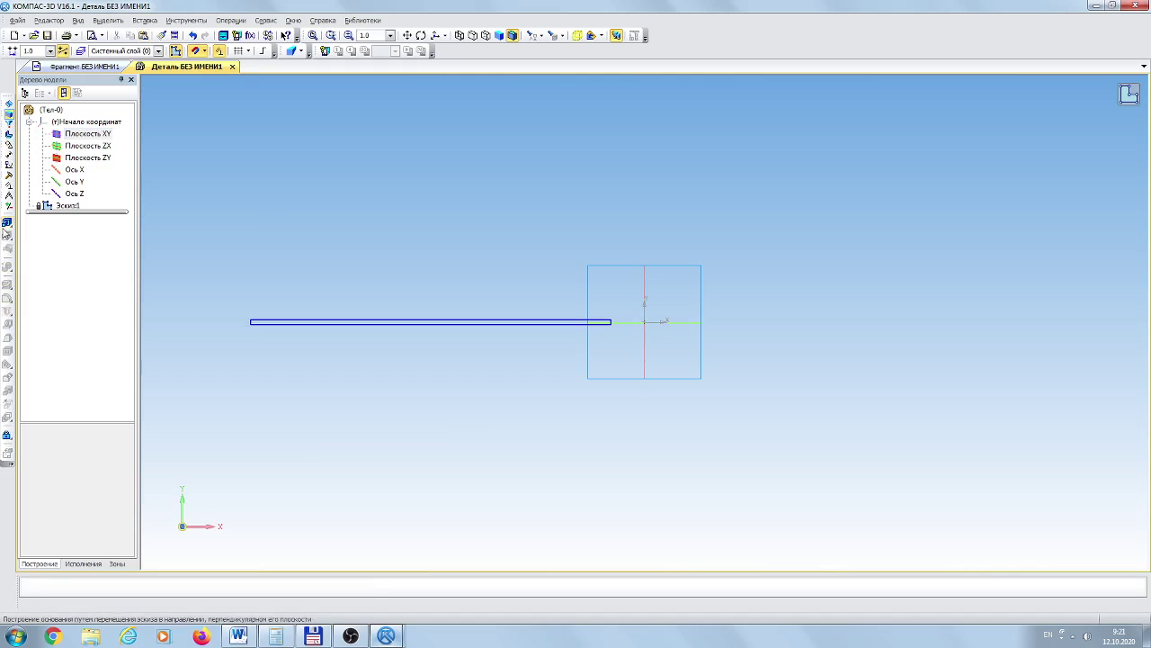
# Extrude the strip sketch by 1450 mm to form the strip body
pyautogui.click(9, 115)
pyautogui.click(7, 222)
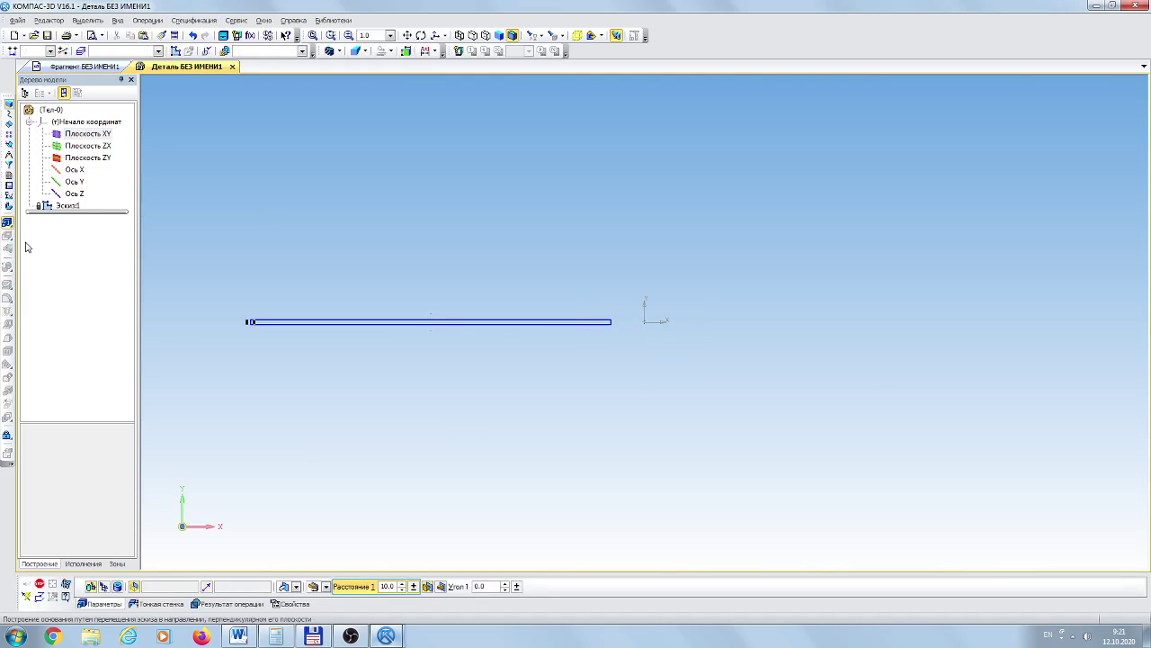
pyautogui.write('145')
pyautogui.press('Return')
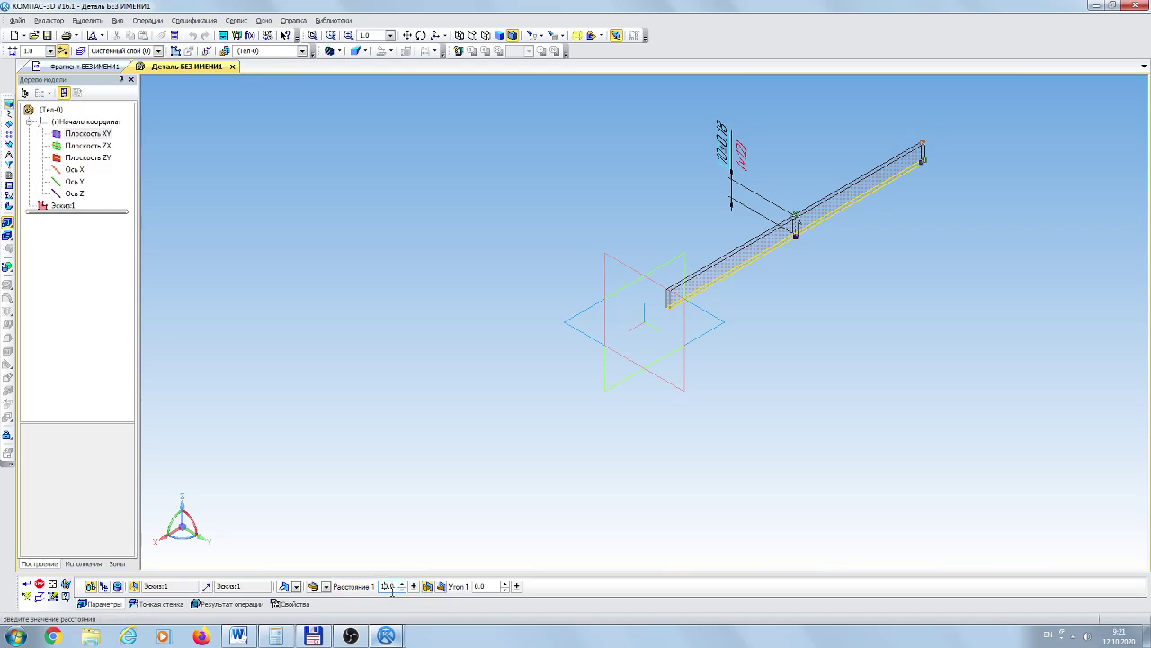
pyautogui.moveTo(795, 221); pyautogui.dragTo(794, 342, button='middle')
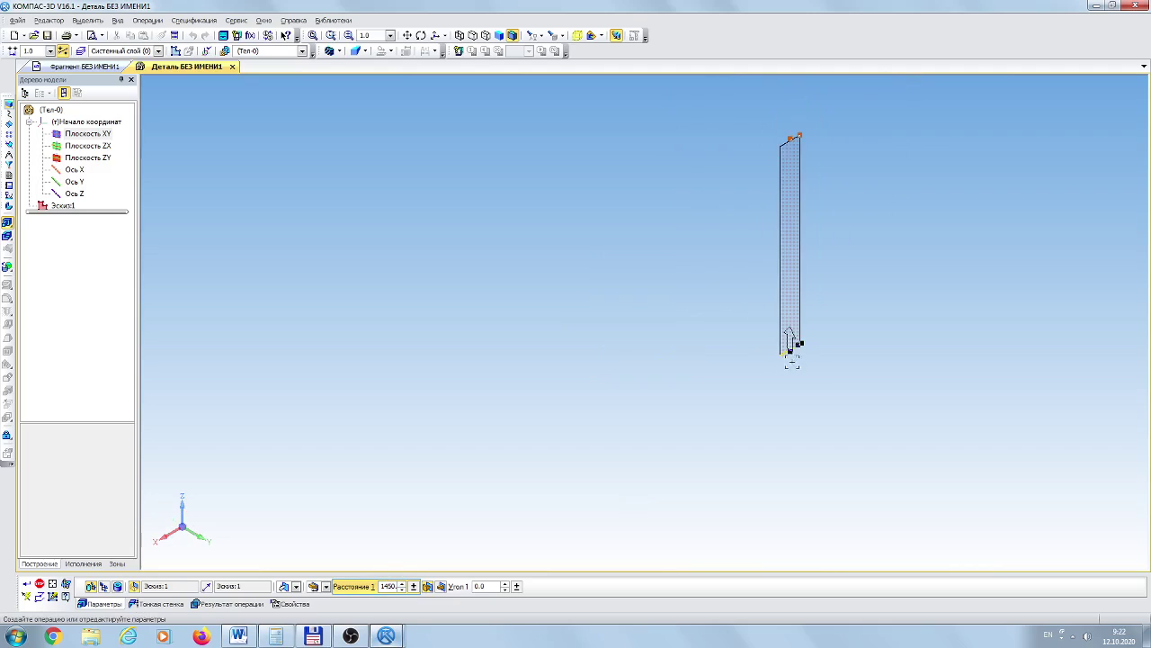
pyautogui.click(27, 584)
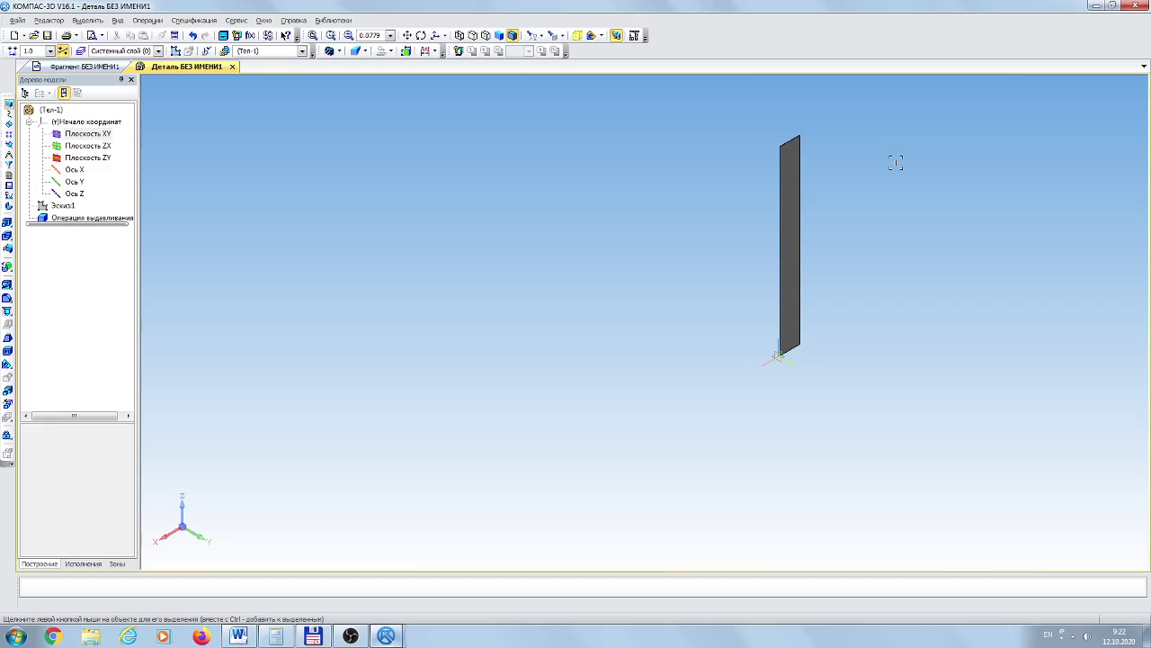
pyautogui.scroll(5, 824, 86)
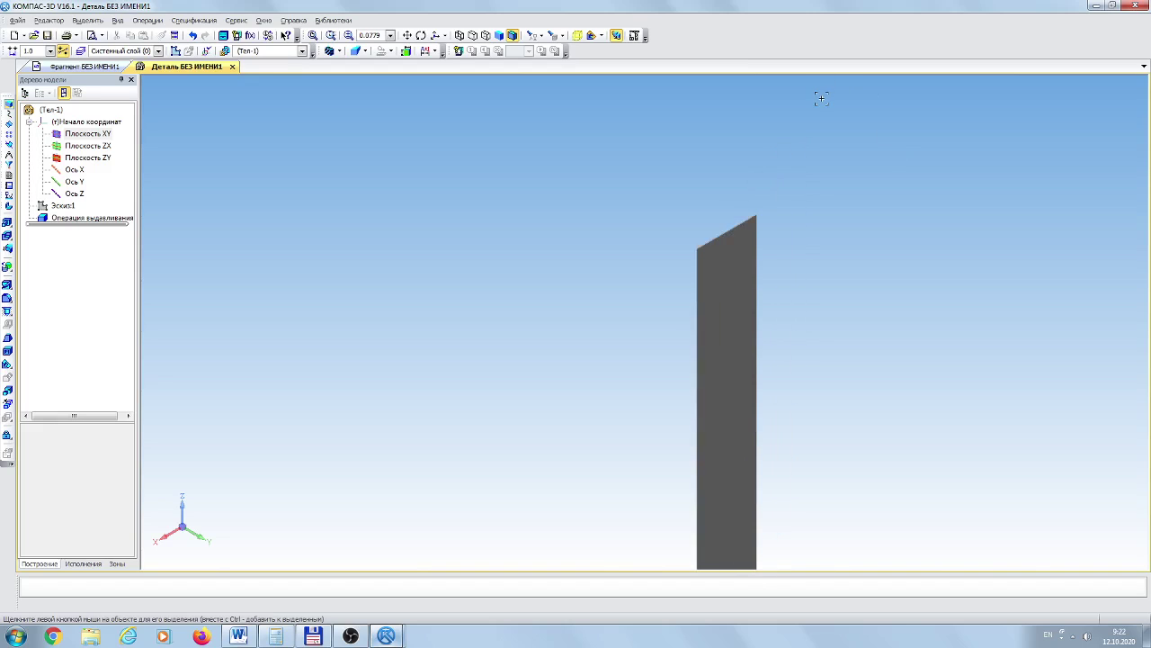
pyautogui.scroll(-5, 875, 252)
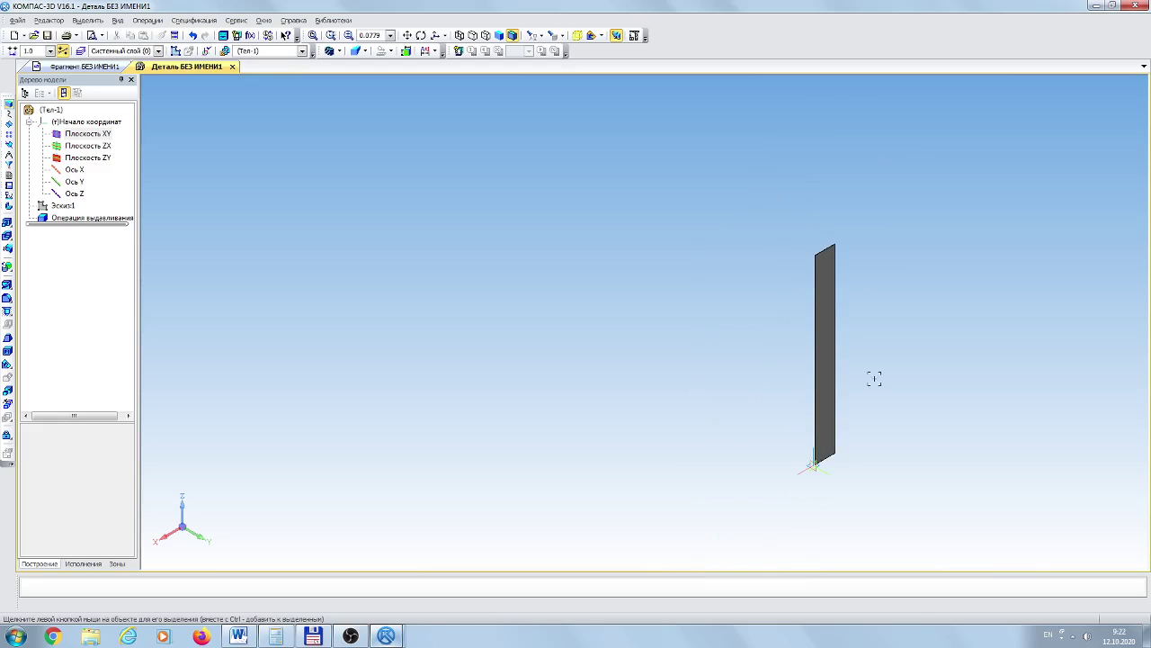
# Return to the fragment drawing and copy the upper roll's circle with the coordinate origin as the base point
pyautogui.click(85, 67)
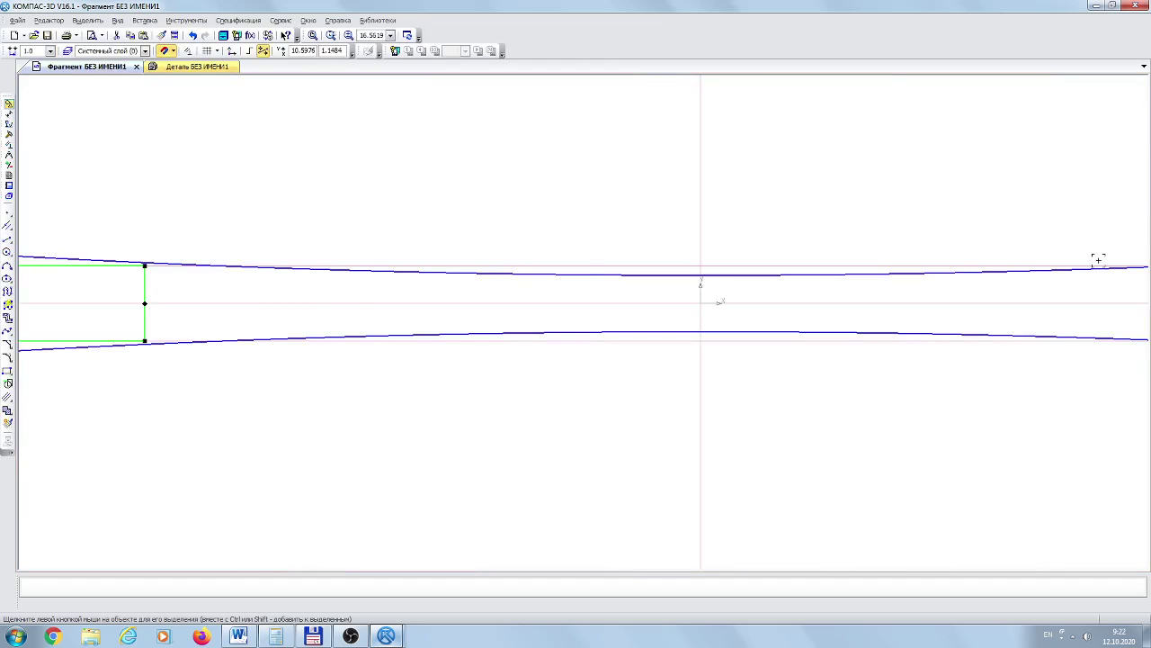
pyautogui.click(900, 273)
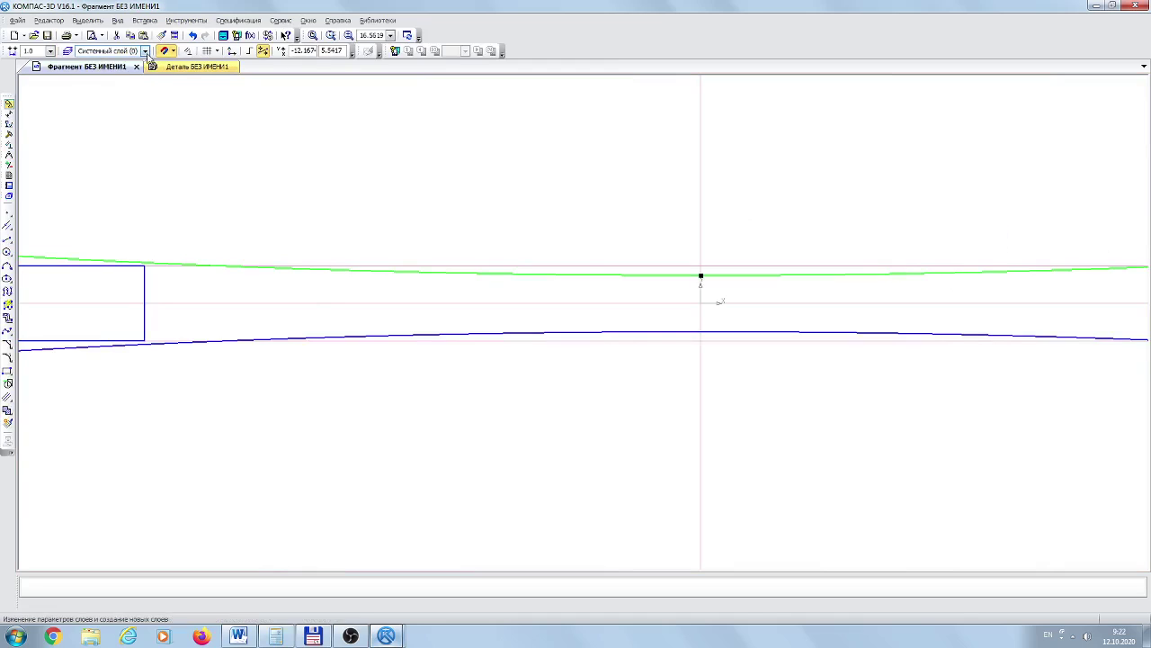
pyautogui.hotkey('ctrl', 'c')
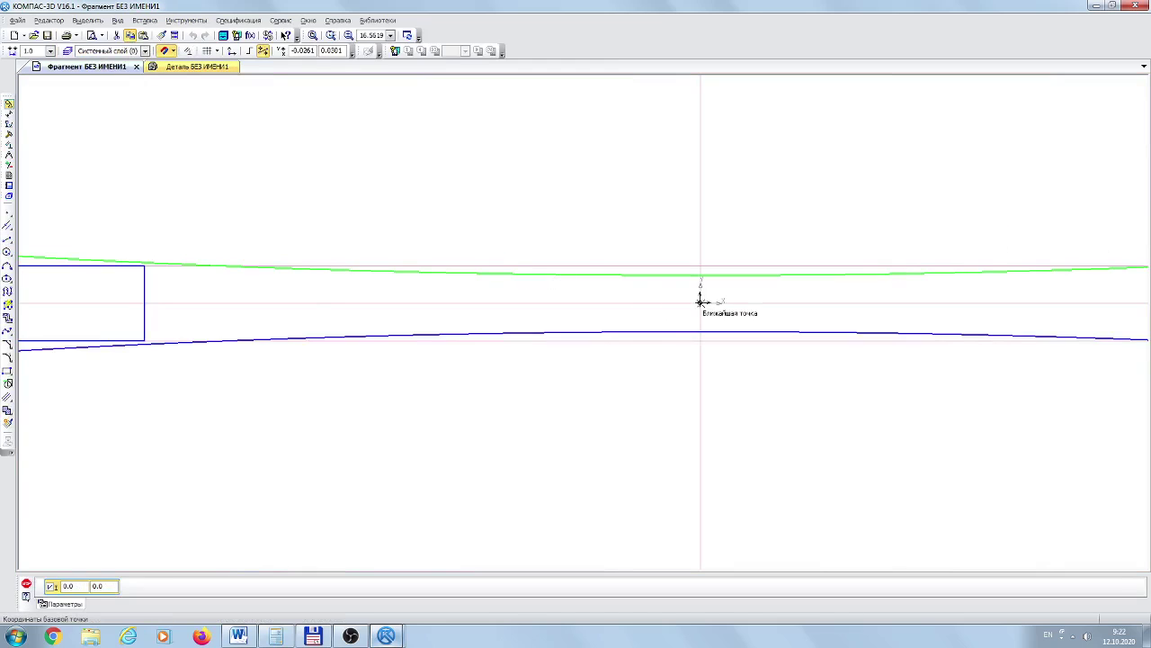
pyautogui.click(701, 300)
# Create a second new part and paste the roll circle at the origin of a sketch on the XY plane
pyautogui.click(33, 36)
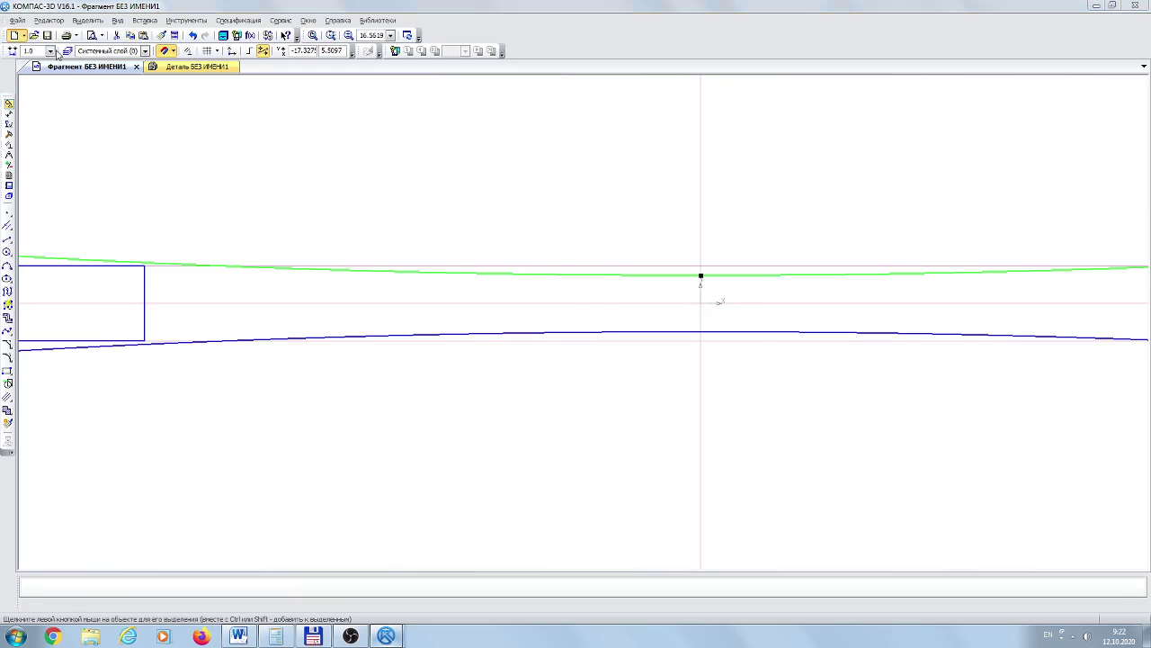
pyautogui.click(586, 329)
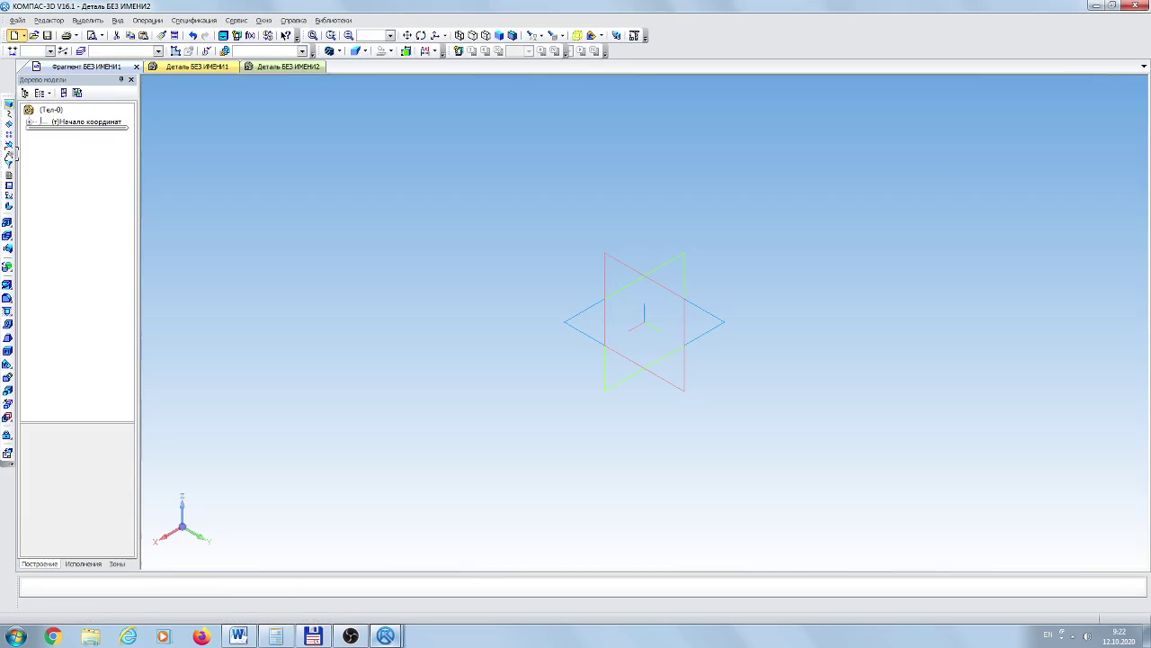
pyautogui.click(89, 134)
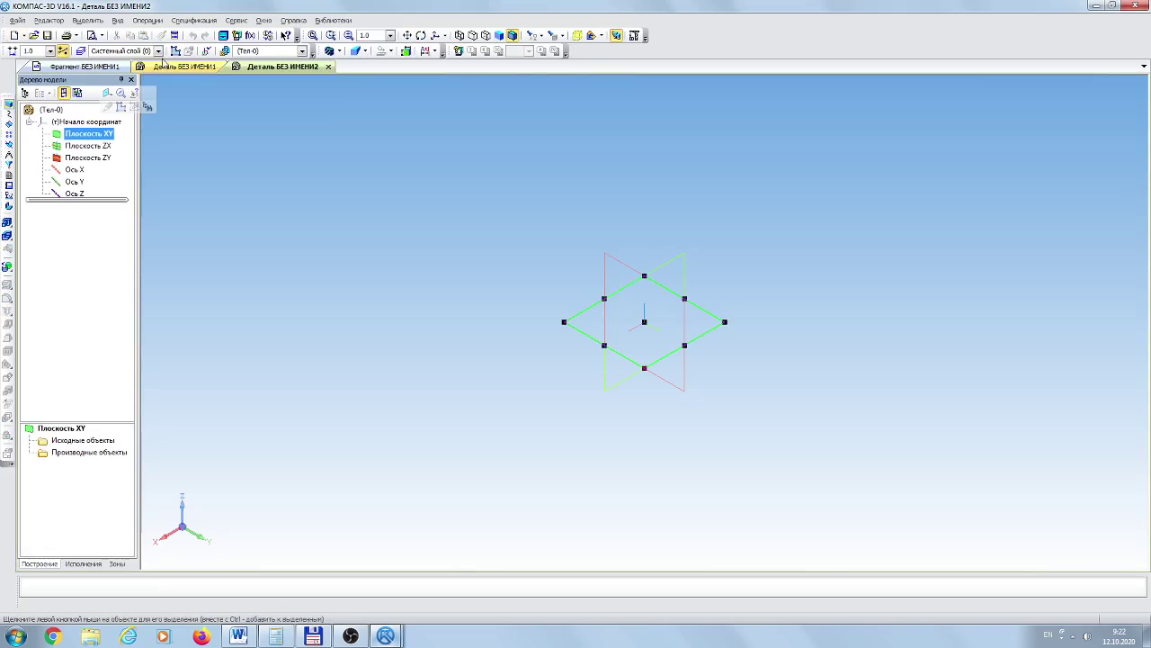
pyautogui.click(63, 51)
pyautogui.click(143, 36)
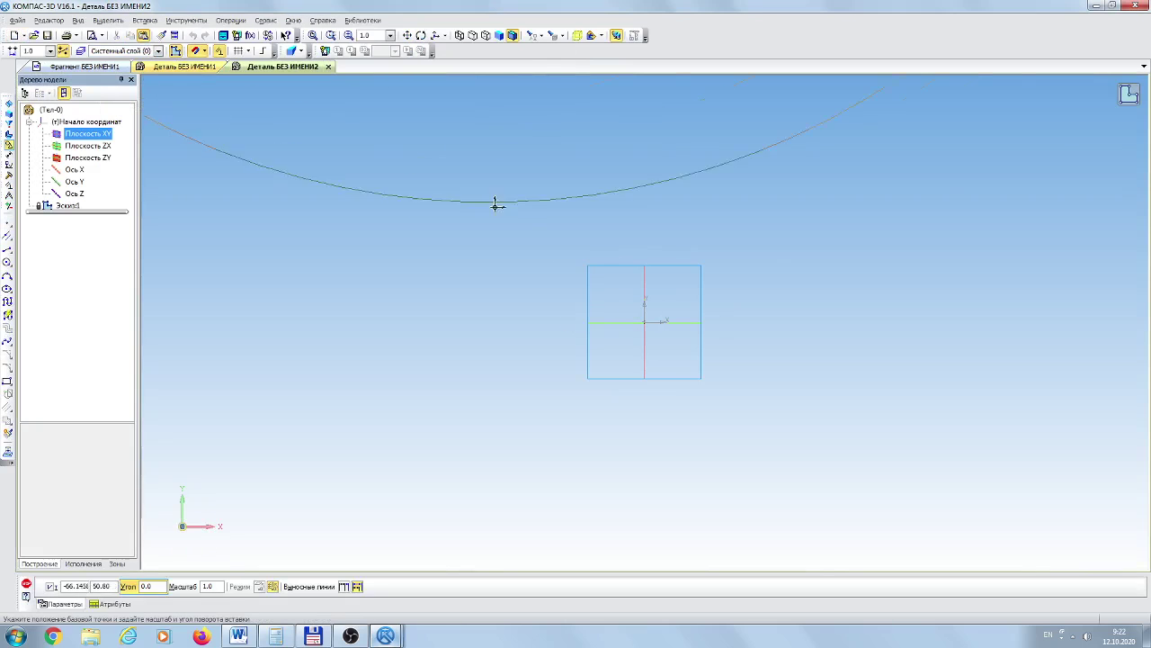
pyautogui.click(644, 316)
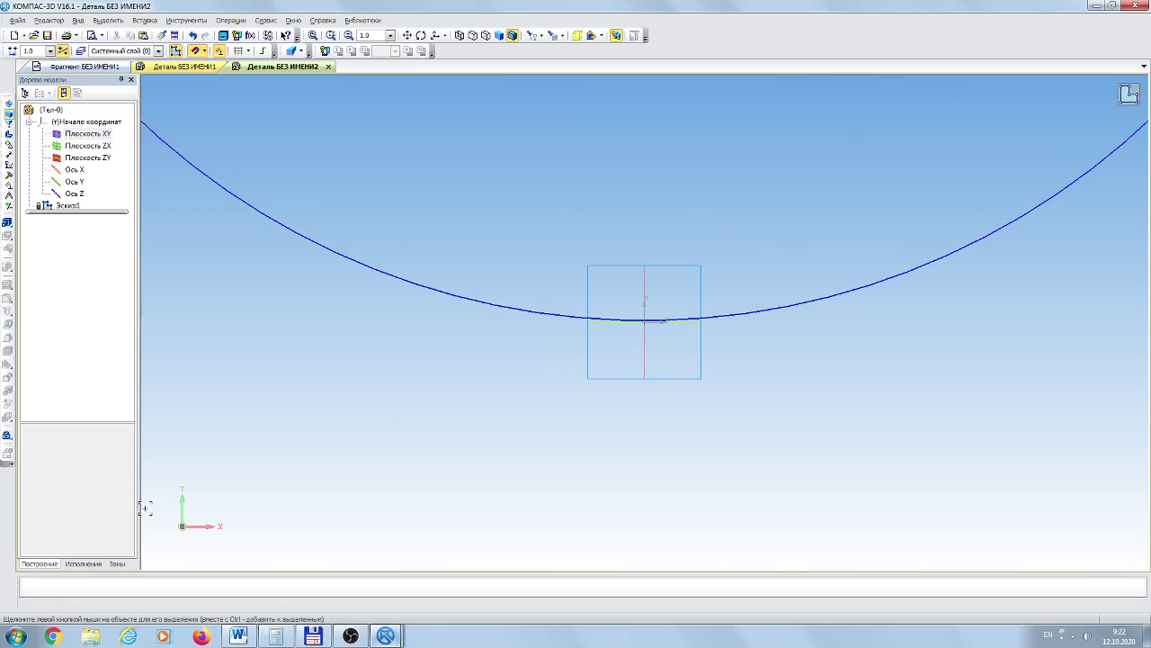
# Extrude the roll circle by 1700 mm to form the roll body
pyautogui.click(8, 222)
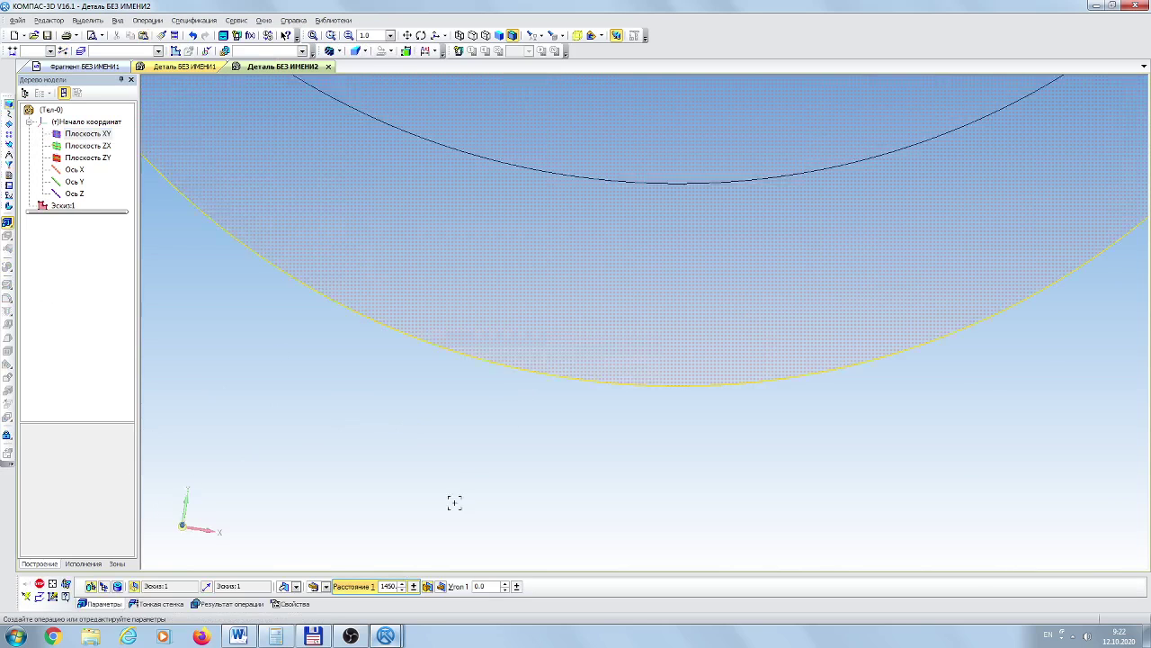
pyautogui.moveTo(454, 503)
pyautogui.mouseDown(button='middle')
pyautogui.moveTo(982, 246)
pyautogui.moveTo(393, 609)
pyautogui.mouseUp(button='middle')
pyautogui.write('50')
pyautogui.press('Return')
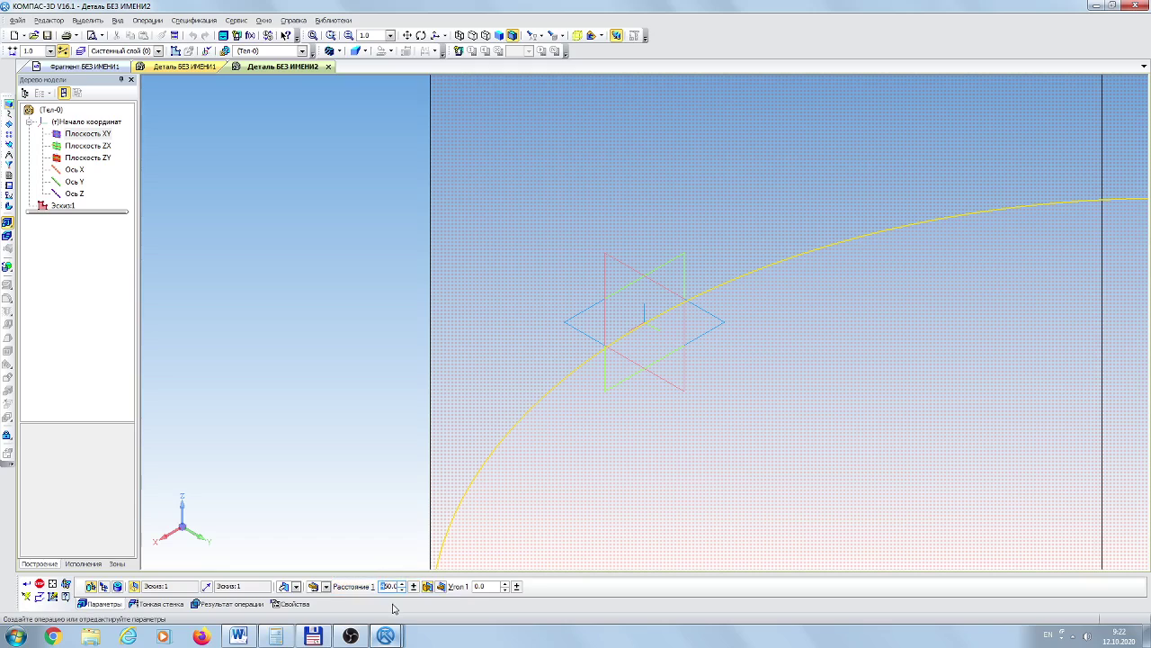
pyautogui.write('1')
pyautogui.write('1700')
pyautogui.press('Return')
pyautogui.scroll(-10, 330, 396)
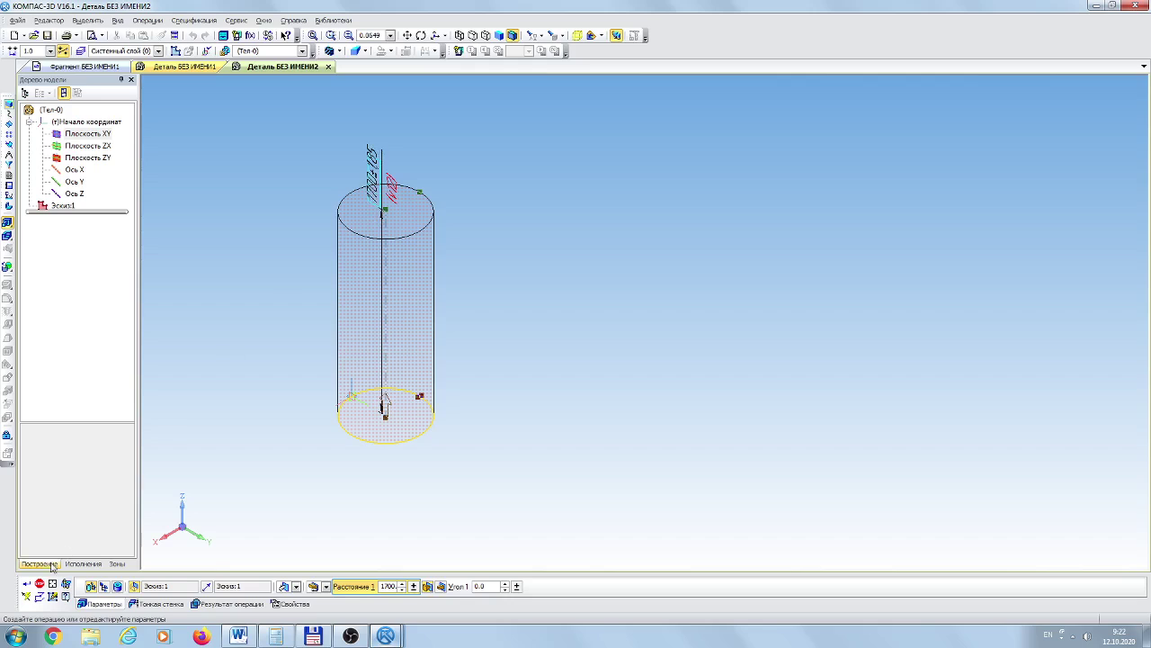
pyautogui.click(27, 584)
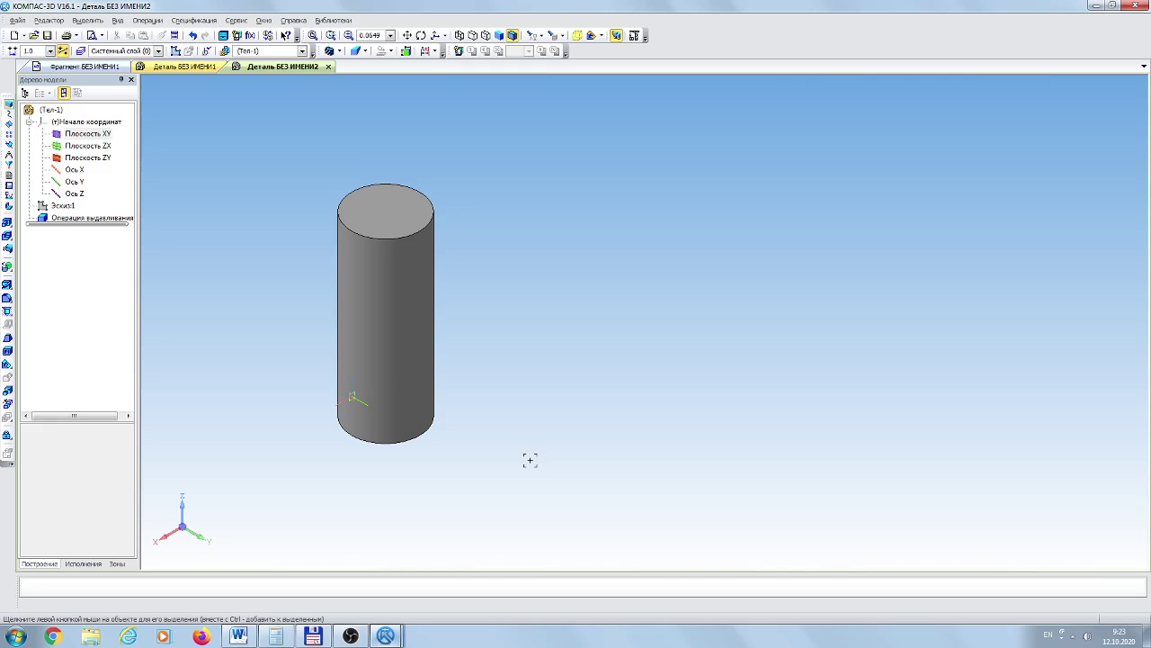
# Examine the rendering and mass-property accuracy settings of the current roll part and close the parameters without saving
pyautogui.click(236, 21)
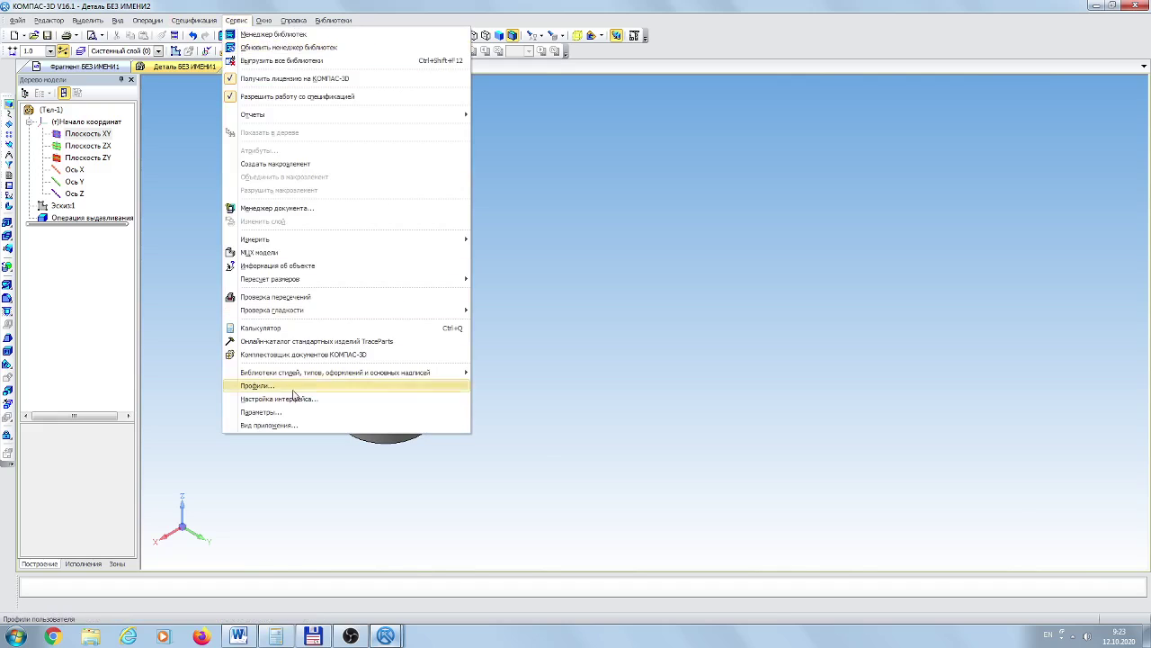
pyautogui.click(251, 412)
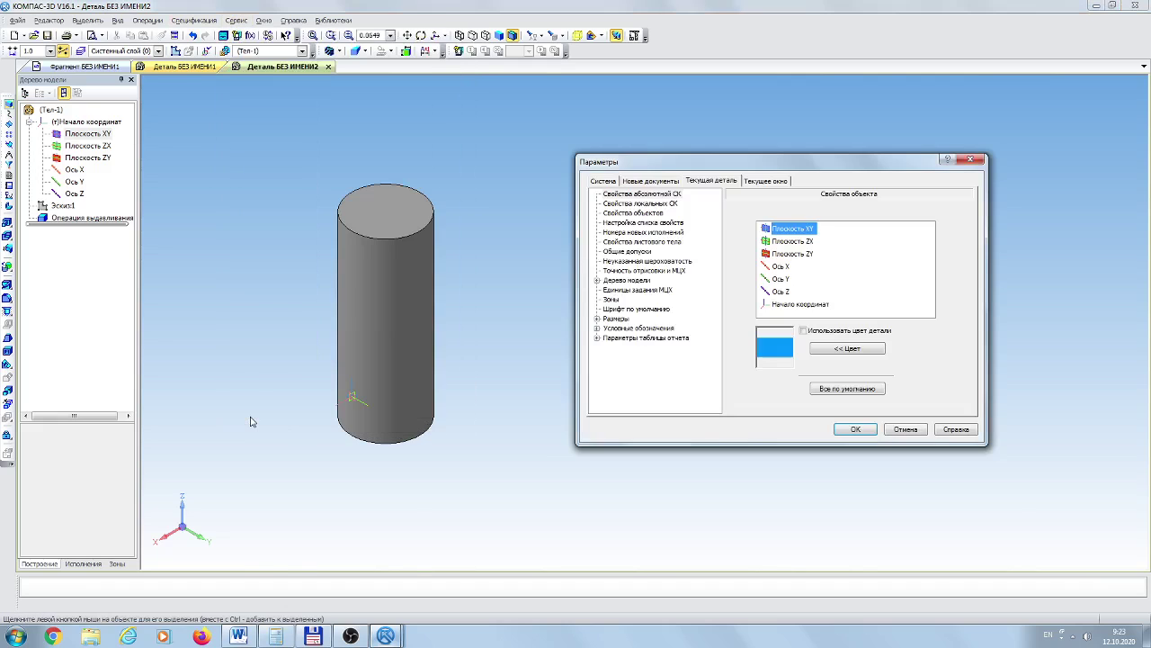
pyautogui.click(634, 271)
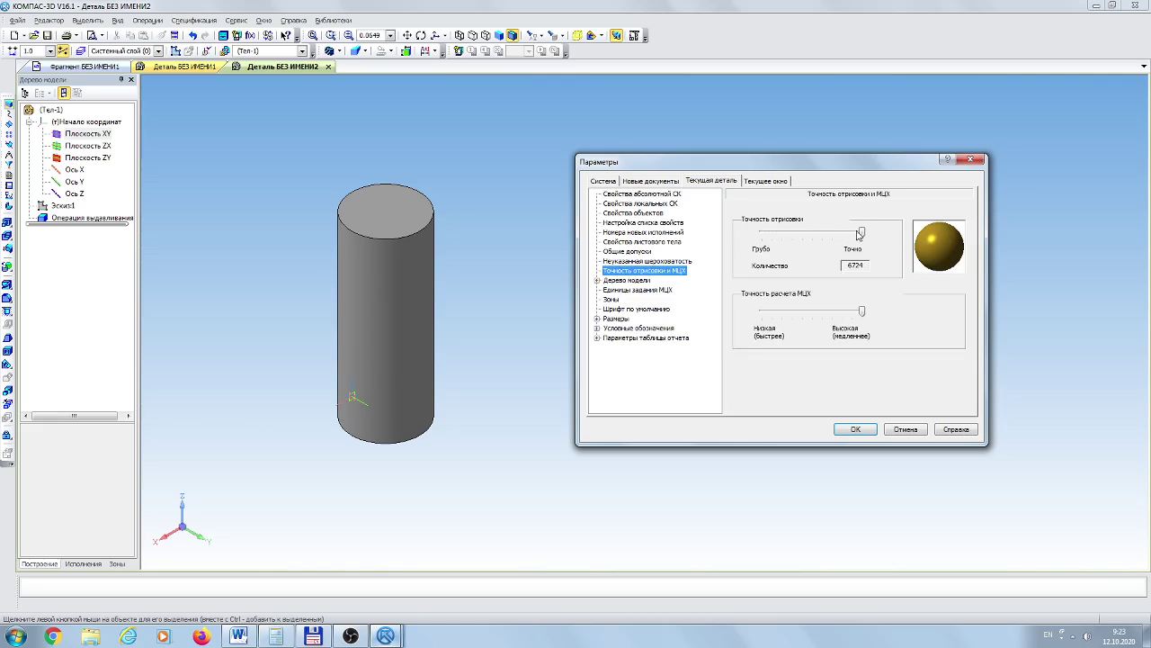
pyautogui.moveTo(862, 233); pyautogui.dragTo(833, 235)
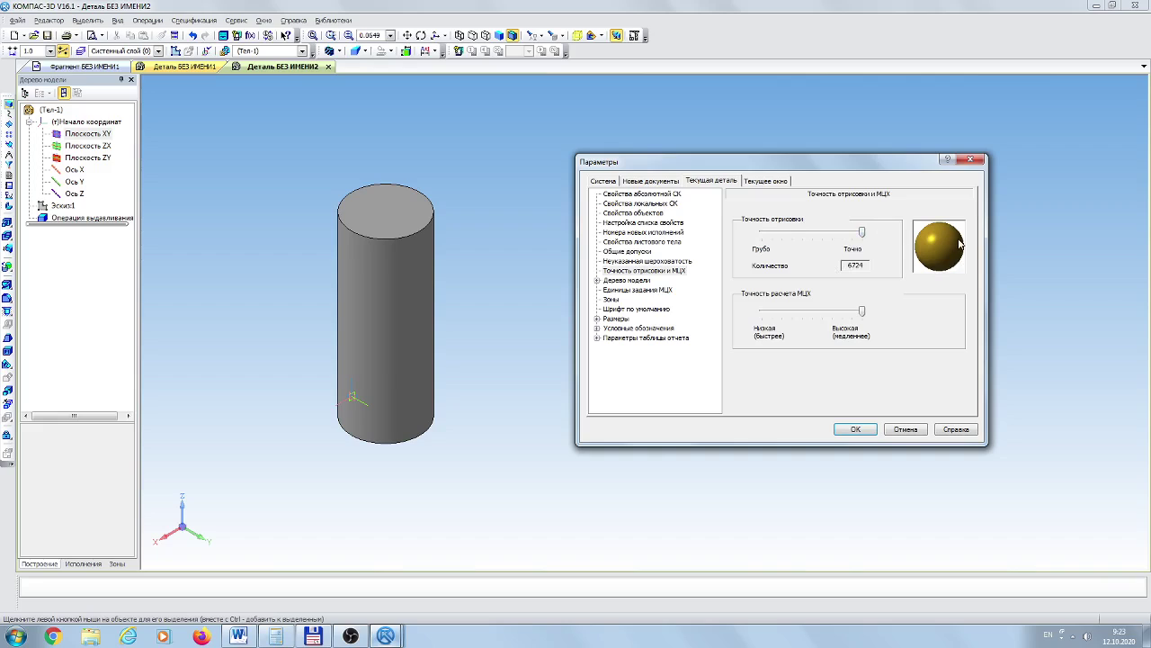
pyautogui.click(980, 161)
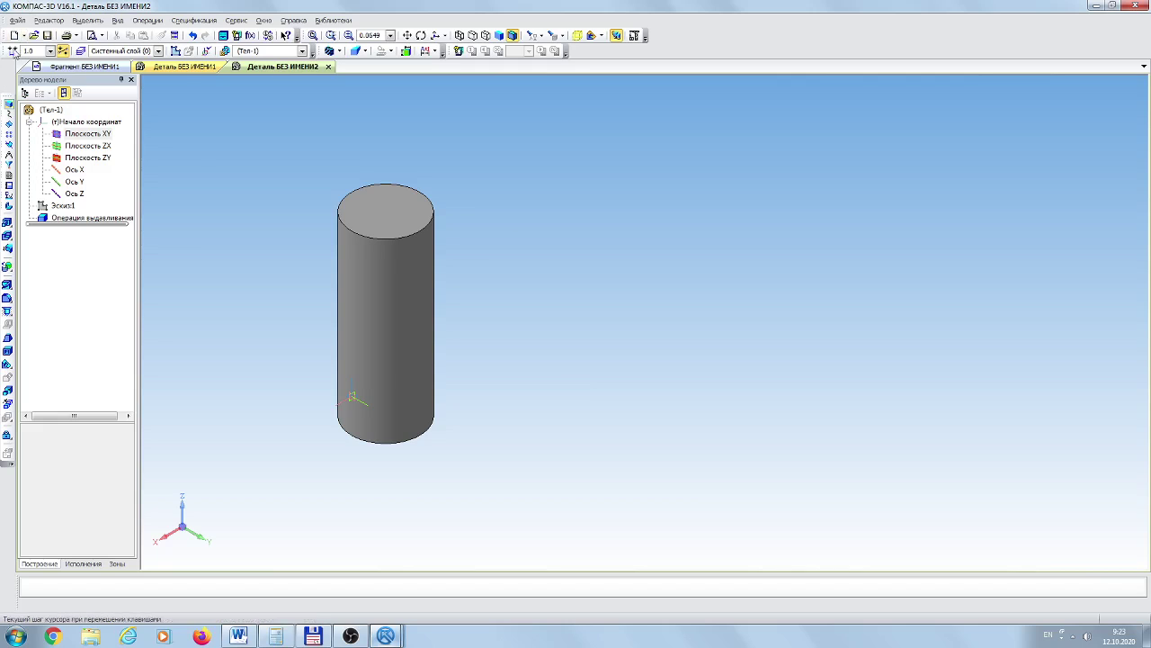
# Start exporting the roll as an STL file named 1e12, examine the linear deviation among its export parameters, and cancel the export
pyautogui.click(17, 21)
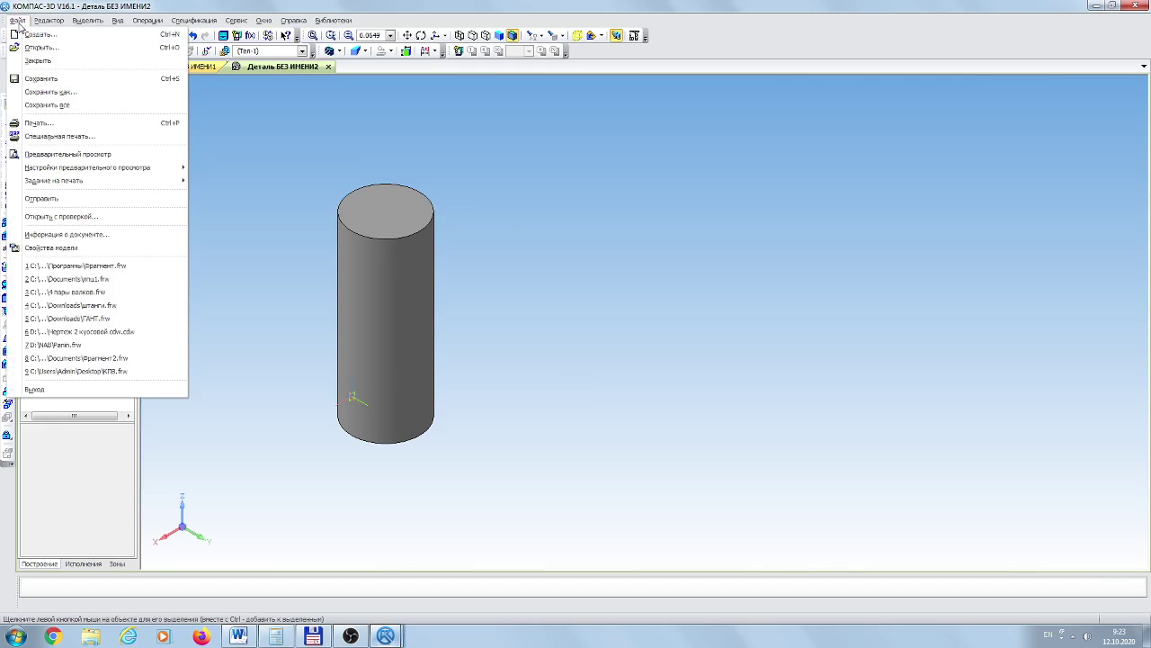
pyautogui.click(51, 92)
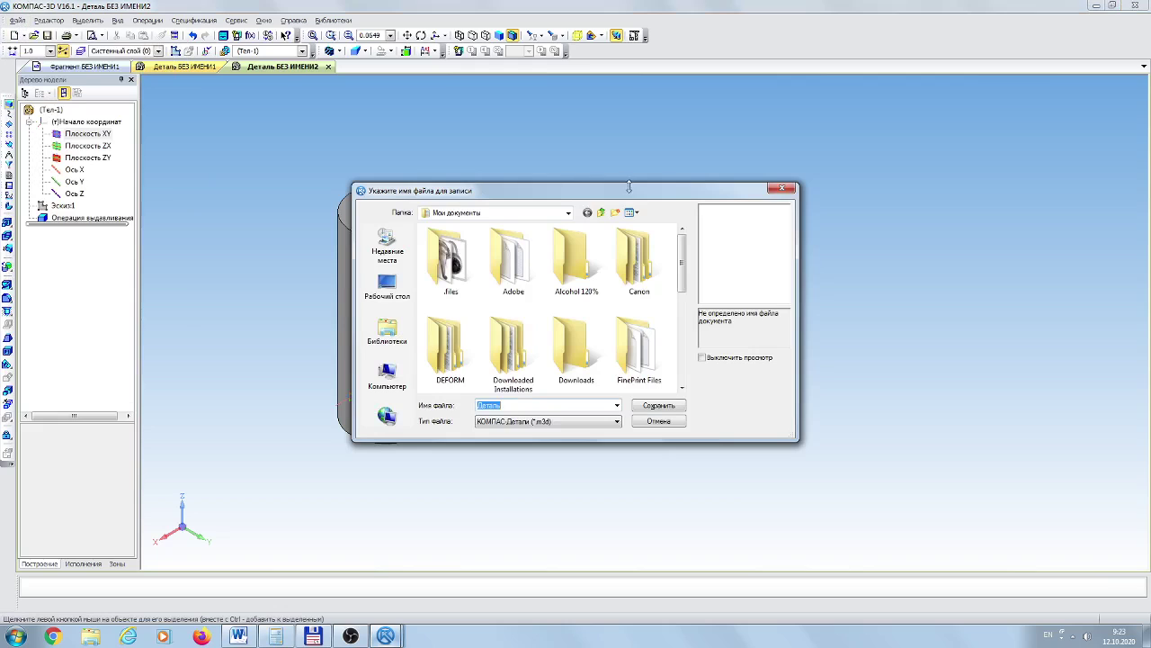
pyautogui.click(538, 422)
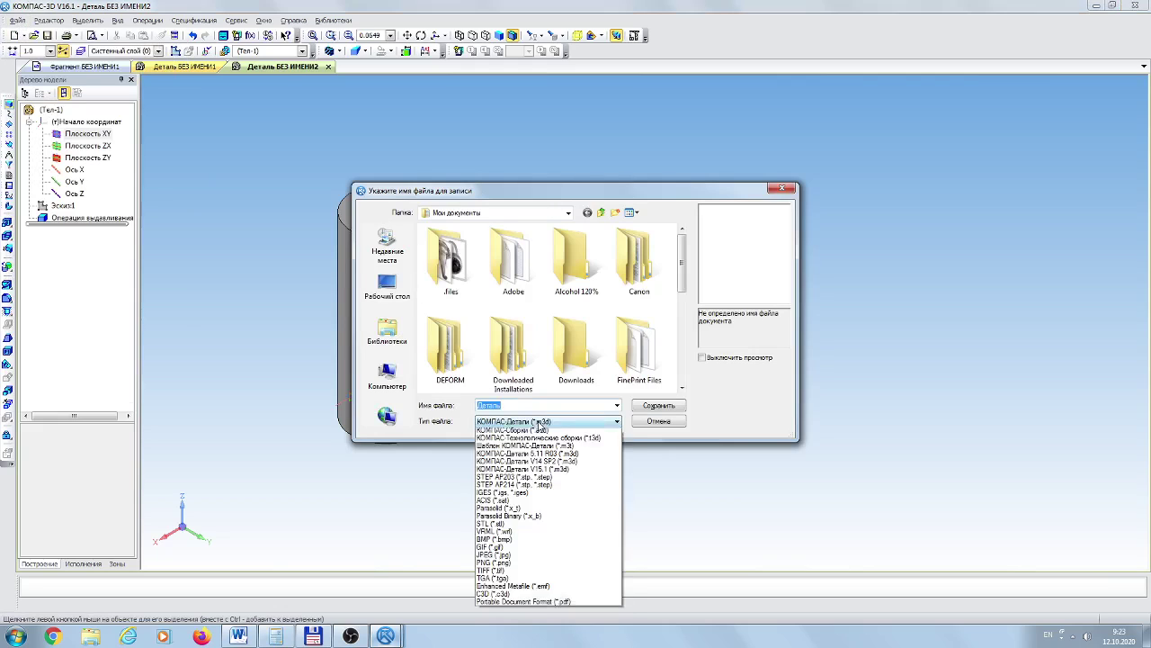
pyautogui.click(488, 534)
pyautogui.doubleClick(511, 405)
pyautogui.write('1e12')
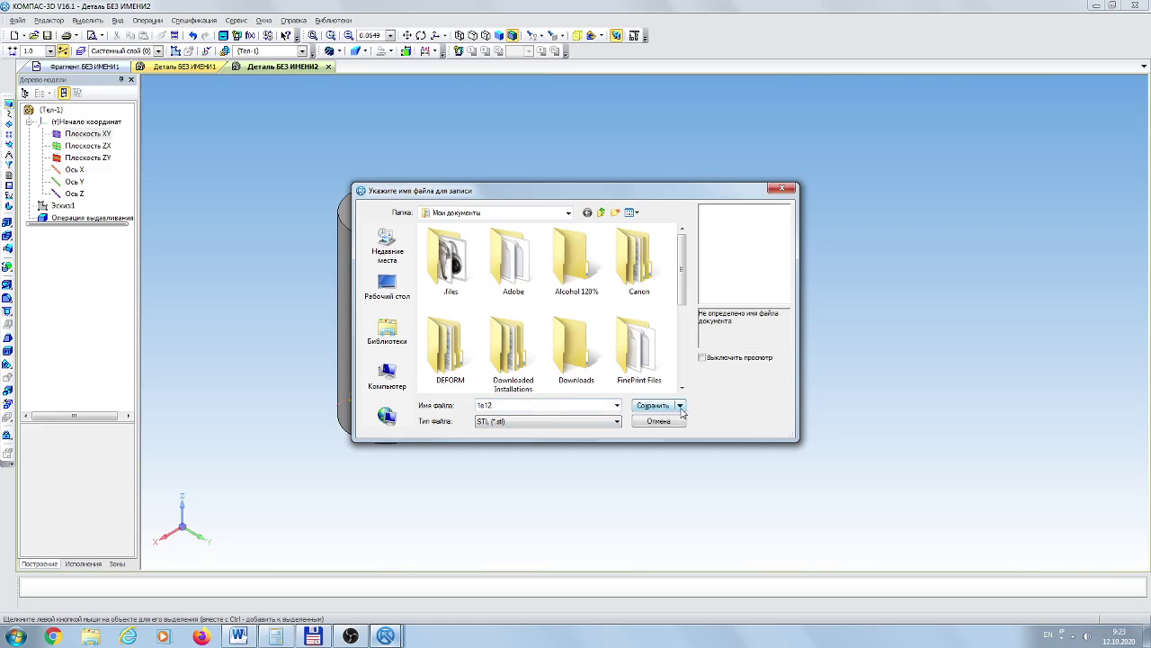
pyautogui.click(680, 406)
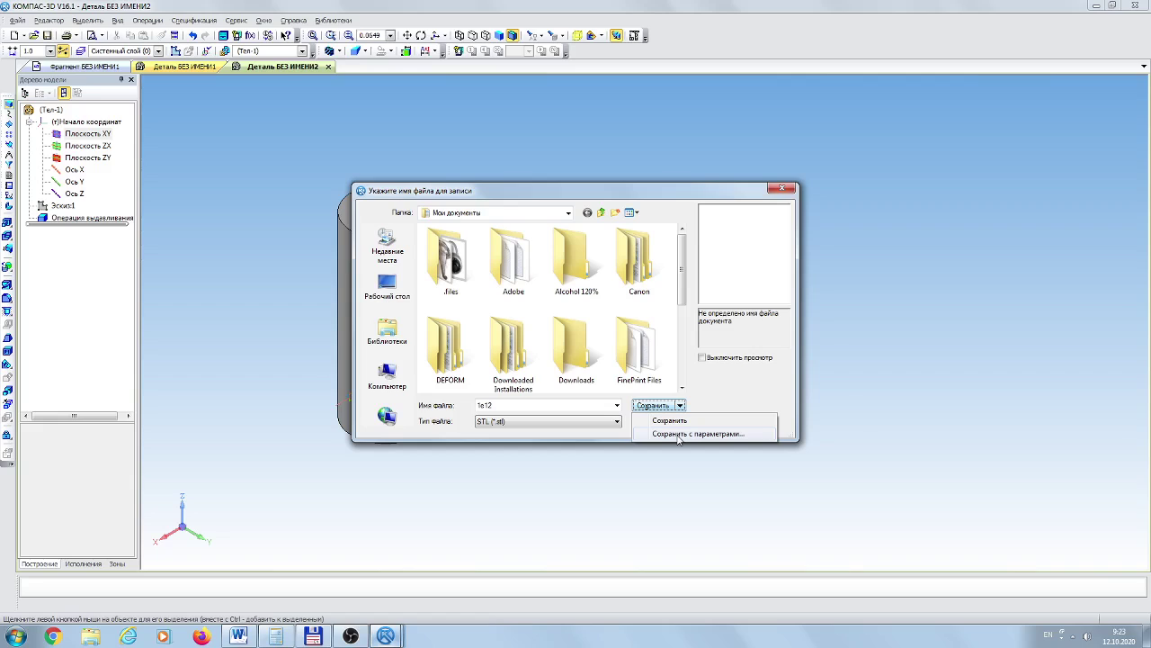
pyautogui.click(679, 435)
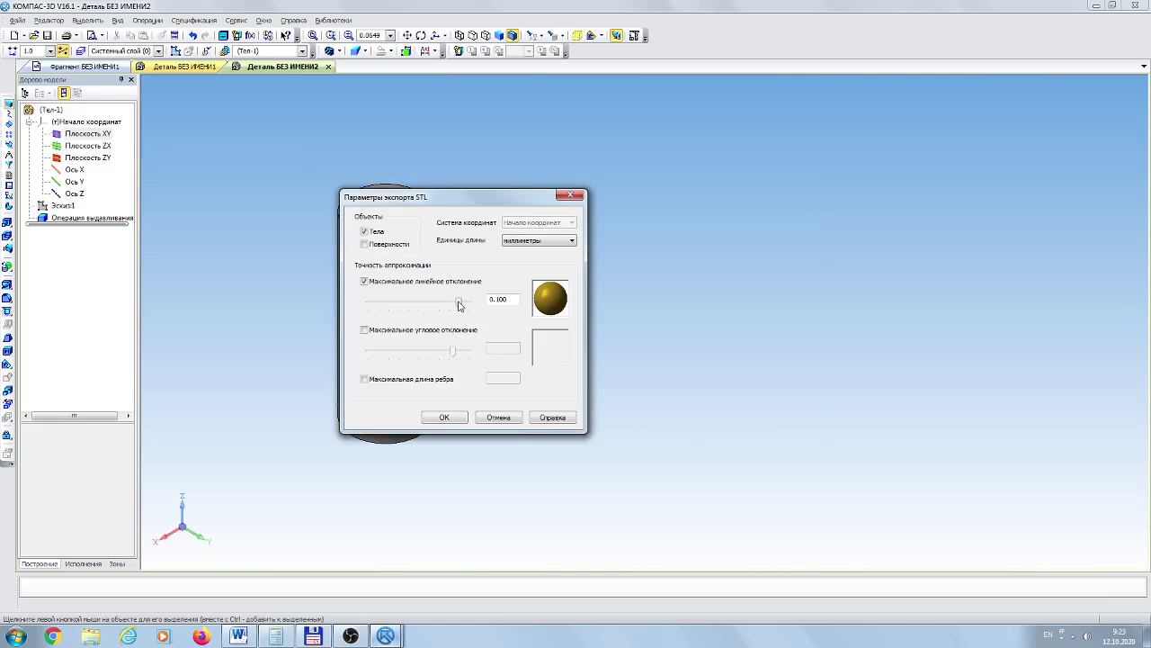
pyautogui.moveTo(459, 304); pyautogui.dragTo(483, 303)
pyautogui.click(576, 195)
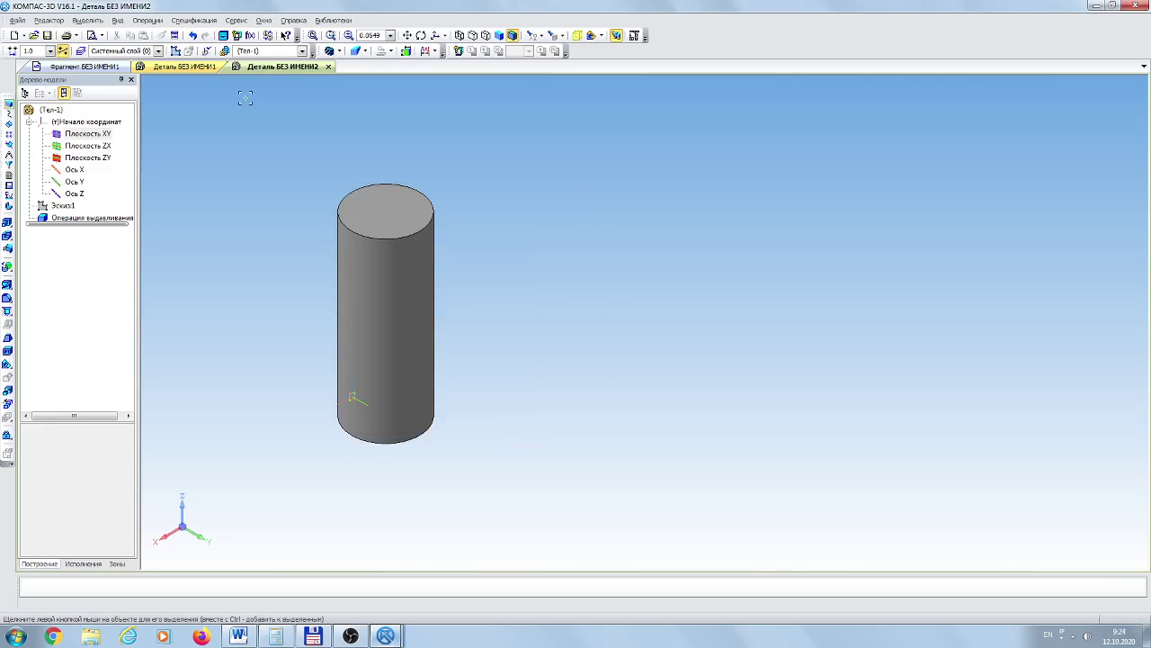
# Close the roll part and the strip part without saving either of them
pyautogui.click(328, 67)
pyautogui.click(607, 350)
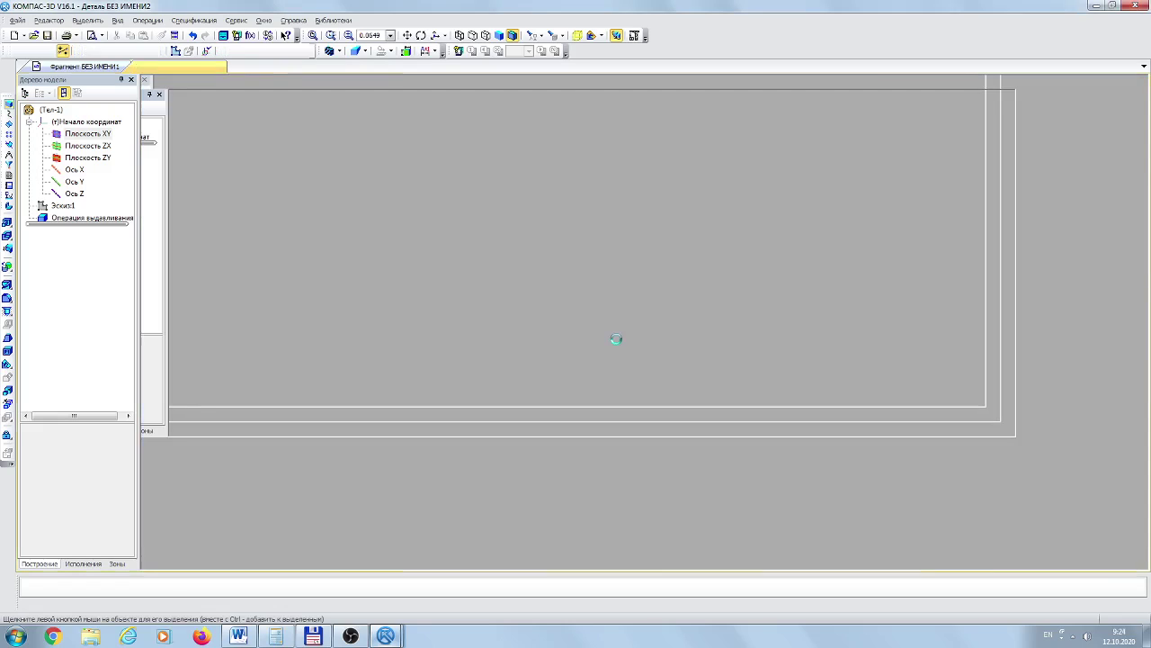
pyautogui.click(231, 68)
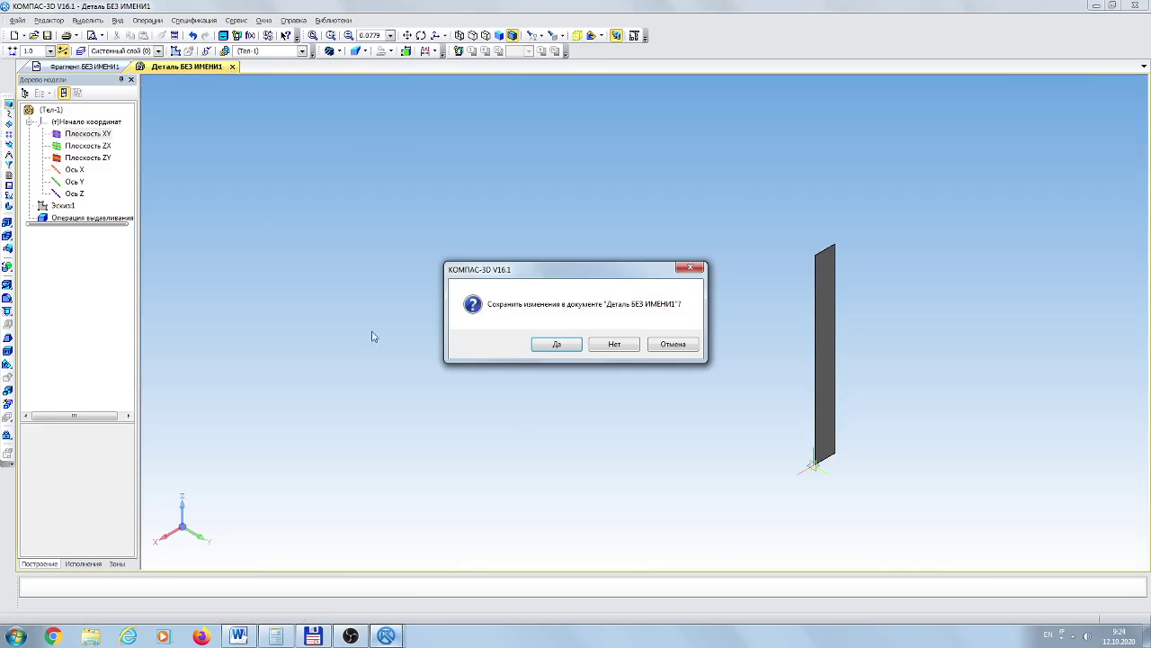
pyautogui.click(627, 349)
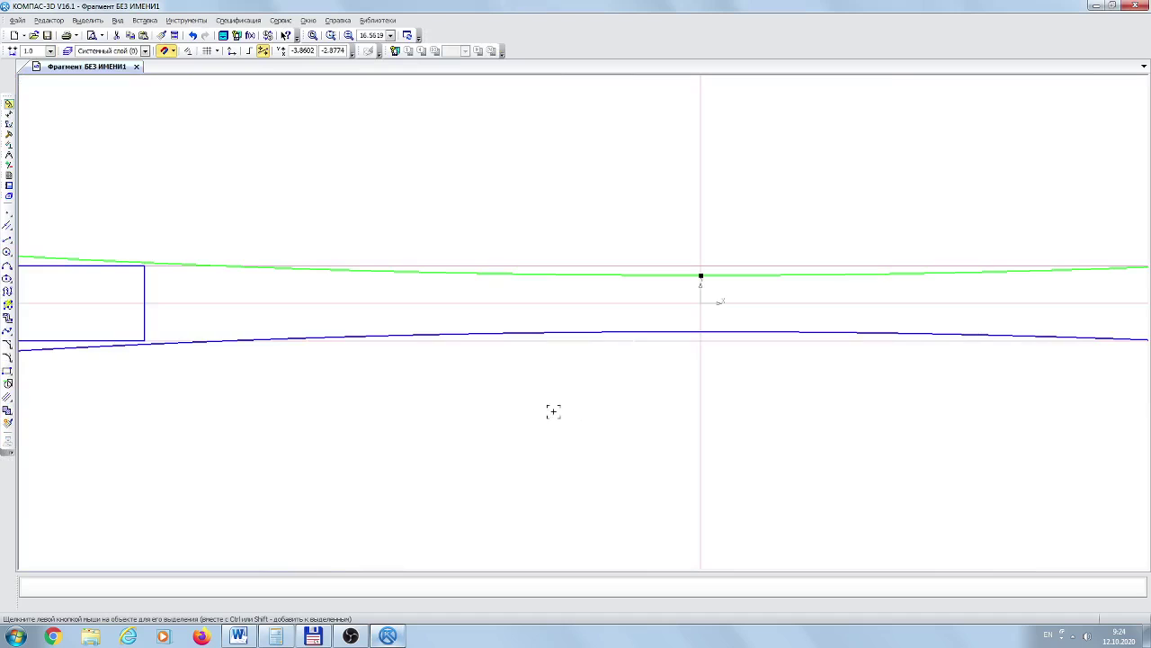
# Examine the two rolls, the gap between them and the strip's contact area in the fragment drawing
pyautogui.scroll(-10, 558, 411)
pyautogui.click(196, 347)
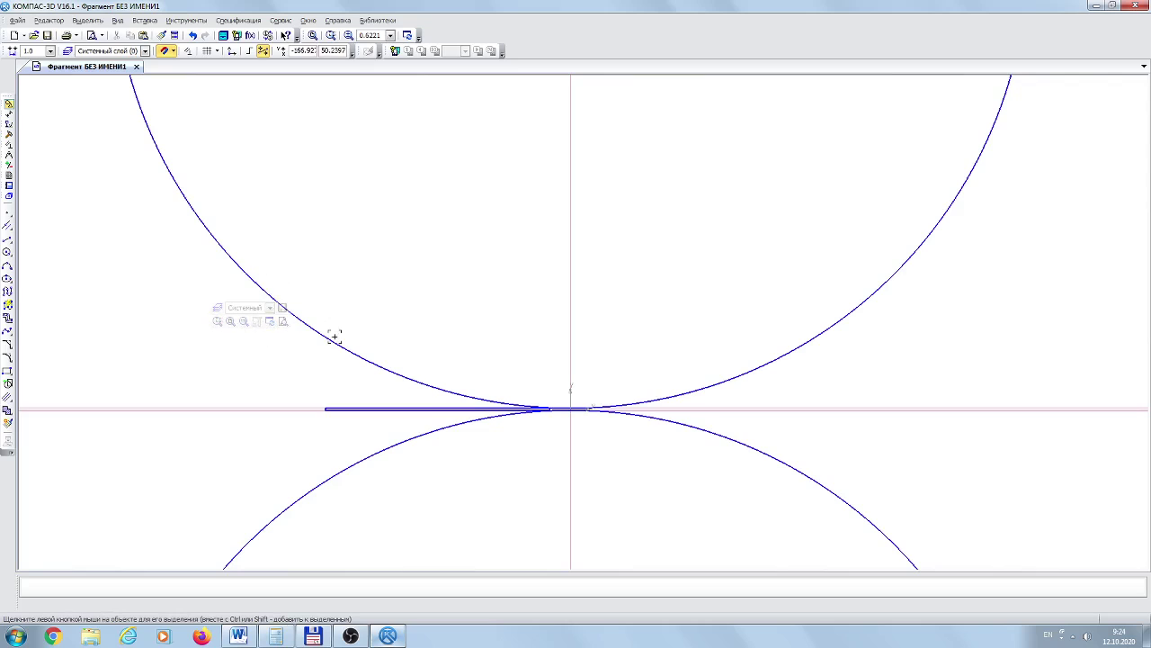
pyautogui.scroll(-5, 407, 321)
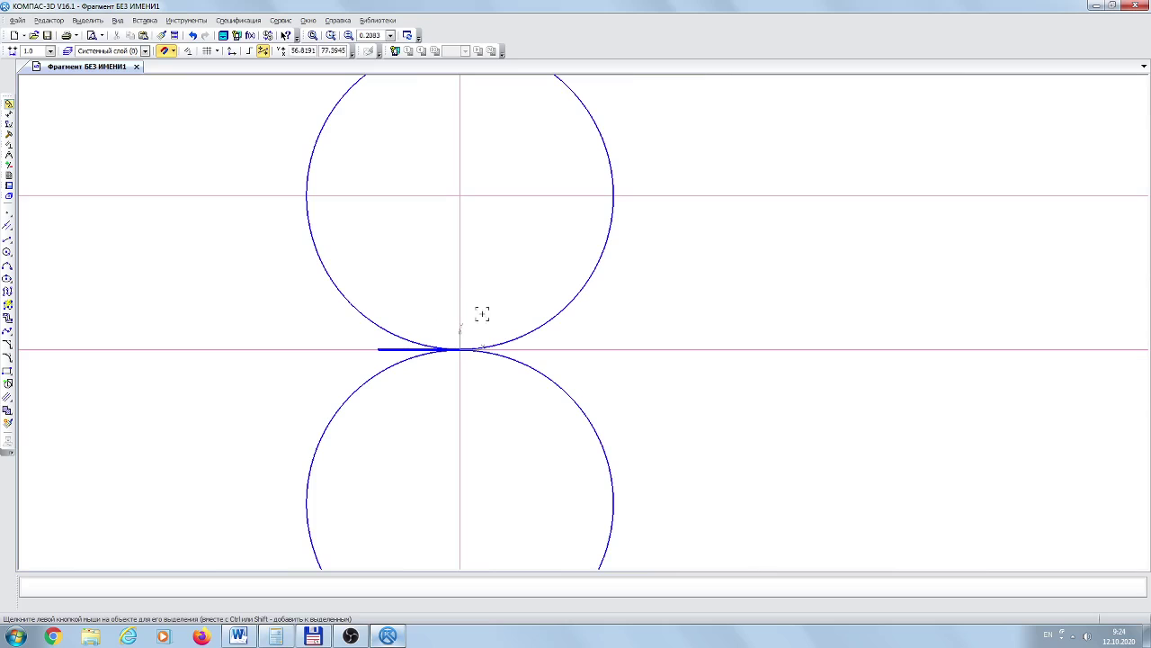
pyautogui.moveTo(678, 303)
pyautogui.mouseDown(button='middle')
pyautogui.moveTo(743, 269)
pyautogui.moveTo(753, 281)
pyautogui.mouseUp(button='middle')
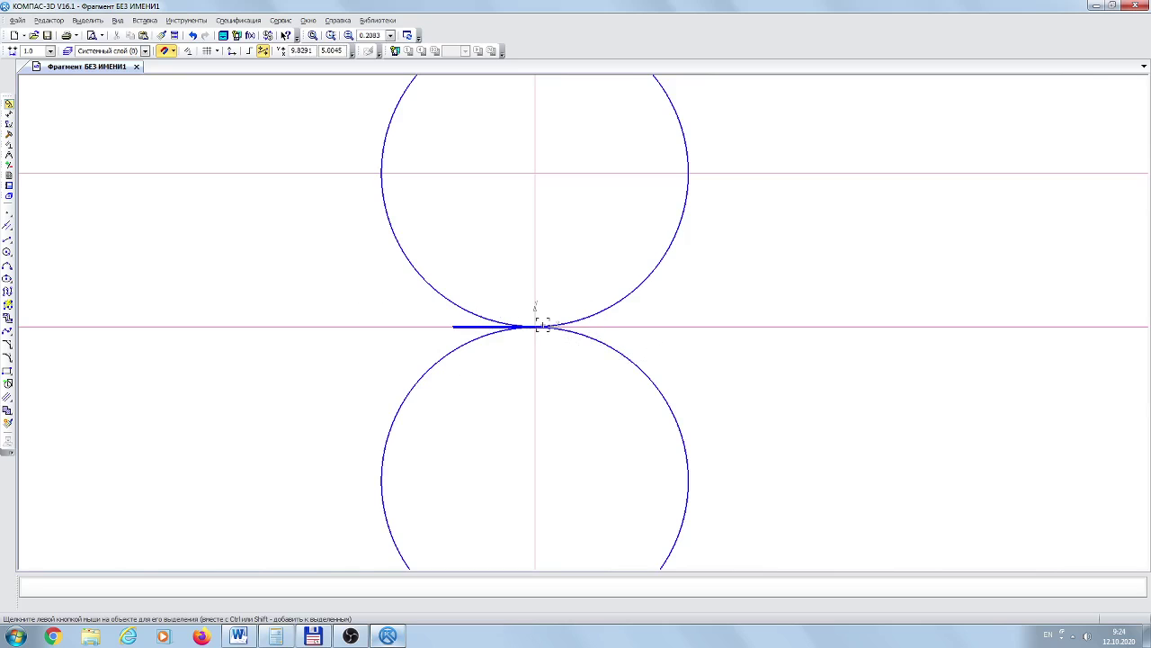
pyautogui.scroll(10, 542, 324)
pyautogui.scroll(-6, 855, 310)
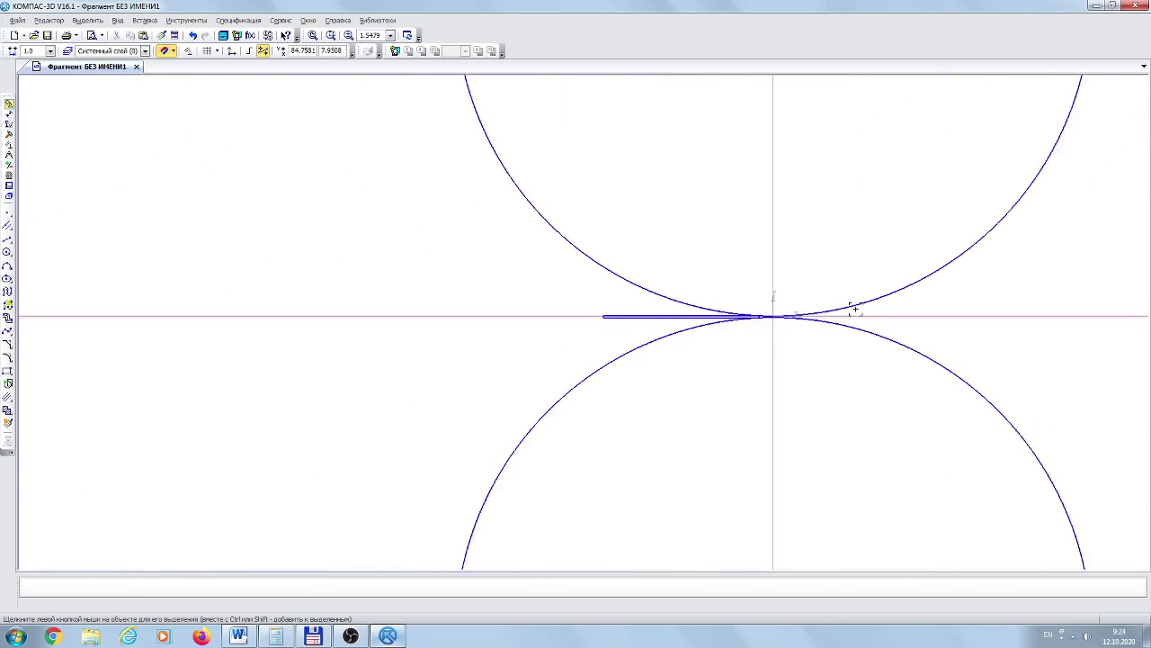
pyautogui.scroll(11, 848, 308)
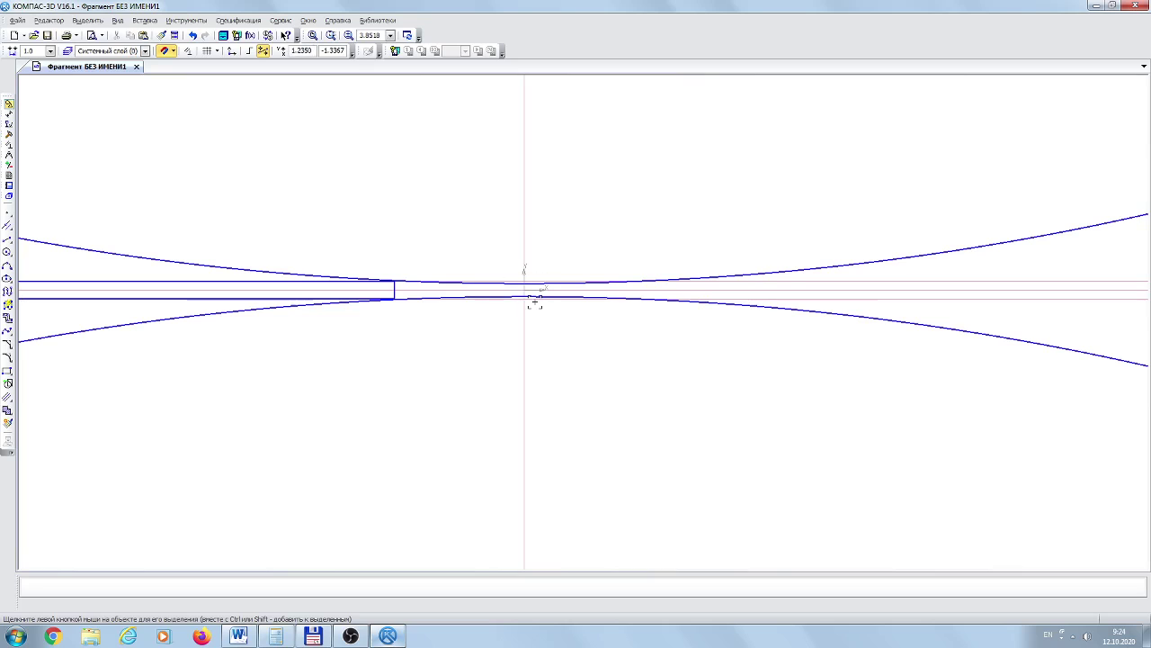
pyautogui.scroll(-8, 604, 303)
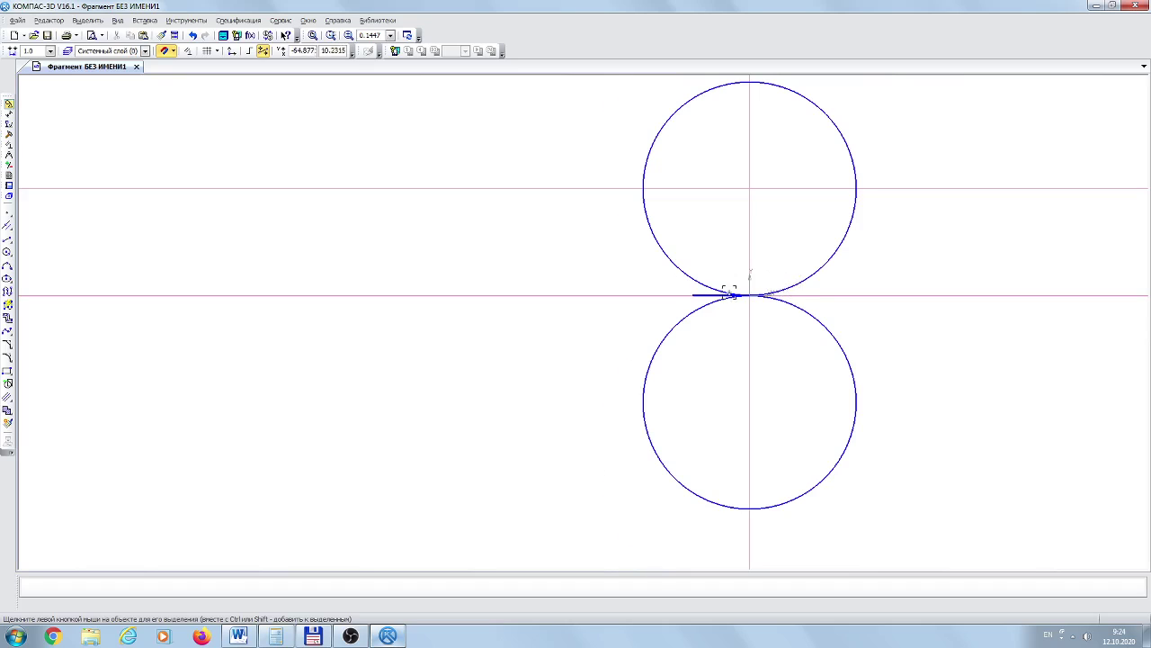
# Cut the whole strip rectangle from the fragment, using its upper-left corner as the base point
pyautogui.scroll(2, 728, 292)
pyautogui.moveTo(543, 255); pyautogui.dragTo(864, 350)
pyautogui.scroll(5, 597, 269)
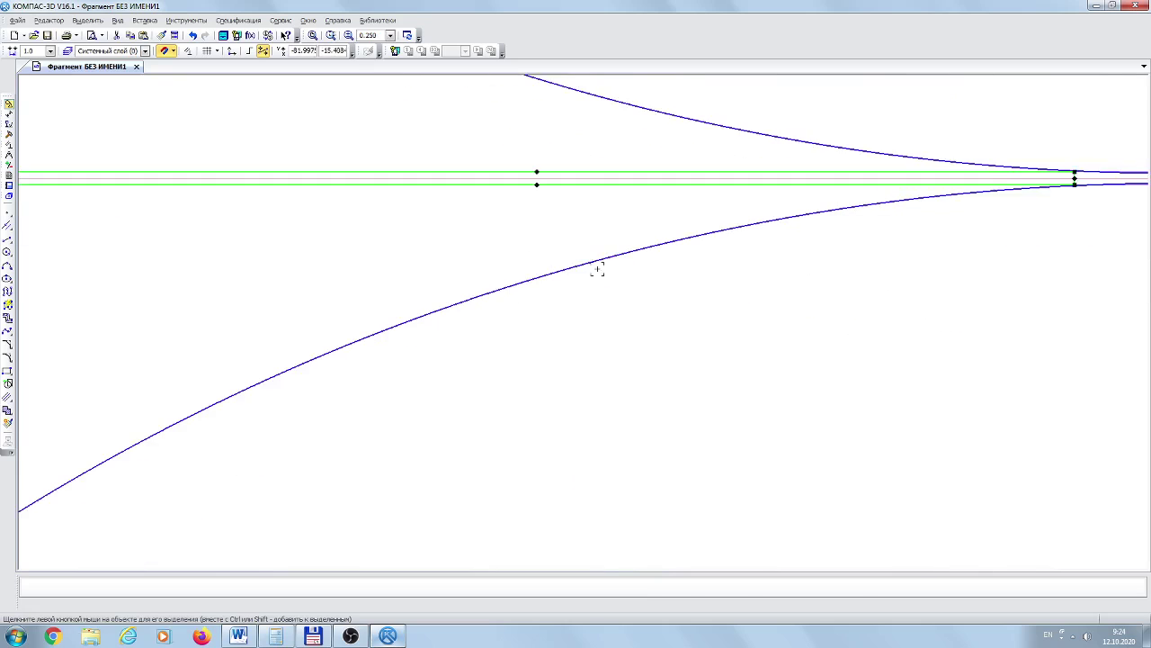
pyautogui.scroll(5, 468, 264)
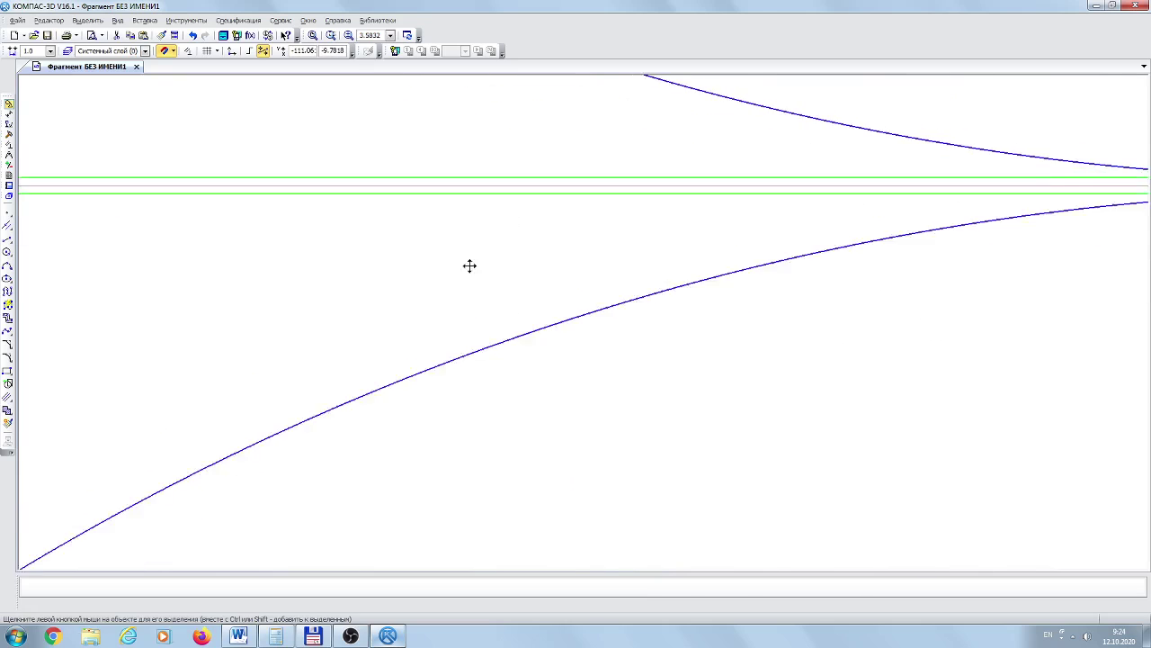
pyautogui.click(117, 36)
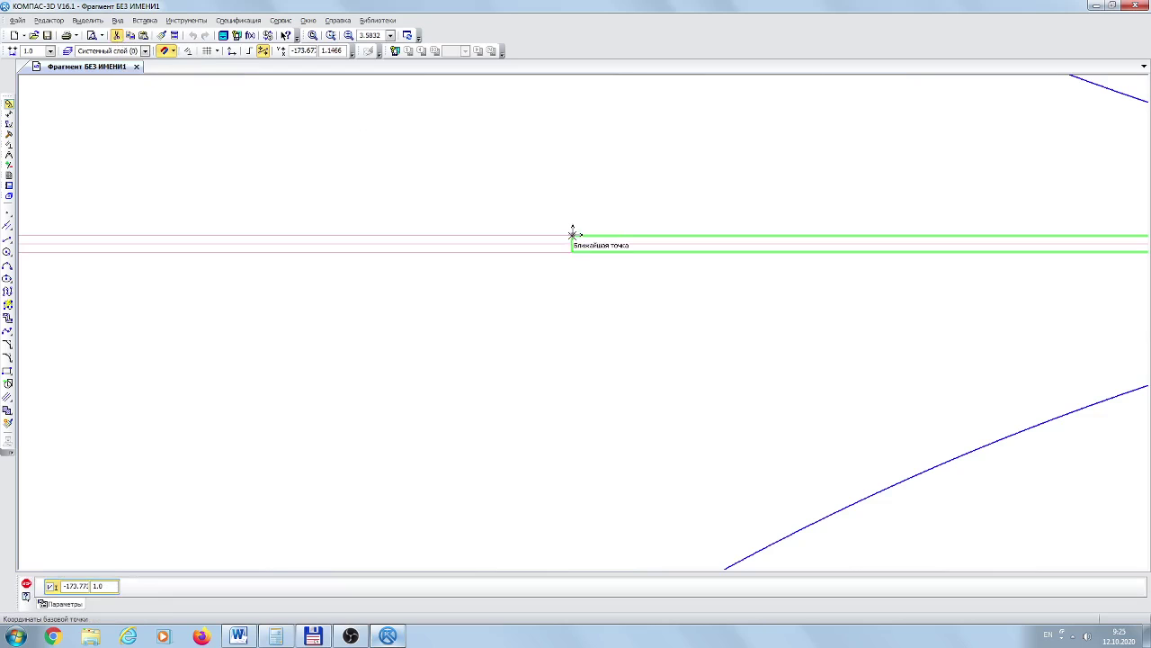
pyautogui.click(572, 237)
# Paste the strip farther ahead of the rolls, with its upper-left corner on the upper strip line at about X -1361, Y 1
pyautogui.click(143, 36)
pyautogui.scroll(-8, 396, 315)
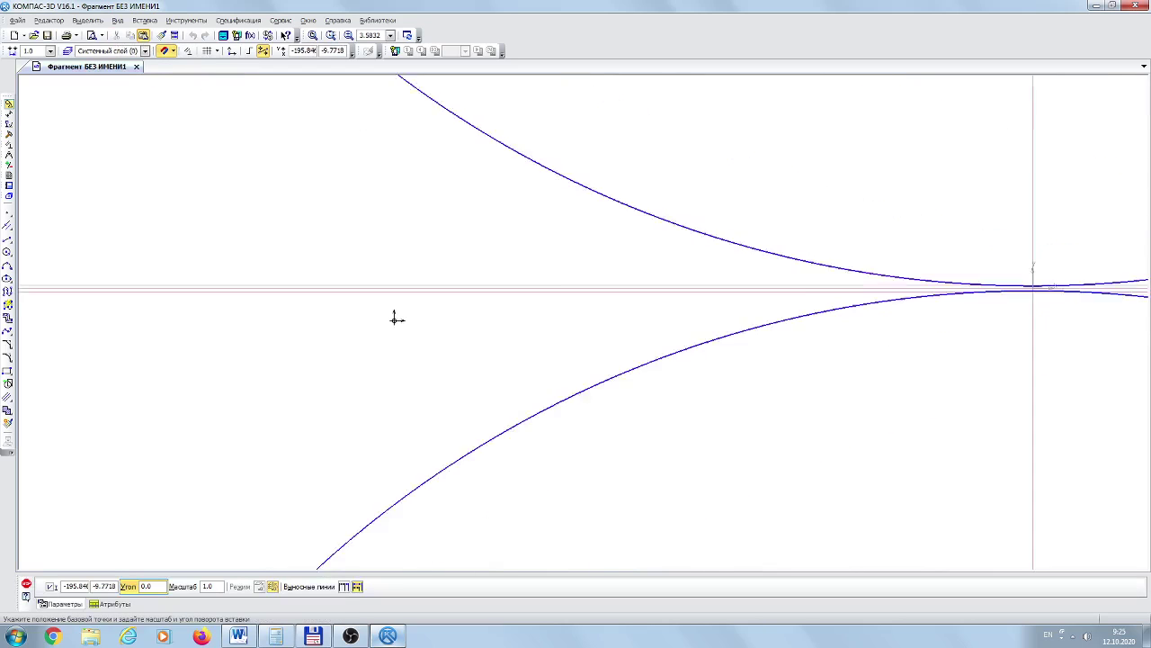
pyautogui.scroll(-6, 821, 293)
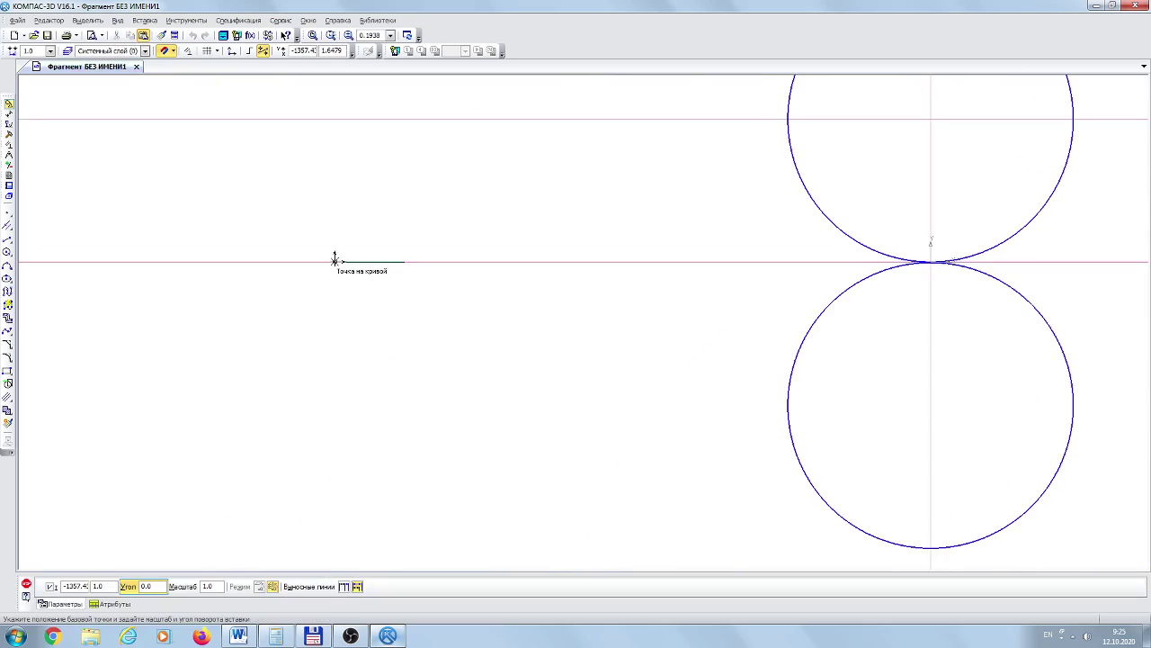
pyautogui.scroll(14, 334, 260)
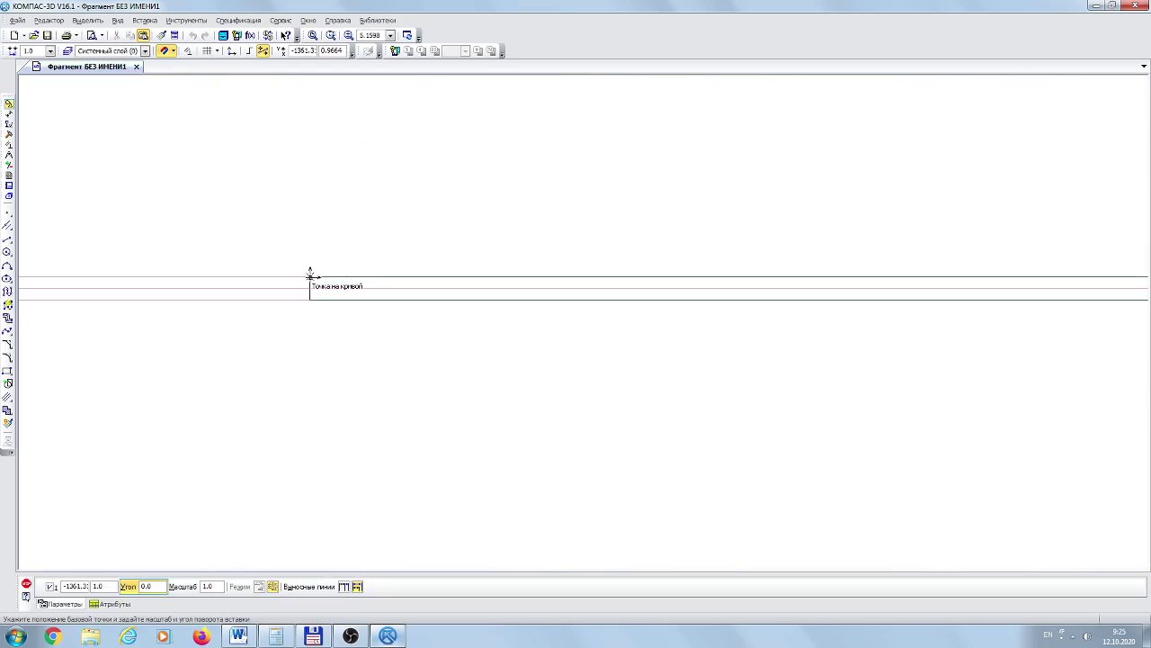
pyautogui.click(309, 276)
pyautogui.scroll(-14, 319, 369)
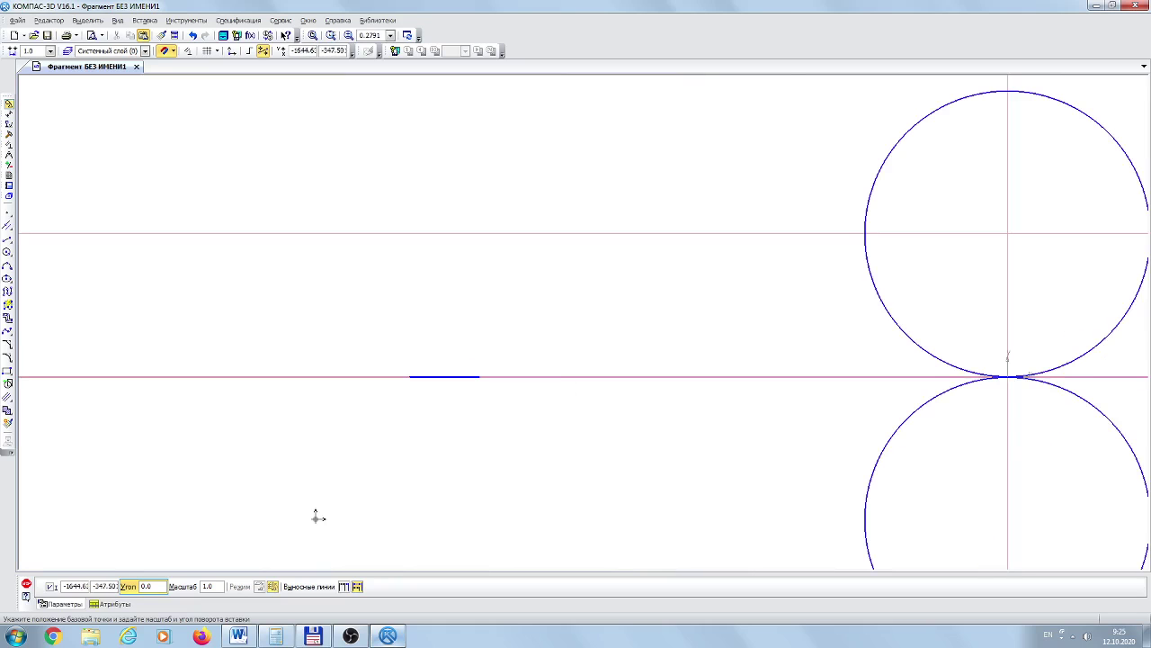
pyautogui.moveTo(582, 441); pyautogui.dragTo(374, 414, button='middle')
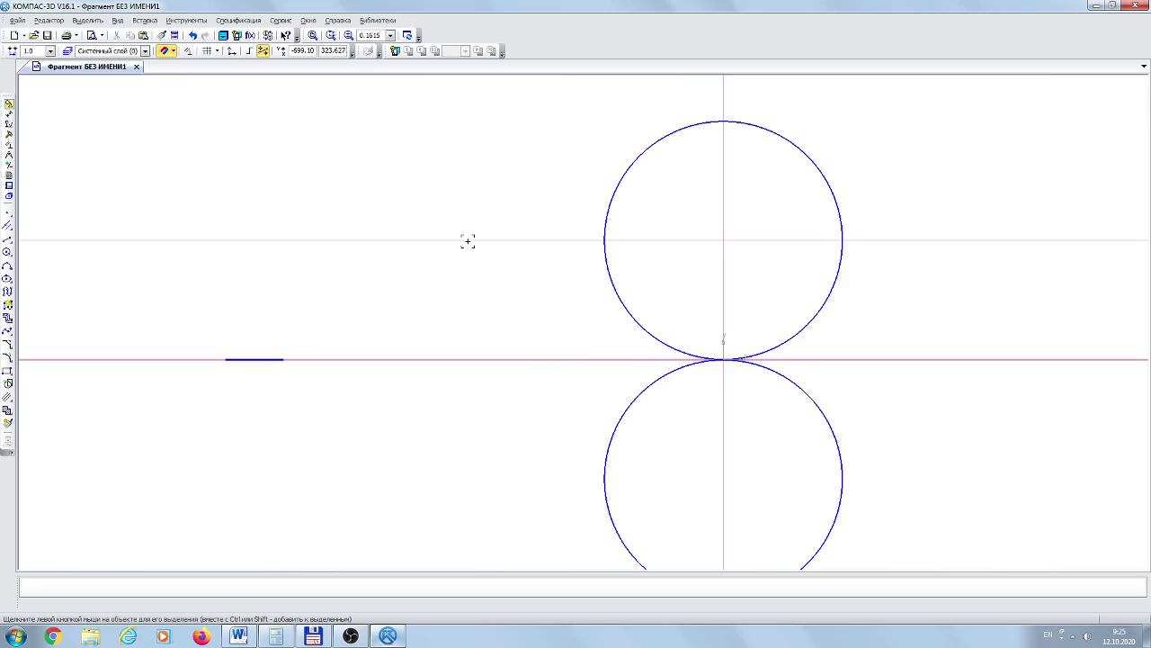
# Delete the horizontal construction lines along the strip's upper and lower edges and through the upper roll's centre
pyautogui.scroll(3, 463, 454)
pyautogui.scroll(2, 409, 341)
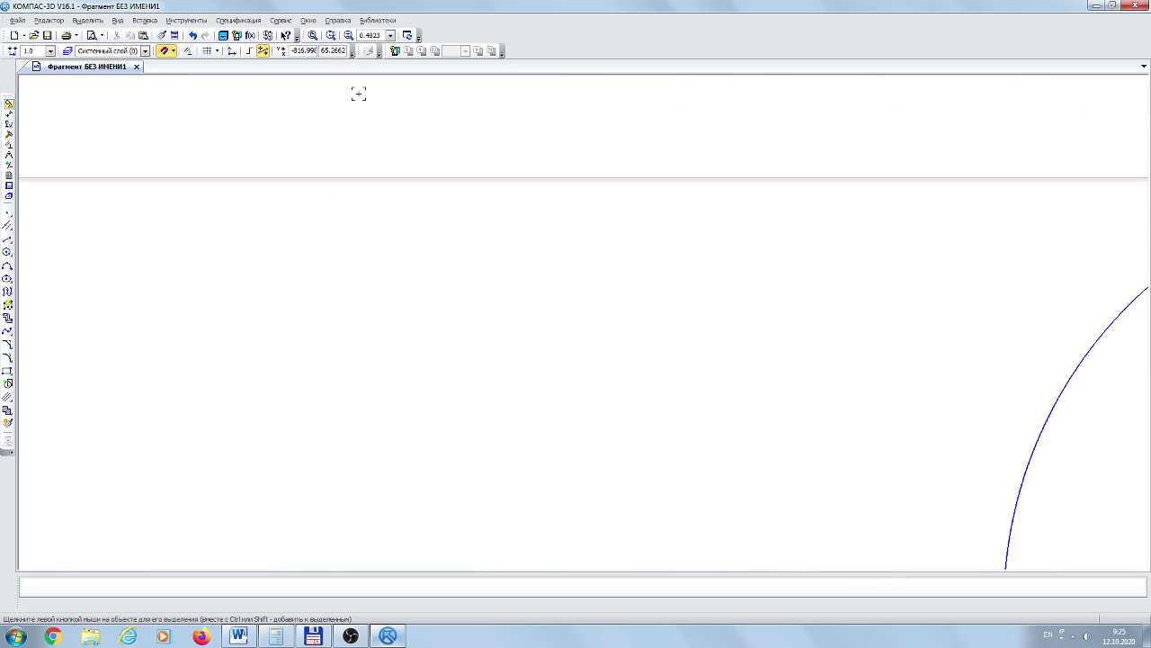
pyautogui.scroll(10, 390, 345)
pyautogui.click(414, 263)
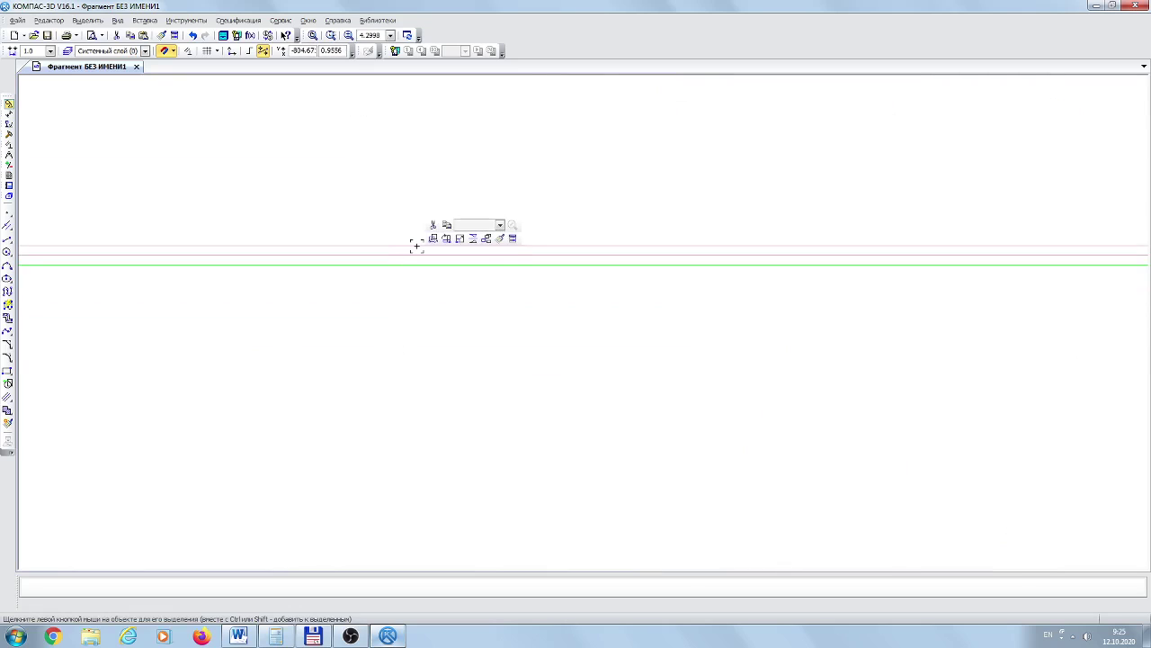
pyautogui.press('Escape')
pyautogui.scroll(-10, 404, 293)
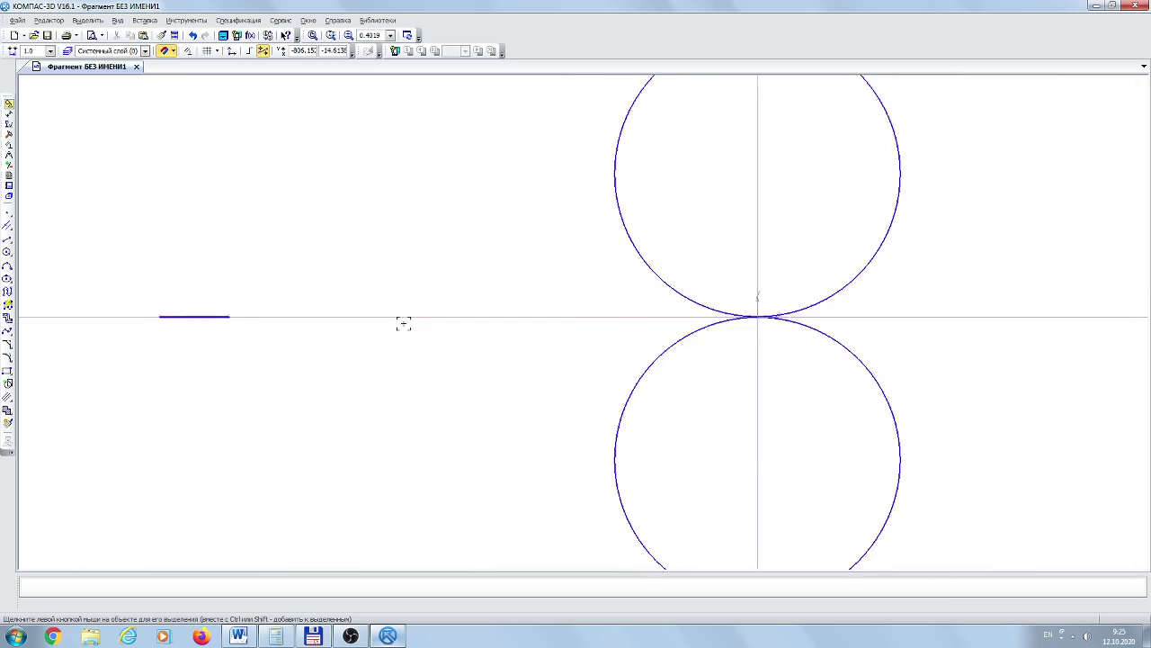
# Construct two parallel horizontal lines 700 mm above and below the strip's centre line
pyautogui.scroll(-6, 550, 320)
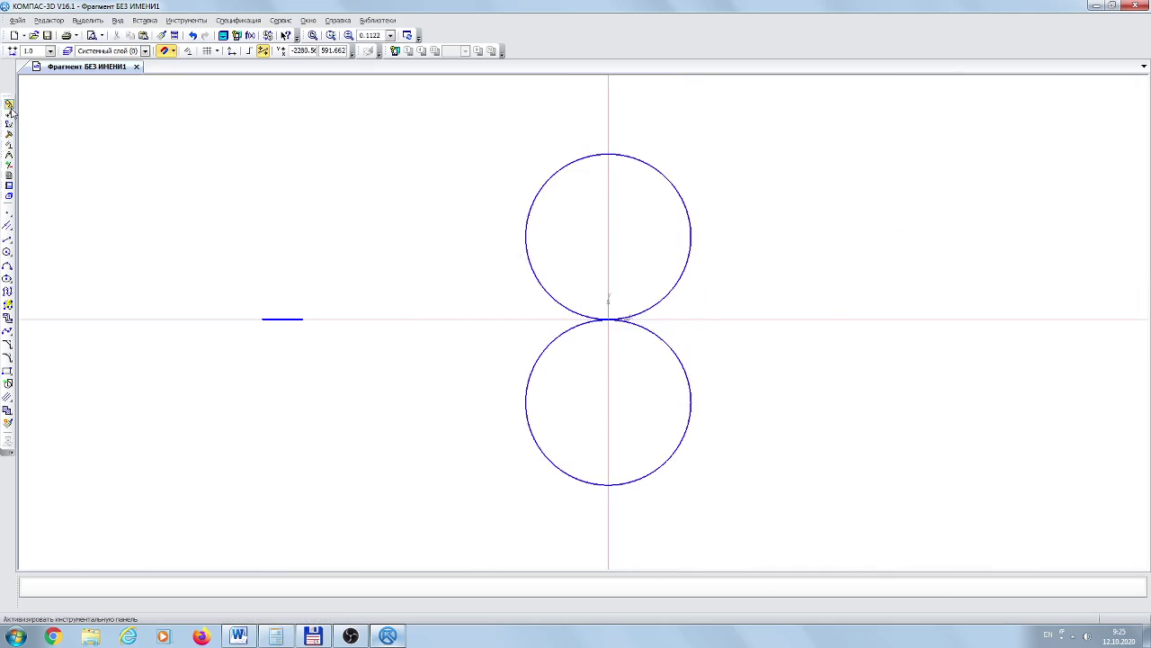
pyautogui.click(7, 225)
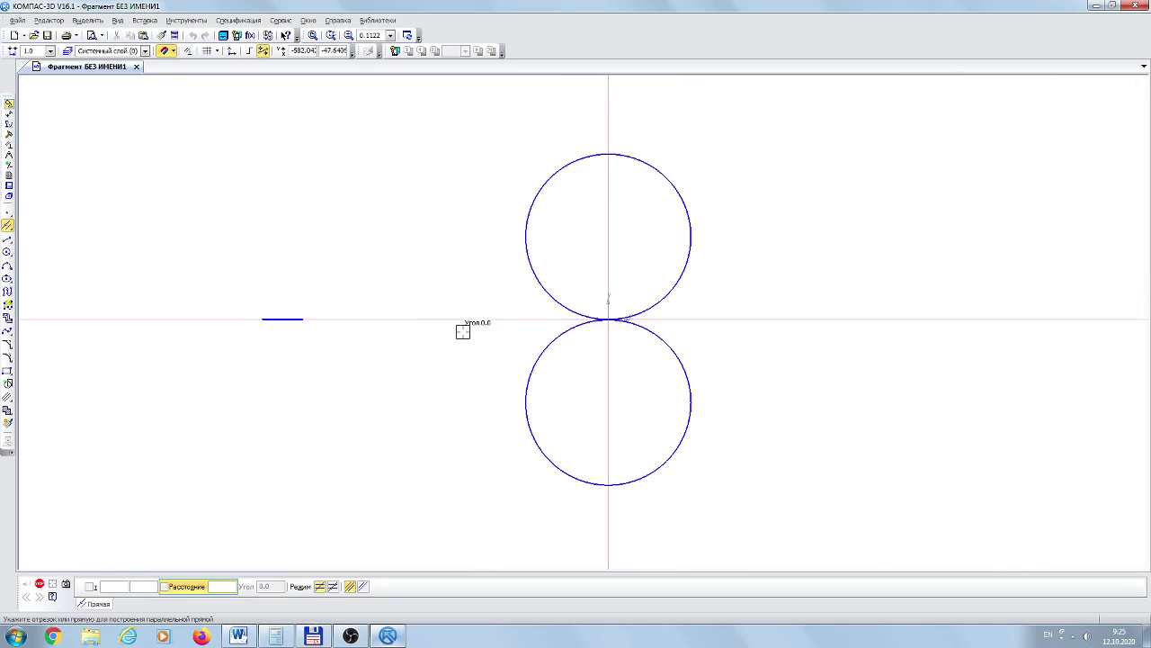
pyautogui.click(393, 319)
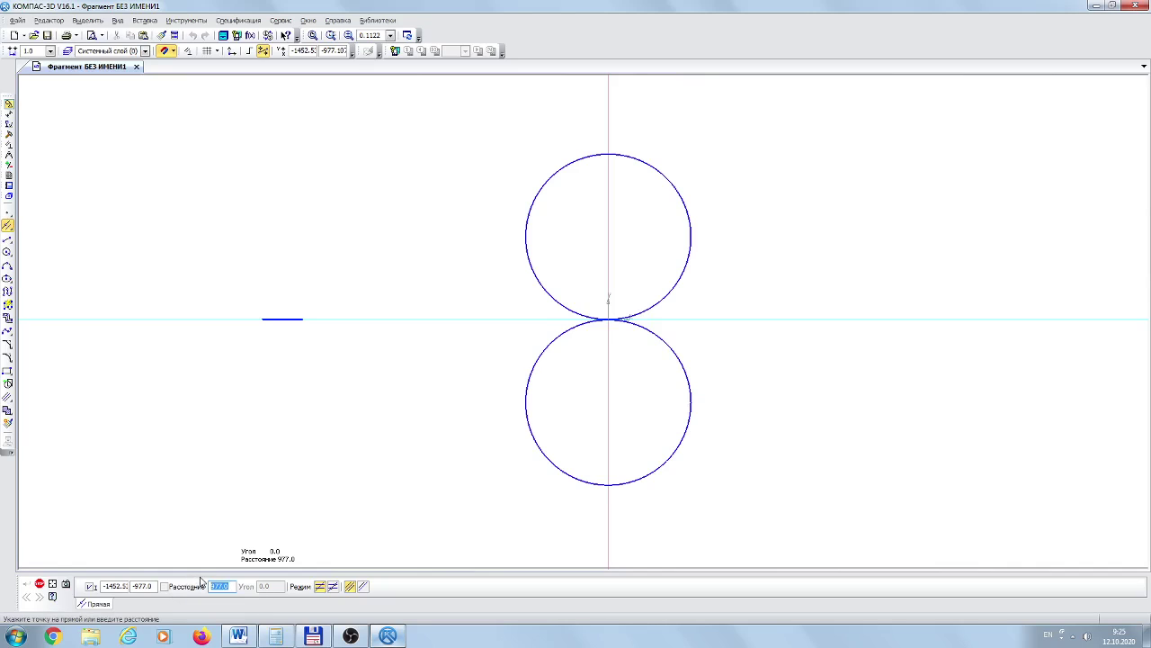
pyautogui.write('700')
pyautogui.press('Return')
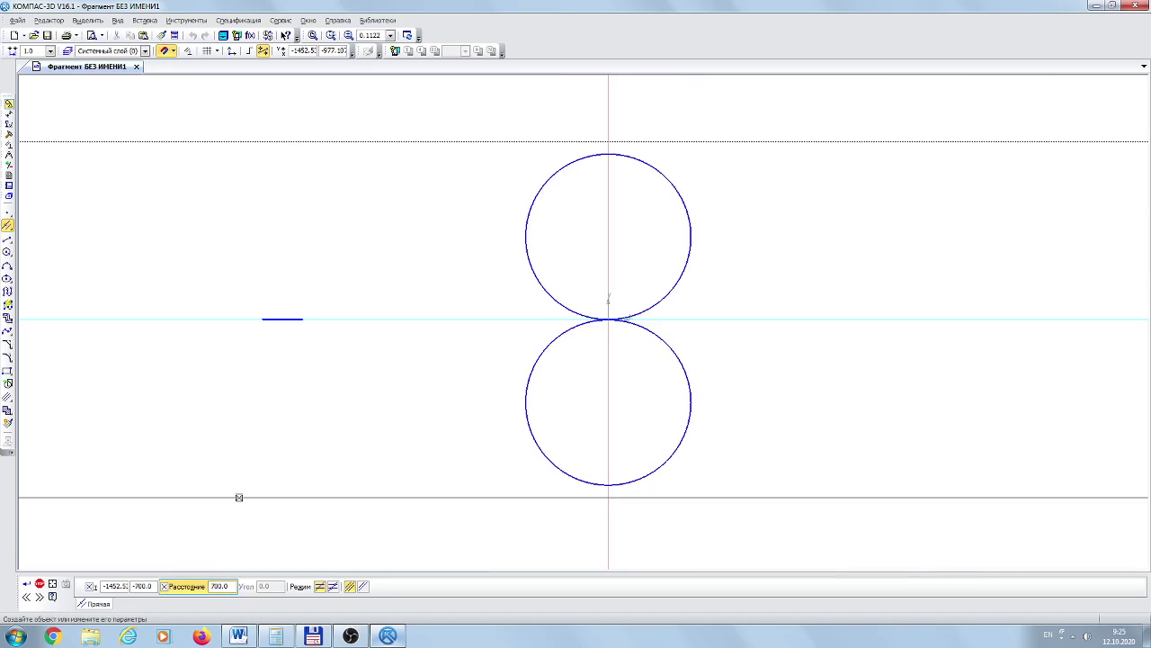
pyautogui.click(370, 496)
pyautogui.click(334, 142)
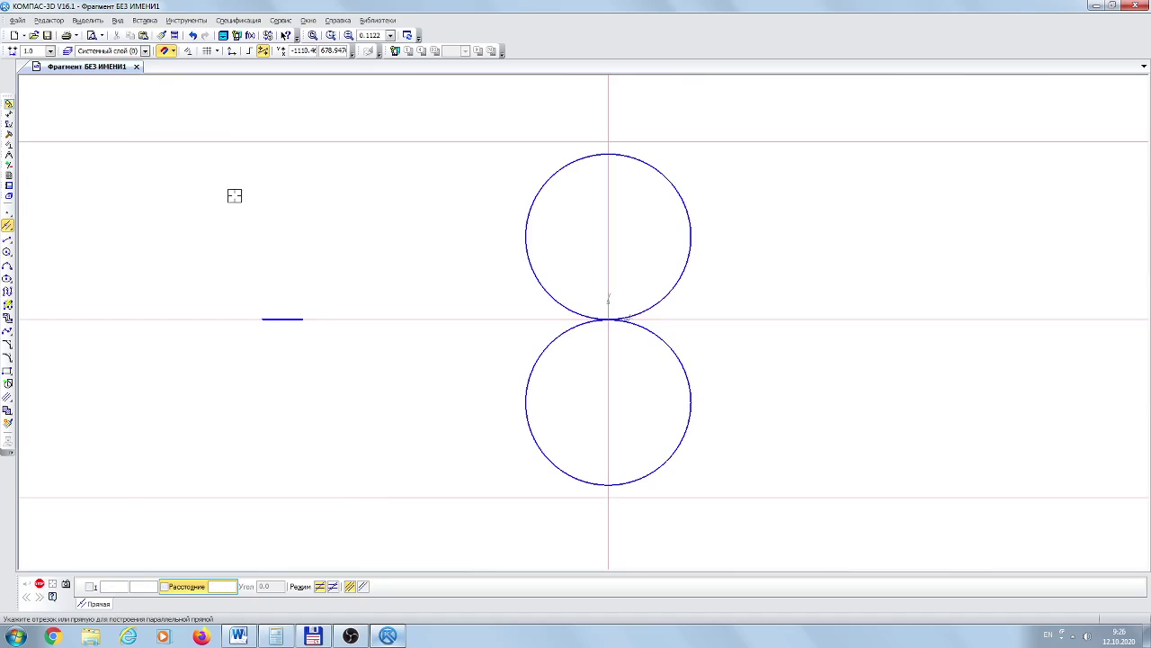
pyautogui.click(39, 584)
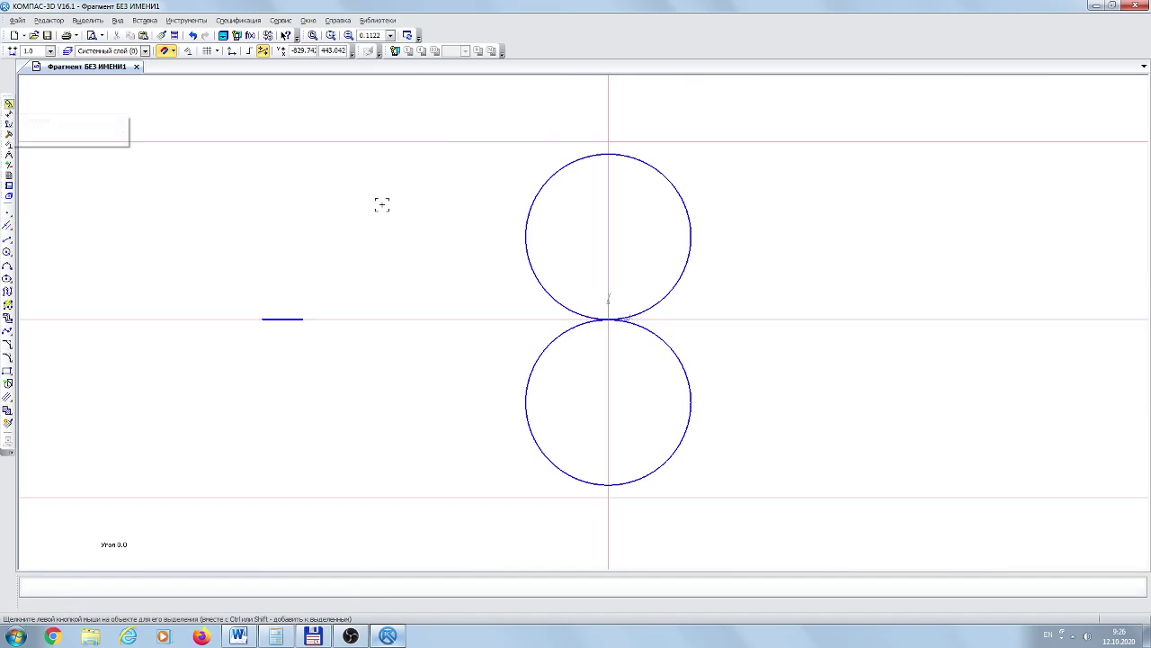
# Construct a parallel line 325 mm above the upper horizontal construction line
pyautogui.scroll(-5, 392, 287)
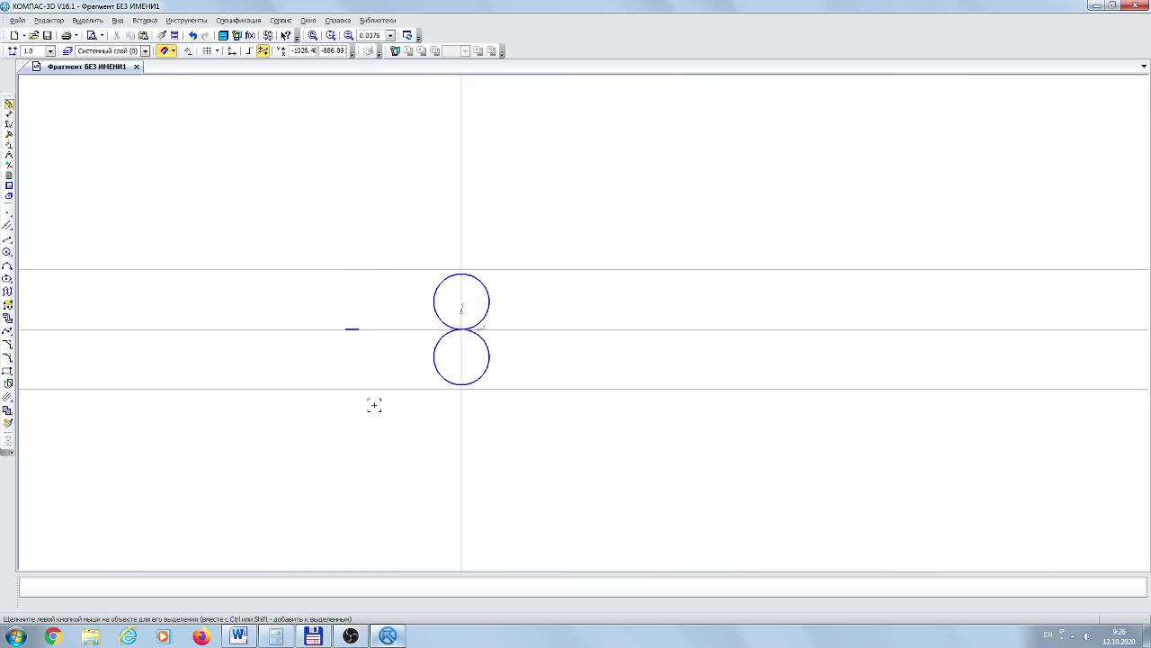
pyautogui.scroll(3, 385, 334)
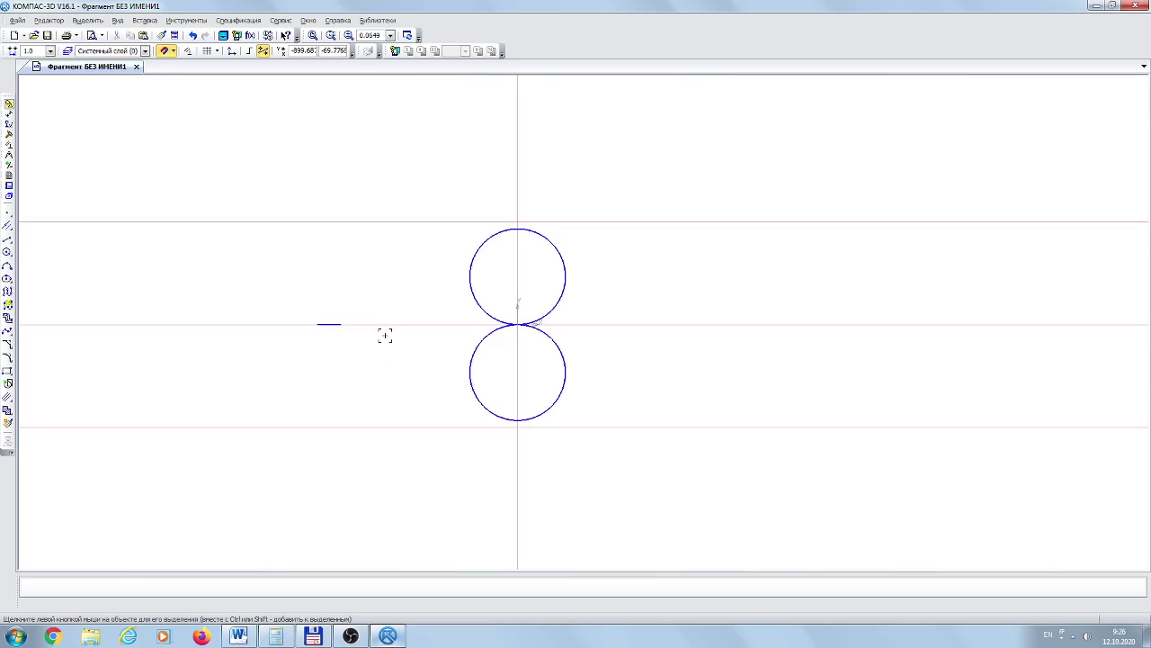
pyautogui.click(8, 225)
pyautogui.click(306, 222)
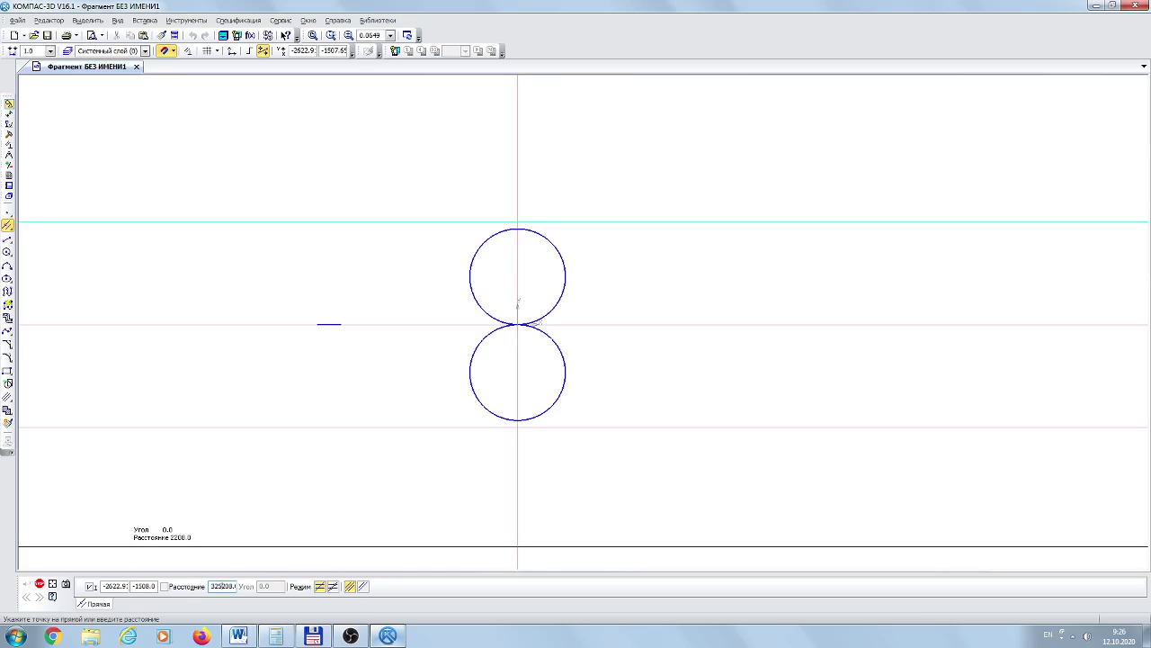
pyautogui.write('325')
pyautogui.press('Return')
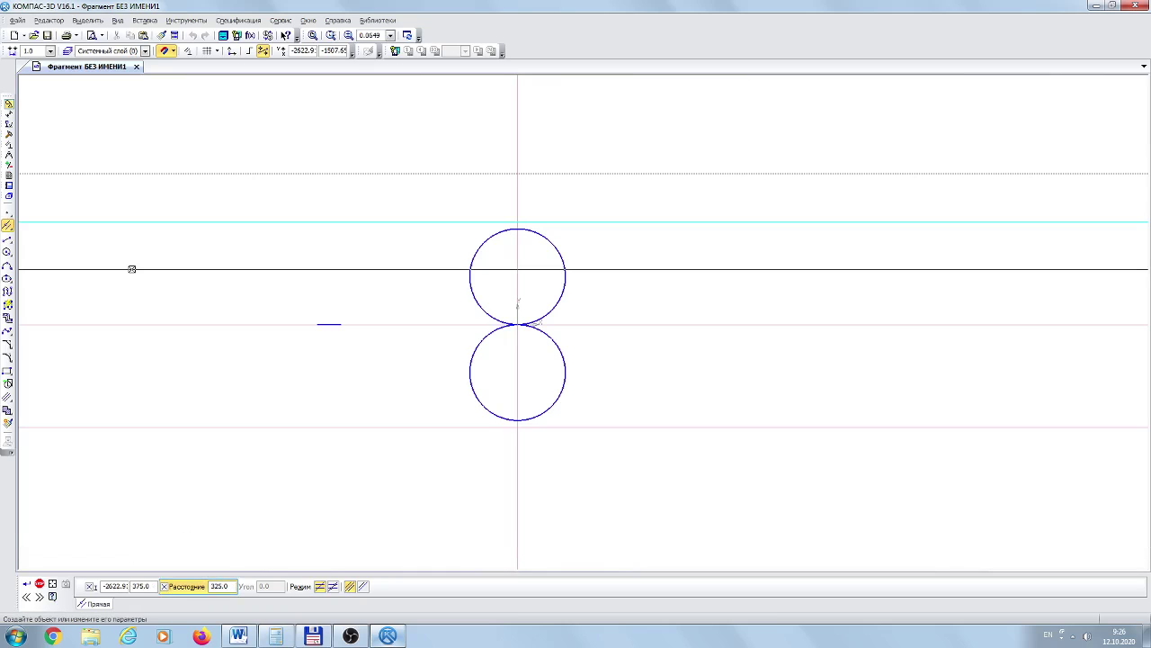
pyautogui.click(360, 172)
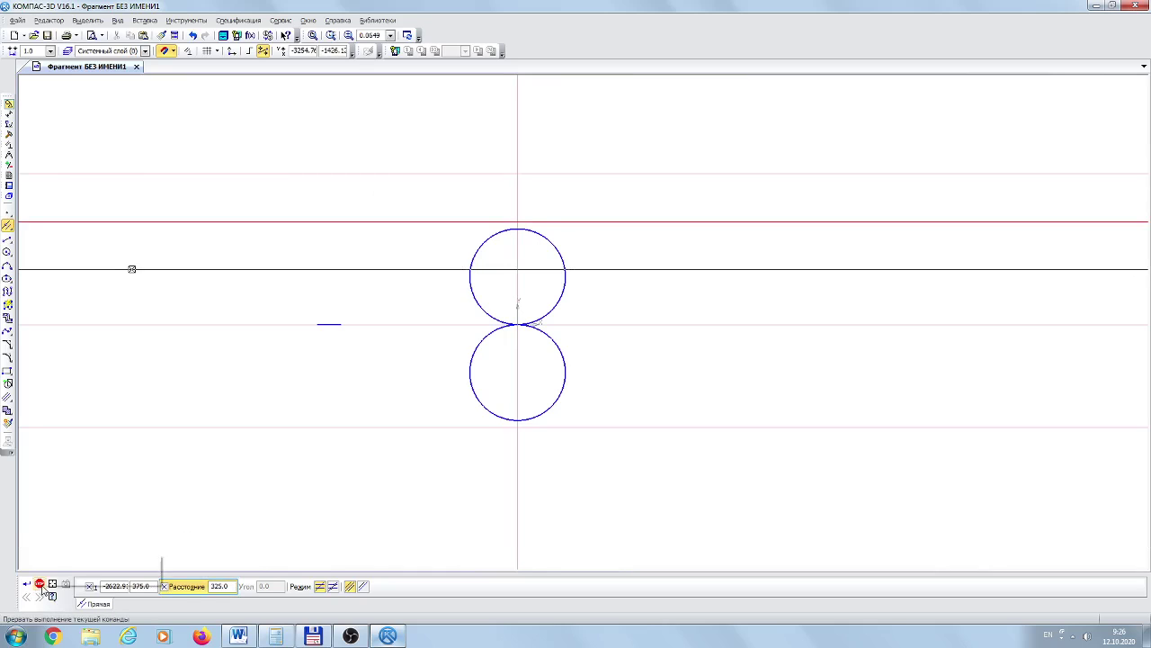
pyautogui.click(40, 585)
# Copy the upper roll circle by its centre and paste it centred on the topmost construction line, between the strip and the rolls
pyautogui.click(470, 276)
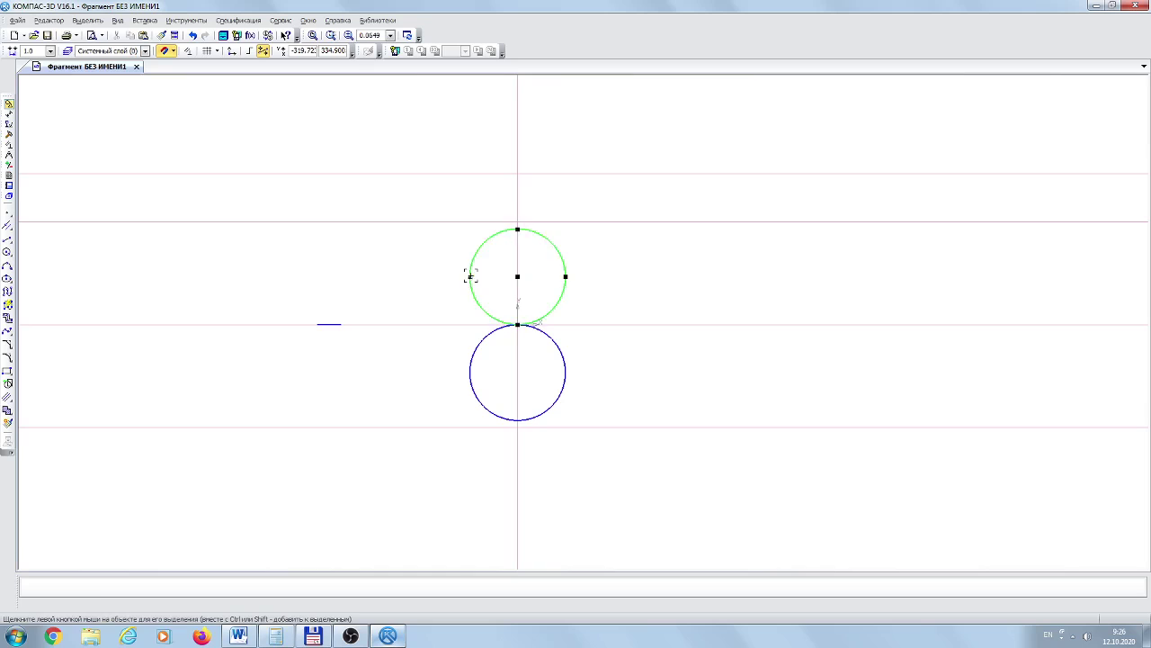
pyautogui.hotkey('ctrl', 'c')
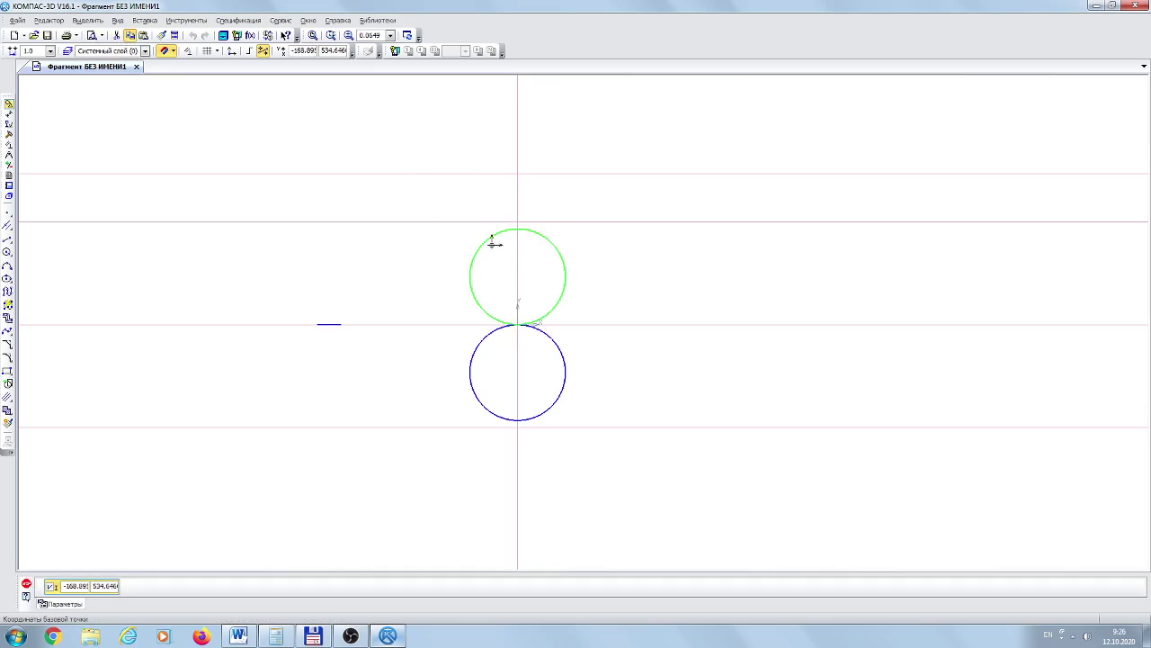
pyautogui.click(517, 276)
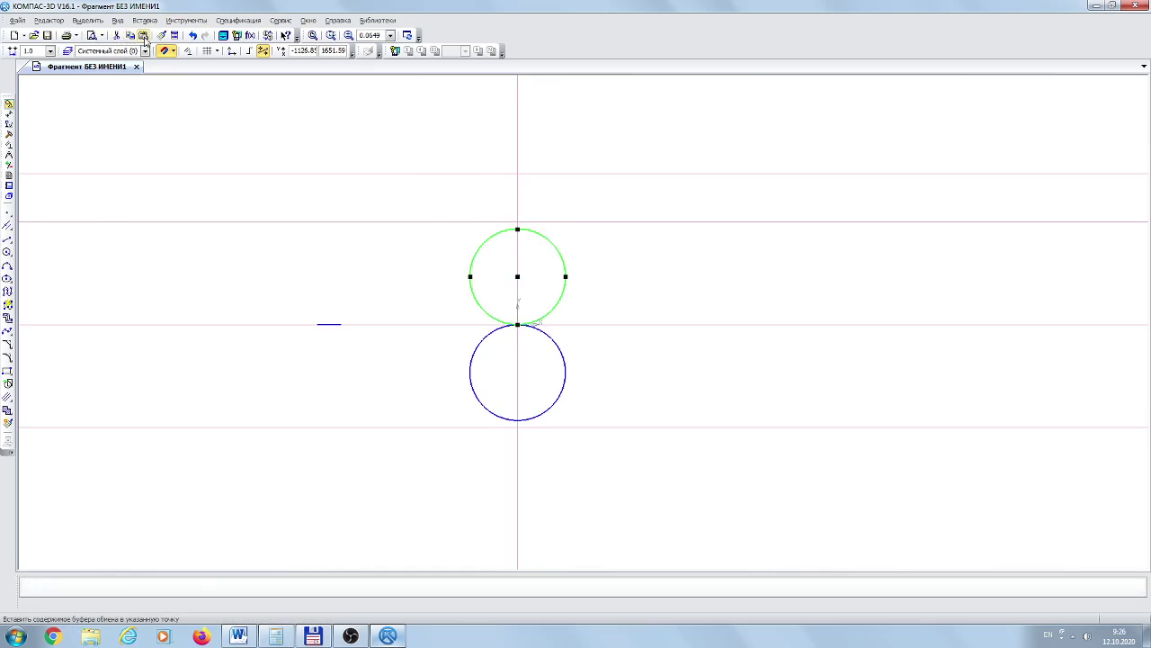
pyautogui.click(143, 36)
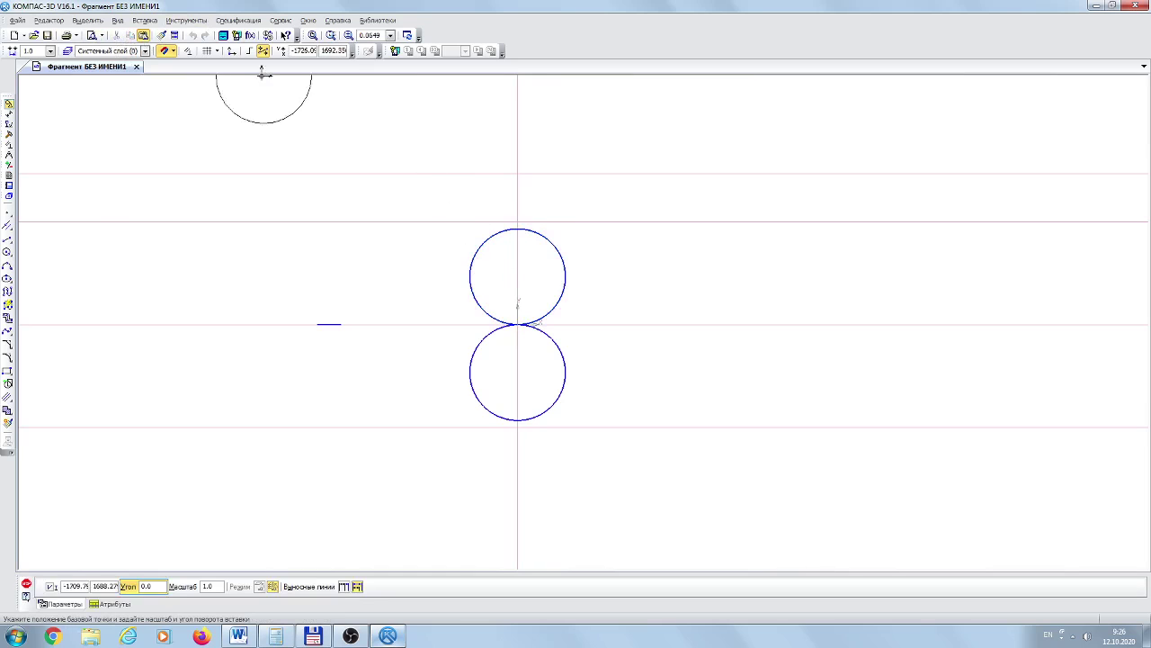
pyautogui.click(391, 173)
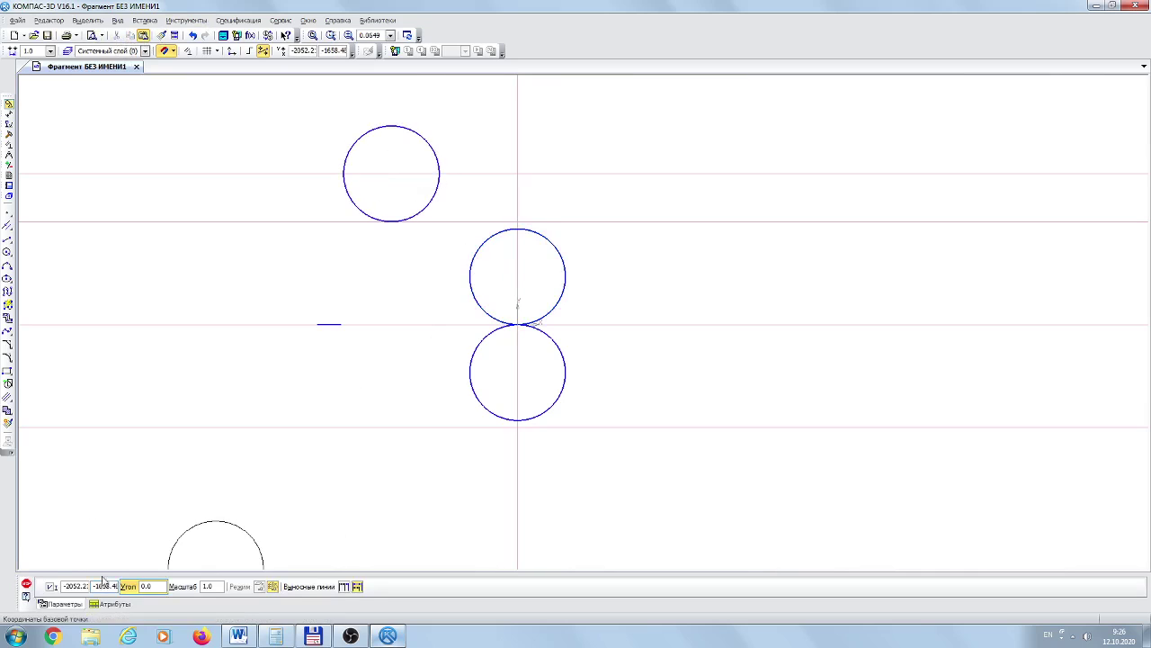
pyautogui.click(26, 583)
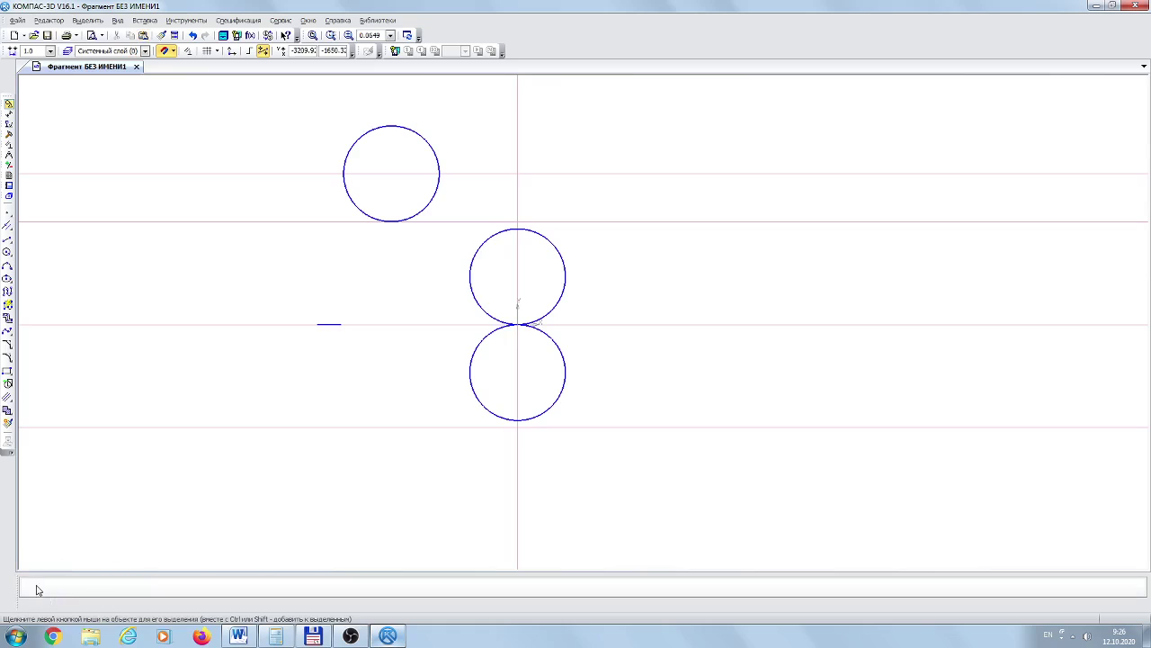
# Mirror the pasted roll circle about the horizontal centre line through the strip, keeping the original
pyautogui.click(429, 201)
pyautogui.click(9, 134)
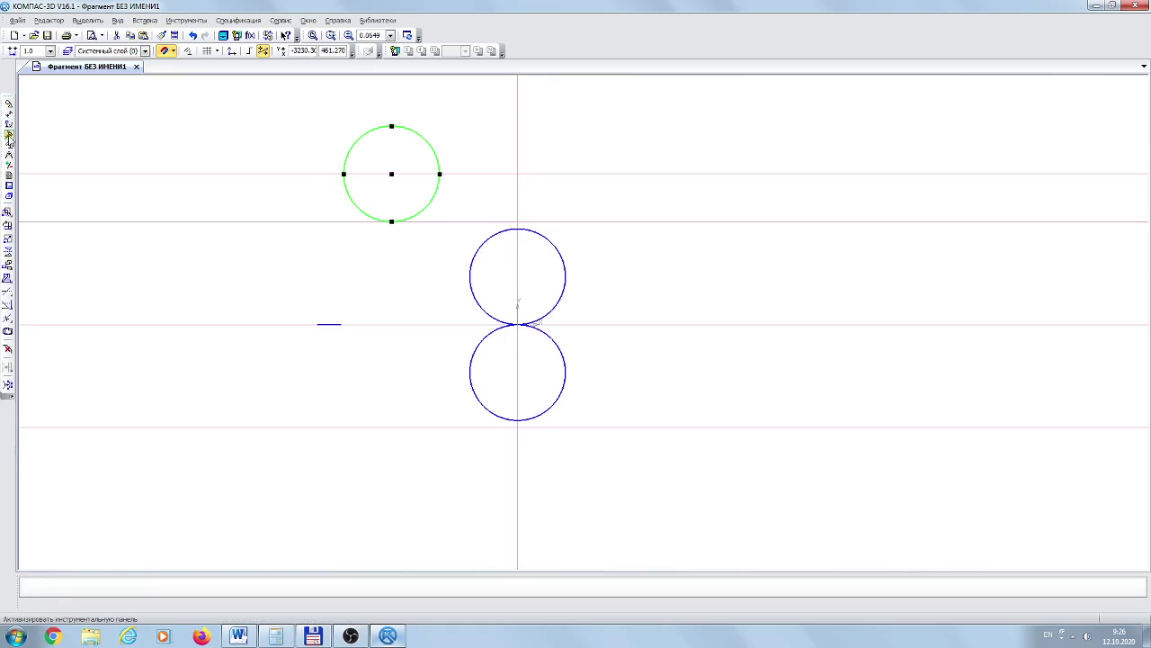
pyautogui.click(13, 259)
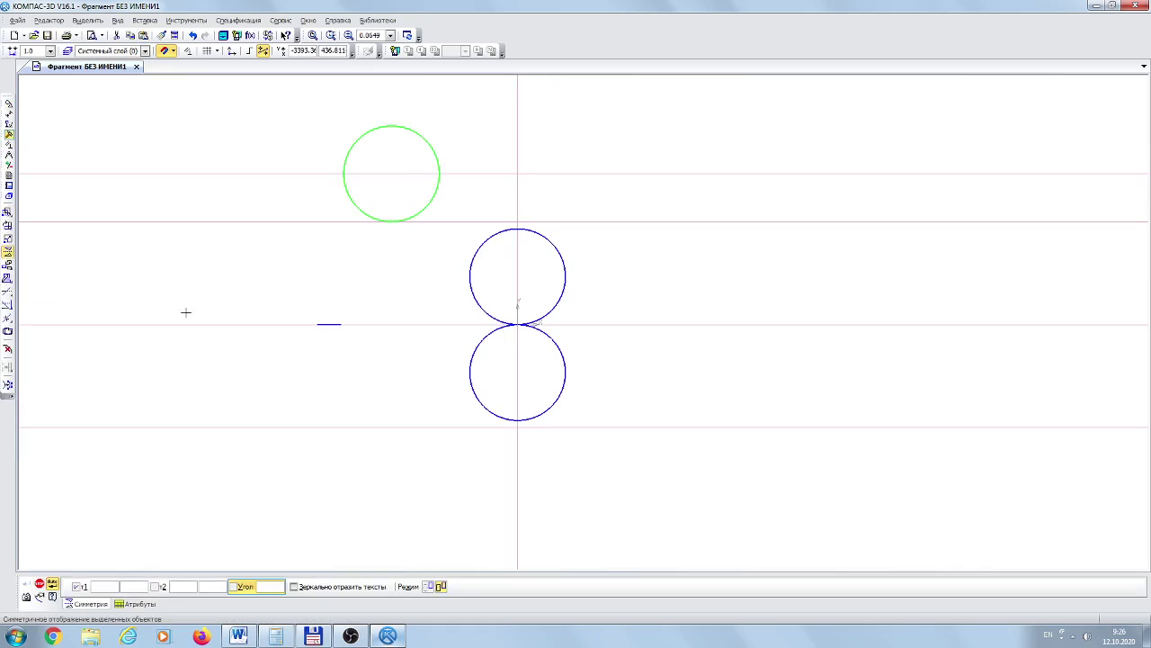
pyautogui.click(212, 324)
pyautogui.click(213, 324)
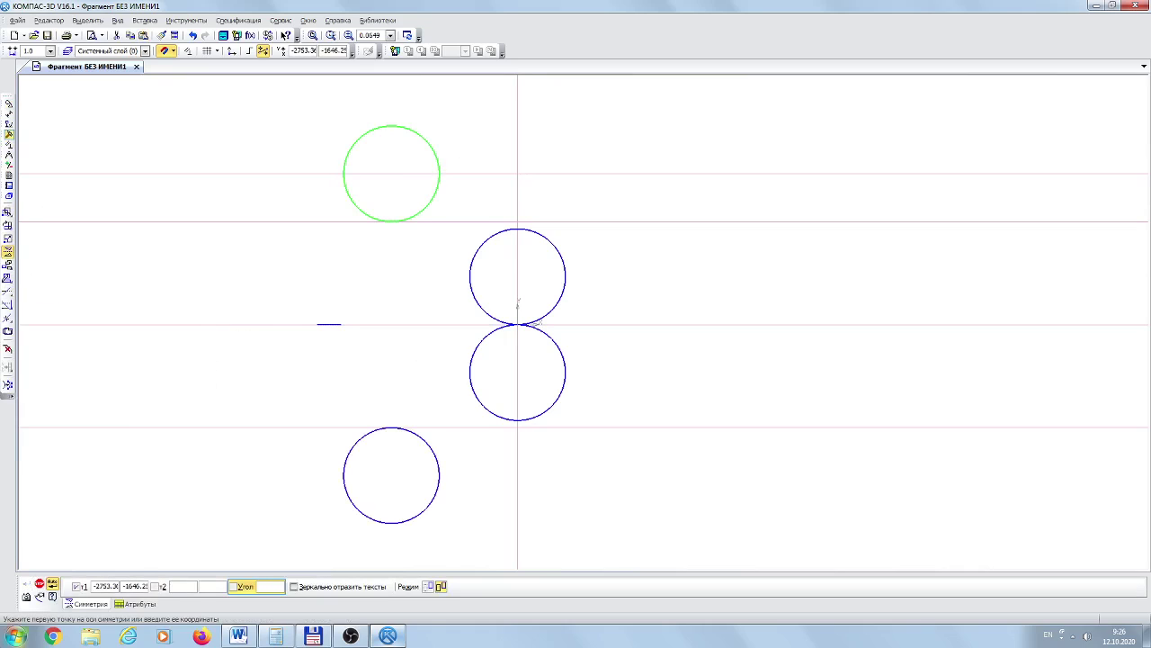
pyautogui.press('Escape')
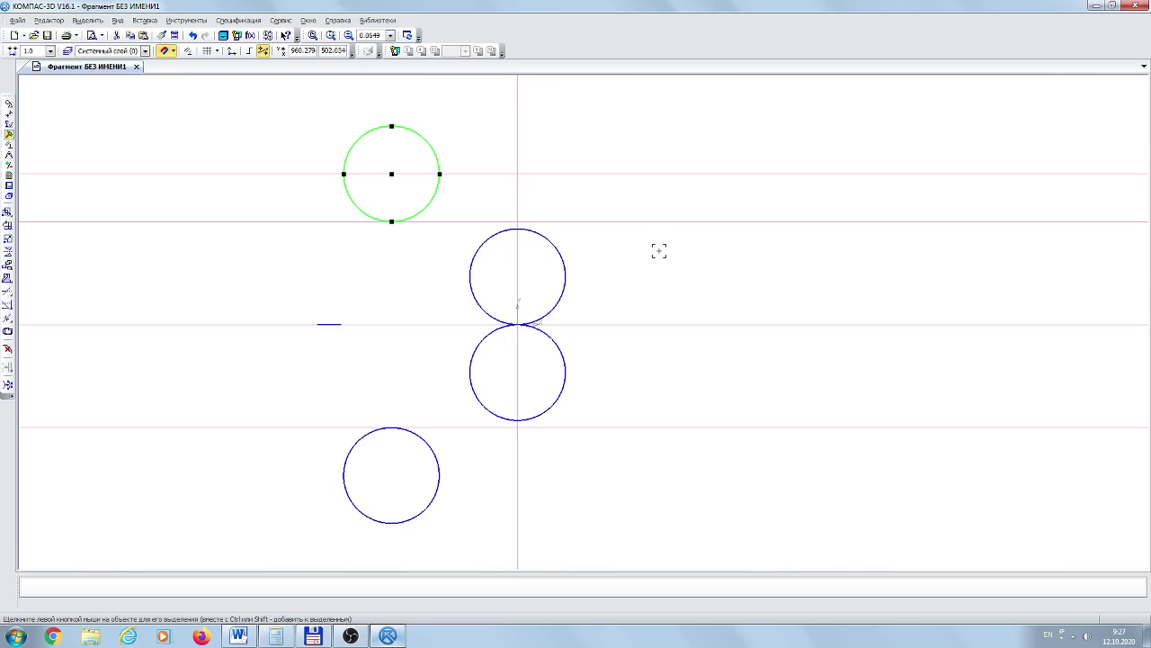
pyautogui.click(663, 263)
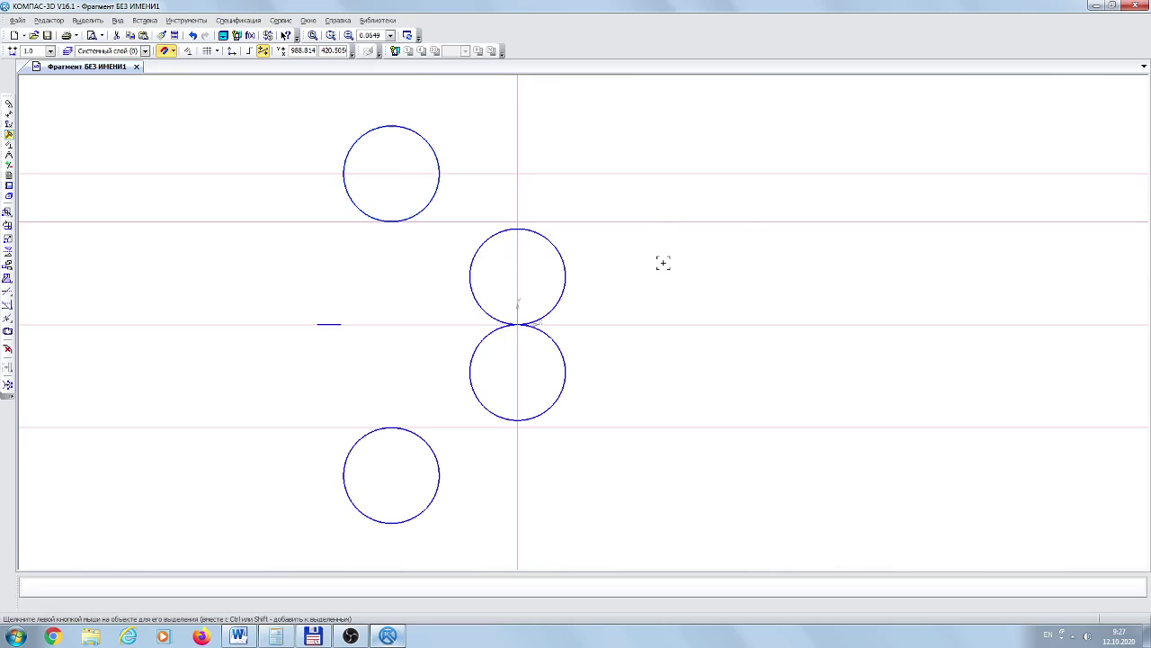
pyautogui.click(566, 270)
pyautogui.click(564, 378)
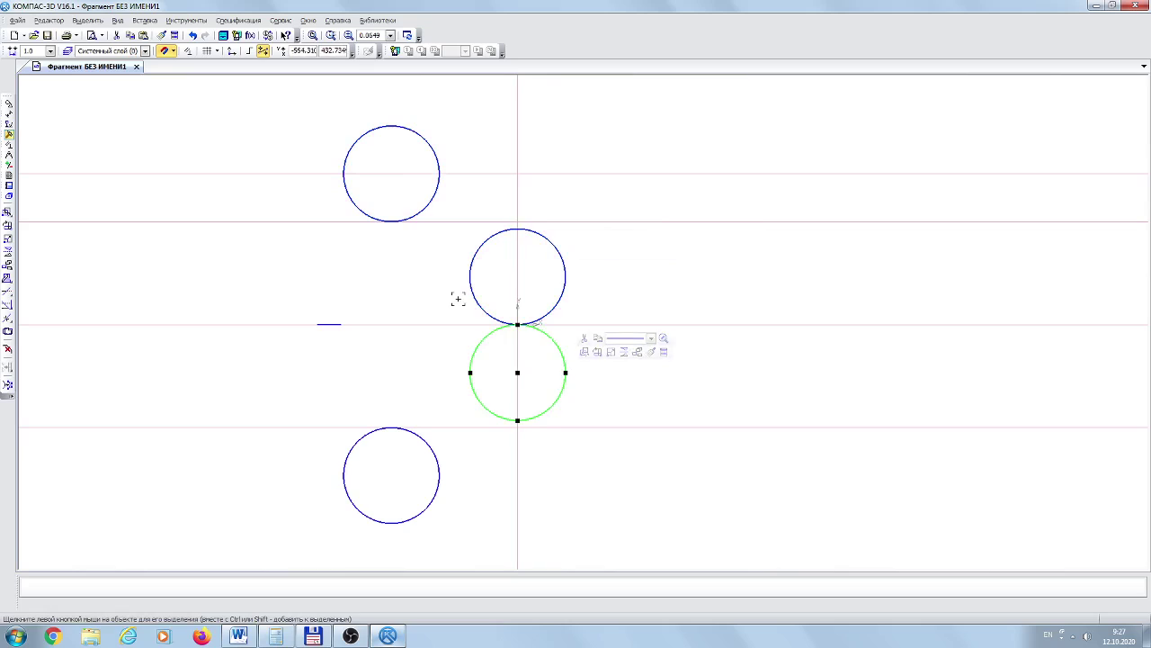
pyautogui.click(438, 173)
pyautogui.click(437, 466)
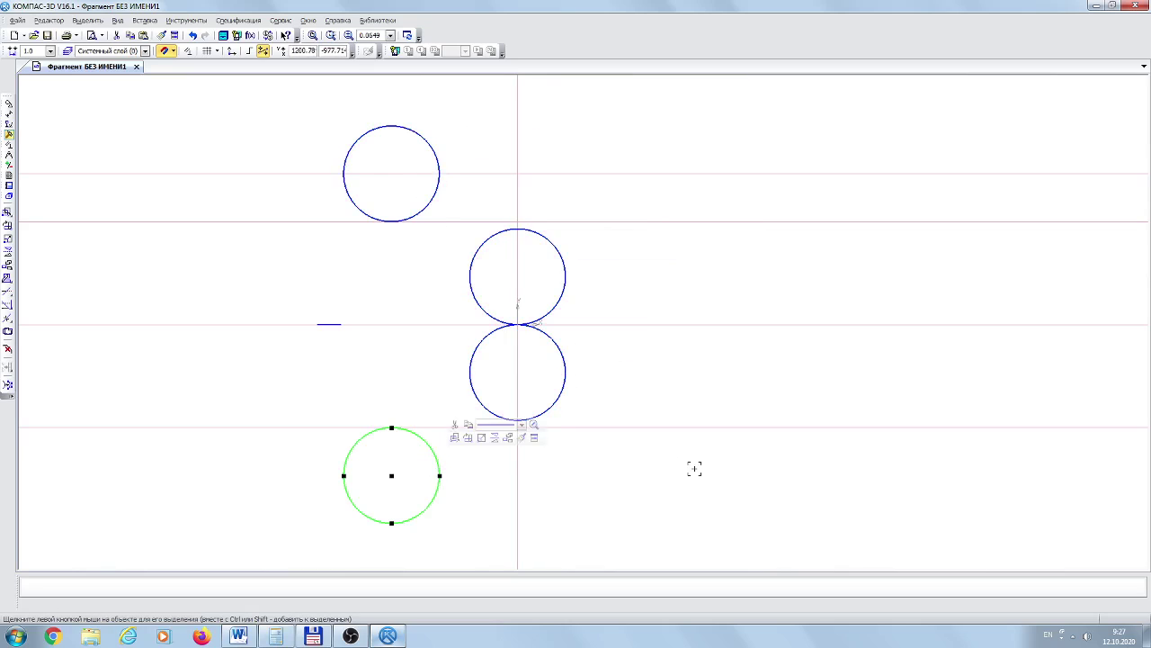
pyautogui.click(695, 466)
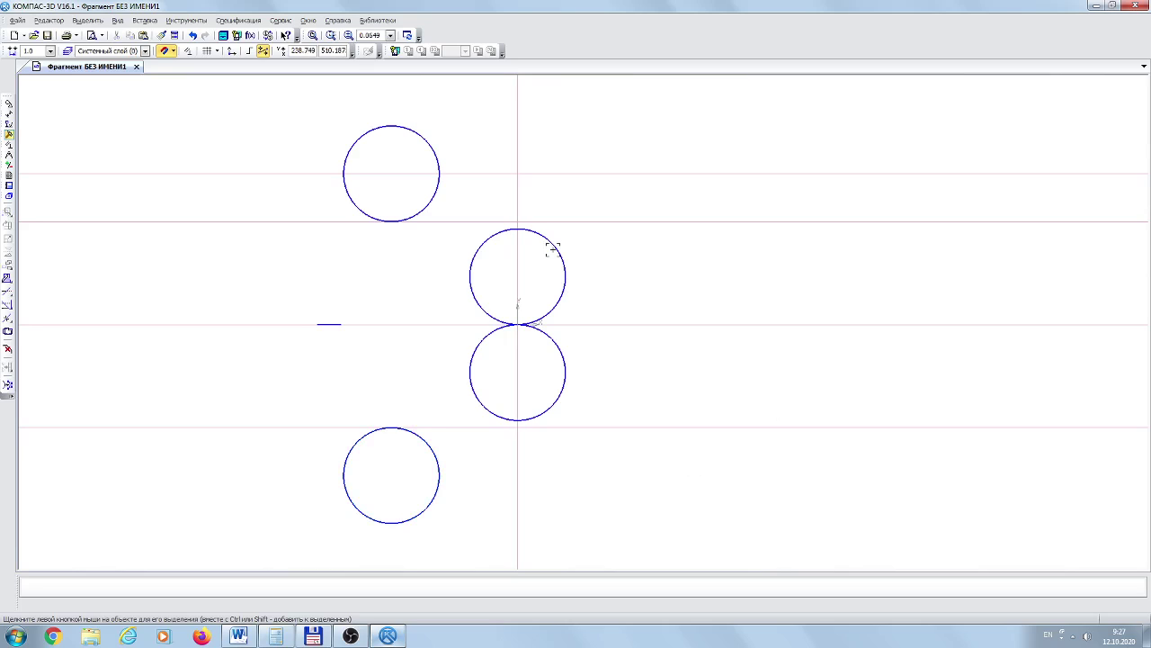
# Copy the two central roll circles together, using the coordinate origin in the gap between them as the base point
pyautogui.click(566, 277)
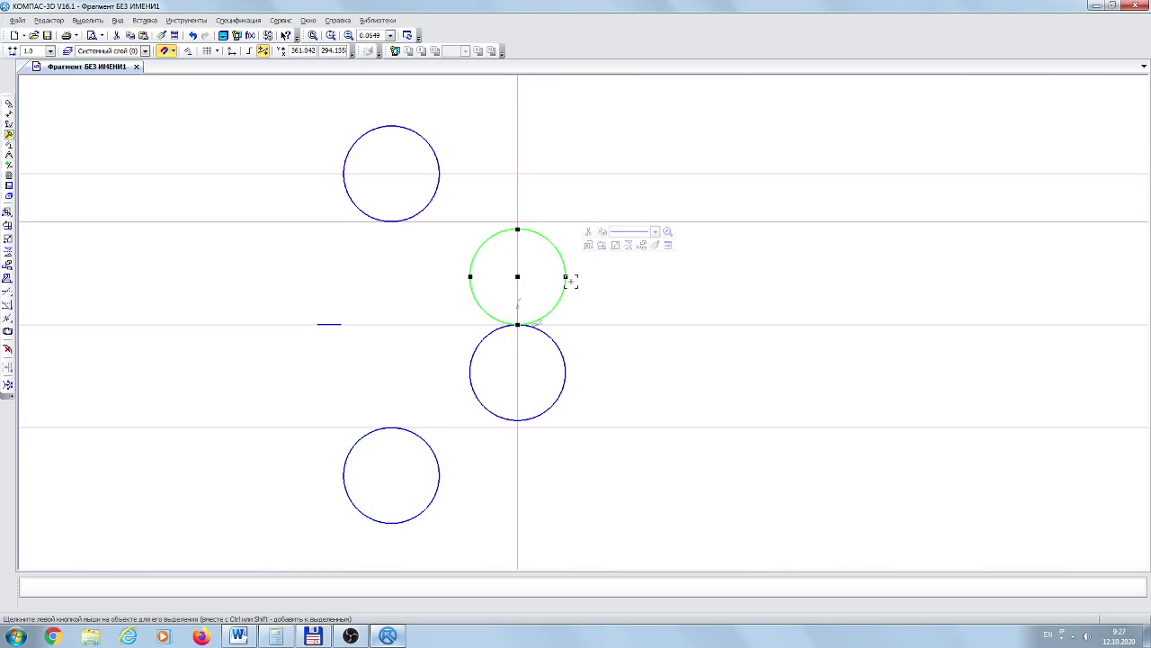
pyautogui.keyDown('shift'); pyautogui.click(566, 371); pyautogui.keyUp('shift')
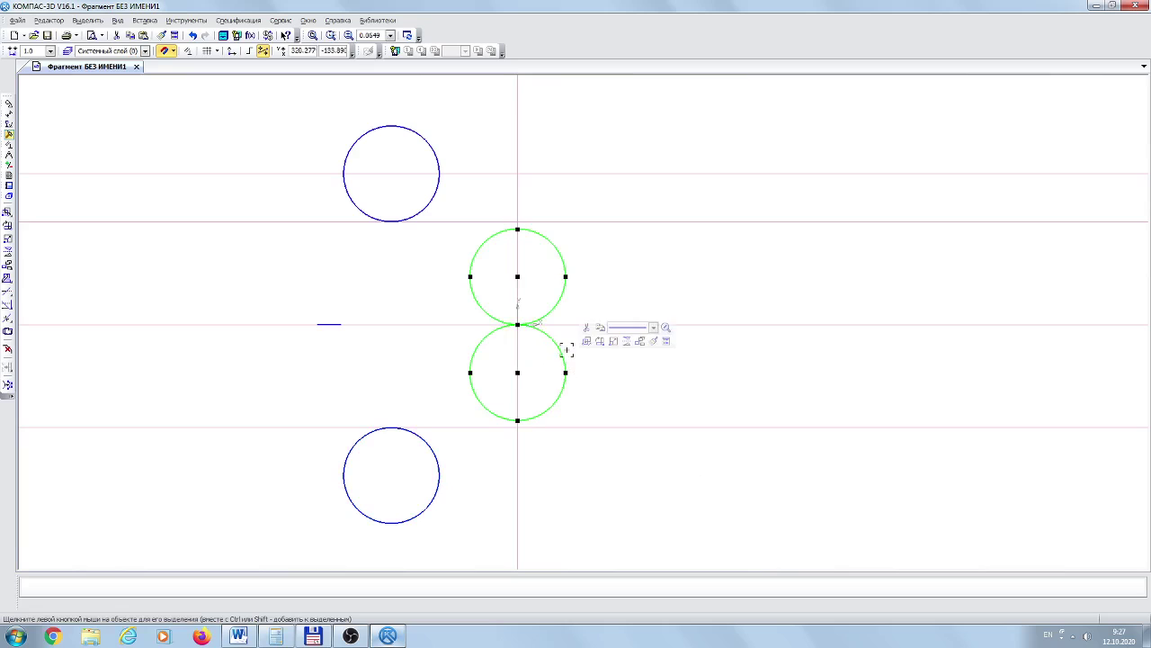
pyautogui.click(132, 34)
pyautogui.scroll(5, 501, 331)
pyautogui.scroll(10, 306, 465)
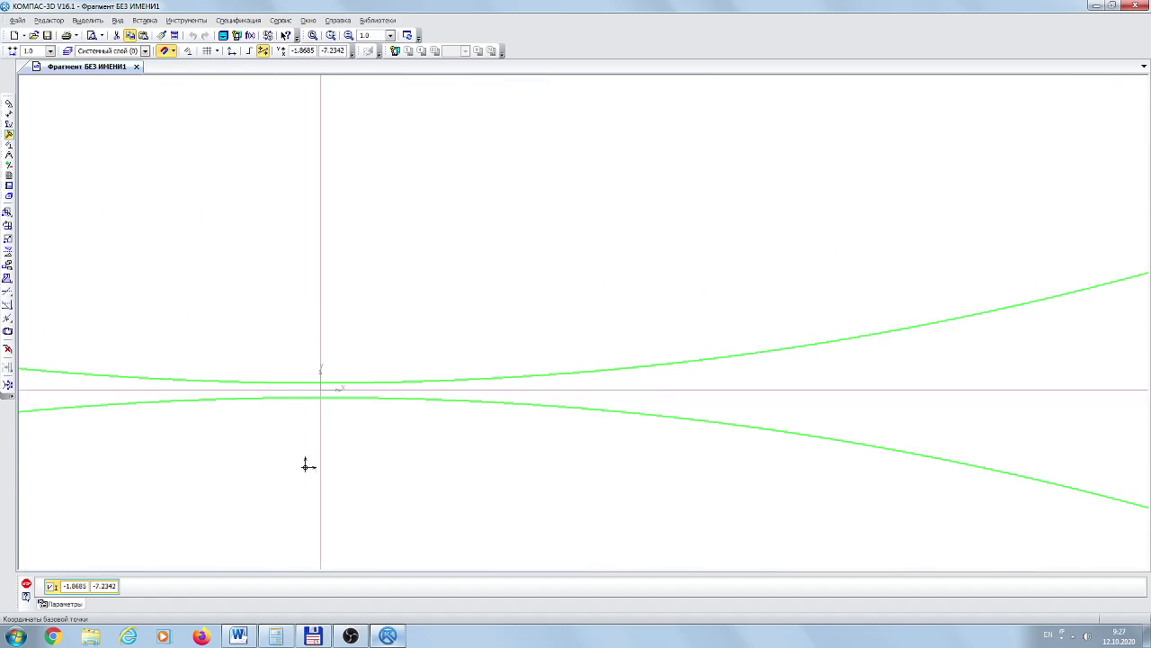
pyautogui.click(366, 276)
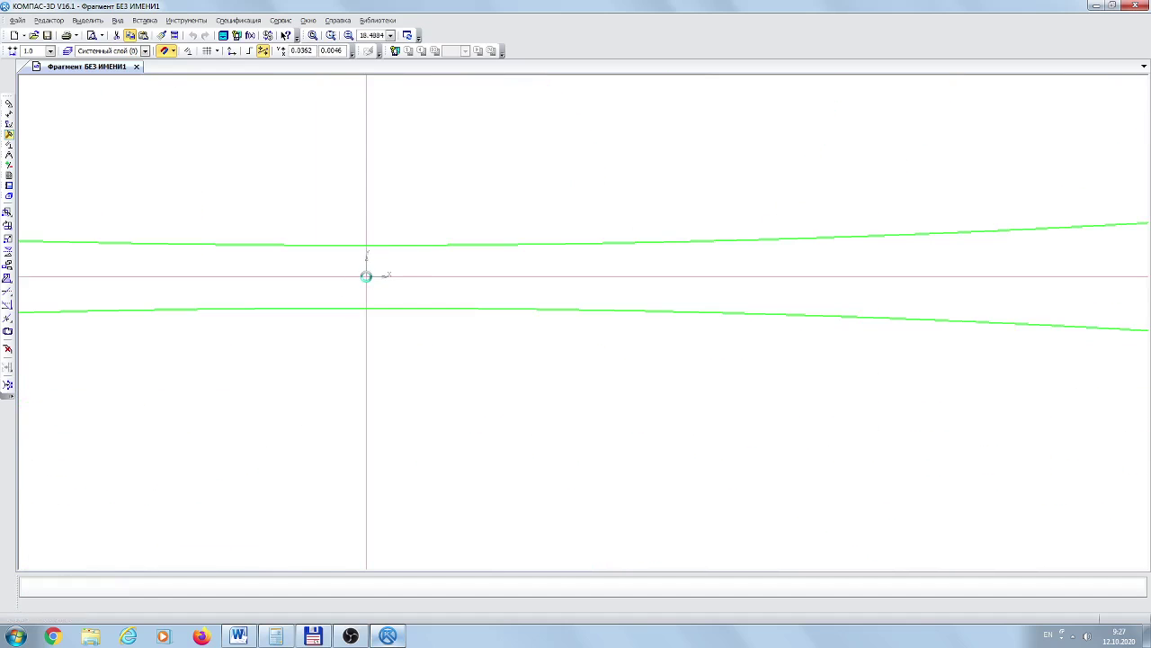
# Create a new part and start a sketch on its XY plane
pyautogui.click(15, 35)
pyautogui.click(576, 402)
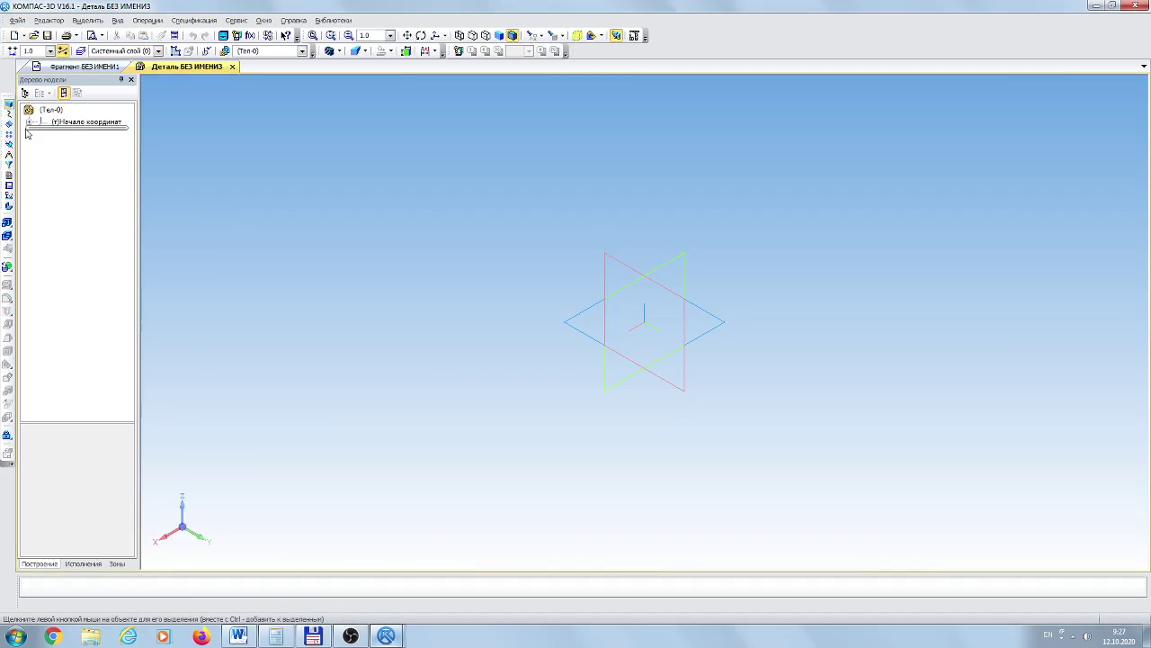
pyautogui.click(29, 122)
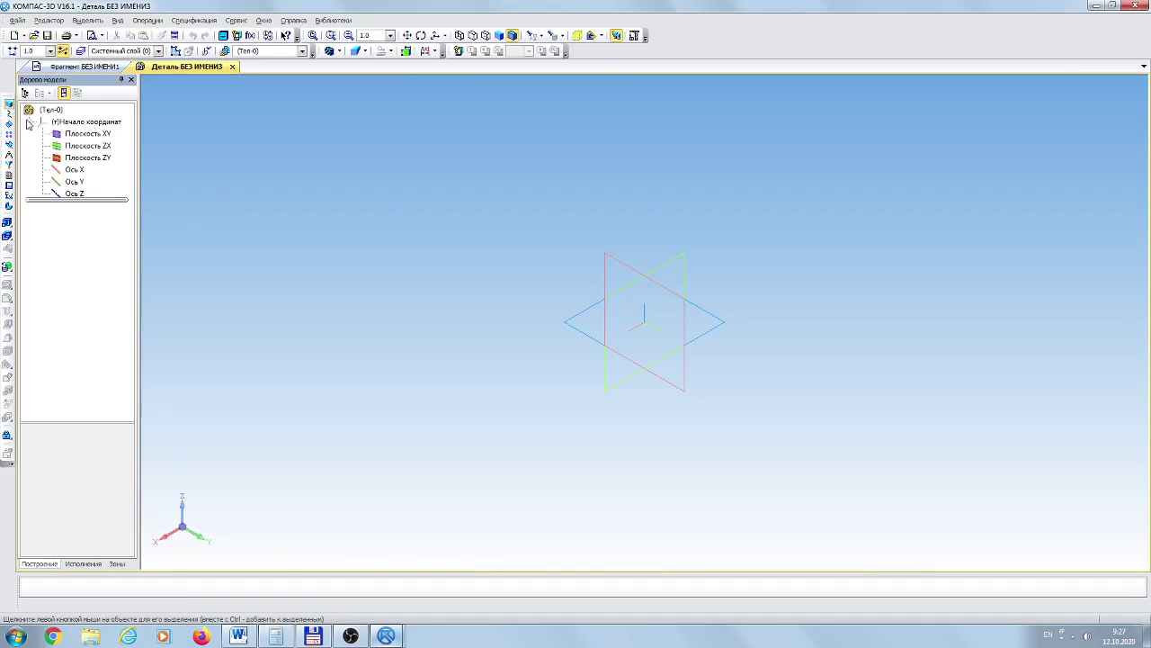
pyautogui.click(95, 134)
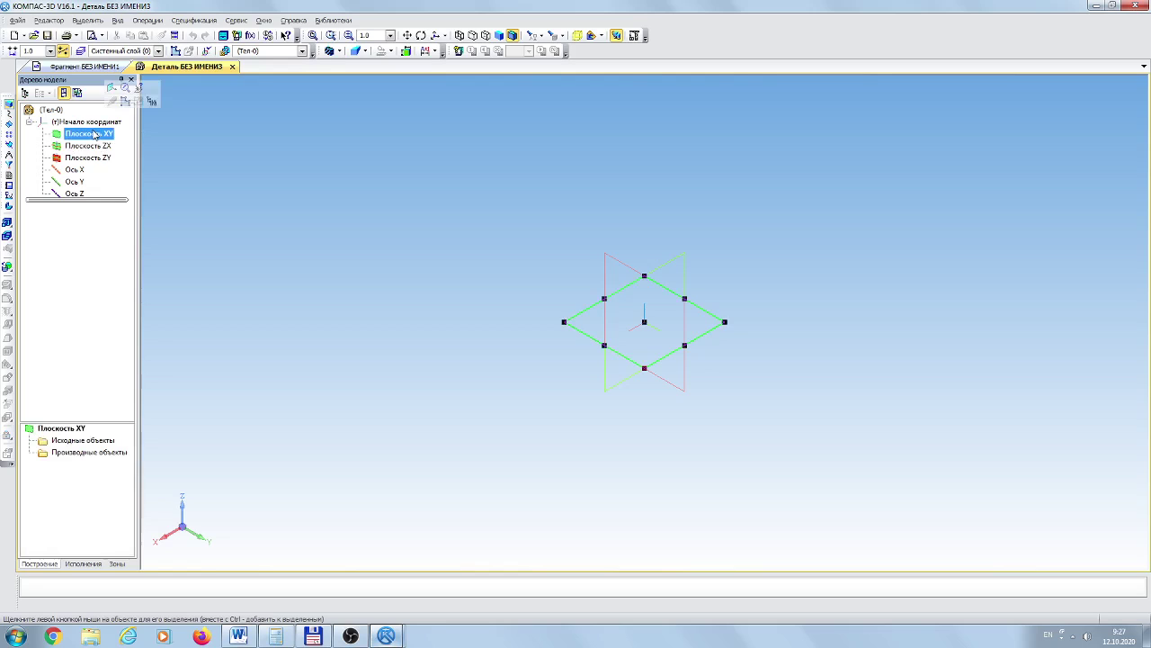
pyautogui.click(175, 51)
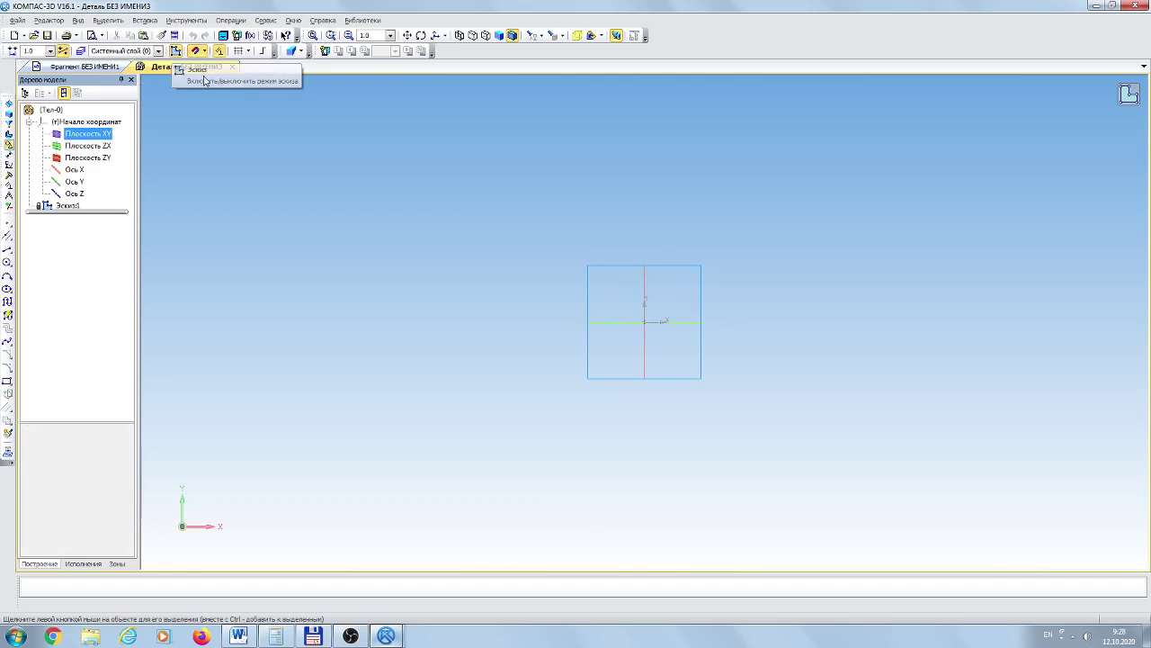
# Paste the two copied roll circles into the sketch with their base point at the origin
pyautogui.click(143, 36)
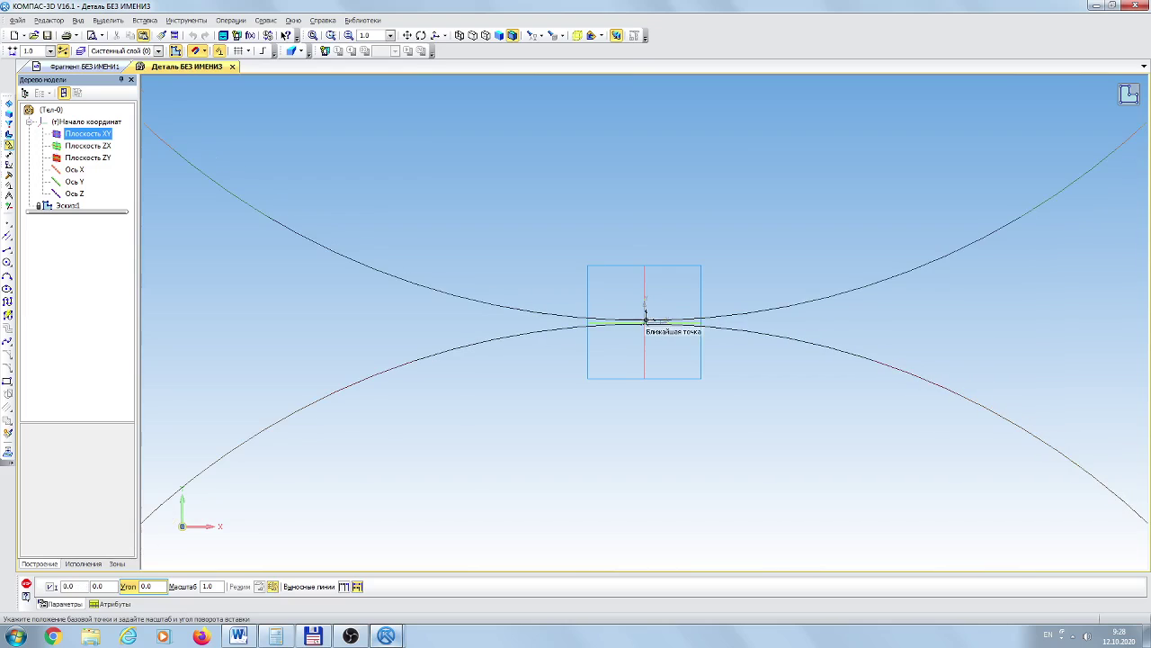
pyautogui.click(644, 321)
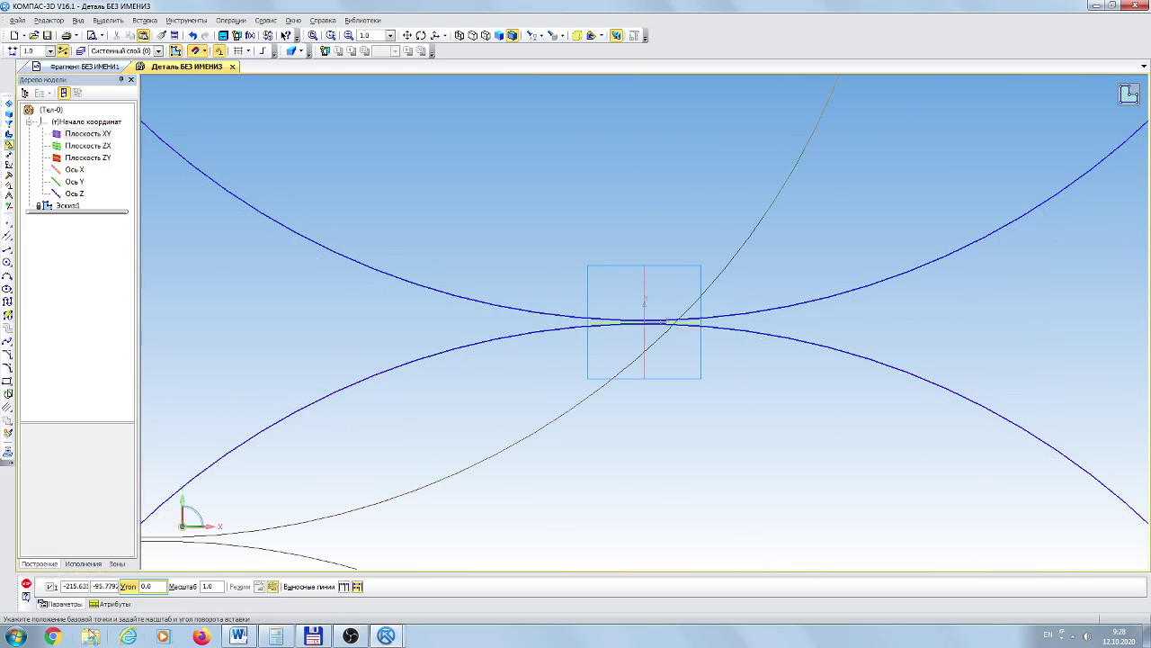
# Finish pasting and extrude the two central roll circles 1700 mm into solid rolls, keeping all resulting parts
pyautogui.click(26, 586)
pyautogui.click(8, 114)
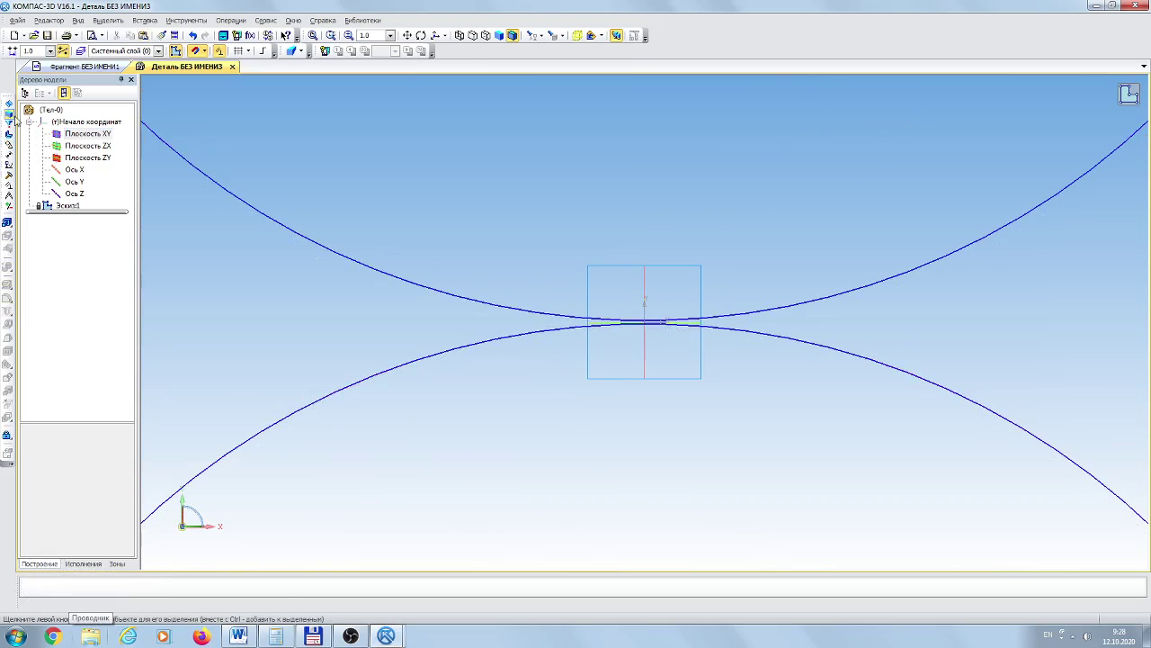
pyautogui.click(8, 222)
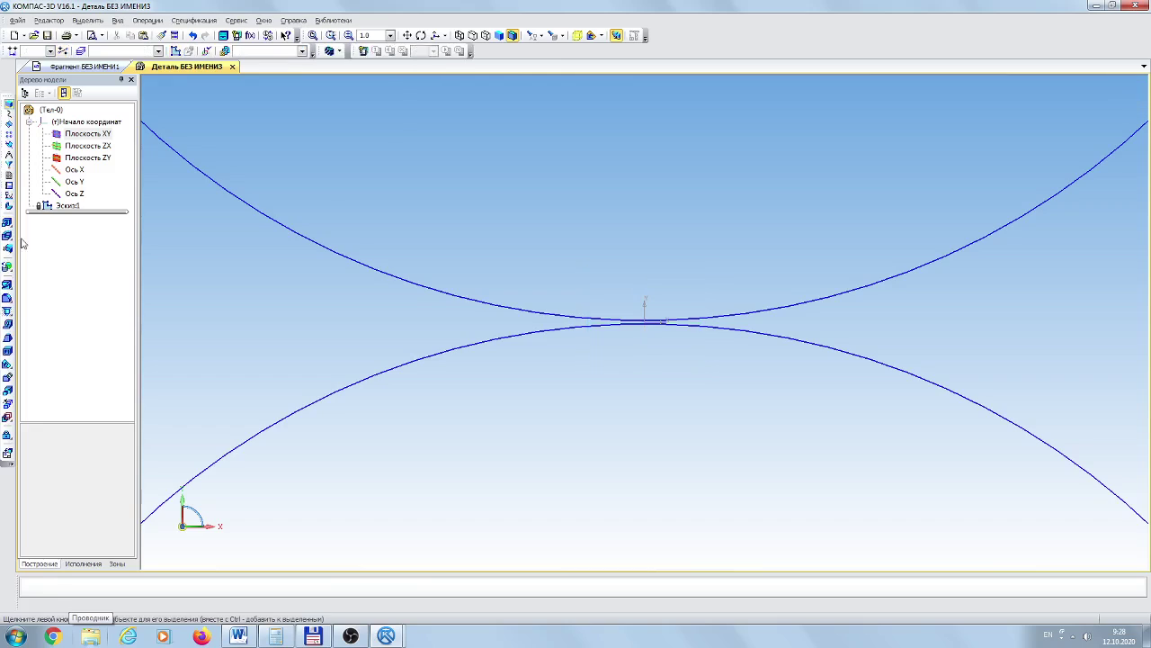
pyautogui.click(28, 585)
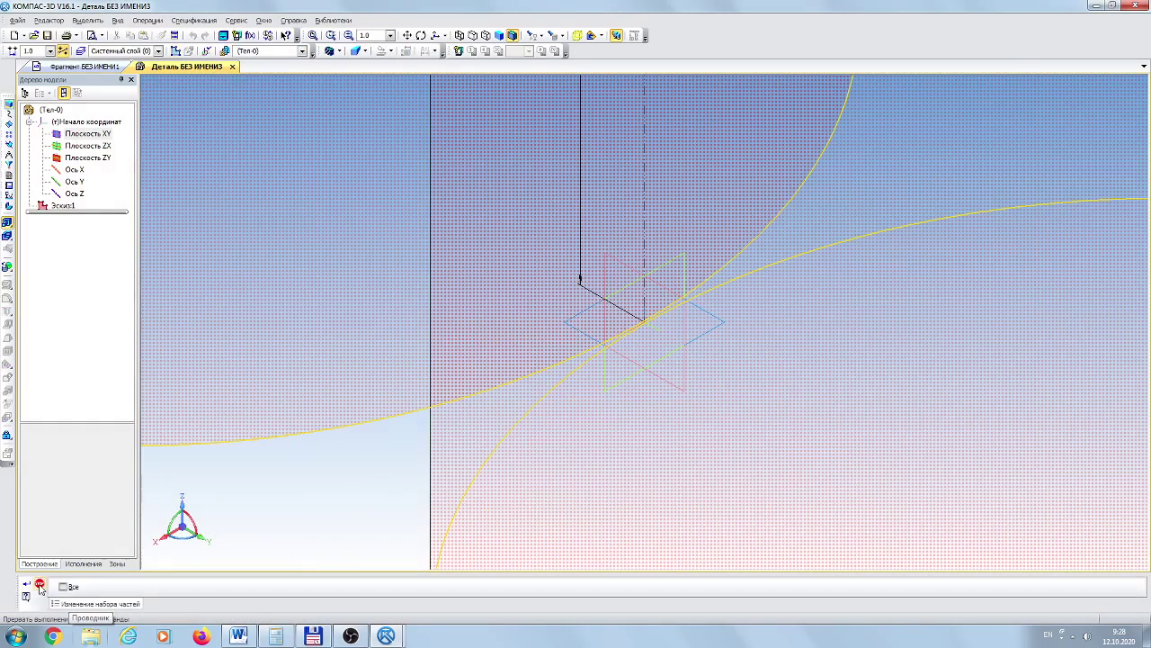
pyautogui.press('F9')
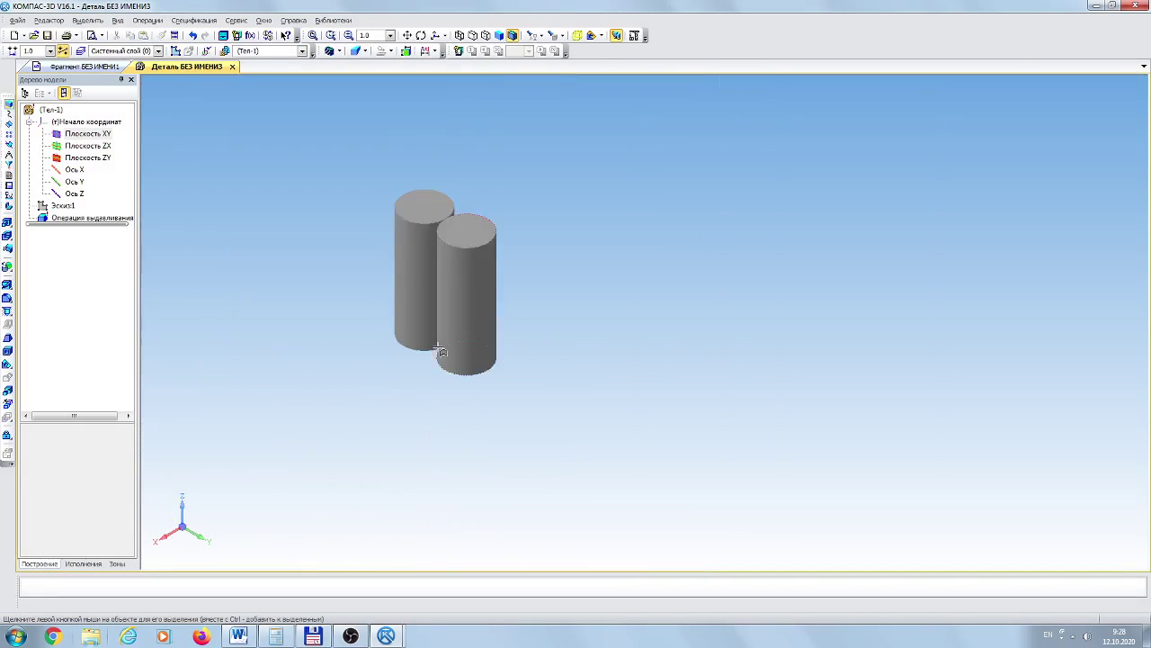
pyautogui.scroll(2, 473, 206)
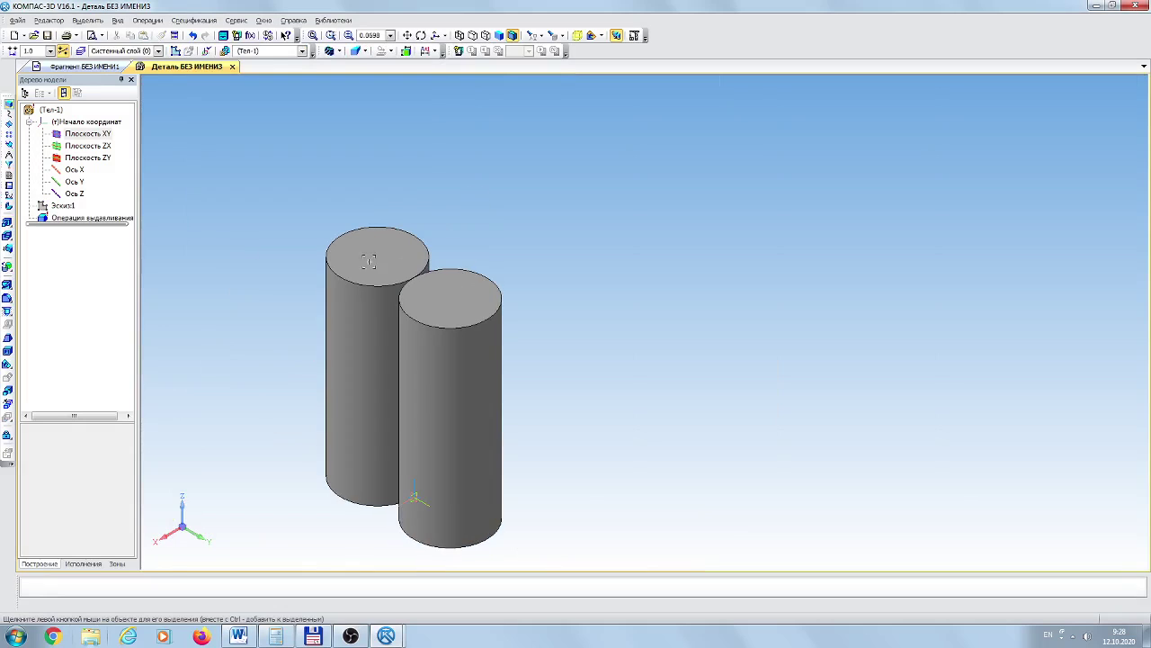
# In the fragment, copy the two widely spaced roll circles ahead of the central pair, using the coordinate origin as the base point
pyautogui.click(85, 67)
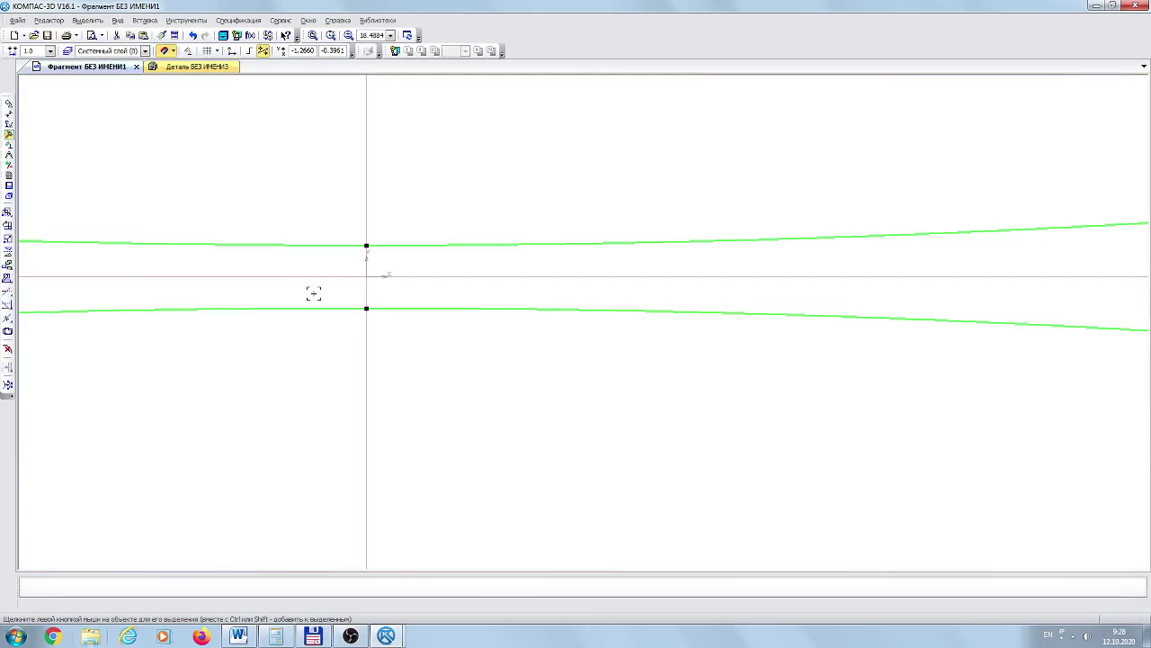
pyautogui.scroll(-15, 455, 255)
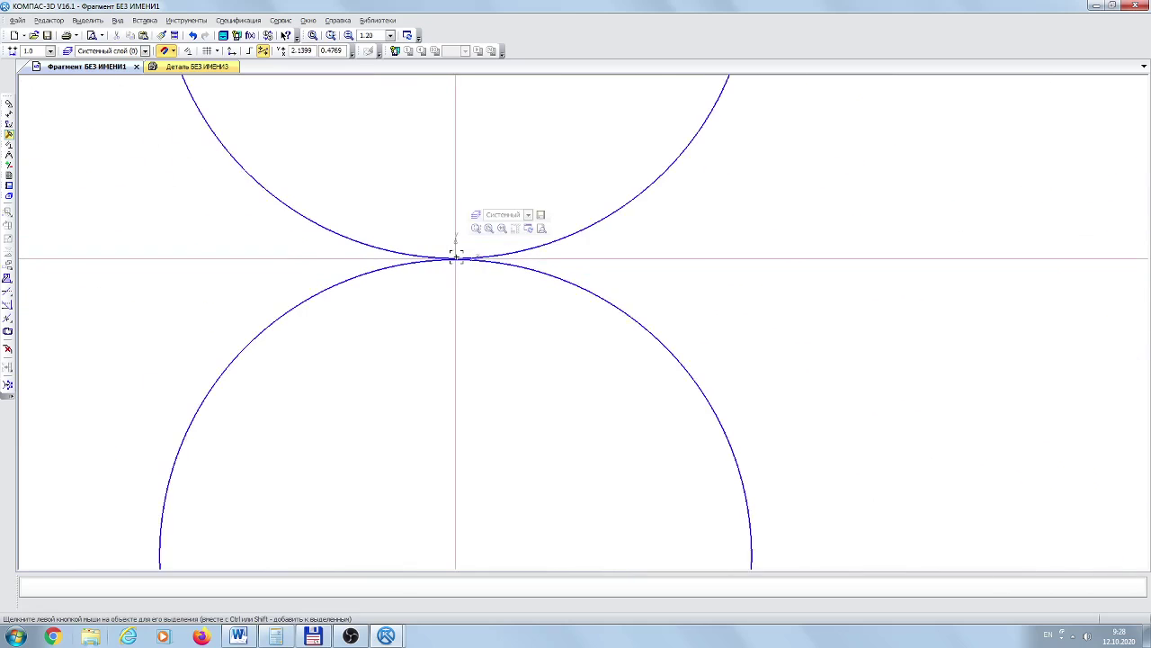
pyautogui.scroll(-2, 455, 255)
pyautogui.click(351, 122)
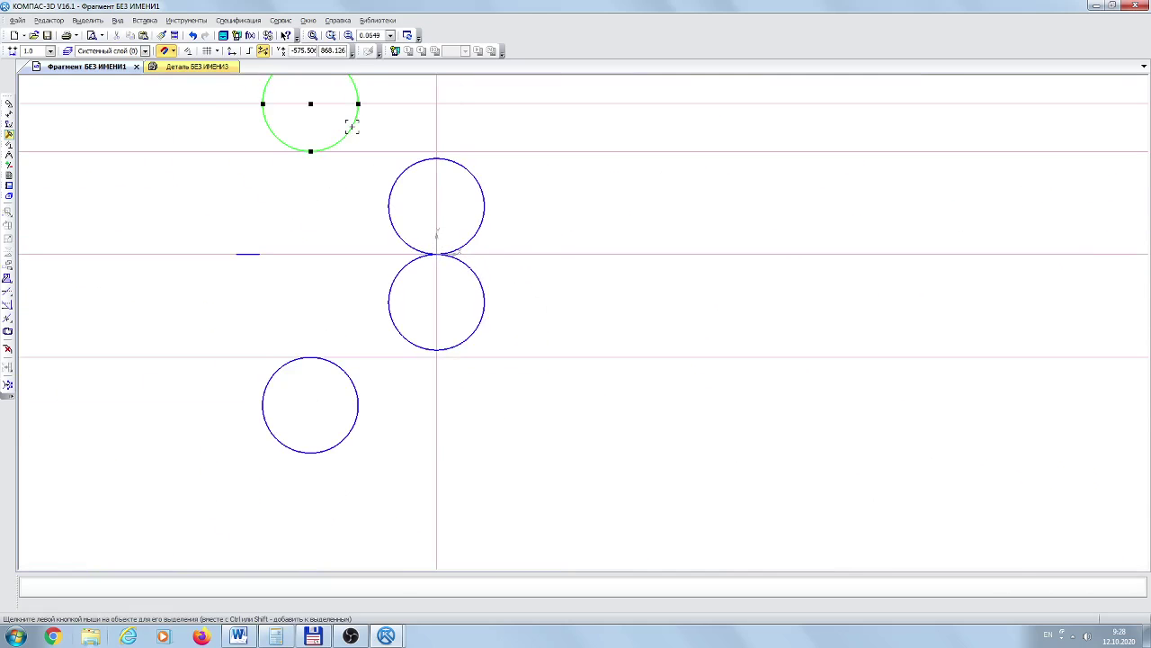
pyautogui.keyDown('ctrl'); pyautogui.click(356, 405); pyautogui.keyUp('ctrl')
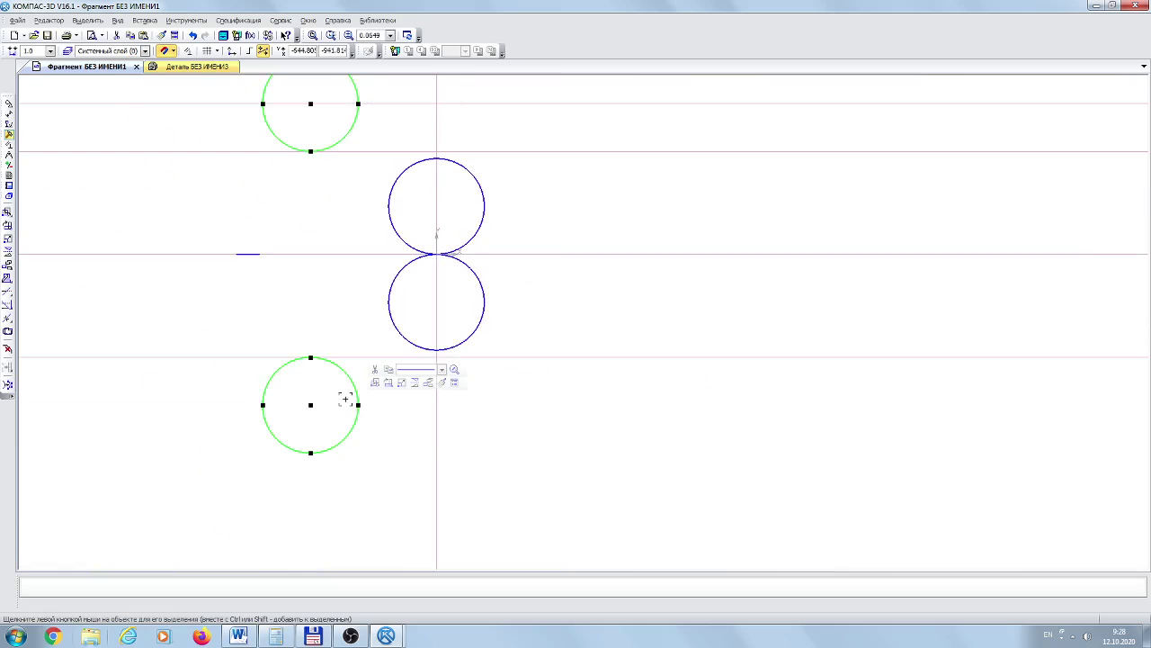
pyautogui.click(131, 35)
pyautogui.scroll(11, 434, 259)
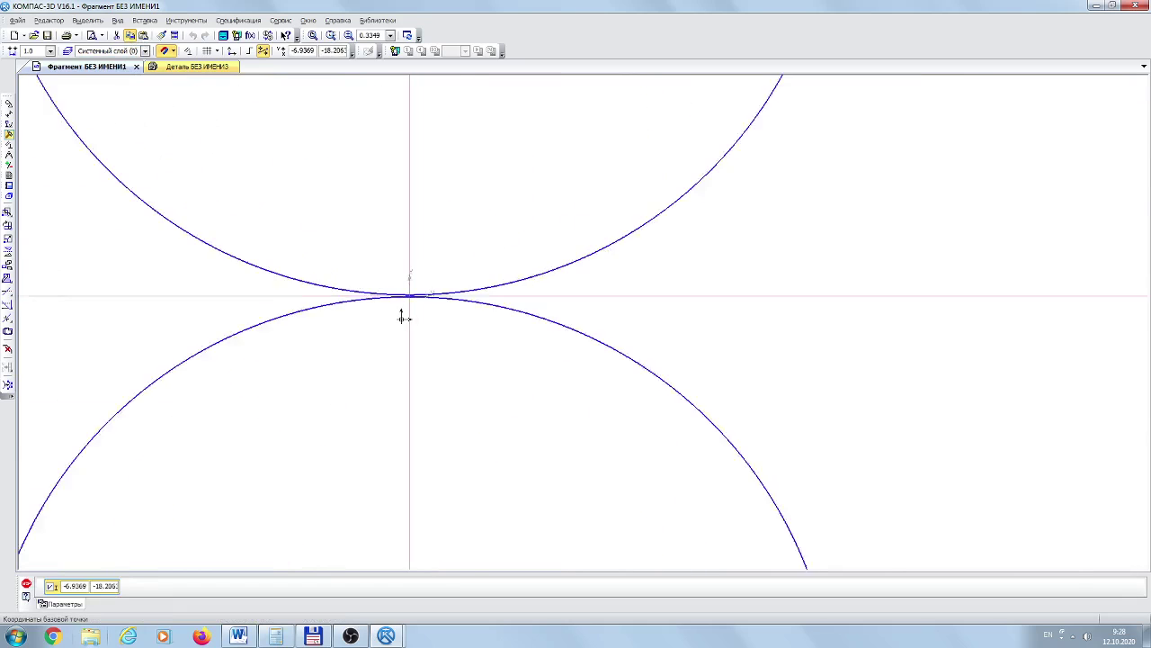
pyautogui.scroll(10, 425, 272)
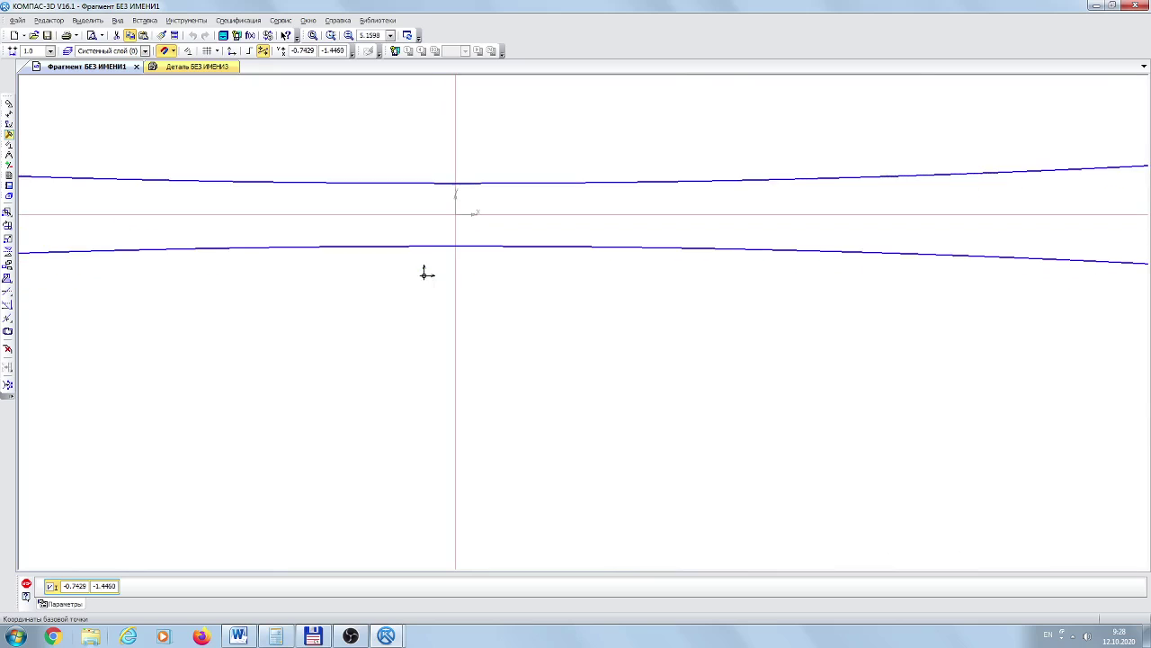
pyautogui.click(456, 214)
# Return to the roll part and start a new sketch on its ZX plane
pyautogui.click(188, 68)
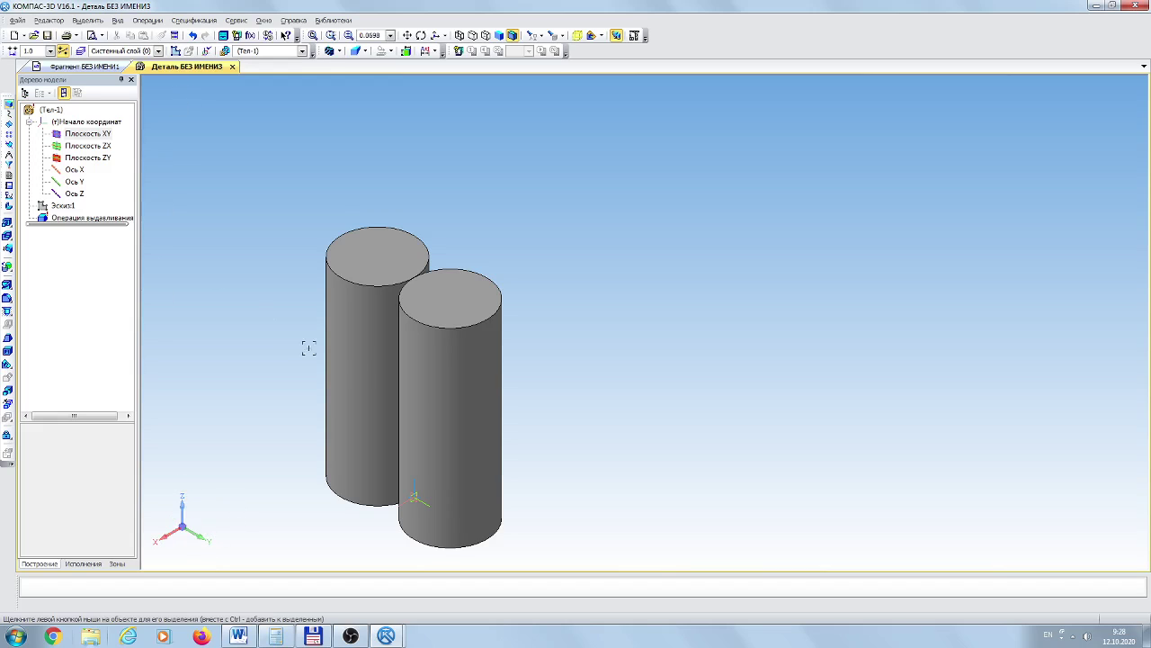
pyautogui.click(420, 36)
pyautogui.moveTo(648, 301); pyautogui.dragTo(737, 249)
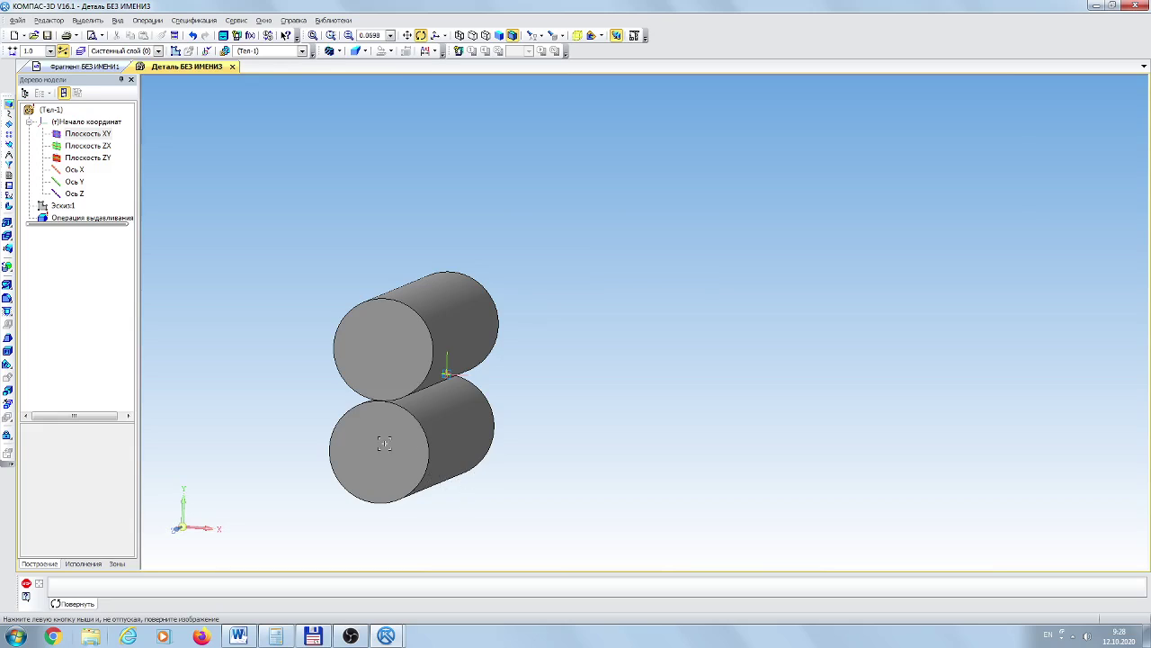
pyautogui.moveTo(252, 198); pyautogui.dragTo(247, 249)
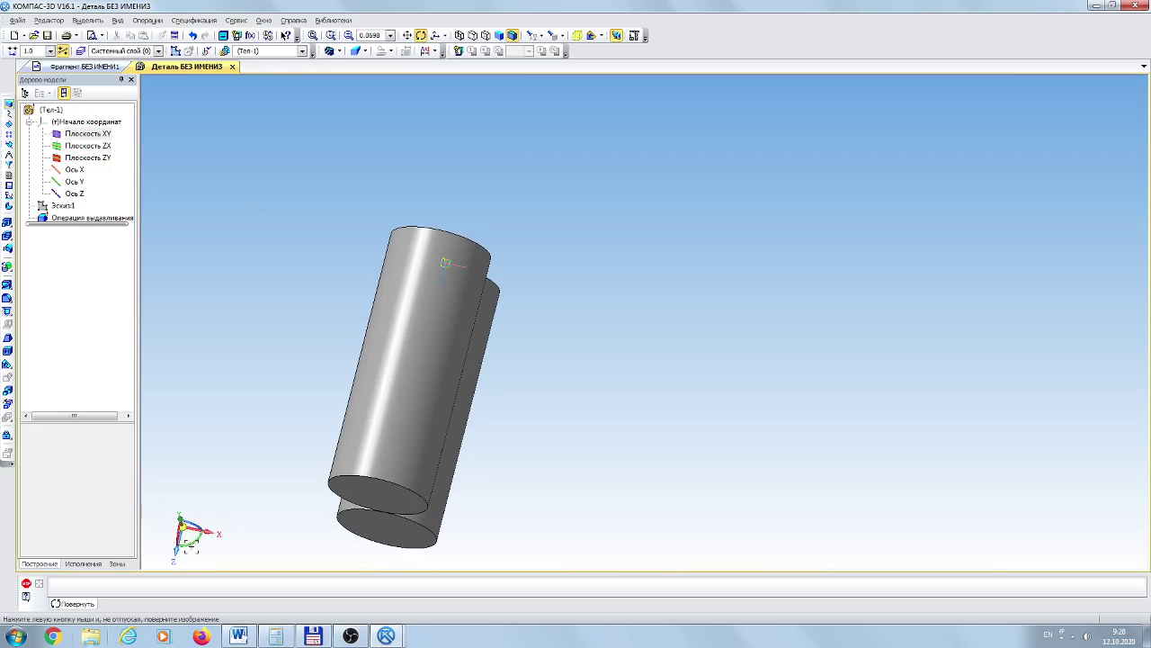
pyautogui.click(88, 147)
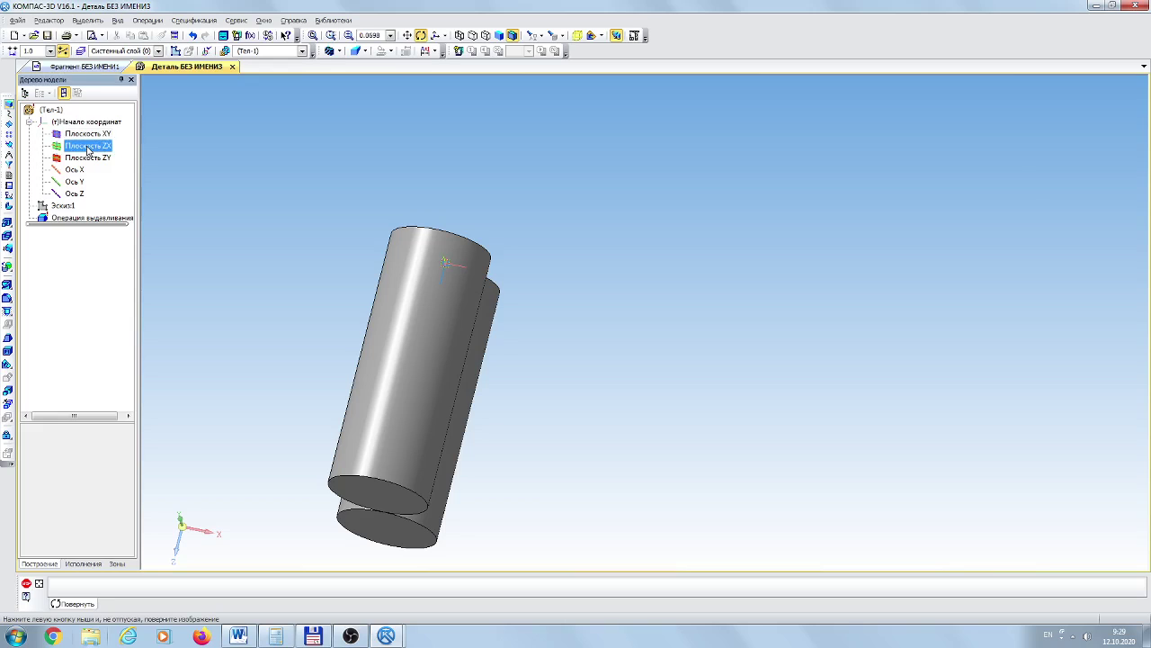
pyautogui.click(176, 52)
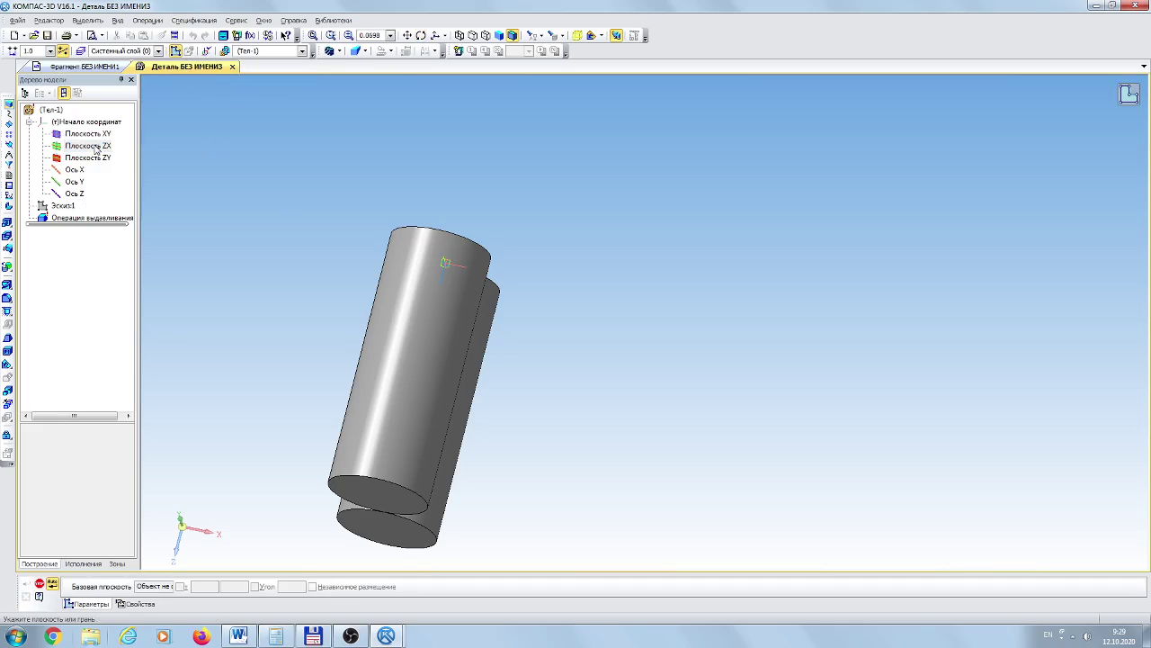
pyautogui.press('Escape')
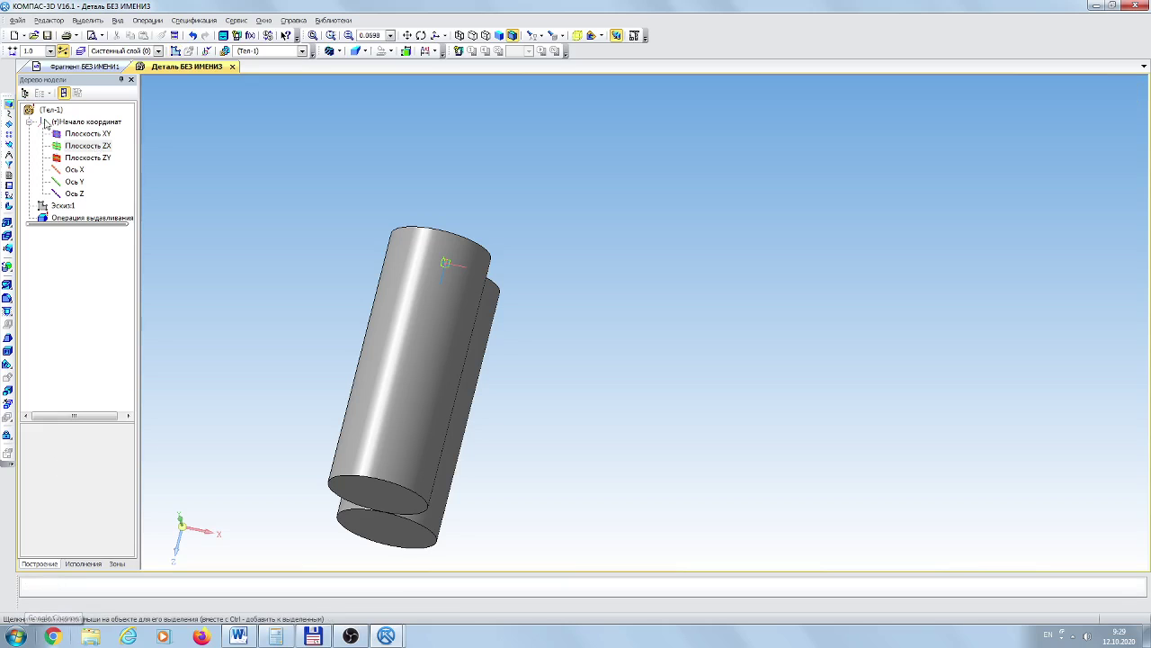
pyautogui.click(89, 145)
pyautogui.click(175, 51)
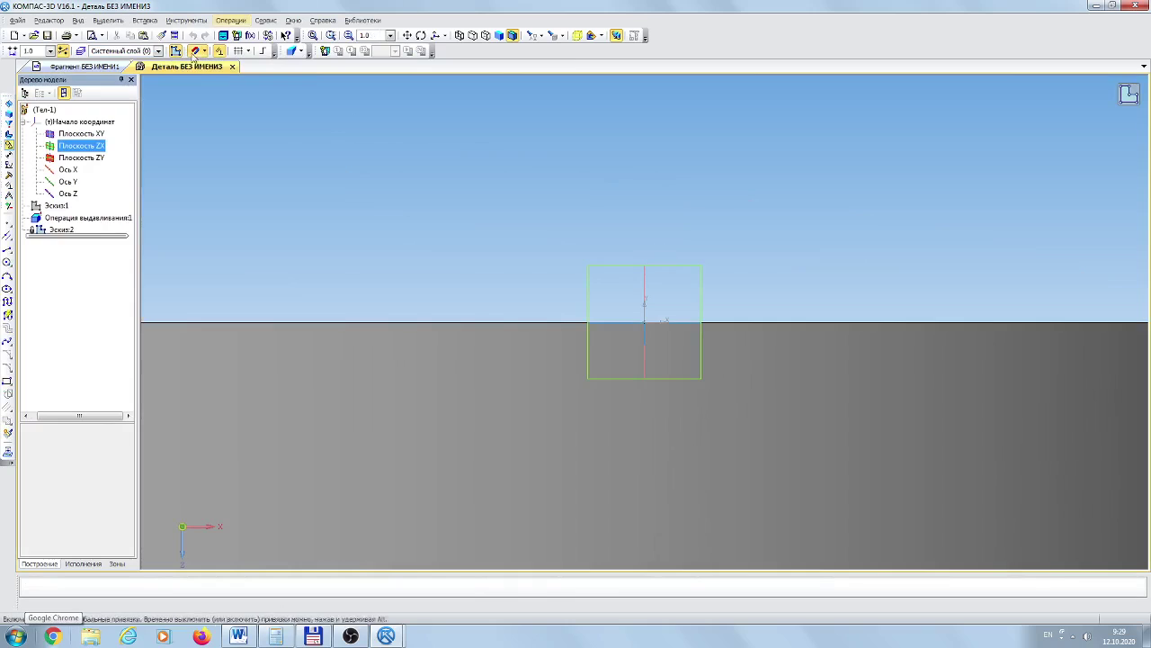
# Paste the copied pair of spaced roll circles into the ZX sketch with their base point at the origin
pyautogui.click(143, 35)
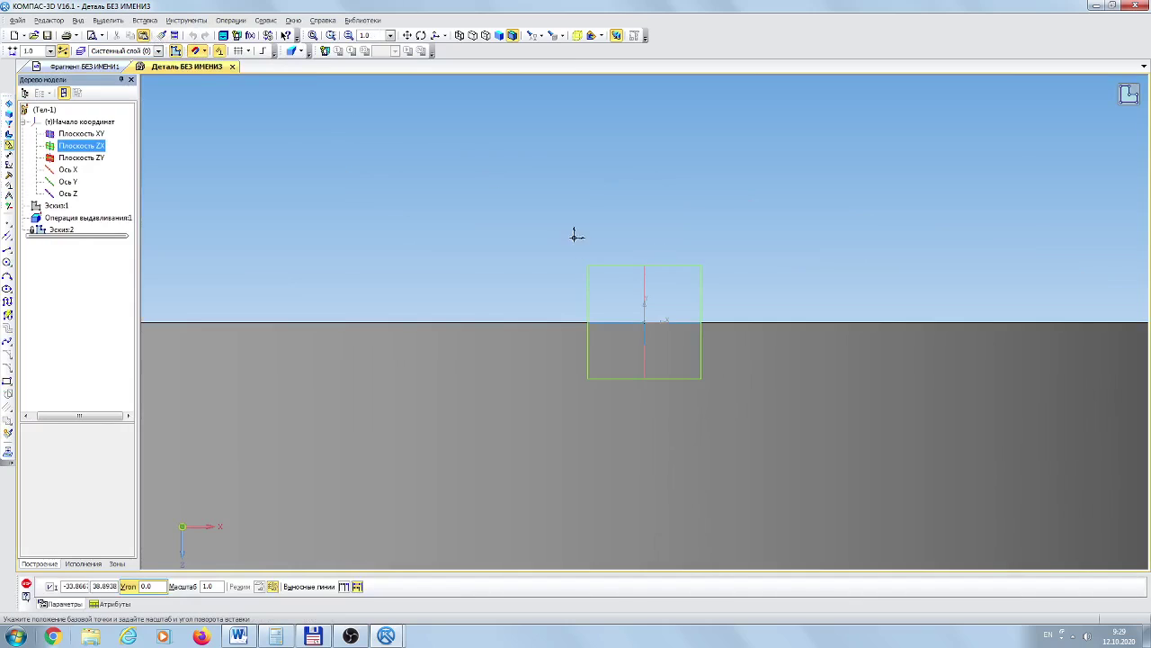
pyautogui.click(645, 314)
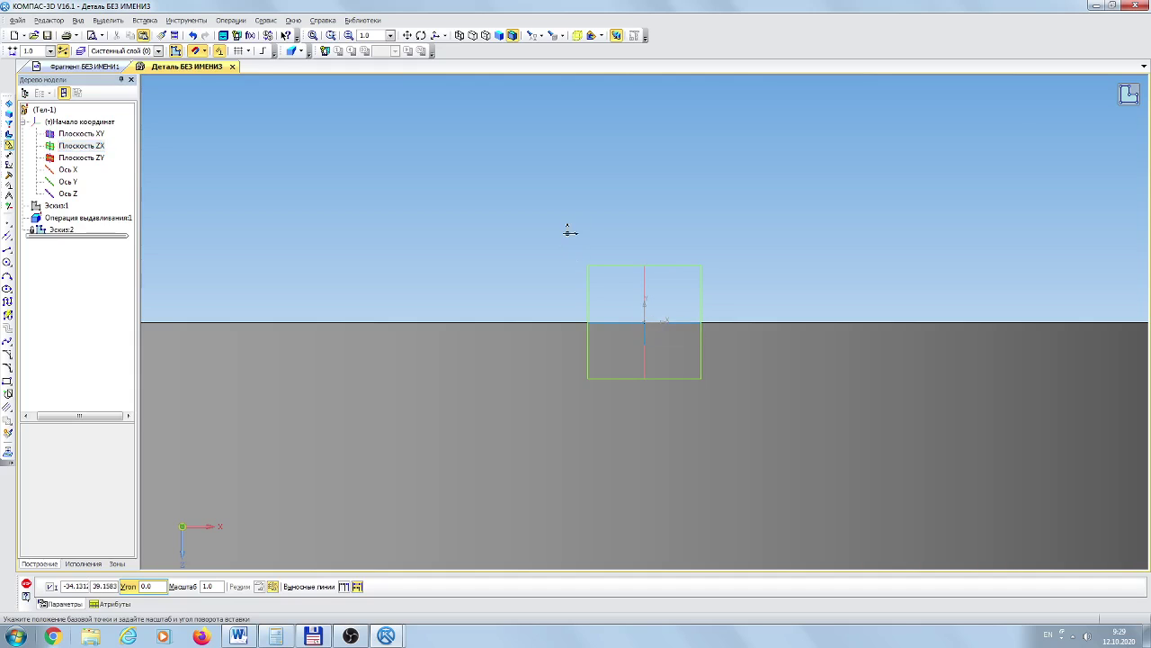
pyautogui.scroll(-8, 600, 210)
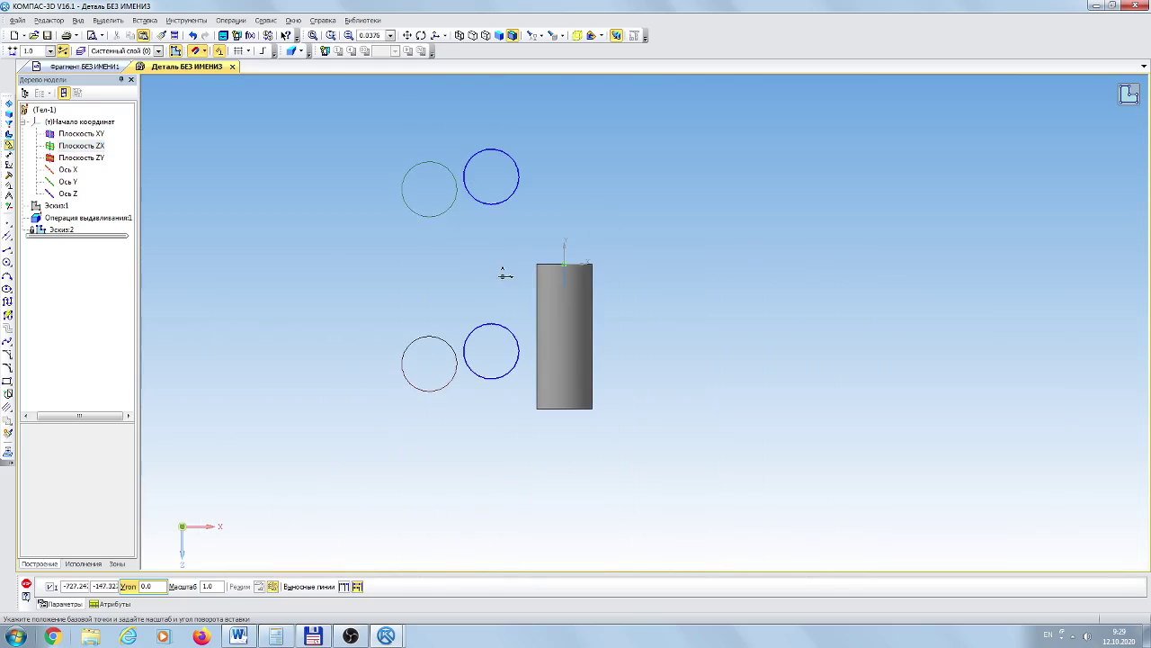
pyautogui.click(26, 584)
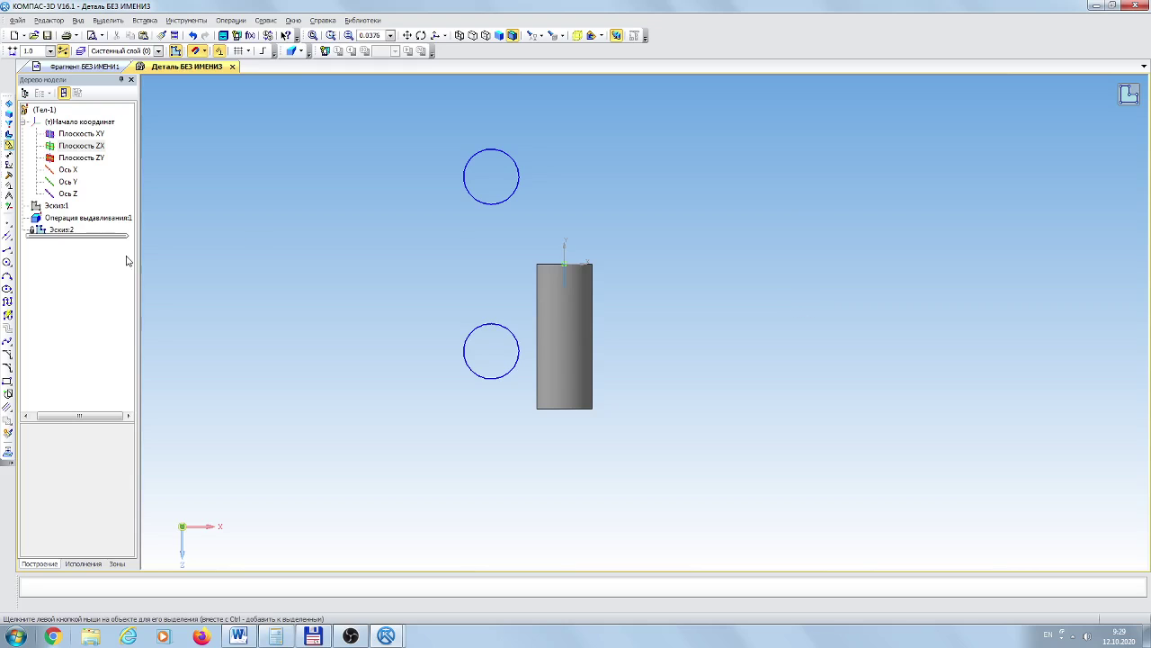
# Extrude the second pair of roll circles 1700 mm, keeping all resulting parts
pyautogui.click(9, 115)
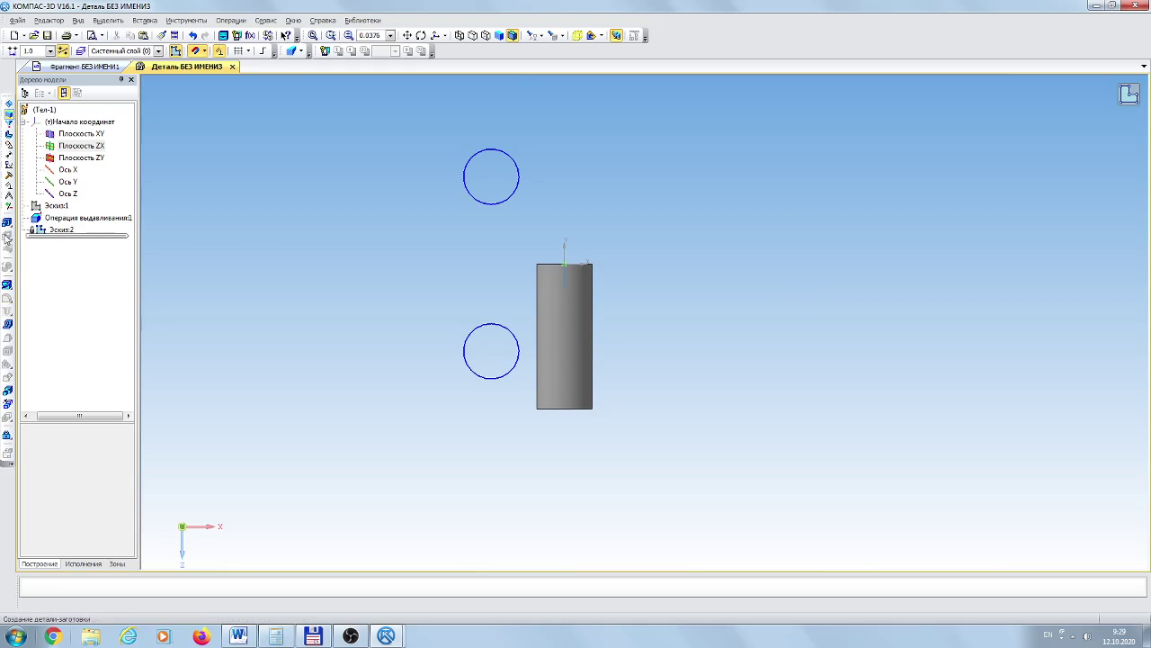
pyautogui.click(7, 222)
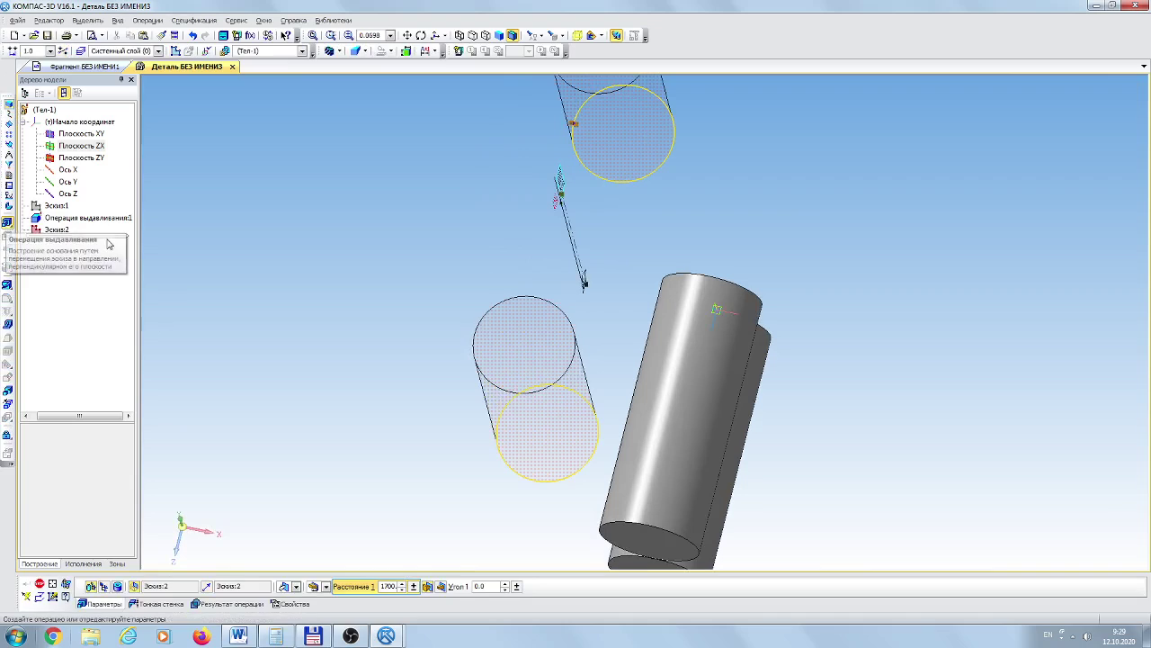
pyautogui.click(26, 585)
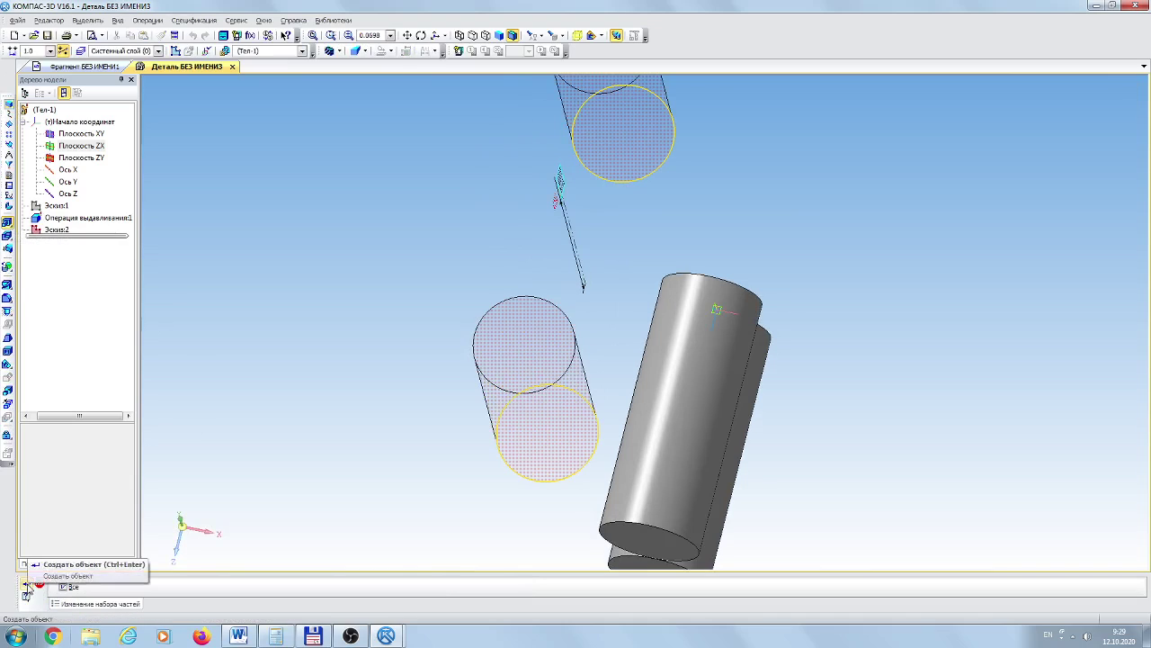
pyautogui.click(27, 586)
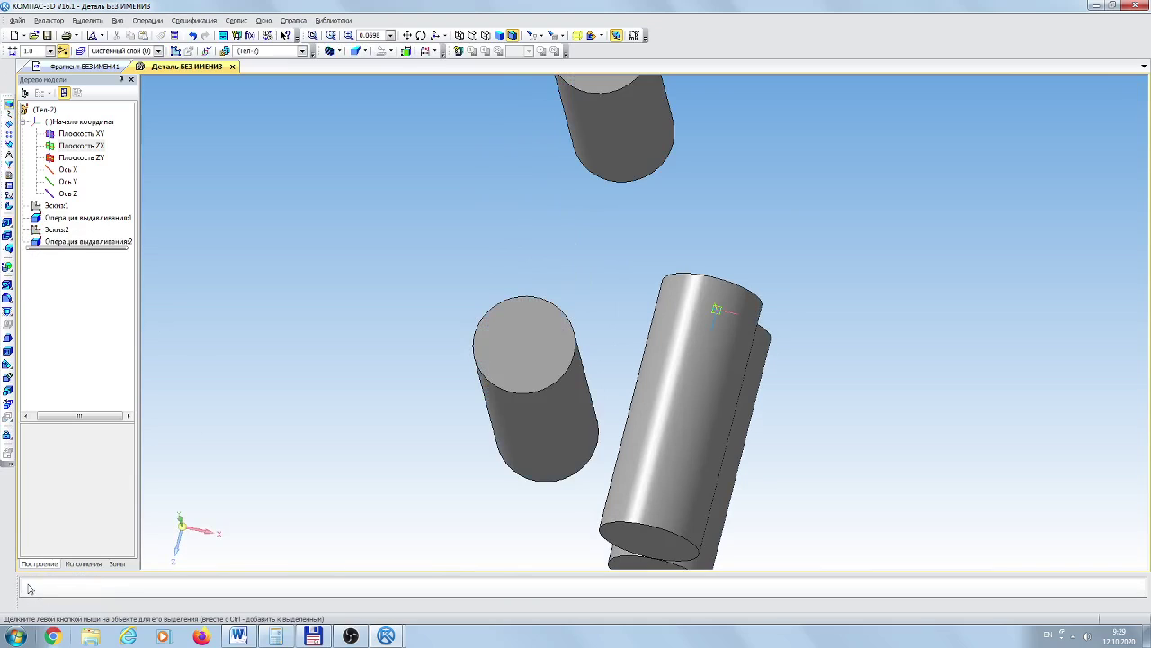
# Examine the two roll pairs from the side and check which extrusion operation produces each pair
pyautogui.click(421, 35)
pyautogui.moveTo(776, 464); pyautogui.dragTo(887, 411)
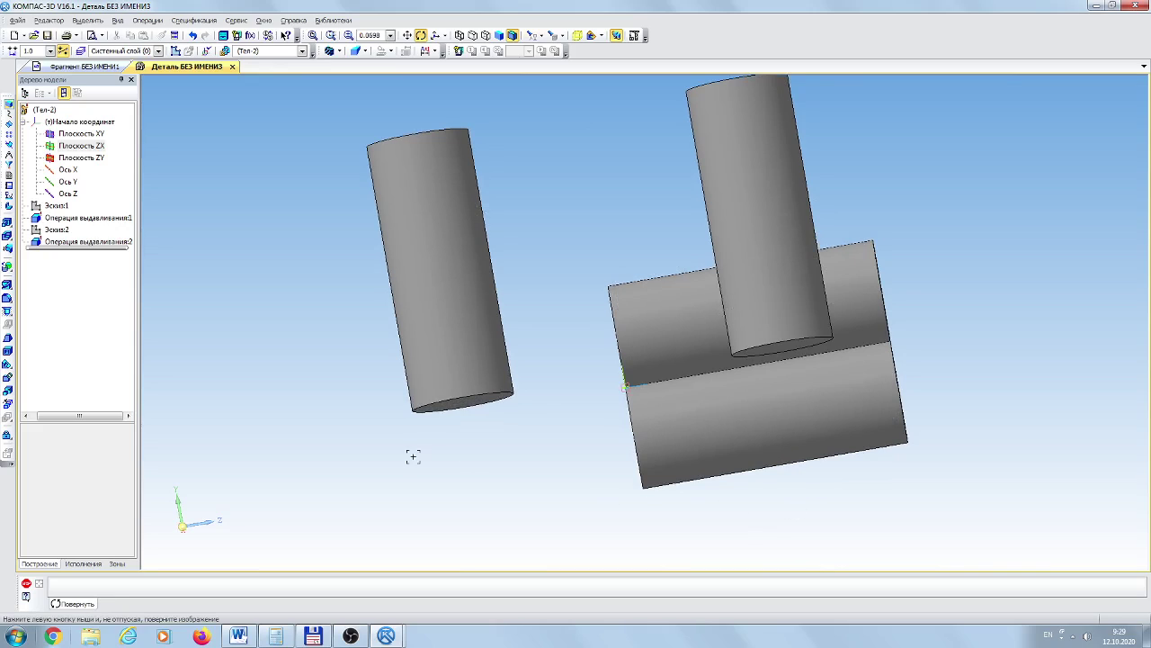
pyautogui.click(26, 583)
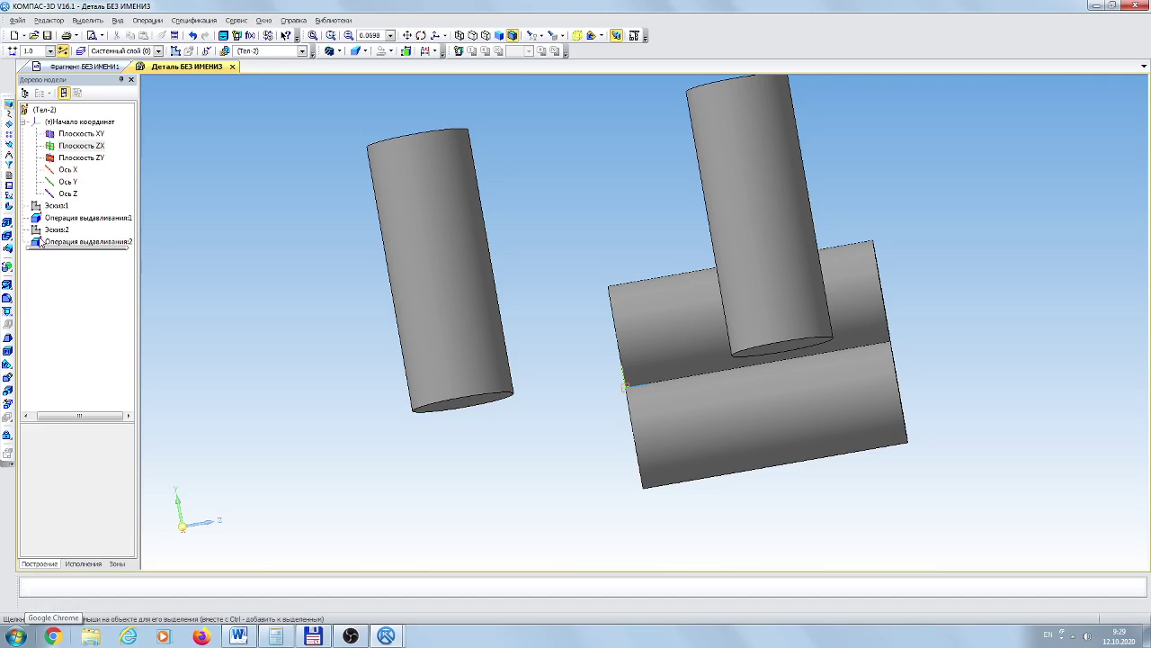
pyautogui.click(78, 220)
pyautogui.click(84, 244)
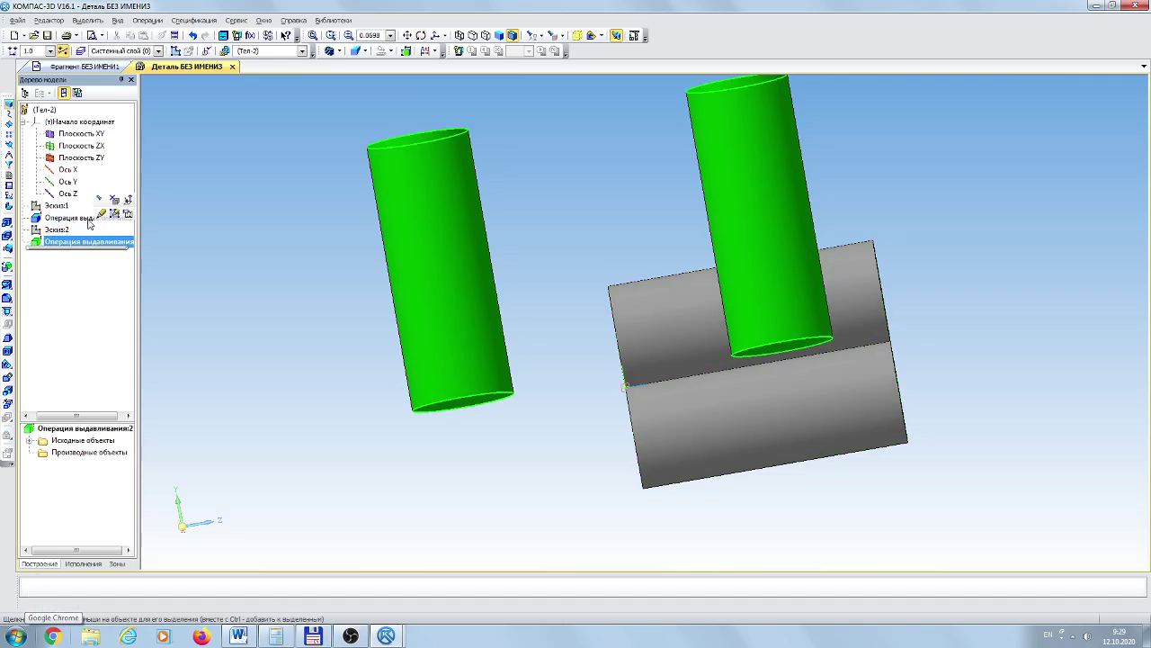
pyautogui.click(86, 218)
pyautogui.click(84, 244)
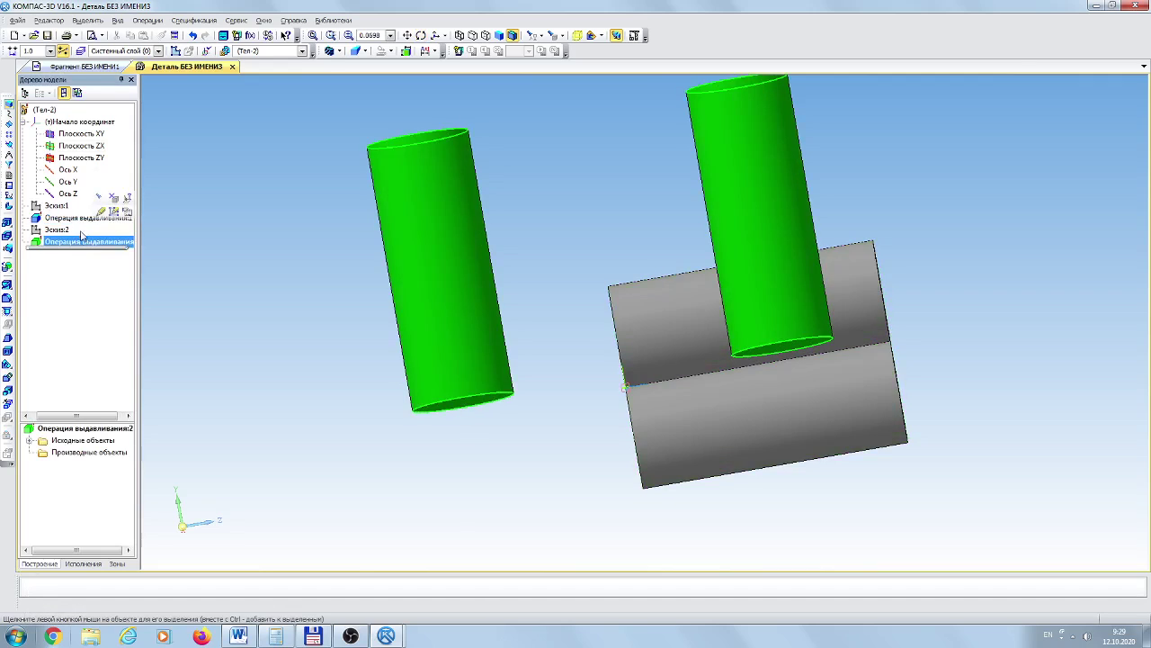
# Edit the first extrusion so the touching roll pair extends in two directions, 850 mm to each side of its sketch plane
pyautogui.click(70, 218)
pyautogui.rightClick(69, 222)
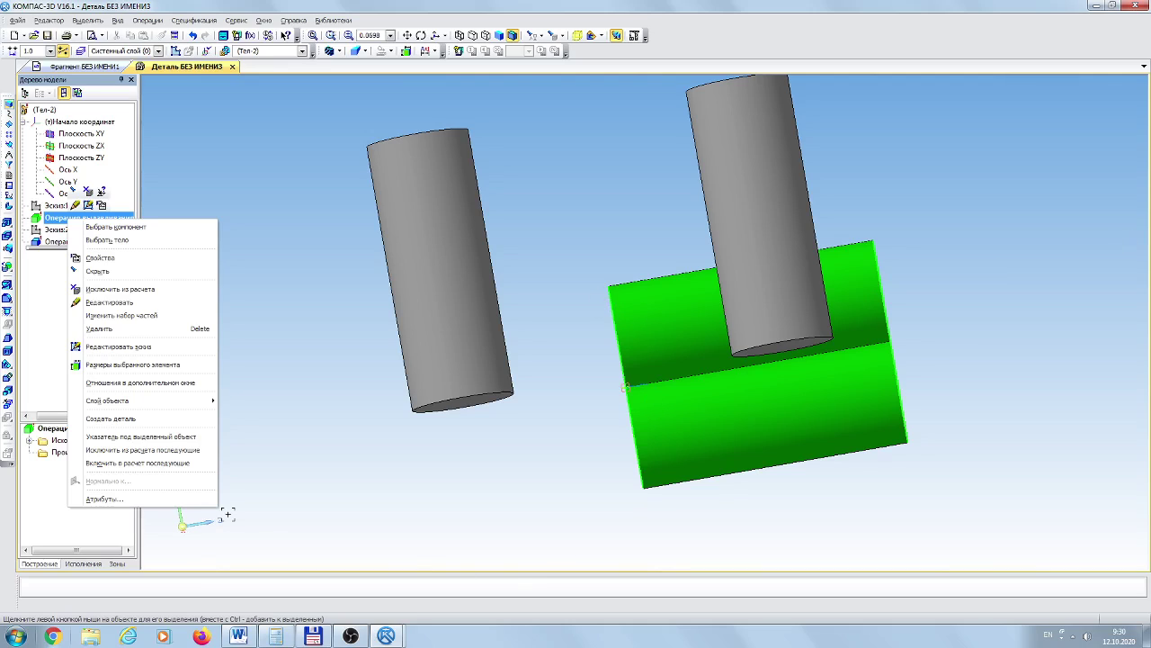
pyautogui.click(99, 303)
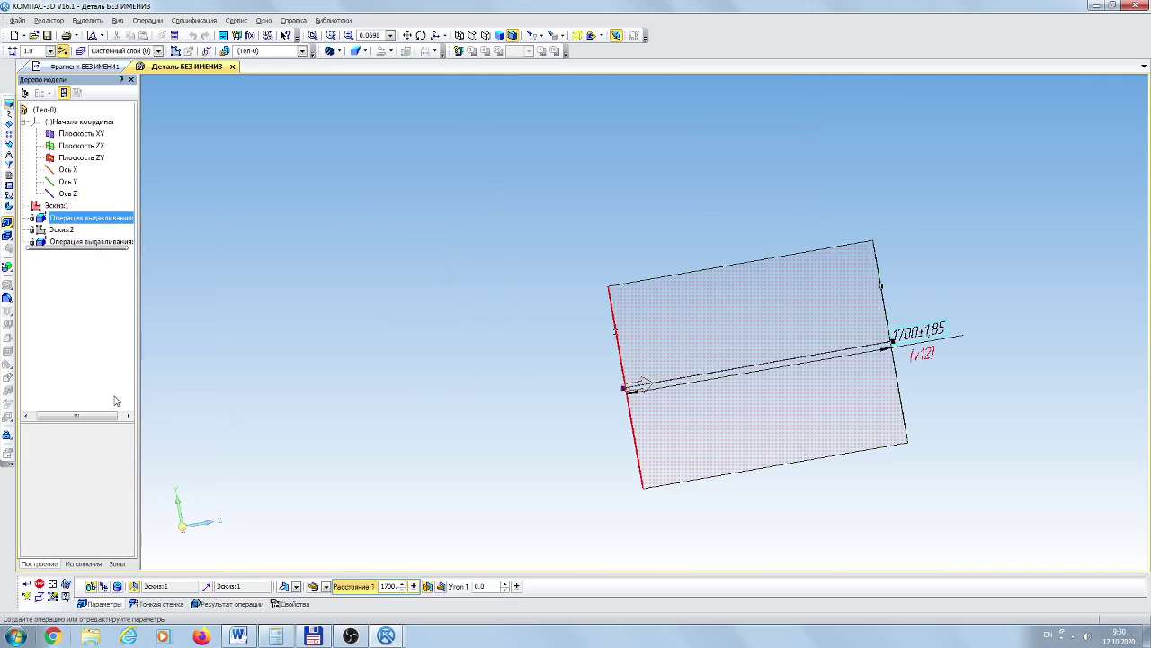
pyautogui.click(296, 586)
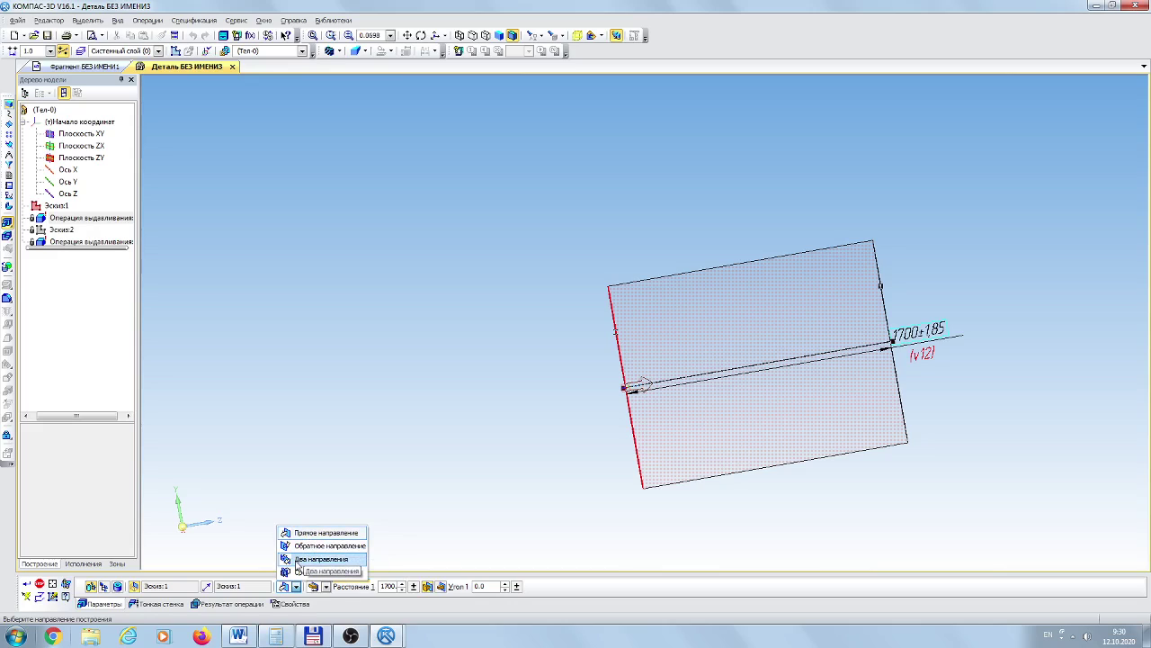
pyautogui.click(298, 564)
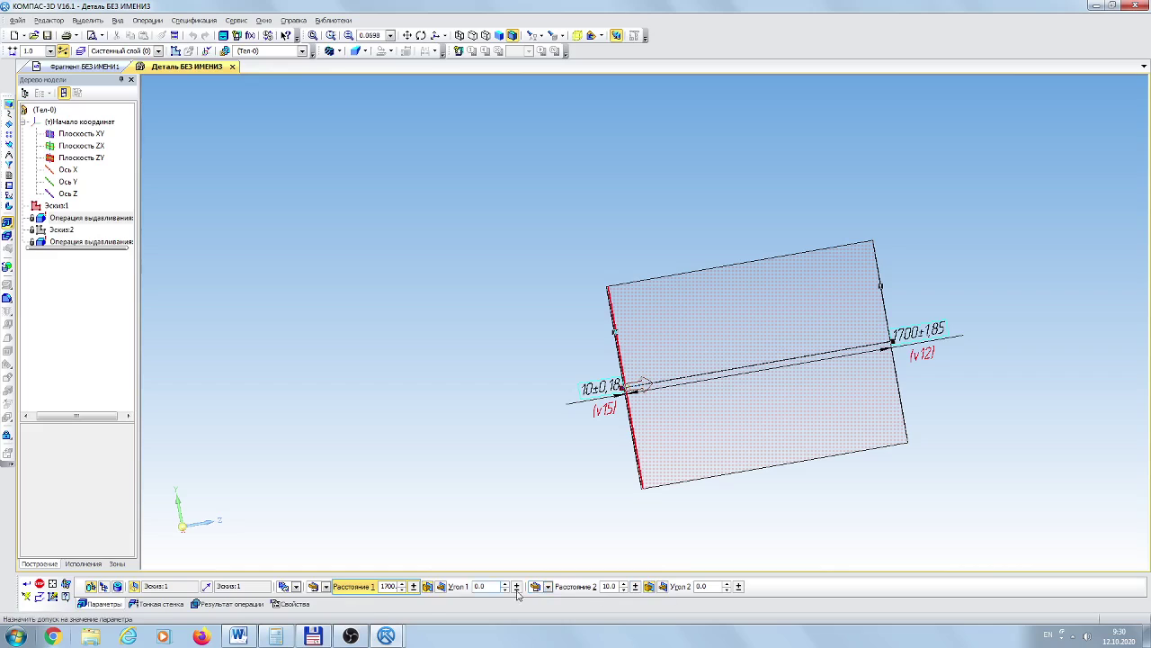
pyautogui.click(382, 586)
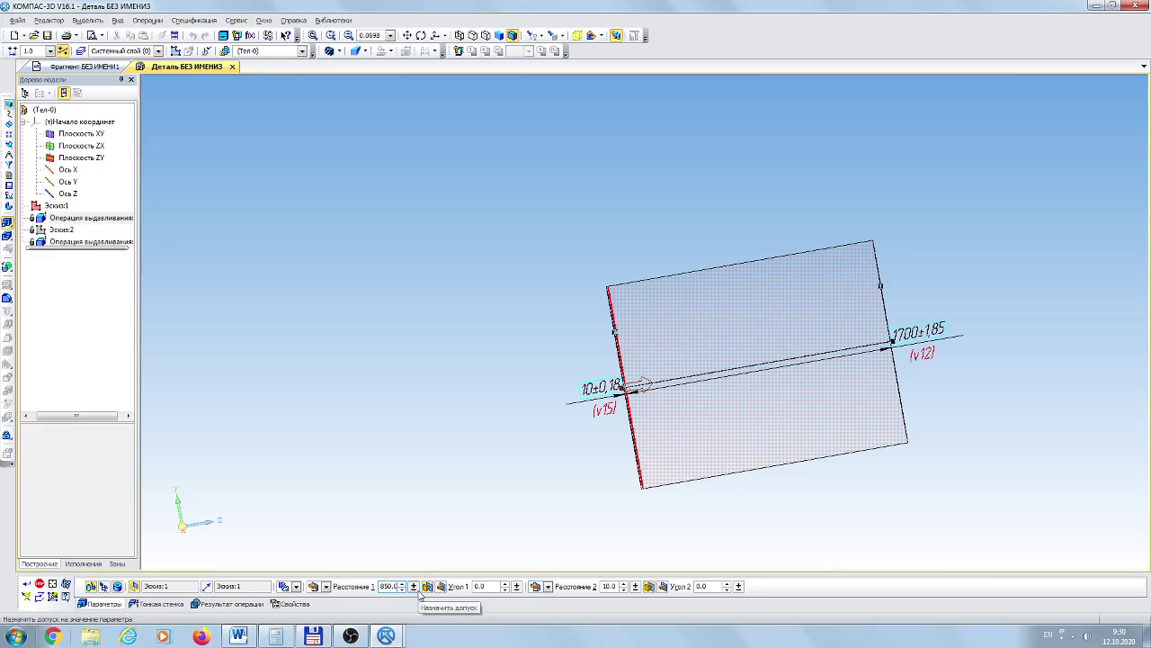
pyautogui.press('Return')
pyautogui.click(616, 592)
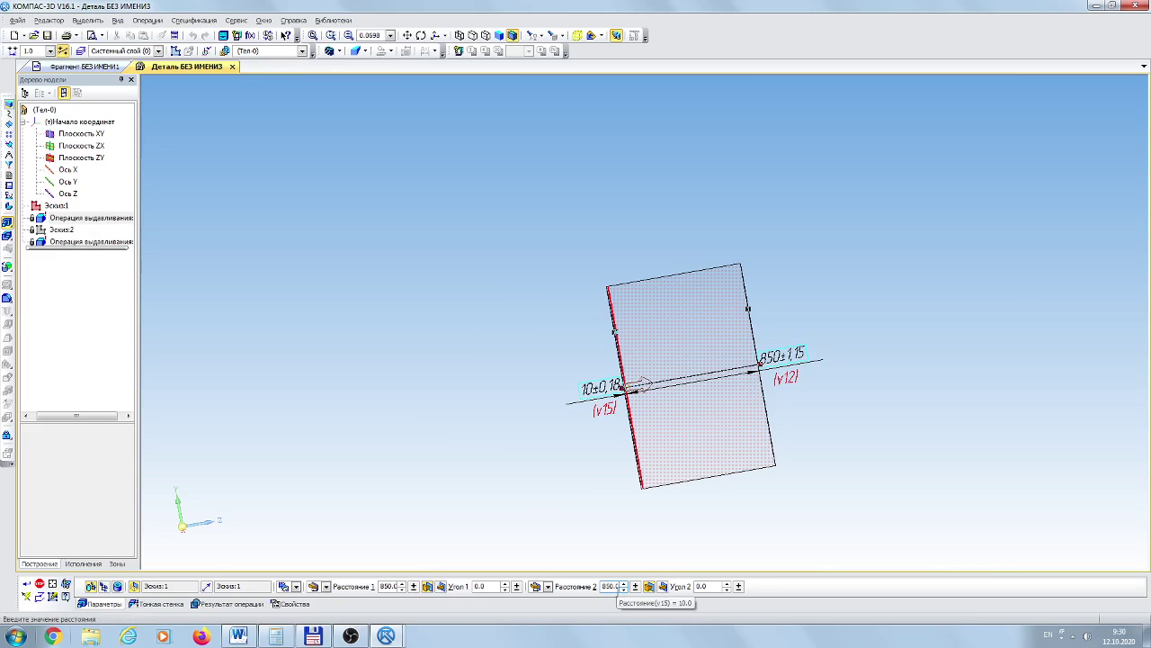
pyautogui.press('Return')
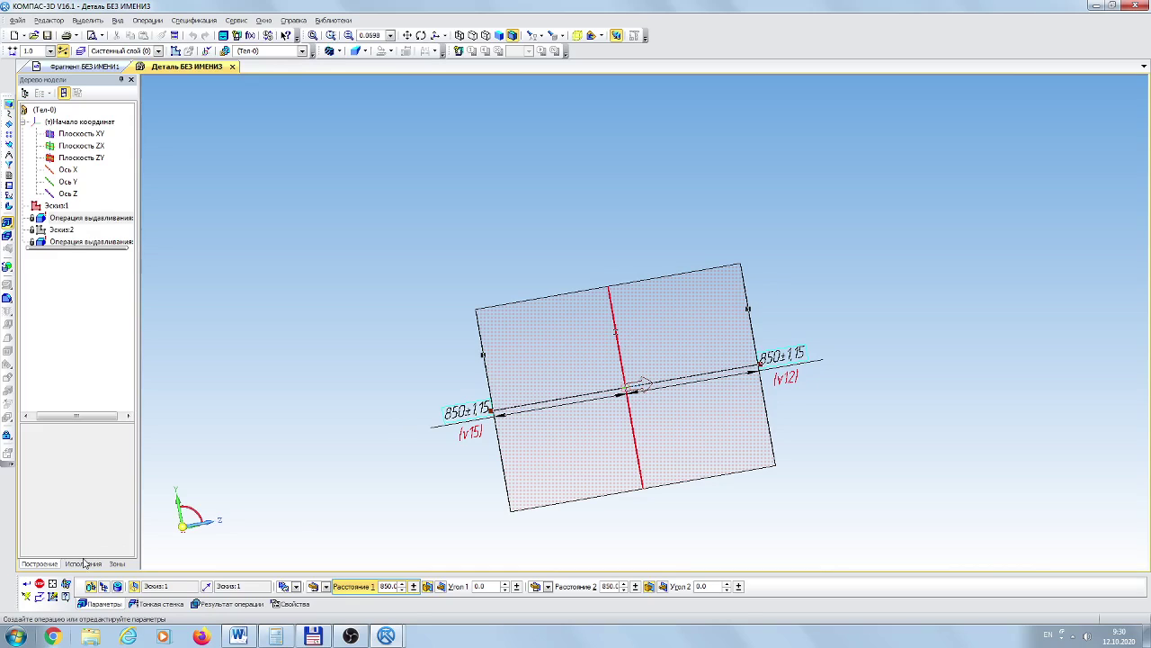
pyautogui.click(26, 585)
pyautogui.click(26, 584)
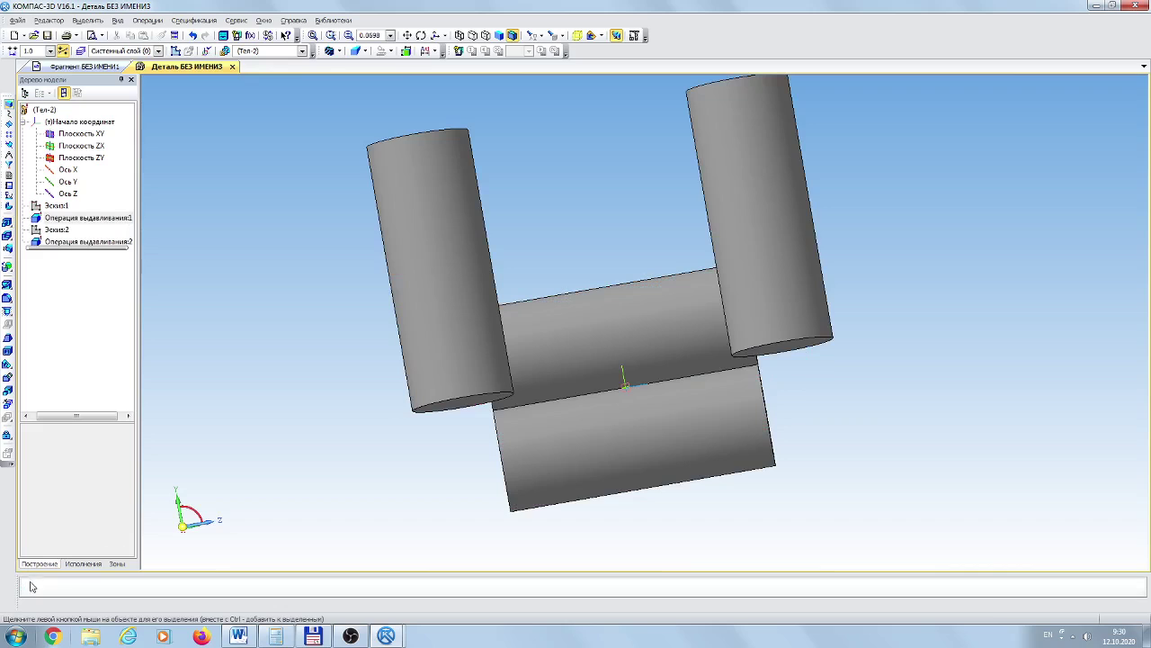
# Edit the second extrusion so the spaced roll pair extends in two directions, with both distances set to 850 mm
pyautogui.click(94, 242)
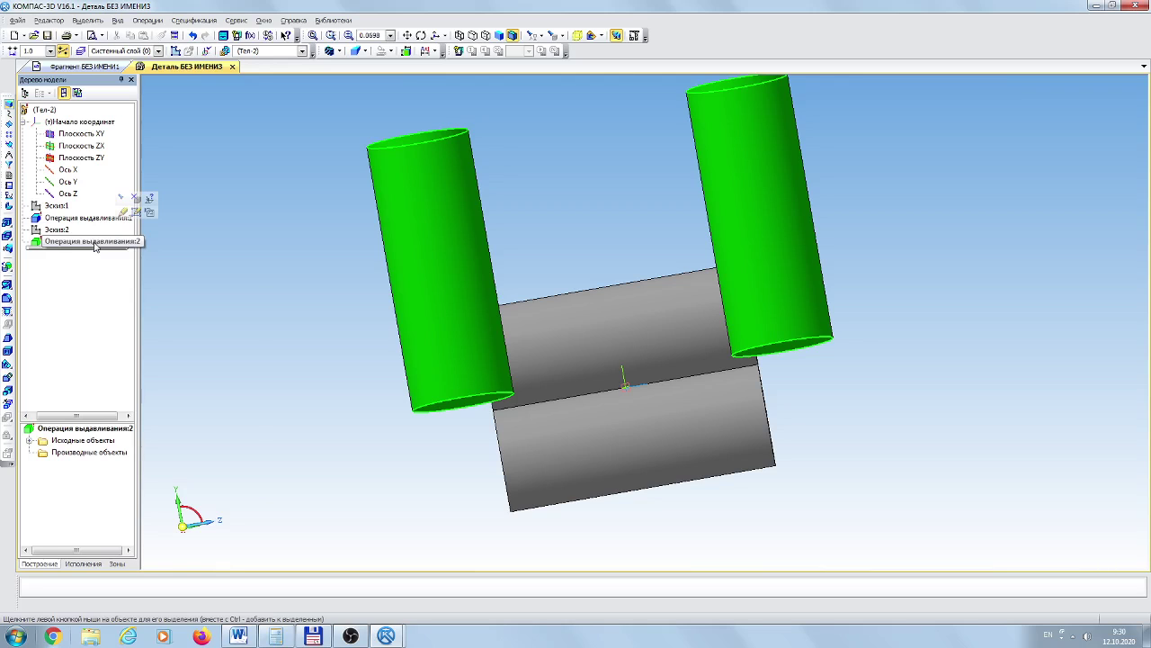
pyautogui.rightClick(95, 243)
pyautogui.click(128, 331)
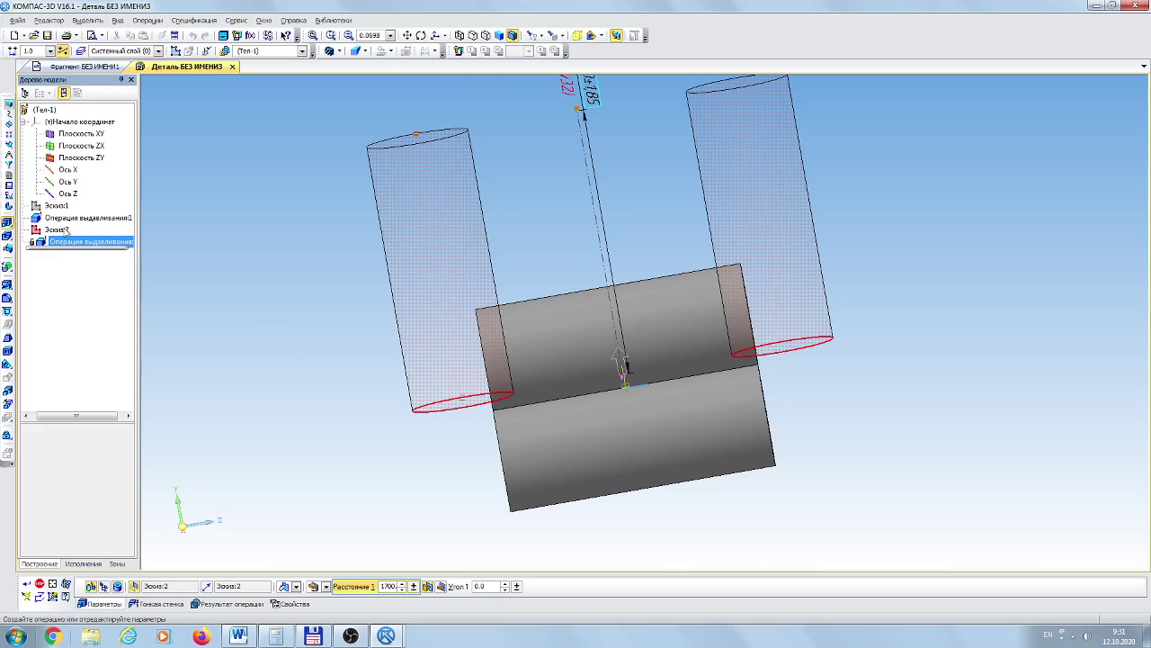
pyautogui.click(298, 586)
pyautogui.click(297, 562)
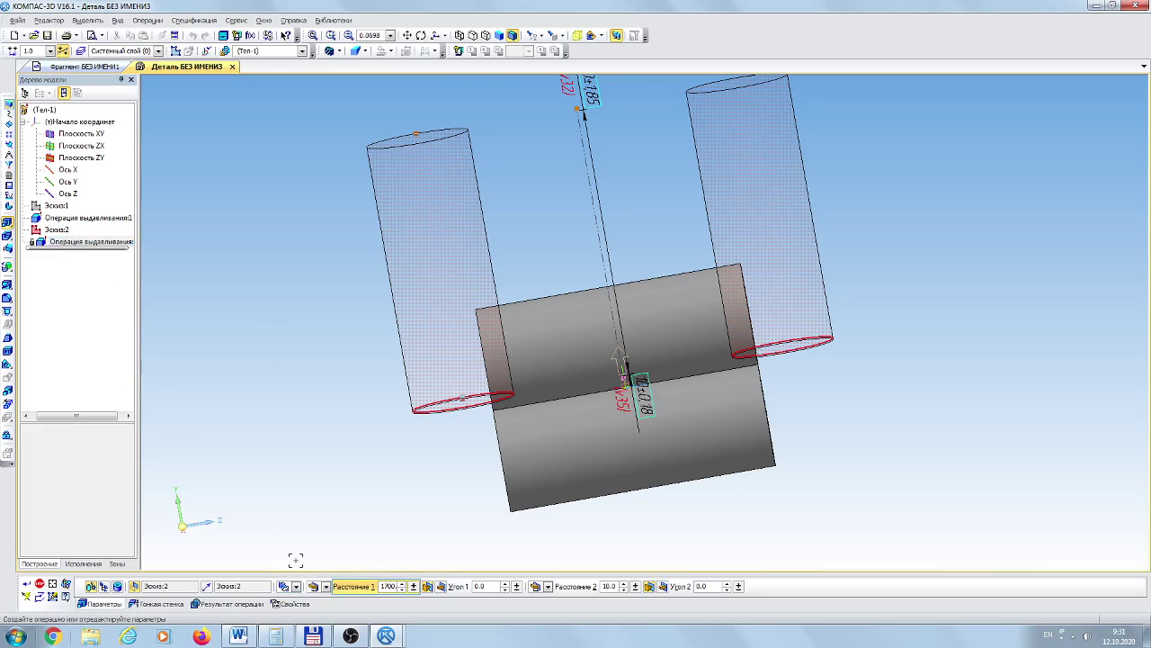
pyautogui.click(381, 587)
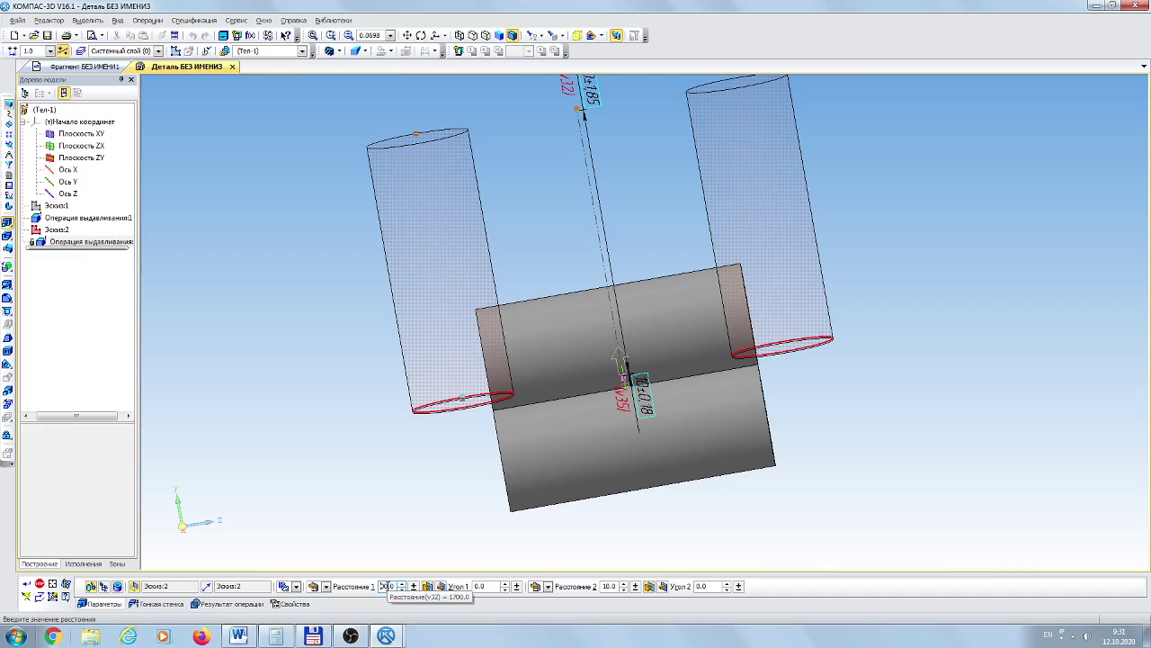
pyautogui.press('Return')
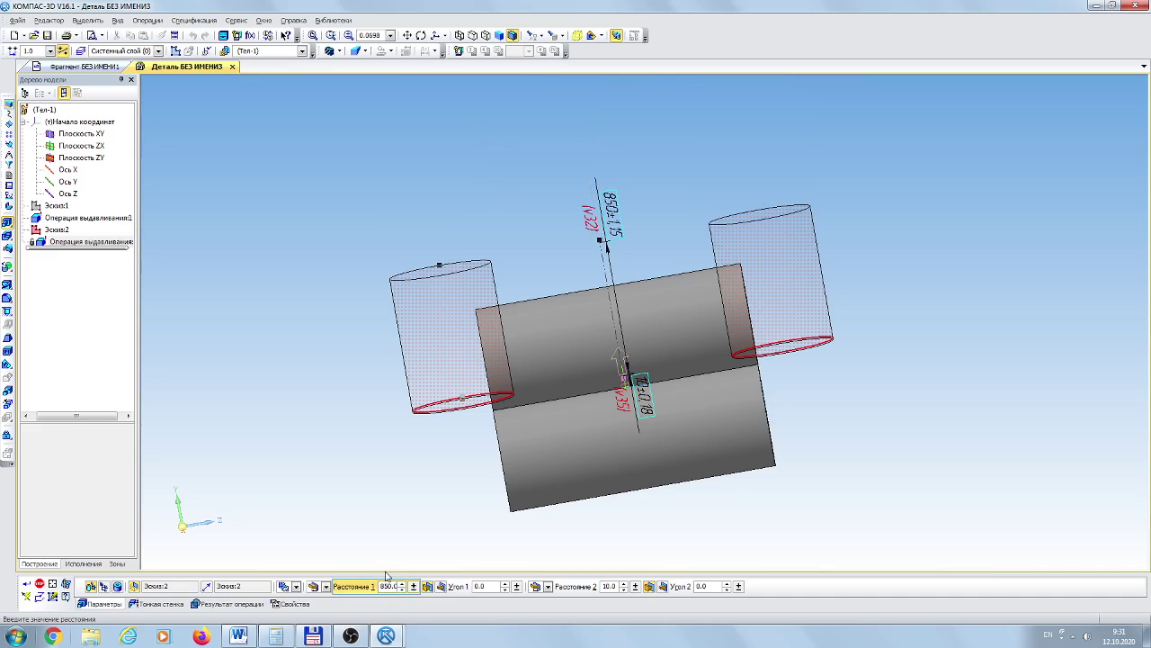
pyautogui.click(607, 586)
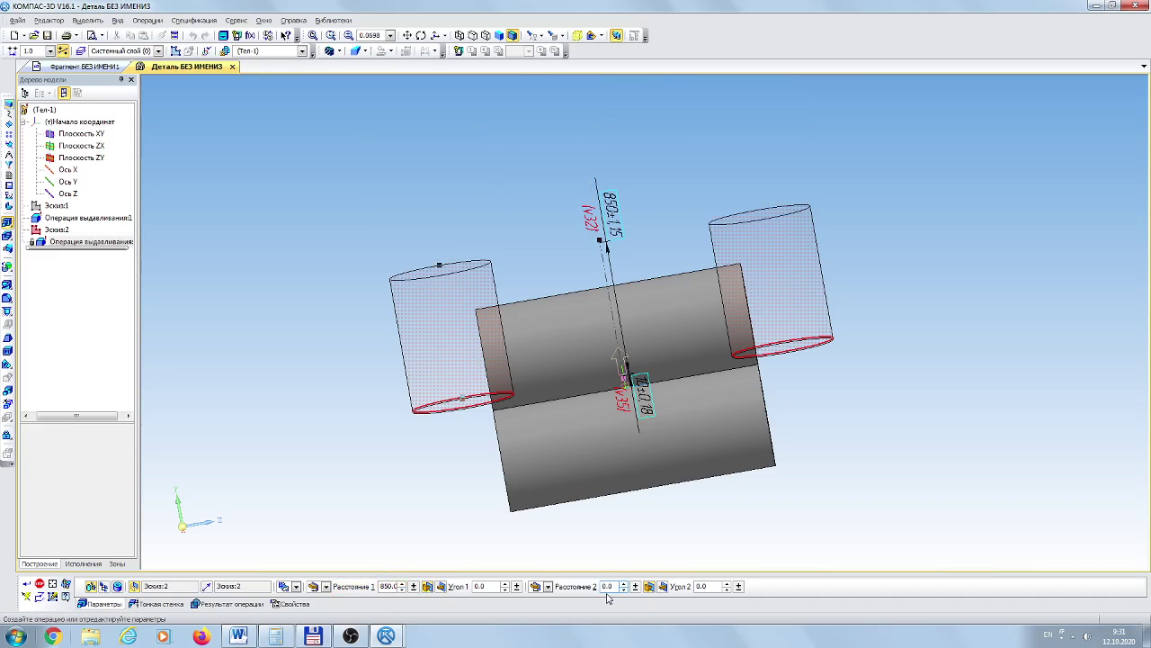
pyautogui.press('Return')
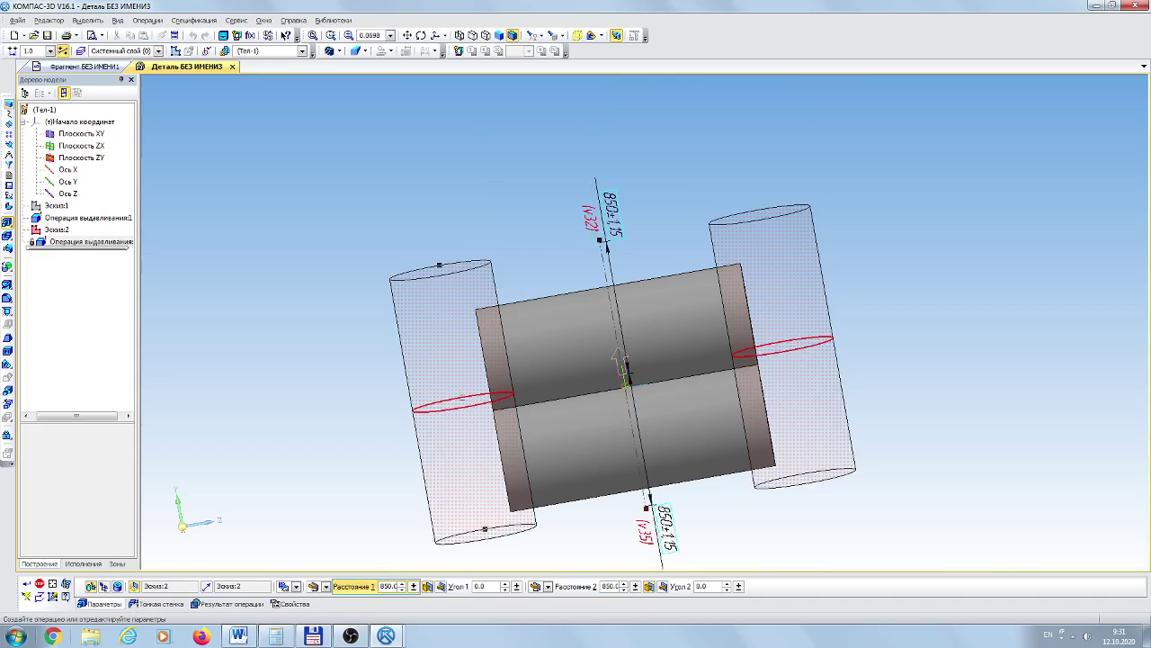
pyautogui.click(27, 583)
pyautogui.click(26, 585)
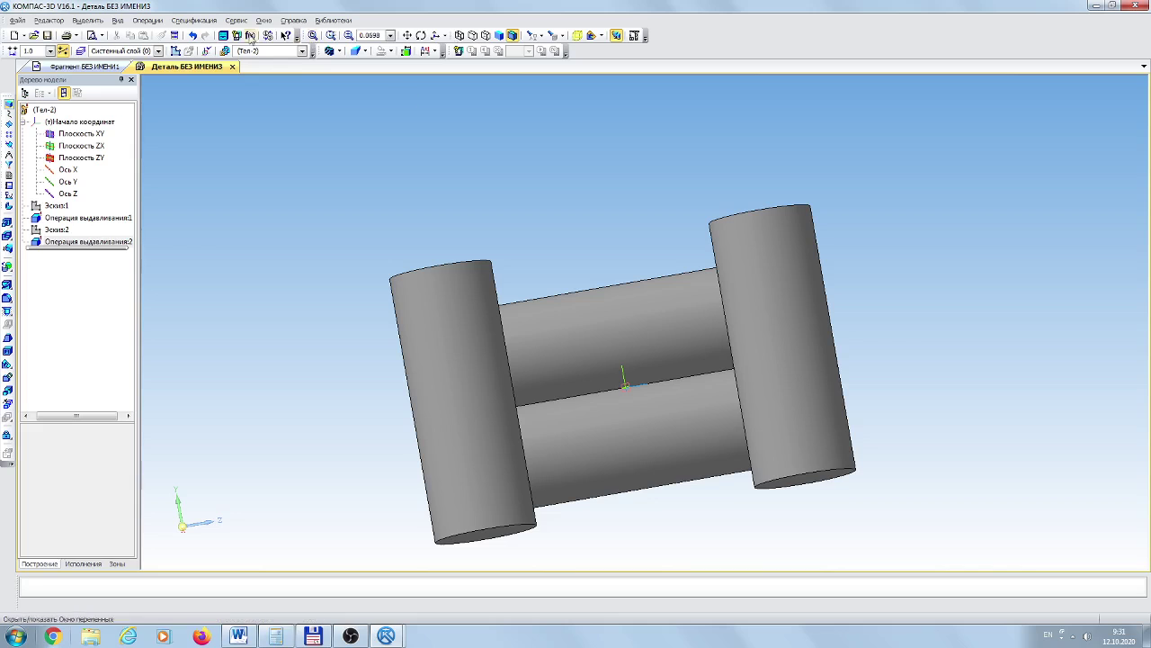
# Inspect the arrangement of both roll pairs from several sides and close the roll part without saving it
pyautogui.click(420, 35)
pyautogui.moveTo(882, 357); pyautogui.dragTo(796, 490)
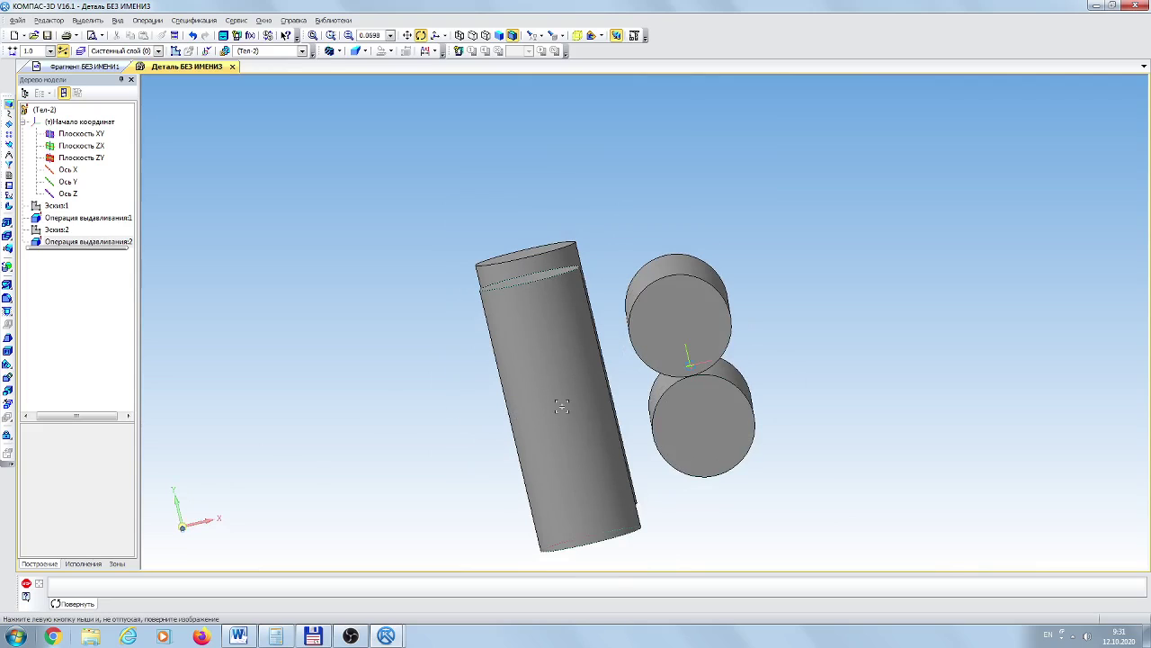
pyautogui.press('Escape')
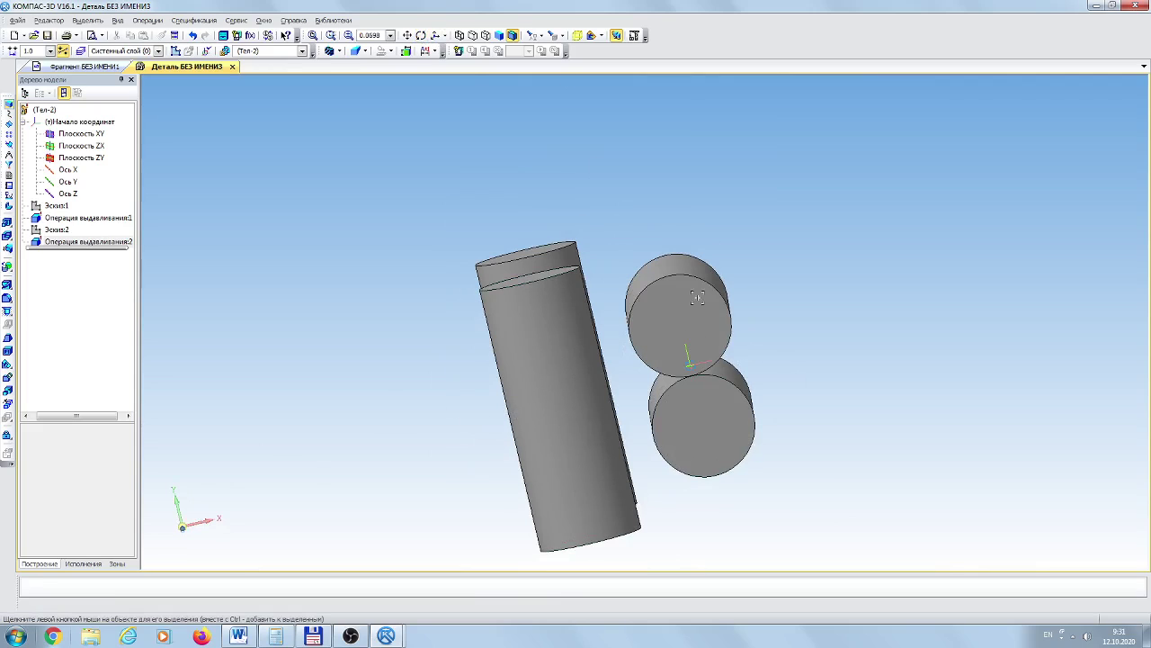
pyautogui.press('F3')
pyautogui.moveTo(774, 337); pyautogui.dragTo(701, 410)
pyautogui.moveTo(703, 418); pyautogui.dragTo(692, 388)
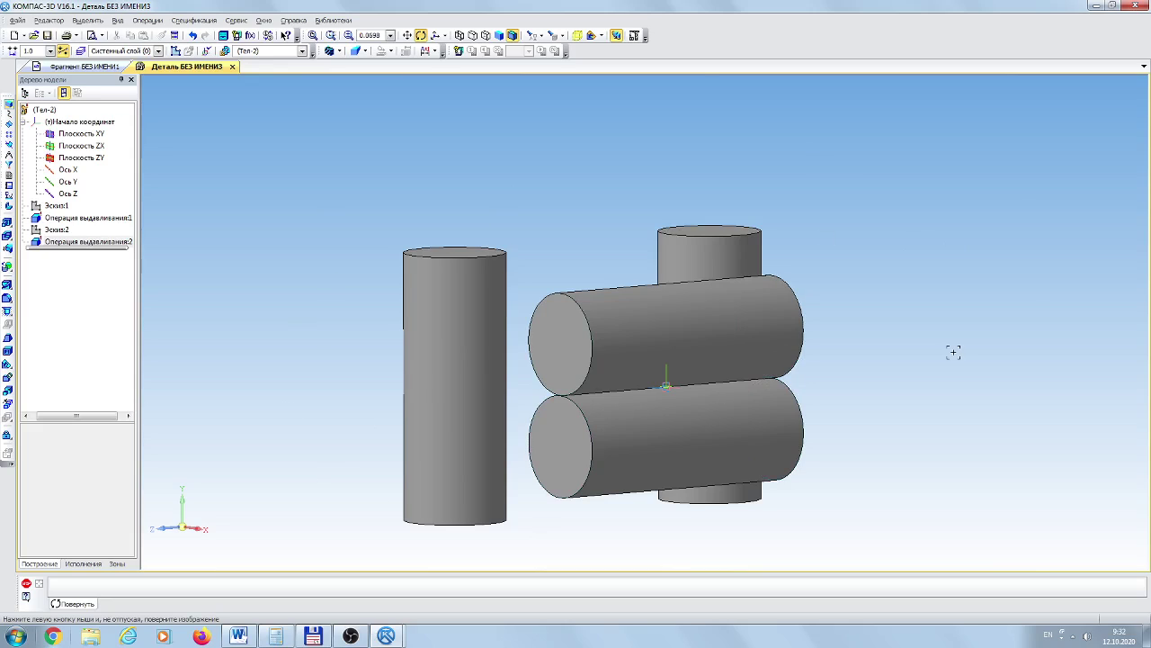
pyautogui.click(232, 66)
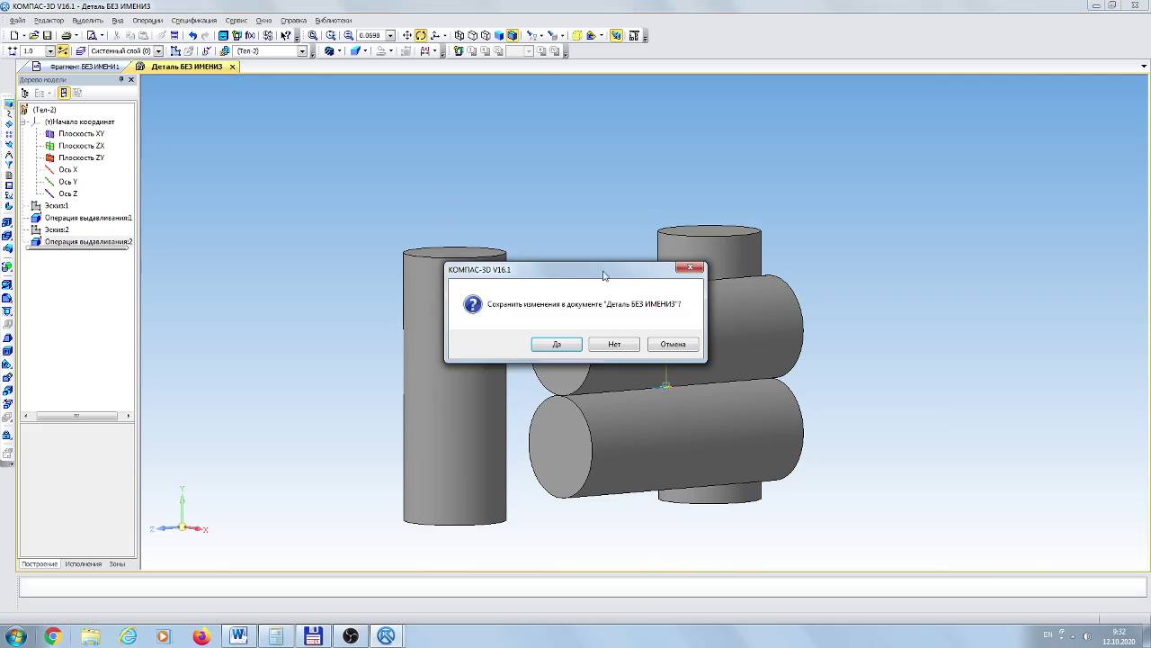
pyautogui.click(626, 348)
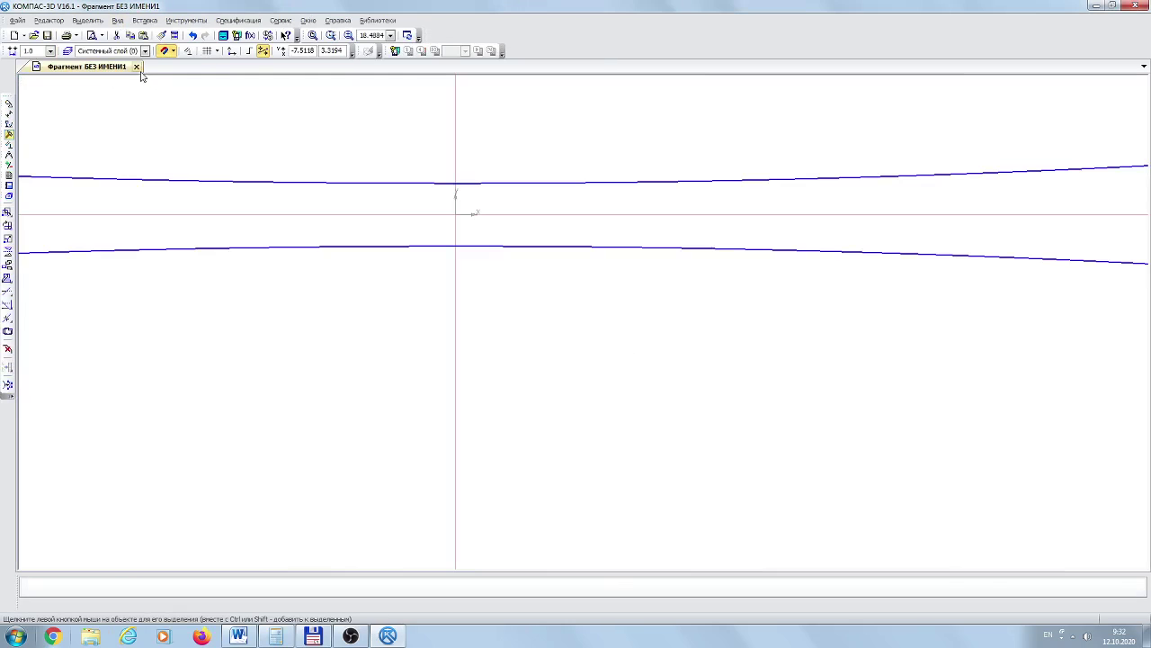
# Select all four roll circles together with the strip segment in the fragment
pyautogui.scroll(-5, 608, 223)
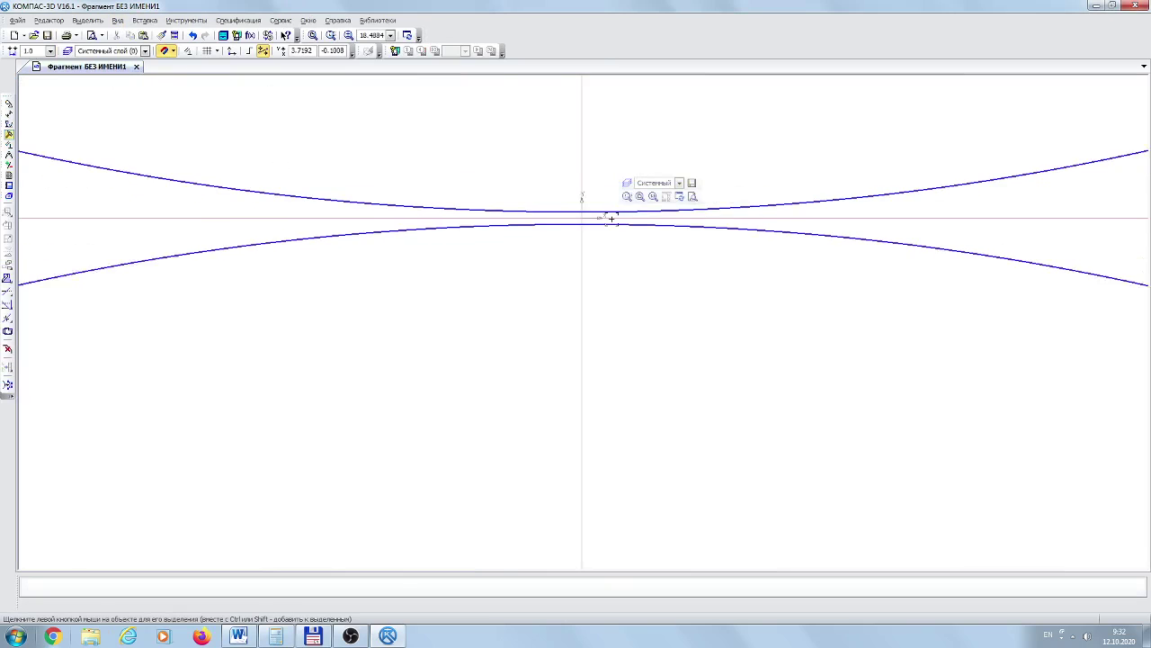
pyautogui.scroll(-15, 611, 218)
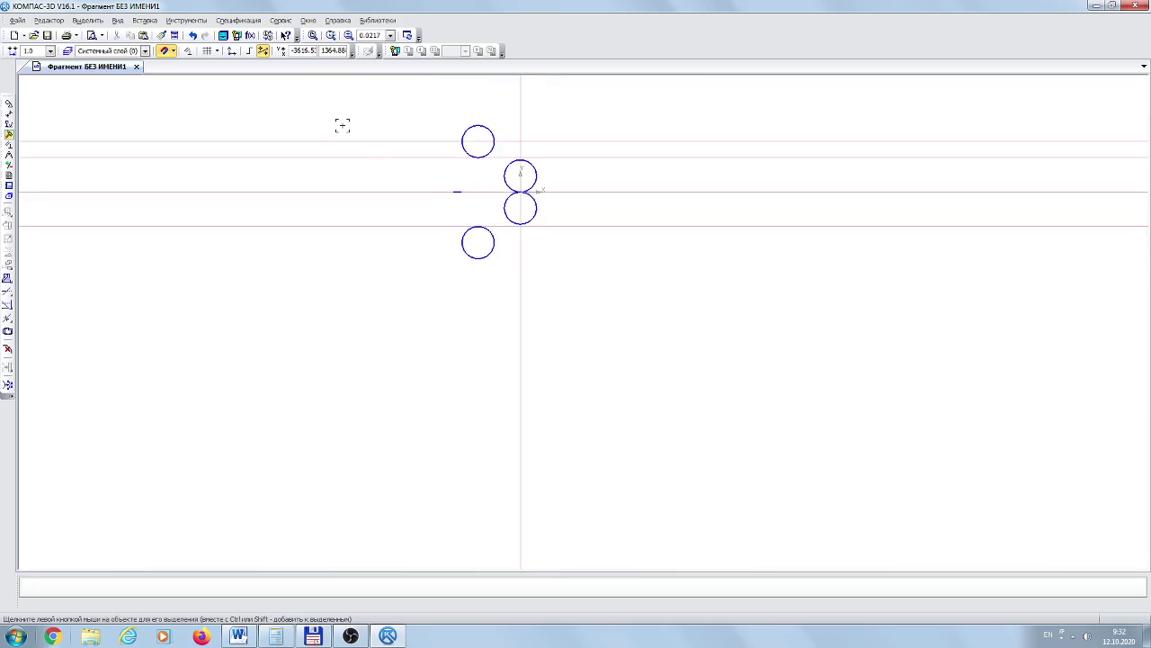
pyautogui.moveTo(342, 126); pyautogui.dragTo(340, 201, button='middle')
pyautogui.moveTo(276, 97); pyautogui.dragTo(629, 517)
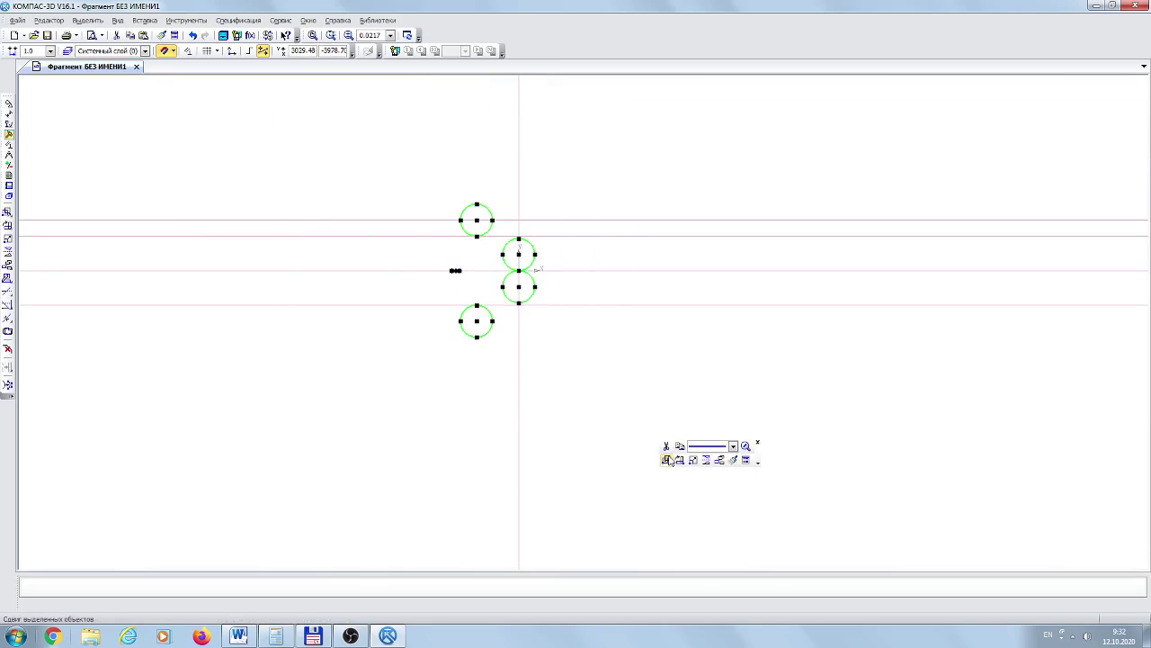
# Delete the selected circles and the three horizontal auxiliary lines above and below the origin, keeping the two lines through the origin
pyautogui.press('Delete')
pyautogui.click(462, 219)
pyautogui.press('Delete')
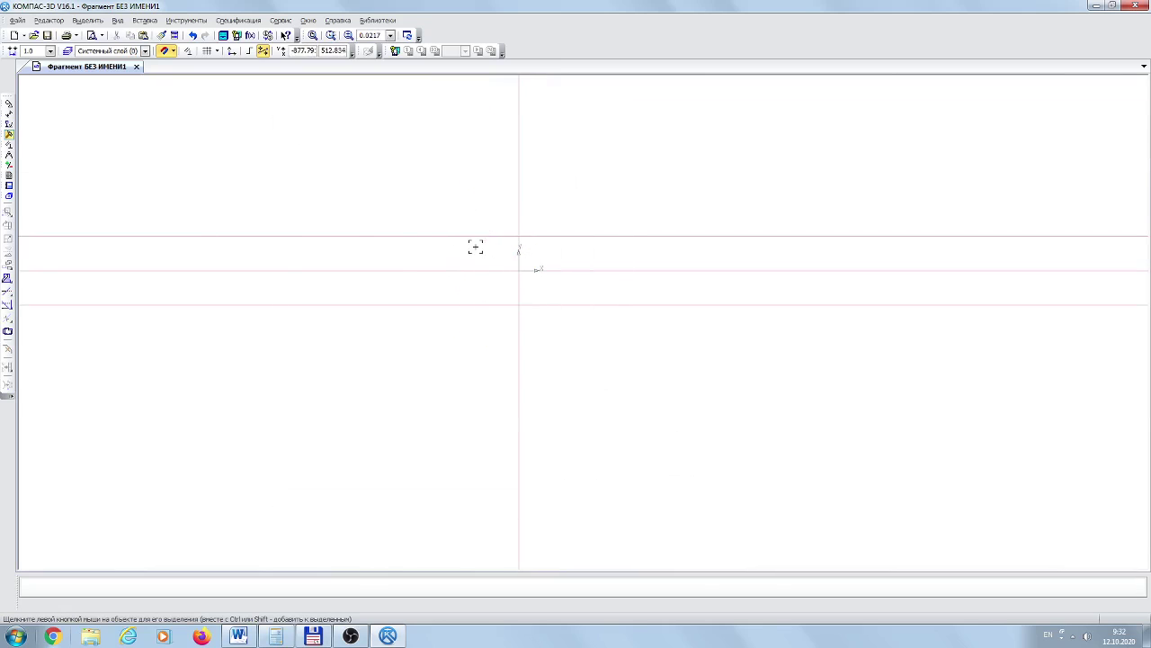
pyautogui.click(475, 247)
pyautogui.press('Delete')
pyautogui.click(483, 307)
pyautogui.press('Delete')
# Draw a four-sided polygon centred at the origin, built on an inscribed circle of diameter 32 mm, with an angle of 45°
pyautogui.moveTo(430, 173)
pyautogui.mouseDown(button='middle')
pyautogui.moveTo(502, 252)
pyautogui.moveTo(399, 226)
pyautogui.moveTo(386, 240)
pyautogui.moveTo(329, 103)
pyautogui.mouseUp(button='middle')
pyautogui.scroll(1, 488, 270)
pyautogui.scroll(2, 402, 274)
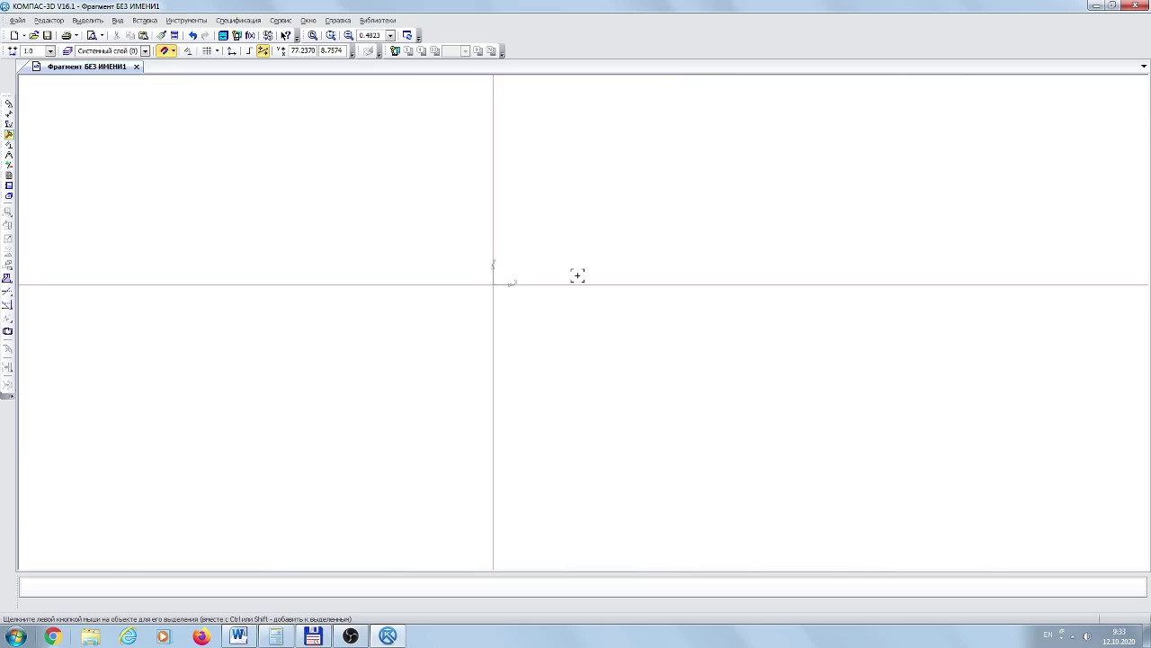
pyautogui.moveTo(577, 275)
pyautogui.mouseDown(button='middle')
pyautogui.moveTo(548, 200)
pyautogui.moveTo(491, 228)
pyautogui.moveTo(452, 272)
pyautogui.moveTo(477, 213)
pyautogui.moveTo(510, 195)
pyautogui.mouseUp(button='middle')
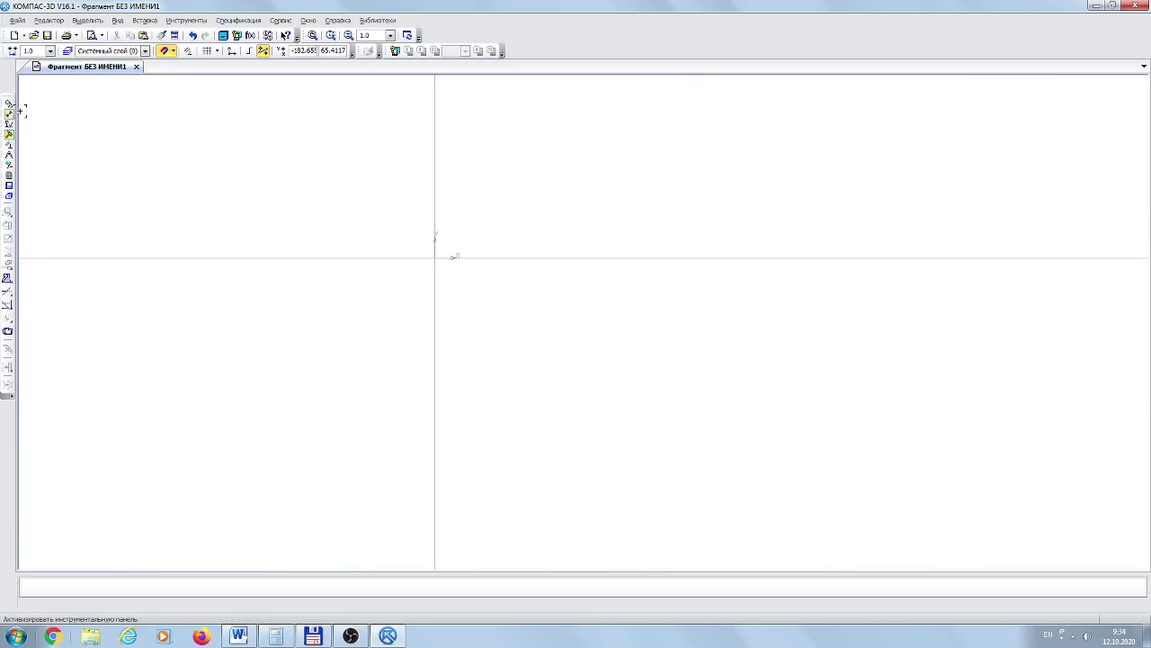
pyautogui.click(9, 112)
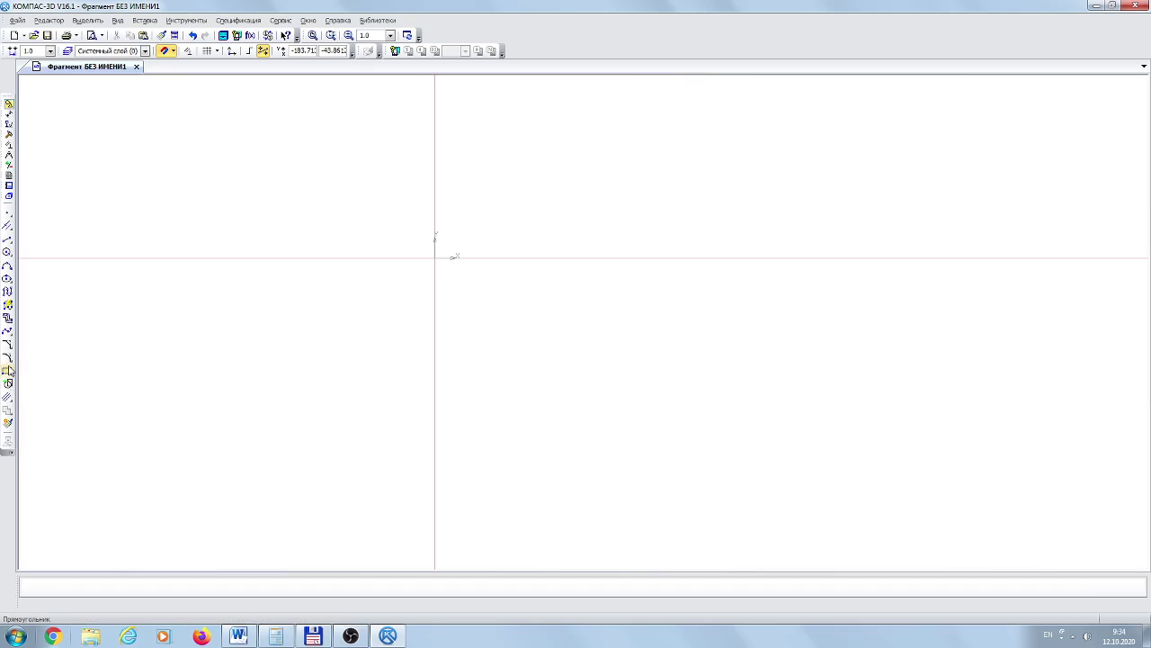
pyautogui.moveTo(9, 371); pyautogui.dragTo(54, 378)
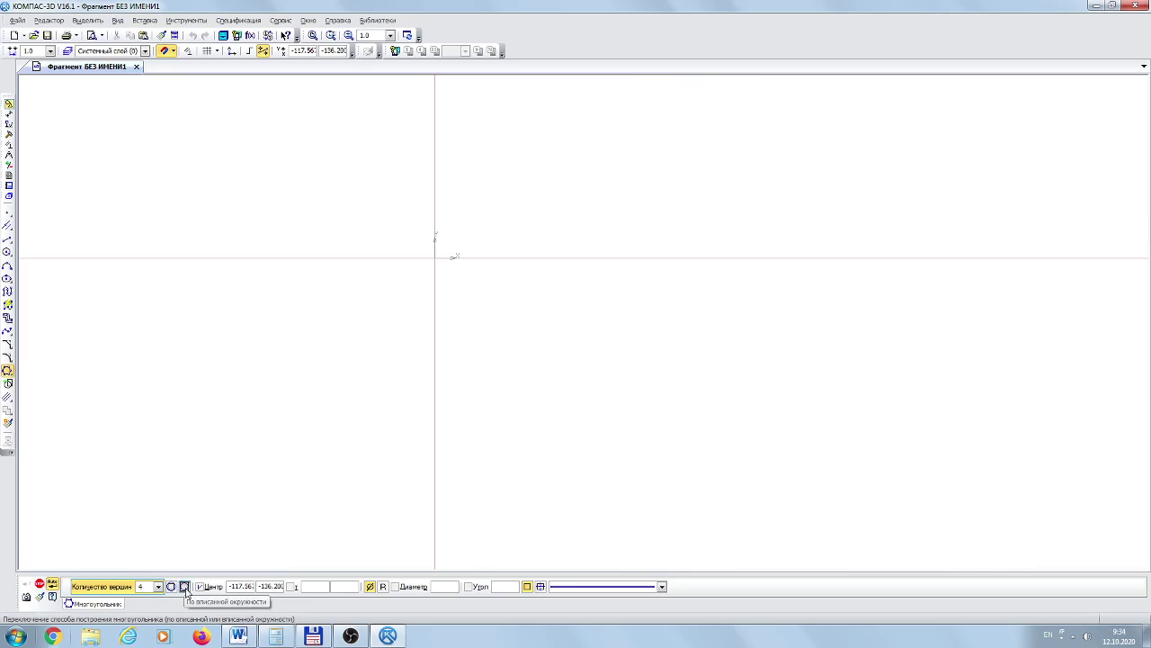
pyautogui.click(445, 585)
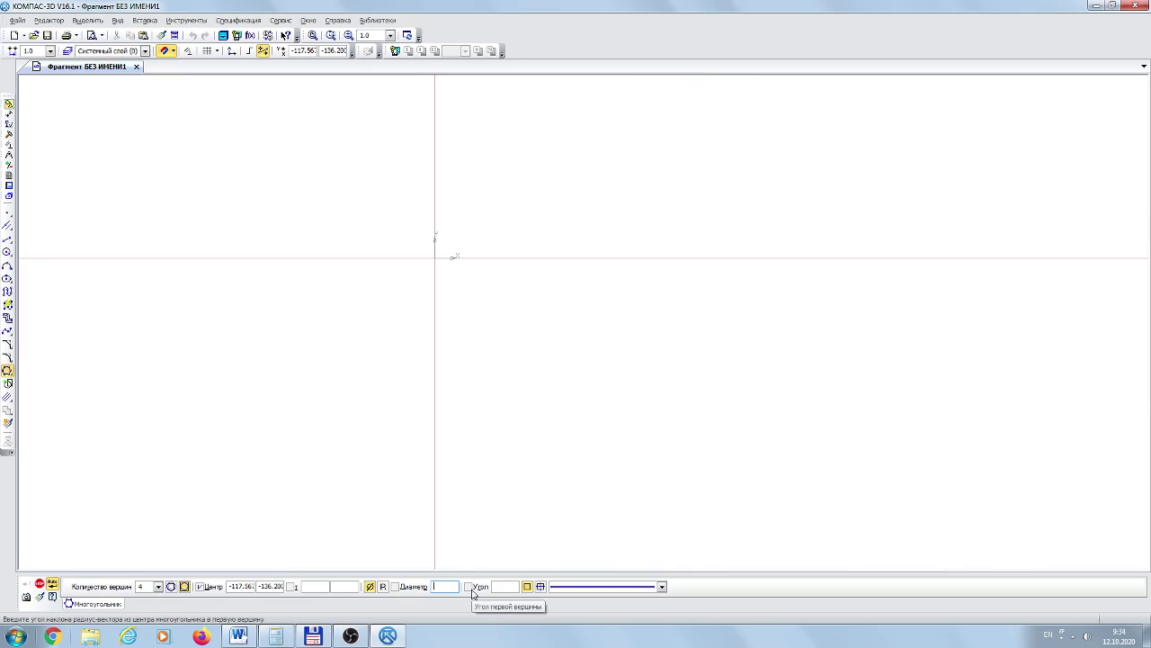
pyautogui.write('32')
pyautogui.press('Return')
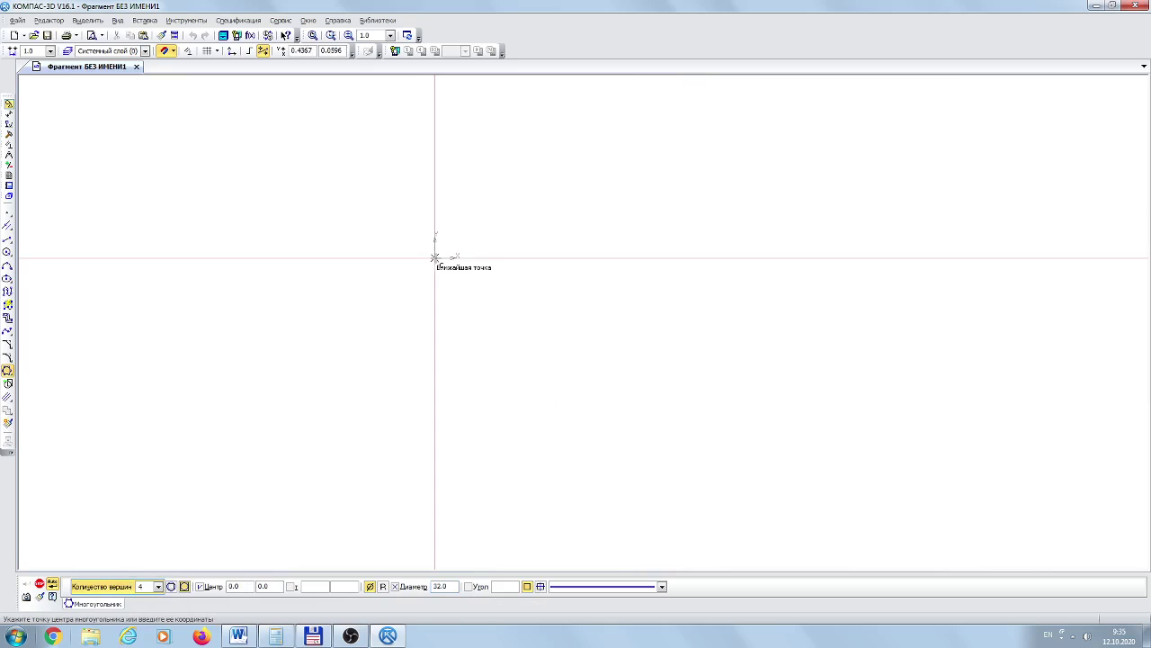
pyautogui.click(435, 258)
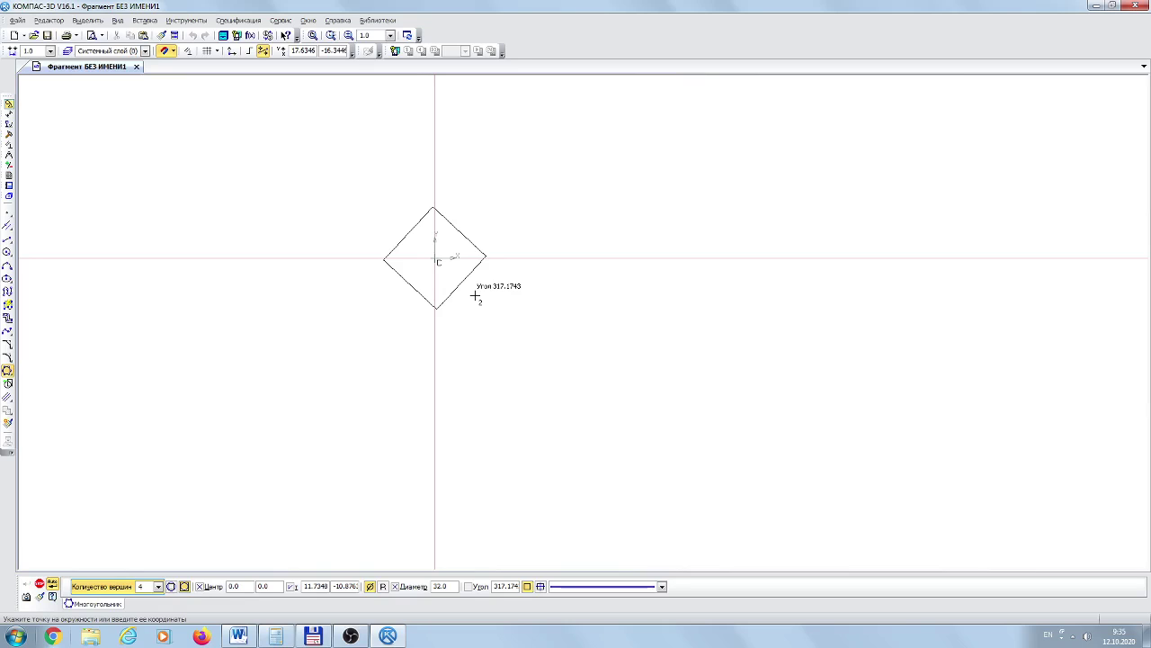
pyautogui.click(504, 586)
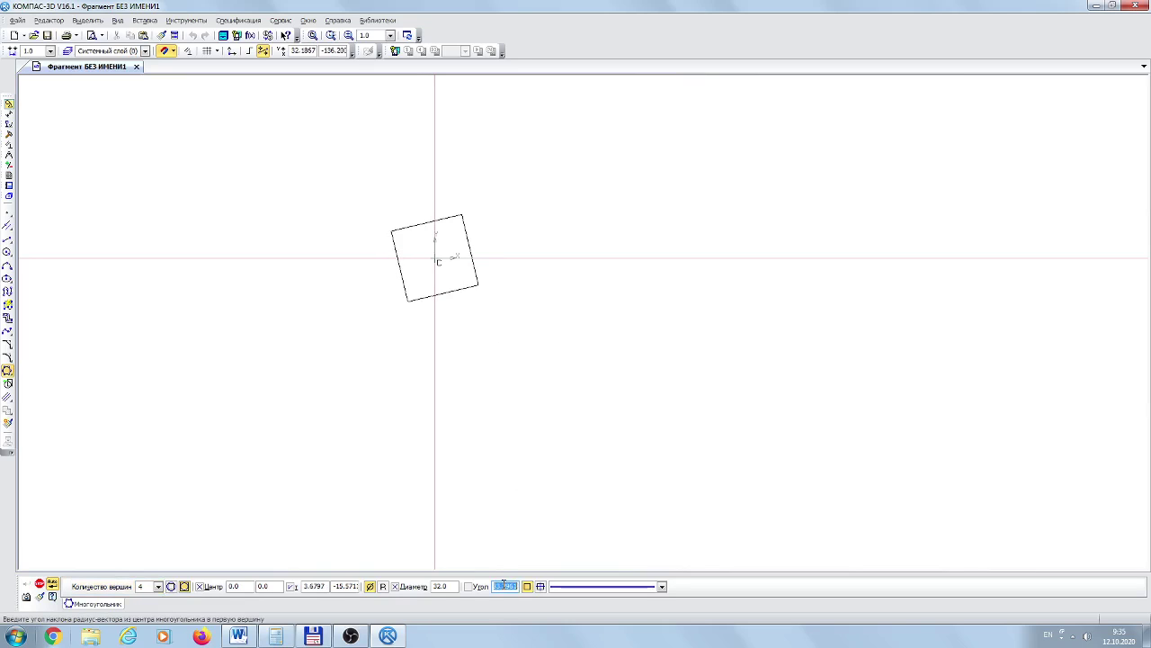
pyautogui.write('4')
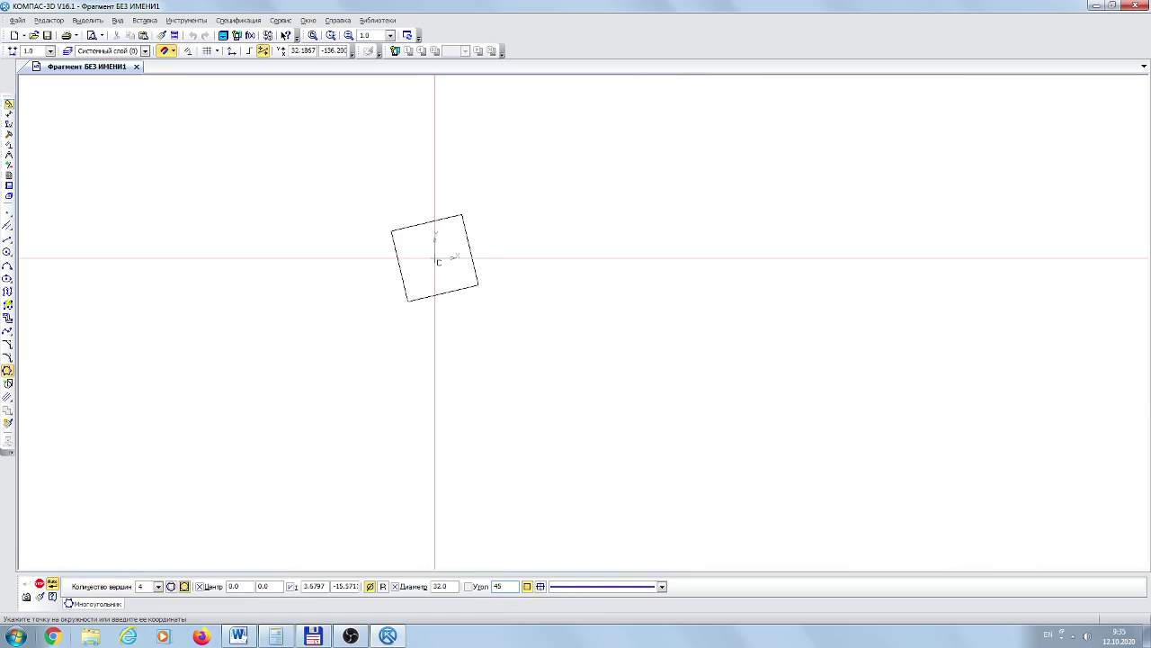
pyautogui.write('5')
pyautogui.press('Return')
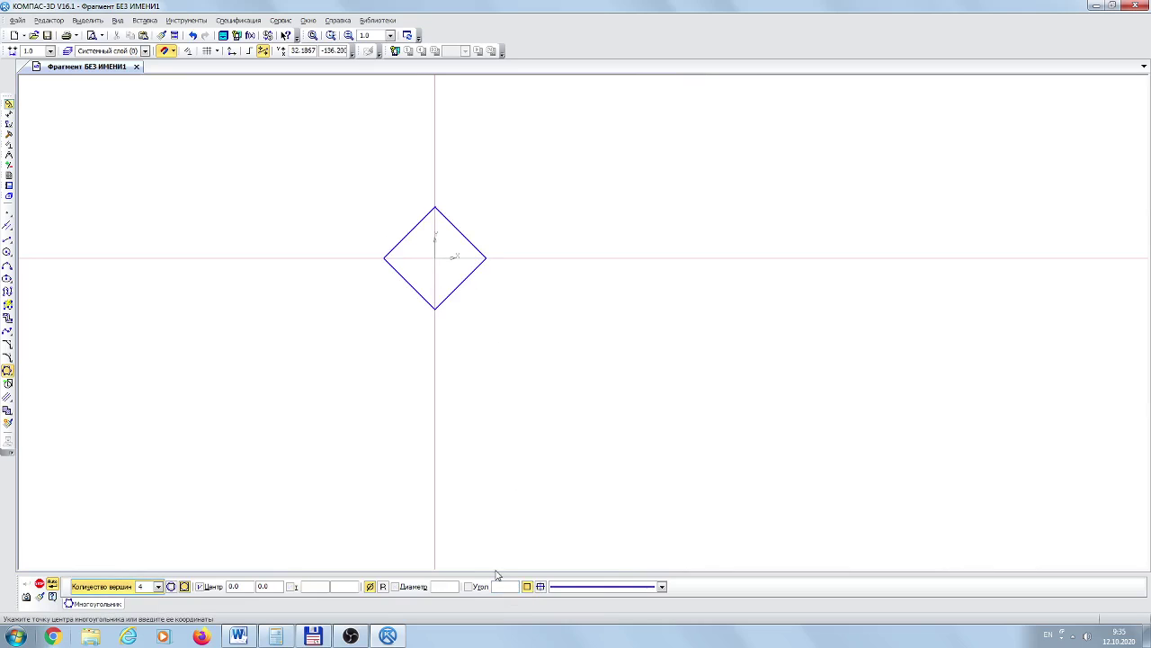
# Add two auxiliary lines parallel to the horizontal line through the origin, one on each side at a distance of 2 mm
pyautogui.scroll(7, 476, 146)
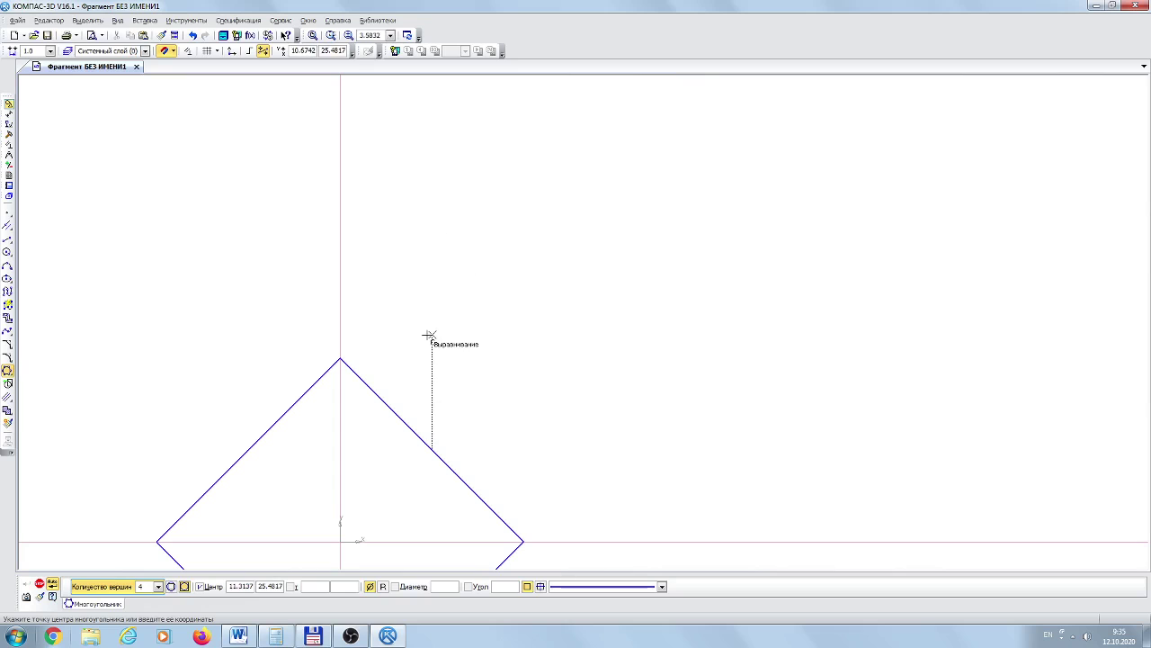
pyautogui.moveTo(429, 334); pyautogui.dragTo(448, 174, button='middle')
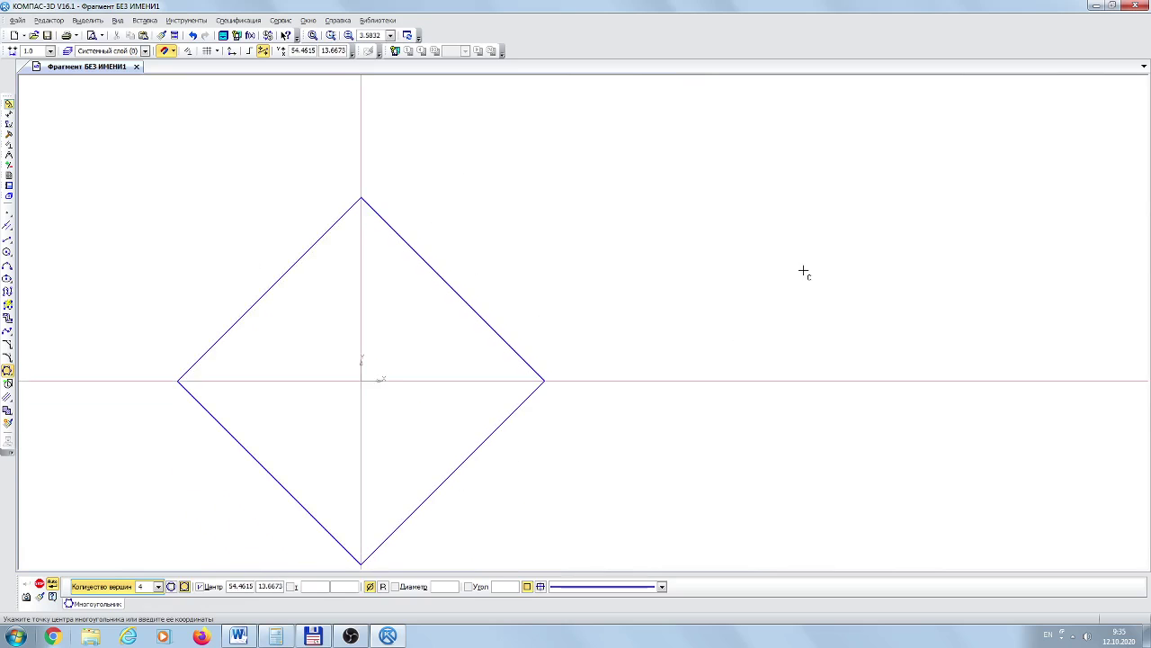
pyautogui.scroll(-3, 773, 263)
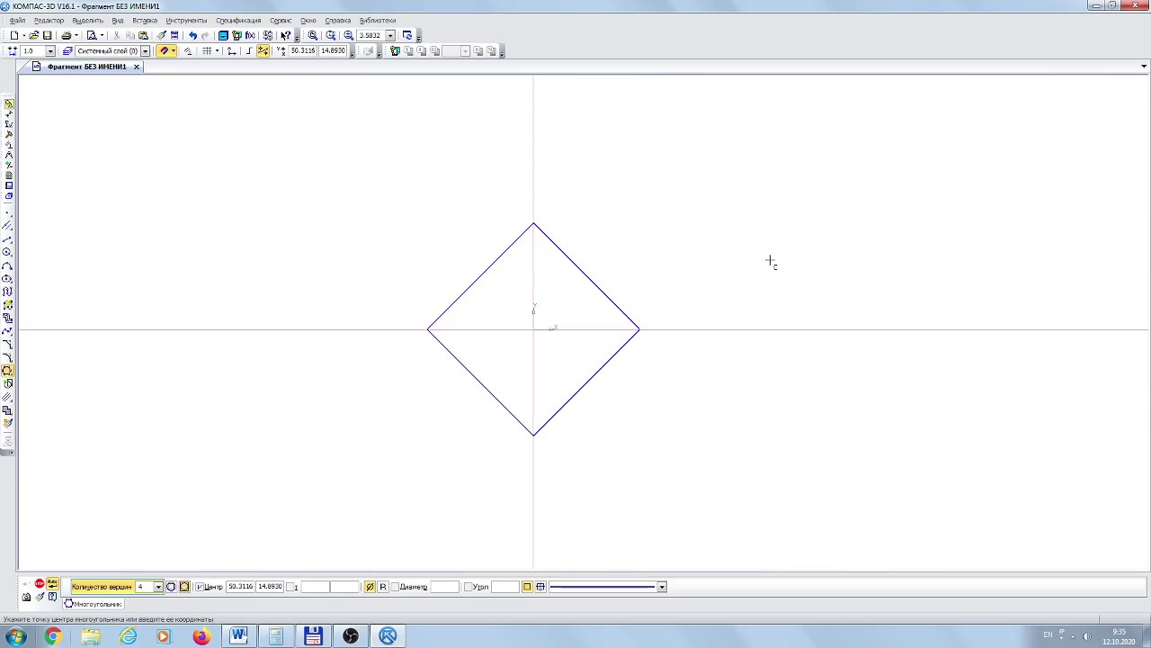
pyautogui.moveTo(762, 257); pyautogui.dragTo(712, 226, button='middle')
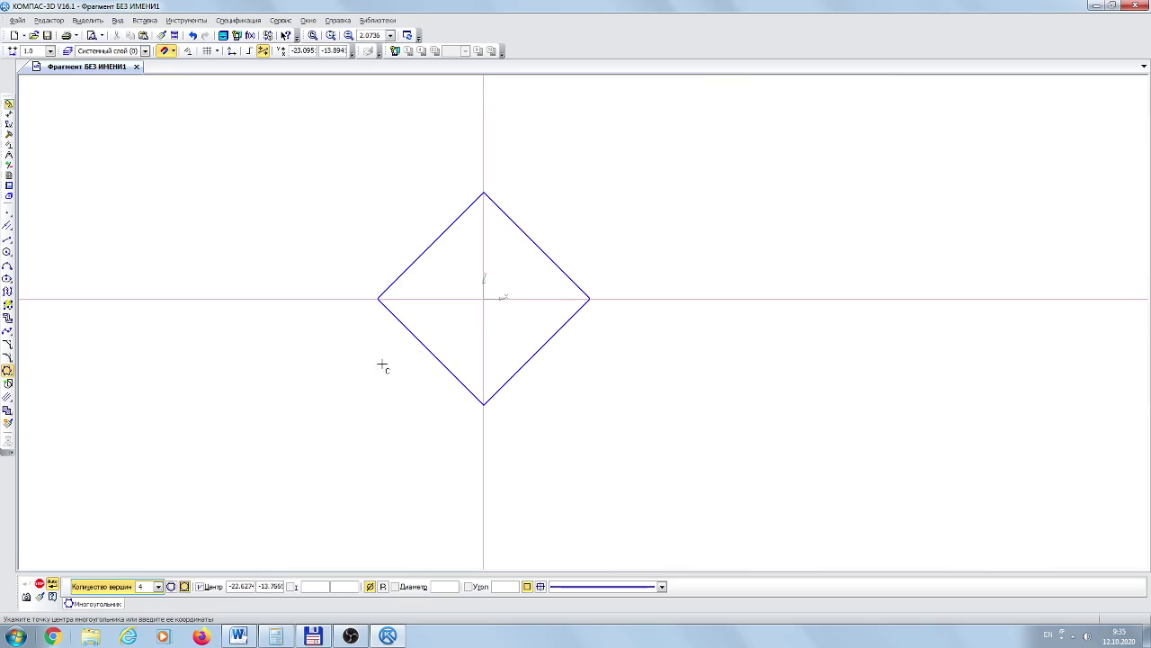
pyautogui.click(7, 226)
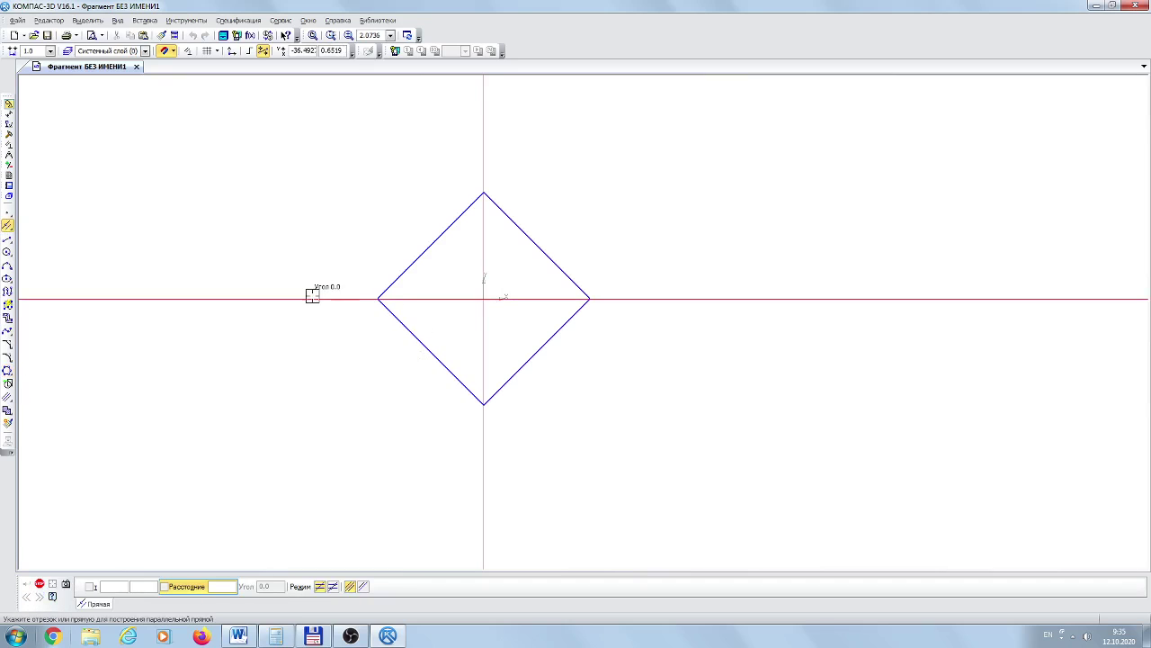
pyautogui.click(312, 297)
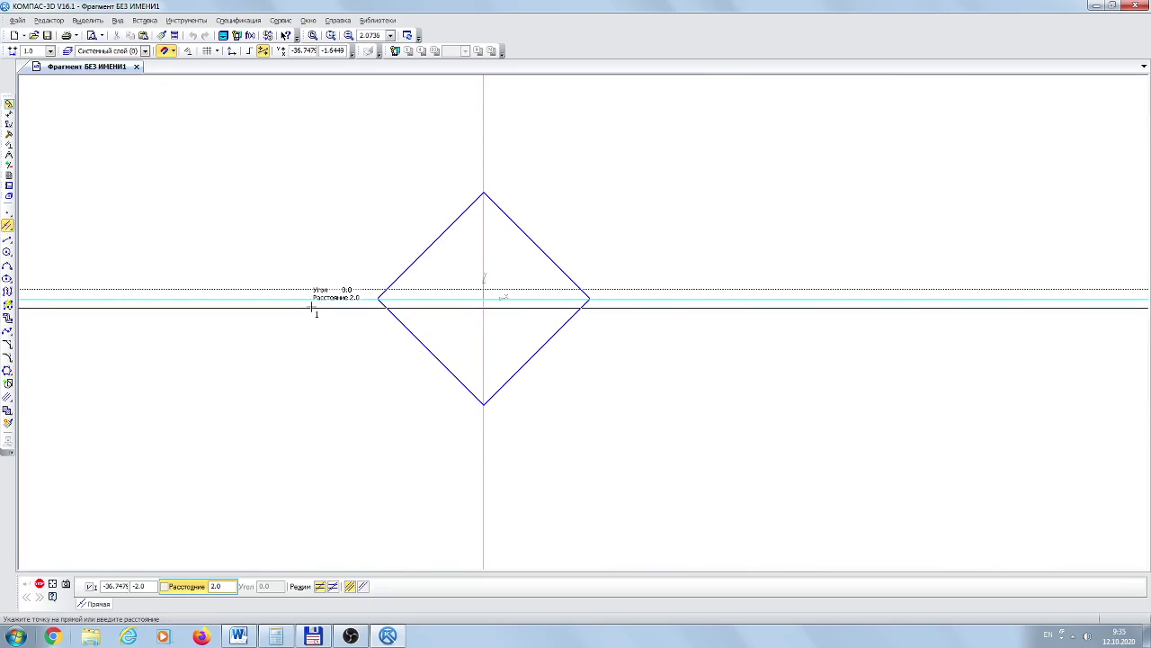
pyautogui.click(312, 307)
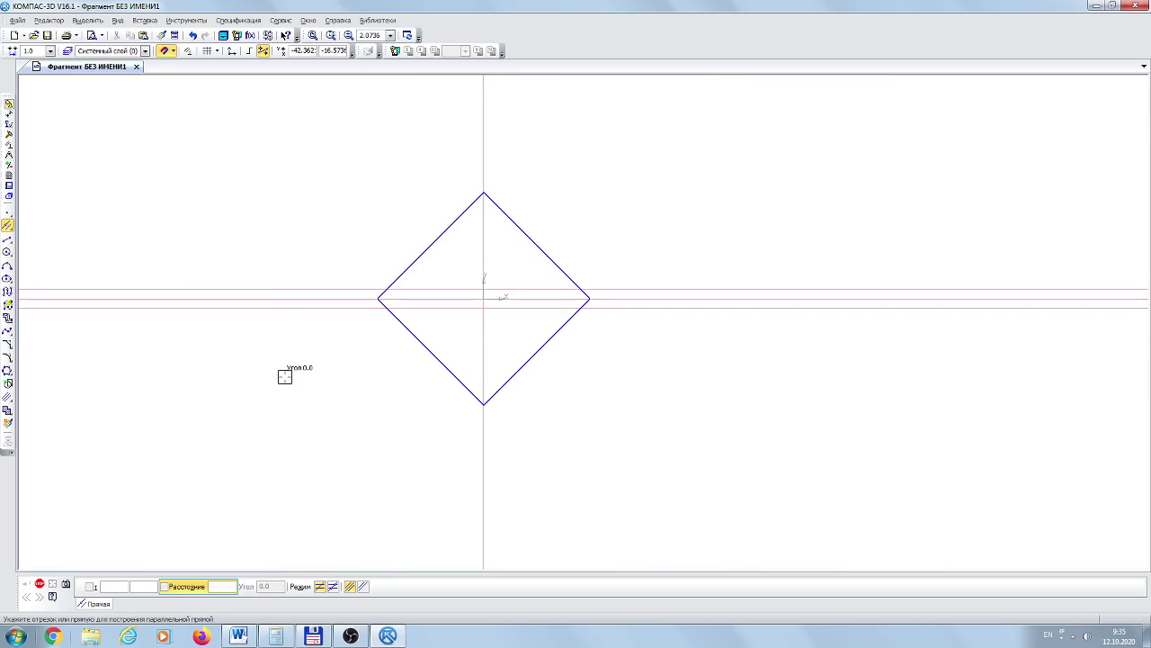
# Draw two horizontal segments rightward from the rhombus along the offset auxiliary lines, the upper about 74 mm and the lower about 105 mm long
pyautogui.scroll(-4, 306, 376)
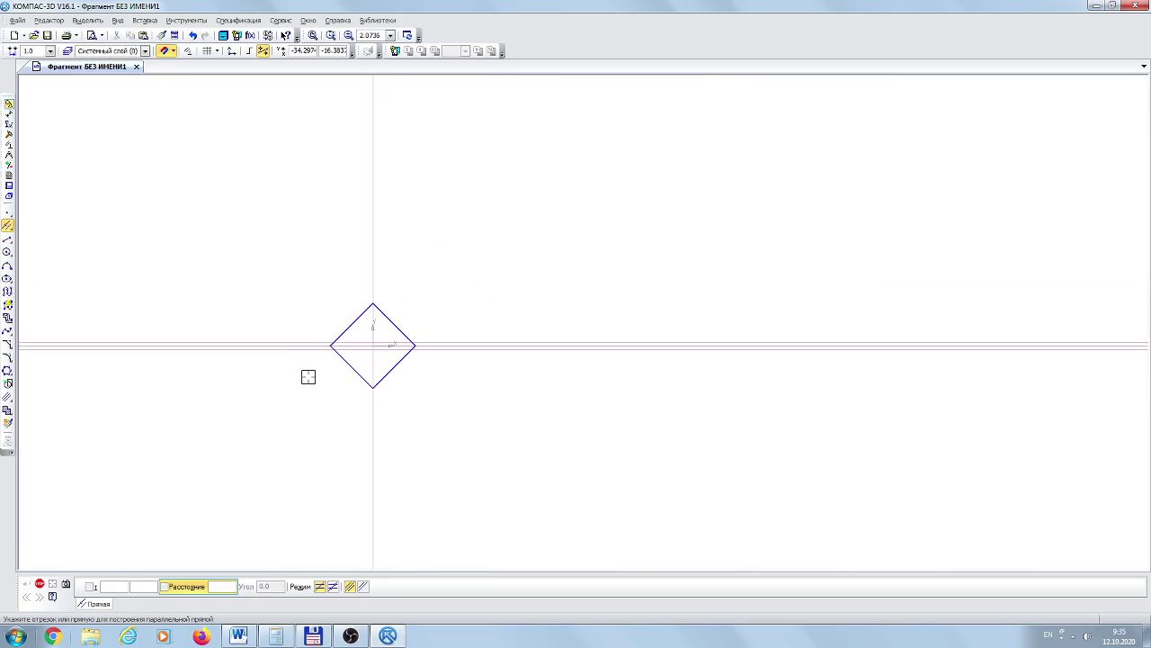
pyautogui.click(8, 238)
pyautogui.scroll(6, 416, 345)
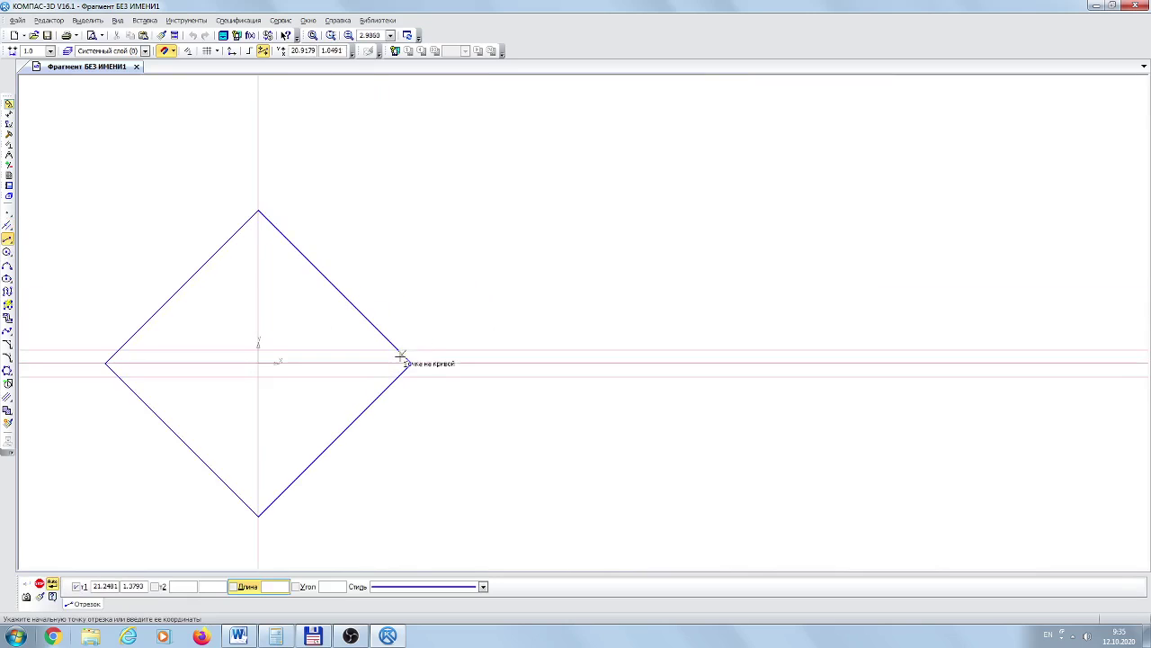
pyautogui.click(399, 350)
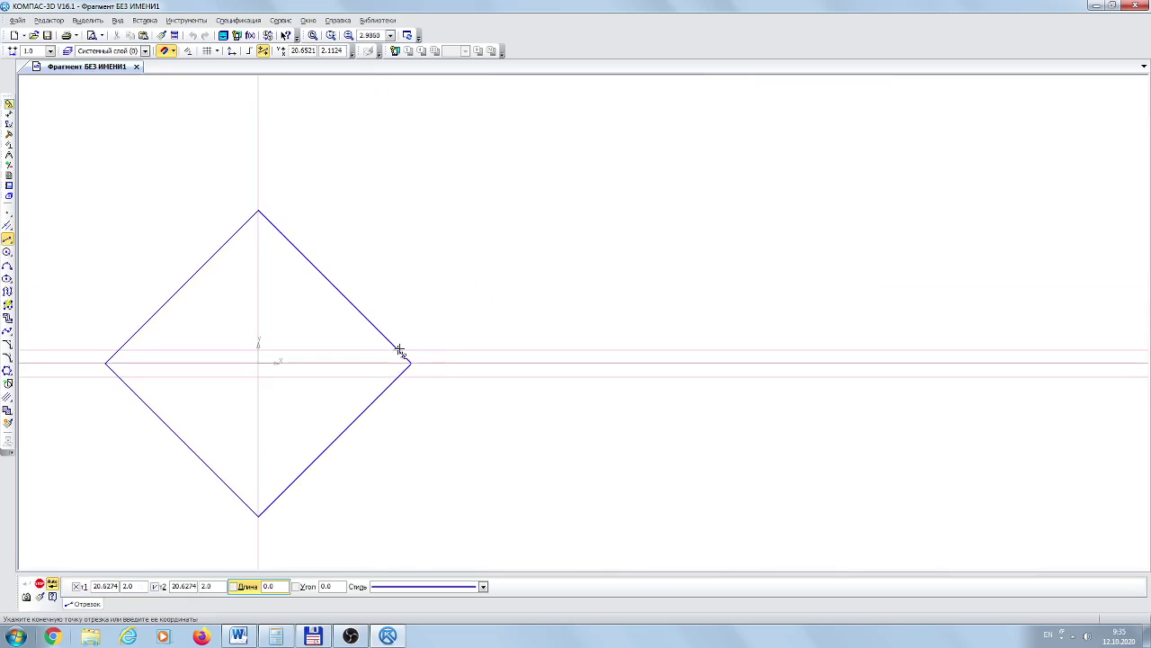
pyautogui.click(895, 349)
pyautogui.scroll(-1, 517, 431)
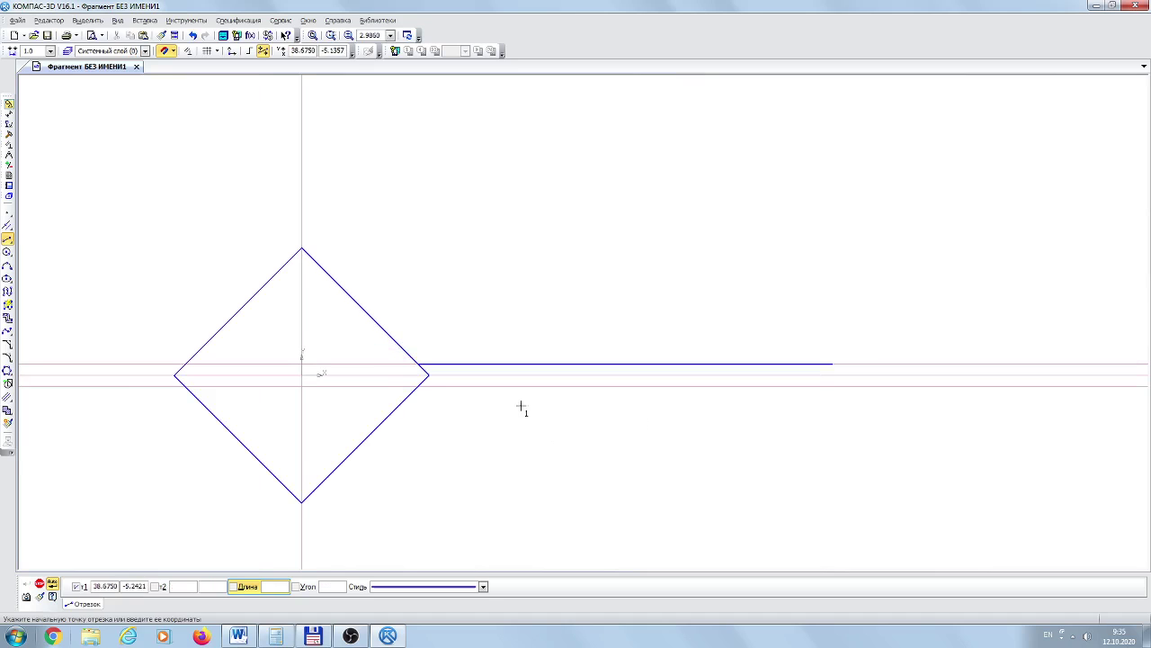
pyautogui.click(419, 389)
pyautogui.click(1015, 385)
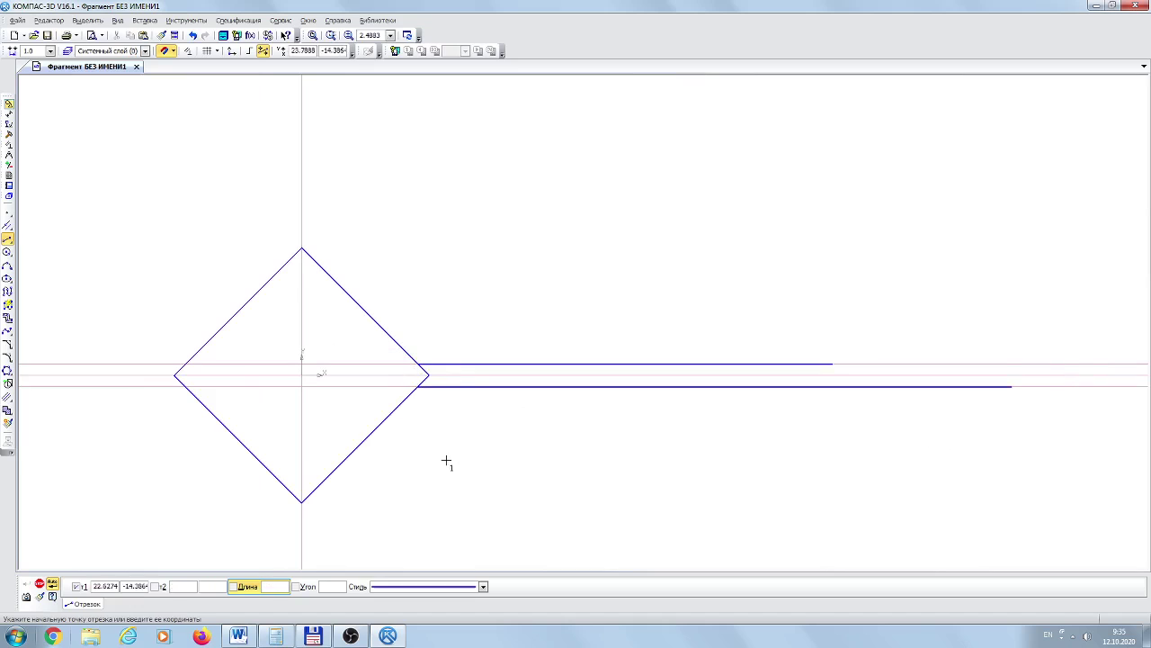
# Draw two horizontal segments leftward from the rhombus along the offset auxiliary lines, the upper about 137 mm and the lower about 141 mm long
pyautogui.scroll(-1, 239, 336)
pyautogui.scroll(-2, 216, 311)
pyautogui.moveTo(216, 312); pyautogui.dragTo(398, 296, button='middle')
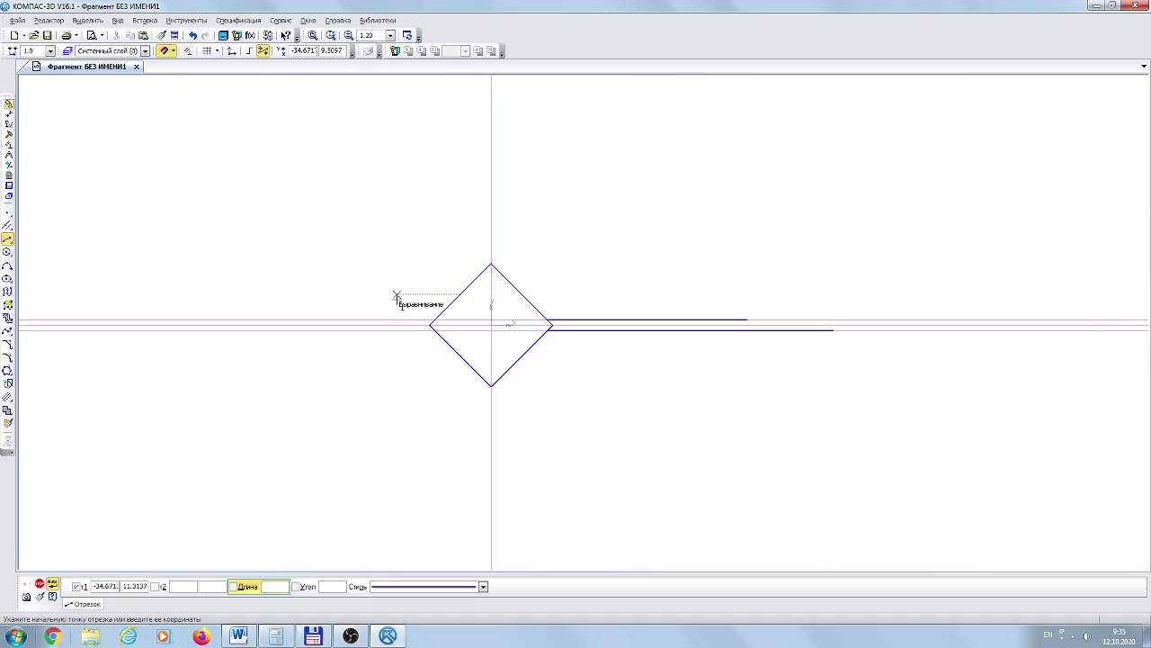
pyautogui.scroll(2, 435, 322)
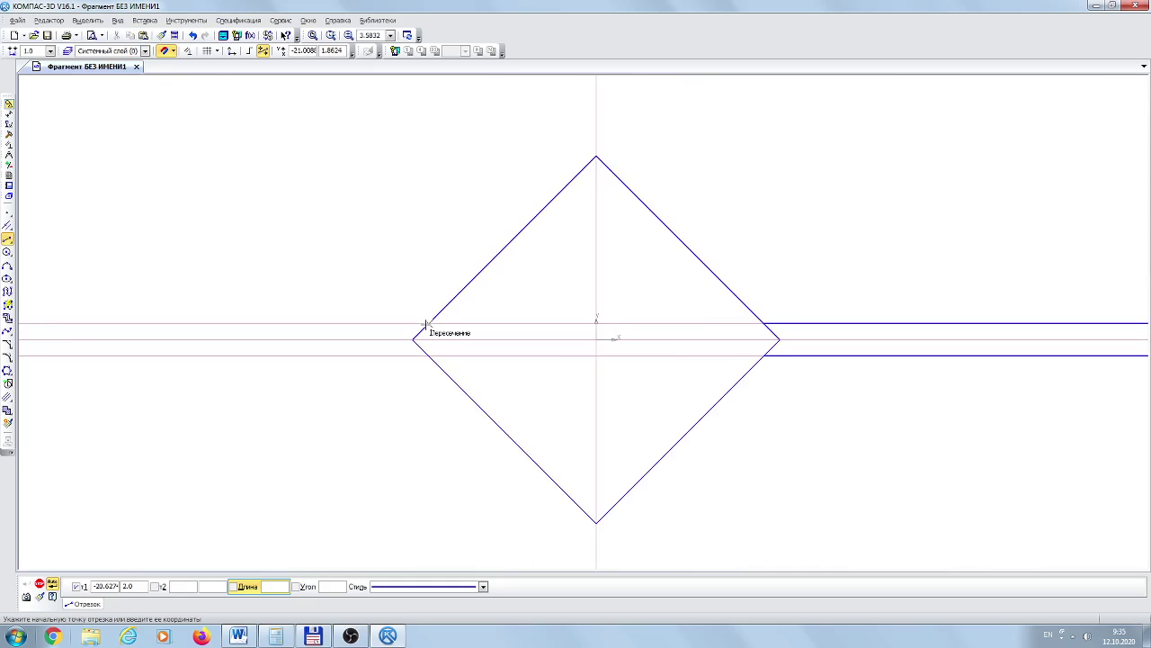
pyautogui.click(414, 325)
pyautogui.scroll(-2, 27, 331)
pyautogui.click(159, 322)
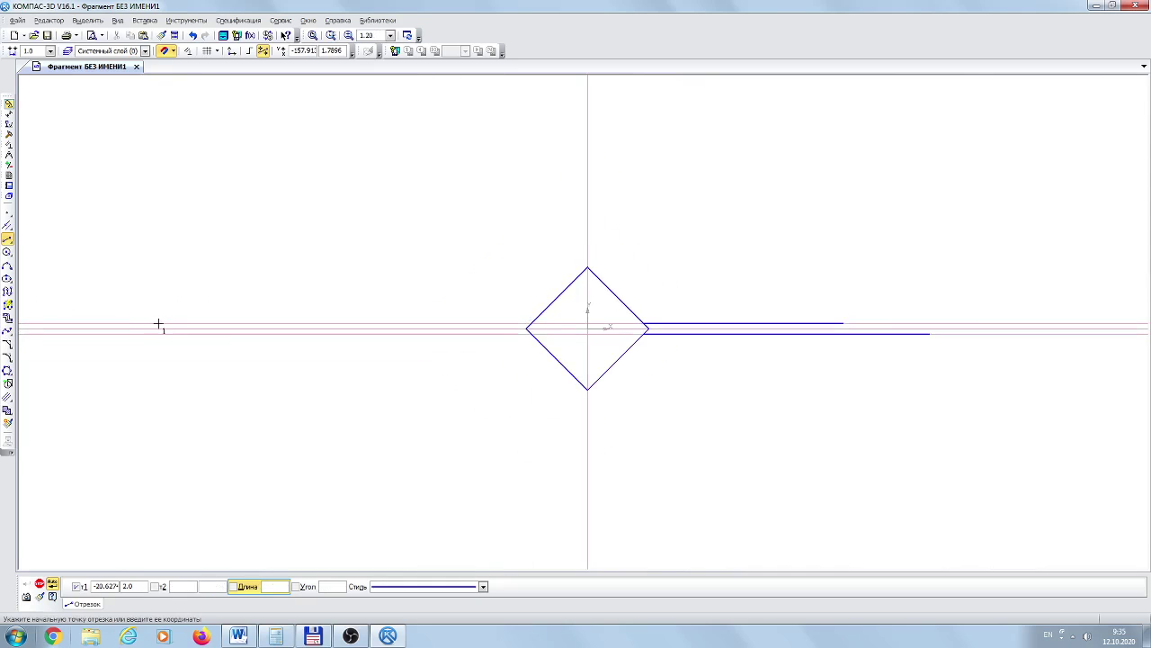
pyautogui.click(531, 332)
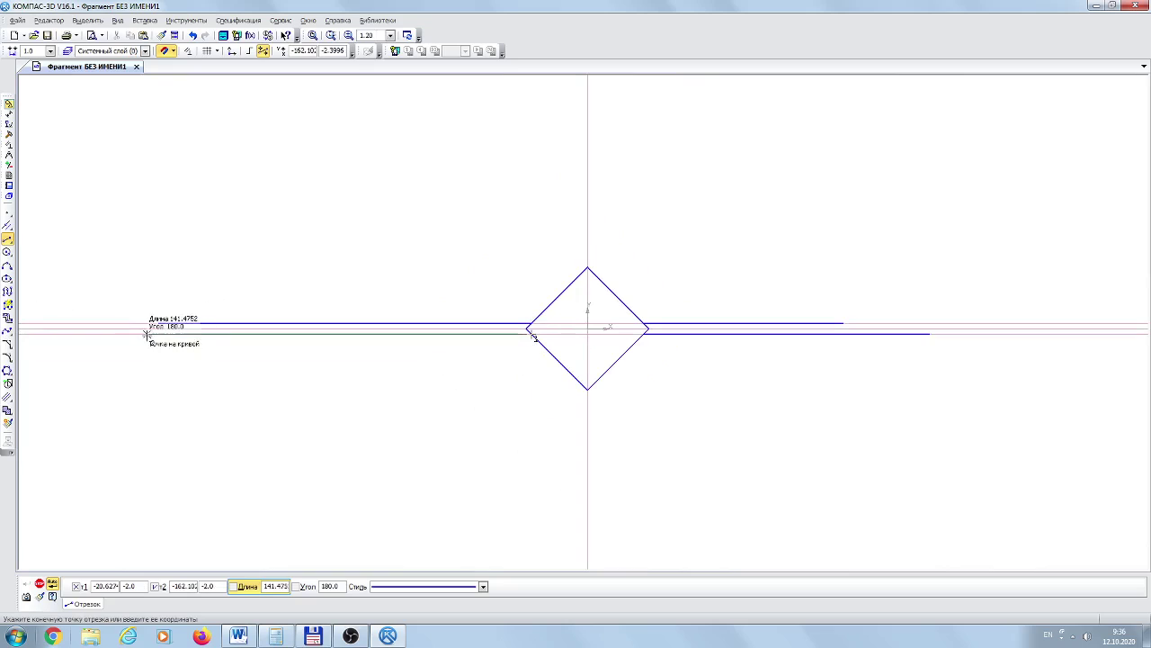
pyautogui.click(147, 334)
# Draw a vertical 250 mm segment downward from the outer end of the lower segment on the rhombus's left side
pyautogui.scroll(-4, 453, 368)
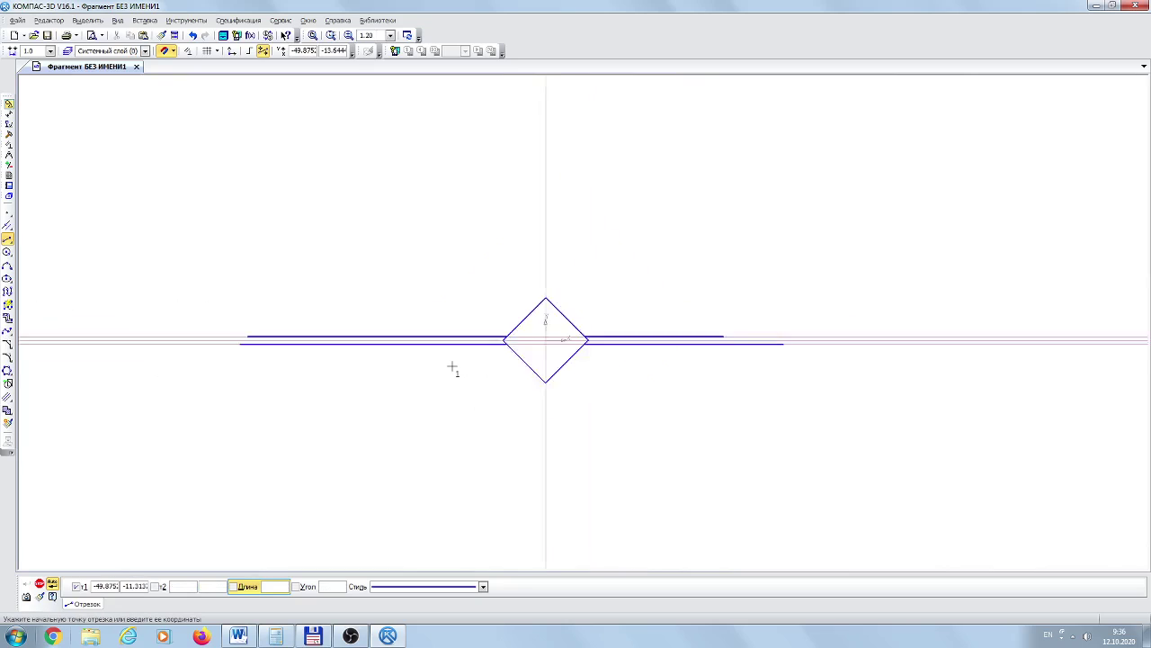
pyautogui.scroll(3, 437, 375)
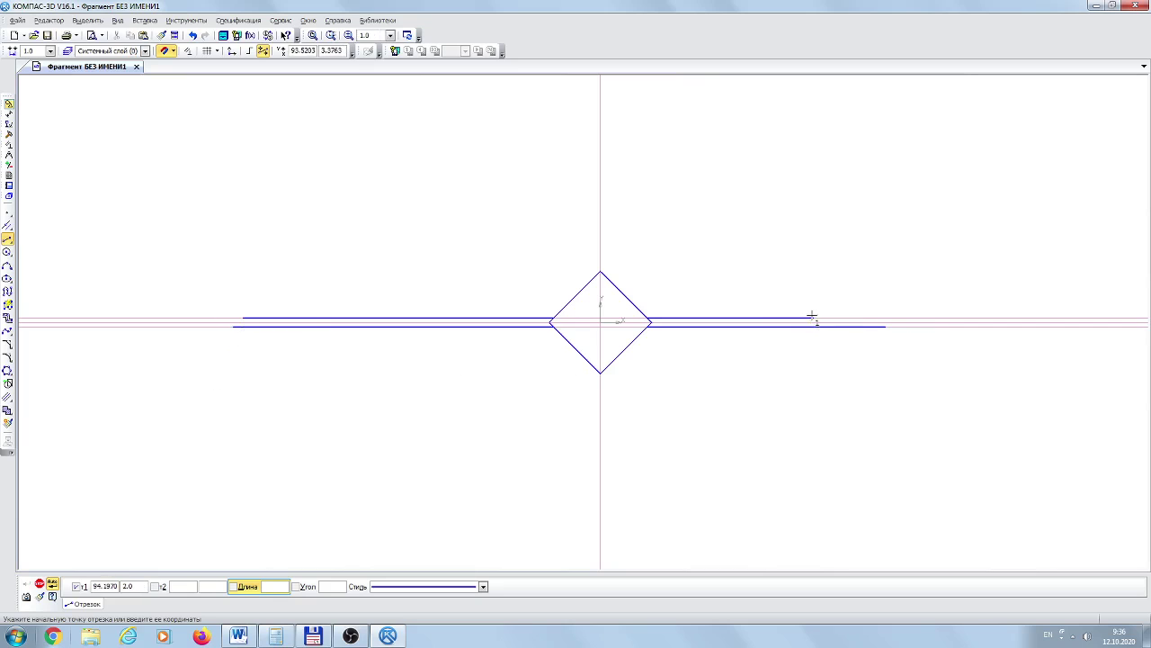
pyautogui.click(233, 328)
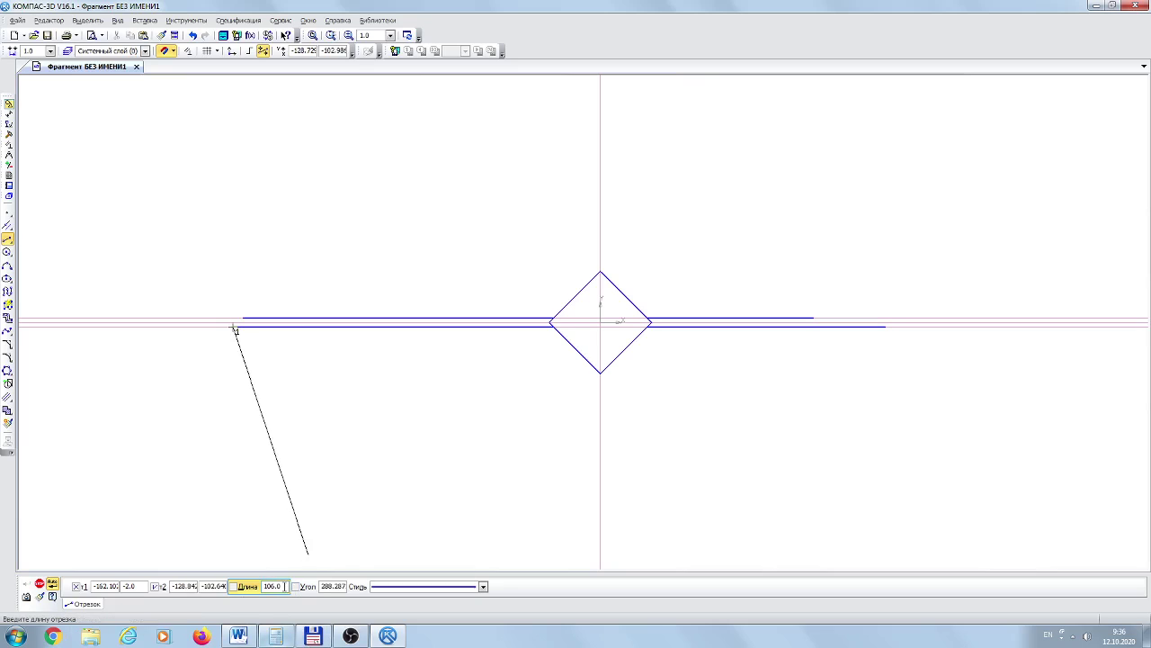
pyautogui.click(273, 587)
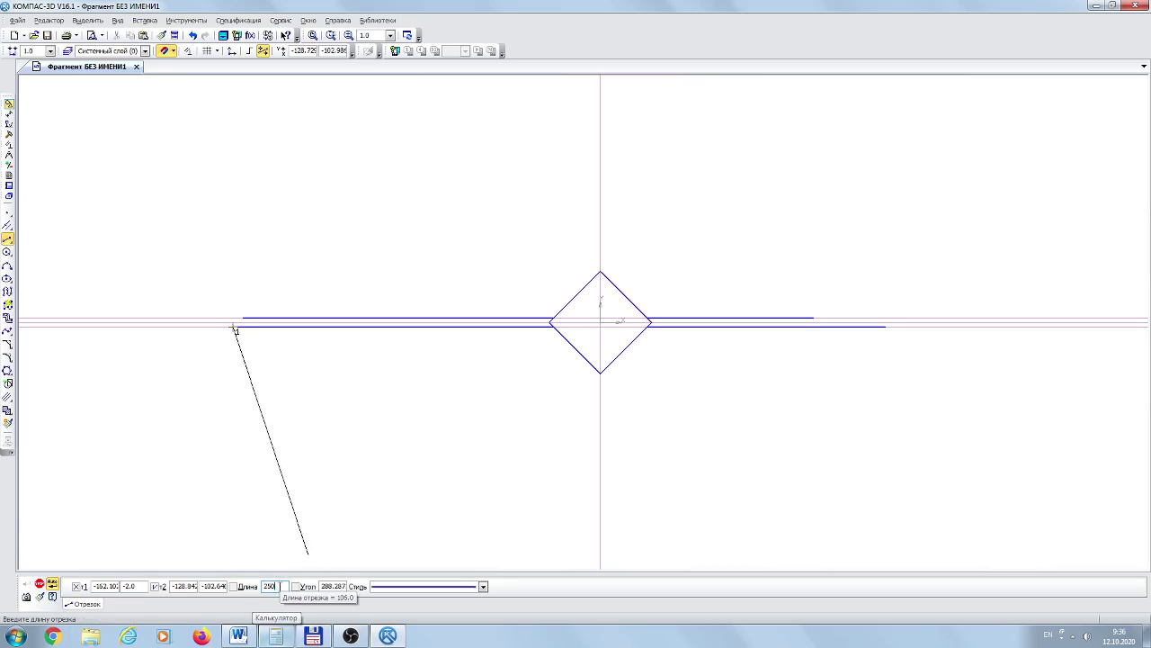
pyautogui.press('Return')
pyautogui.click(233, 543)
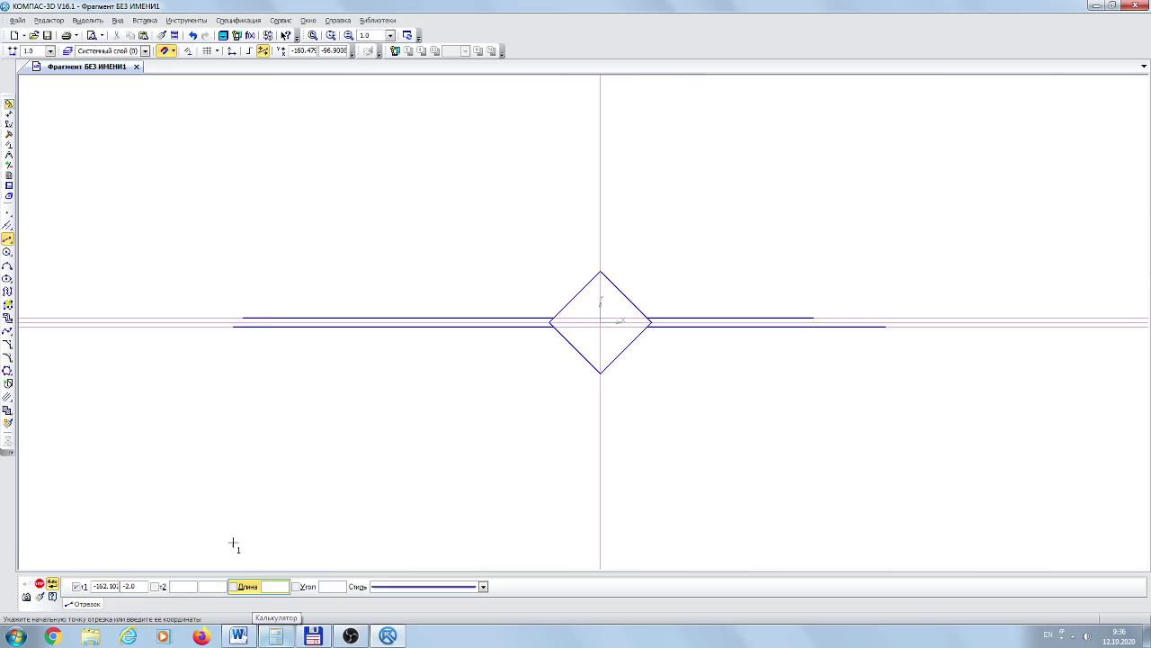
# Draw a vertical 250 mm segment downward from the outer end of the lower segment on the rhombus's right side
pyautogui.click(886, 328)
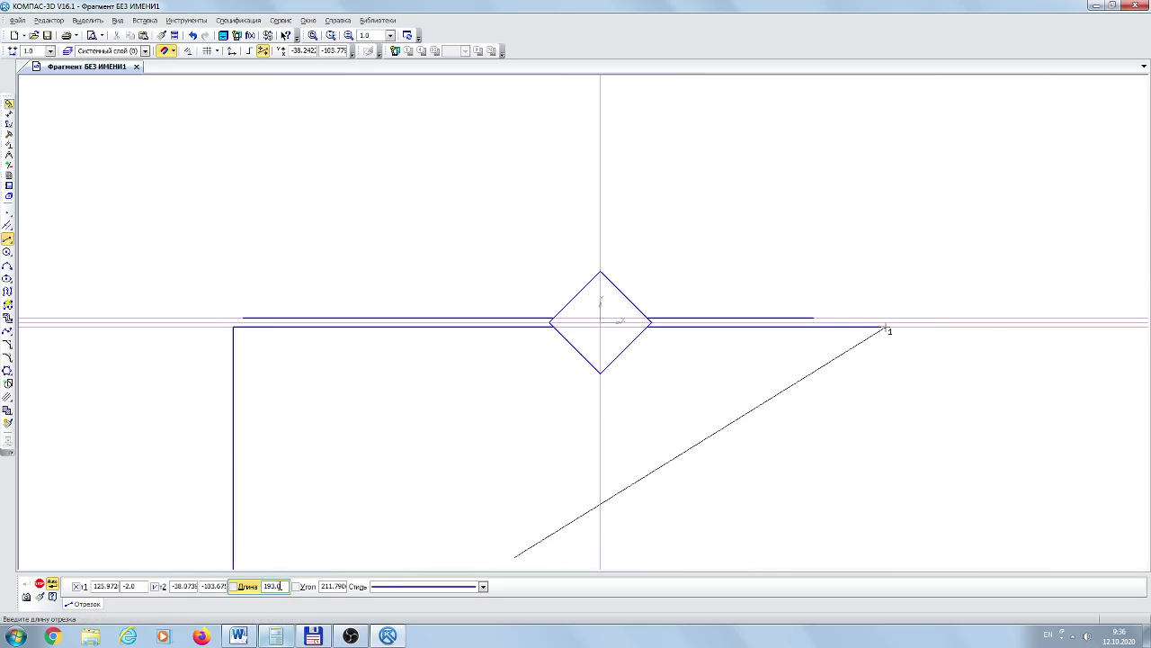
pyautogui.doubleClick(279, 585)
pyautogui.write('4')
pyautogui.write('50')
pyautogui.press('Return')
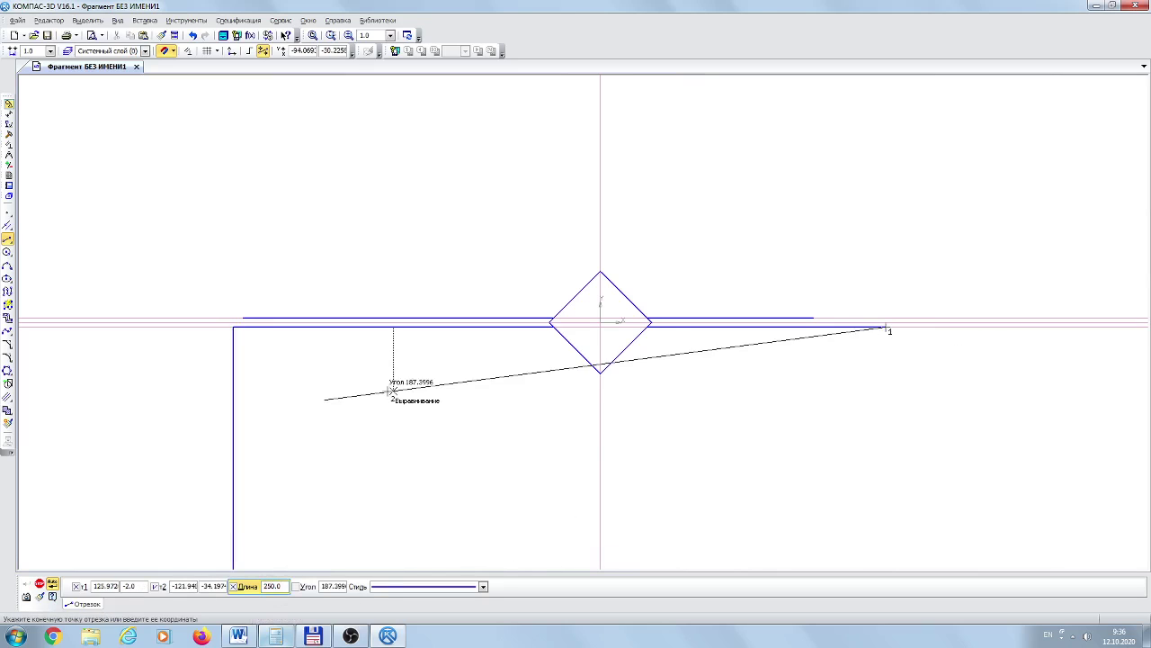
pyautogui.click(888, 407)
# Draw a vertical 250 mm segment upward from the outer end of the upper segment on the rhombus's right side
pyautogui.click(814, 318)
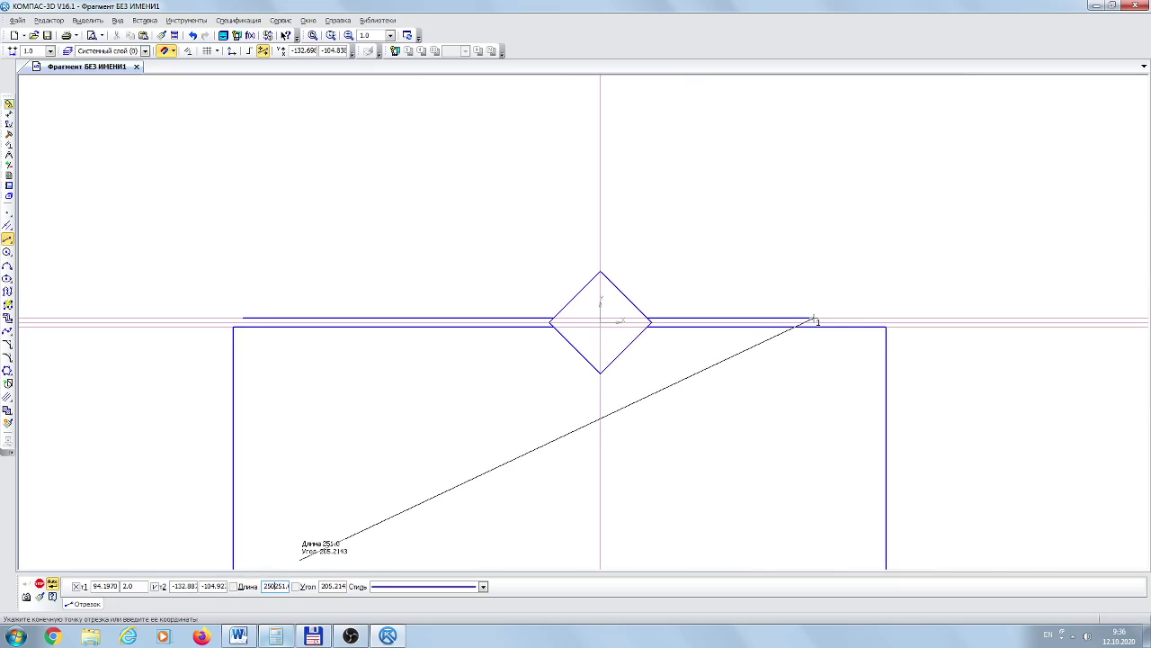
pyautogui.write('2502')
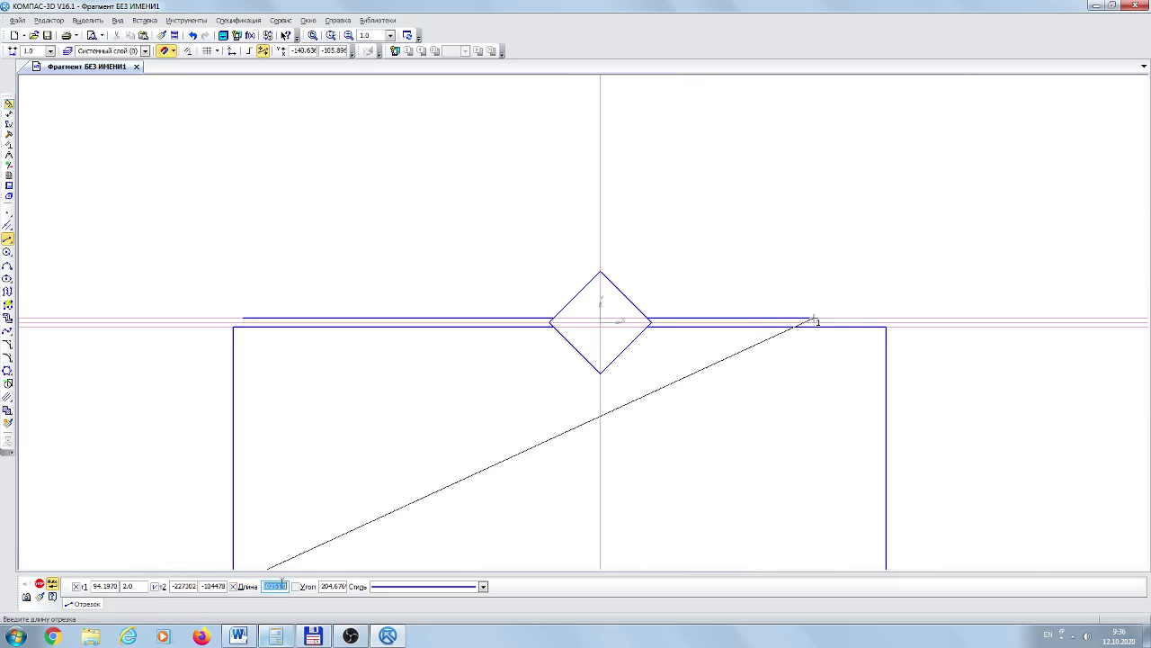
pyautogui.press('Return')
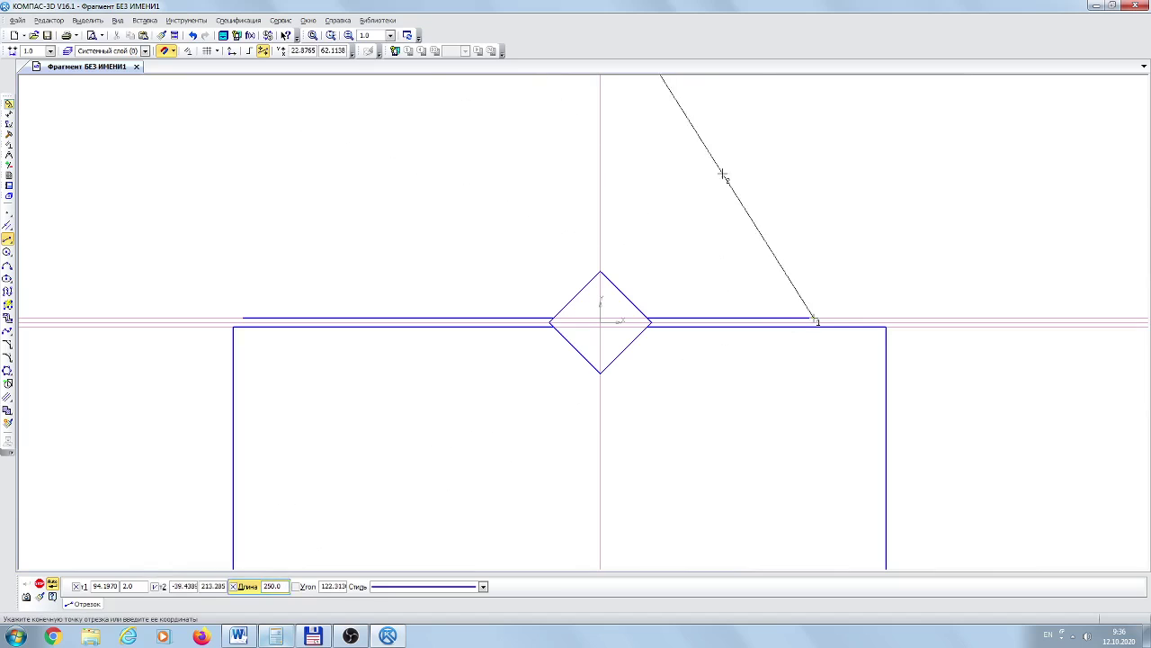
pyautogui.click(815, 162)
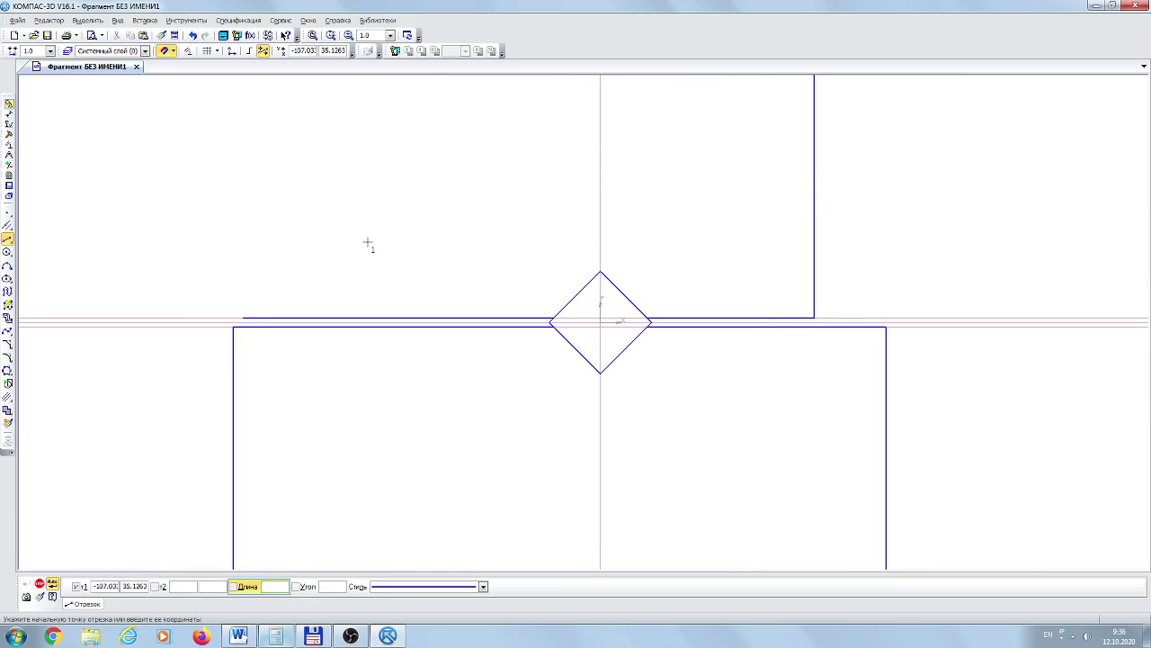
# Draw a vertical 250 mm segment upward from the outer end of the upper segment on the rhombus's left side
pyautogui.click(243, 319)
pyautogui.write('250')
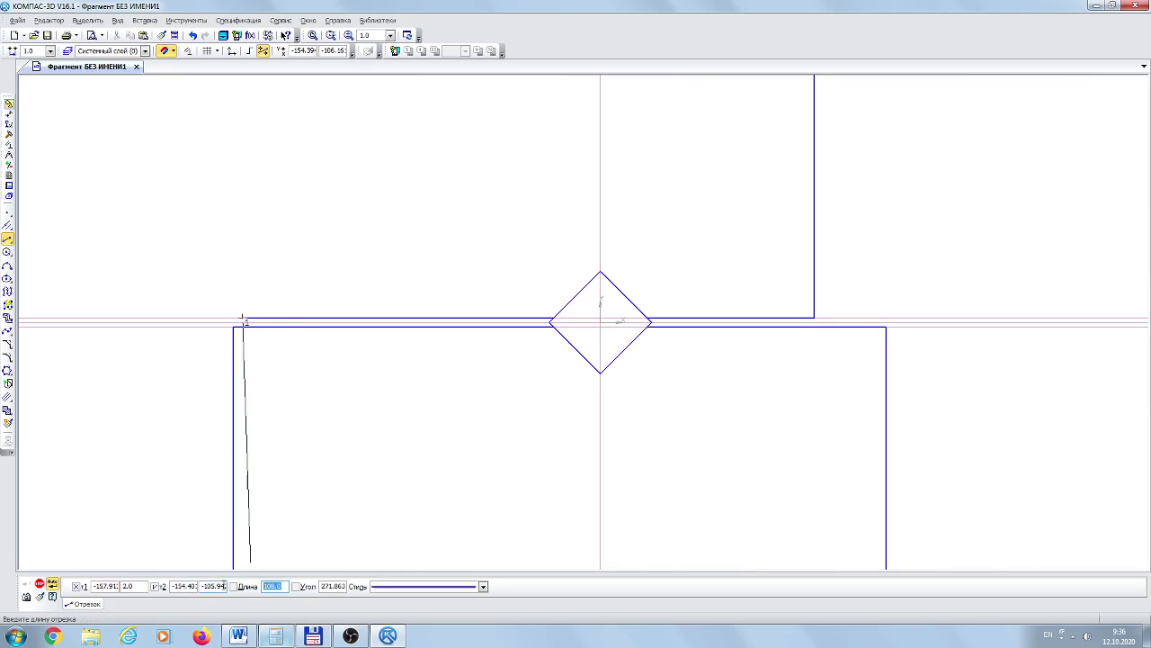
pyautogui.press('Return')
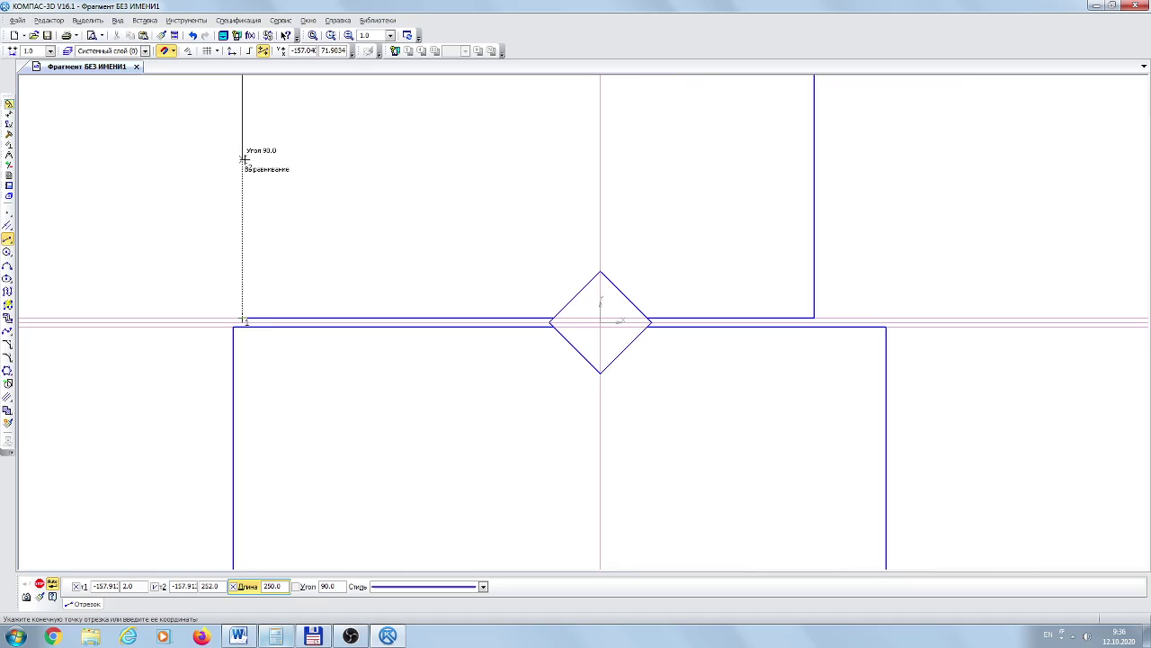
pyautogui.click(244, 159)
# Using the Осевая line style, join the free ends of the two lower verticals and of the two upper verticals with horizontal segments
pyautogui.scroll(-8, 383, 216)
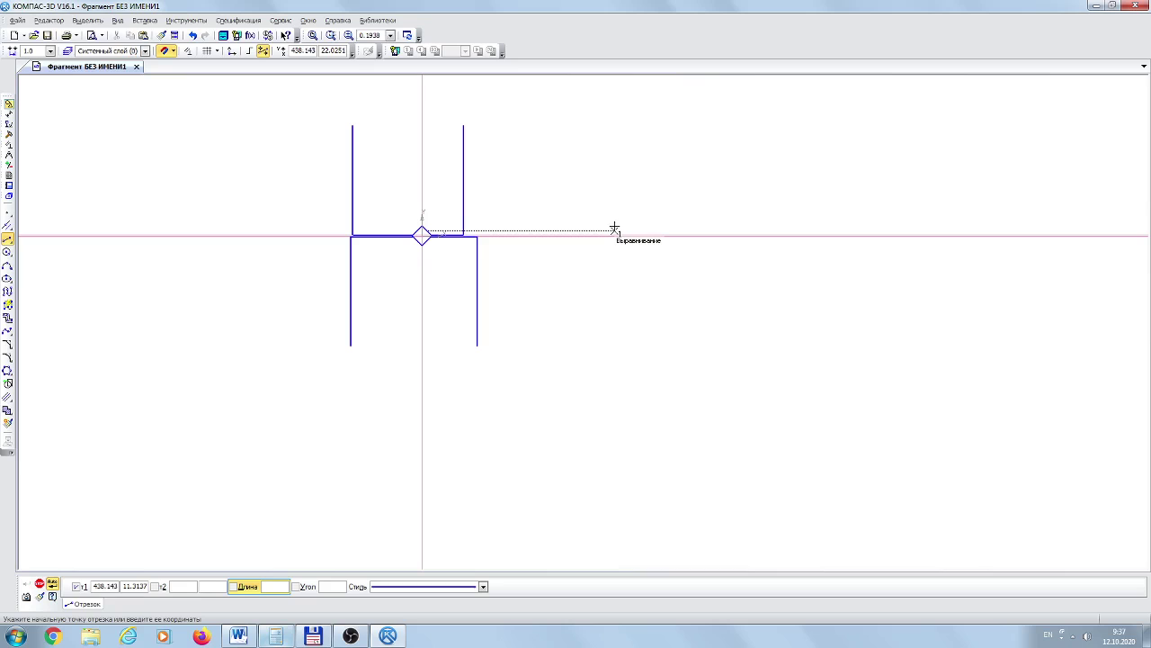
pyautogui.scroll(3, 614, 227)
pyautogui.scroll(-2, 614, 226)
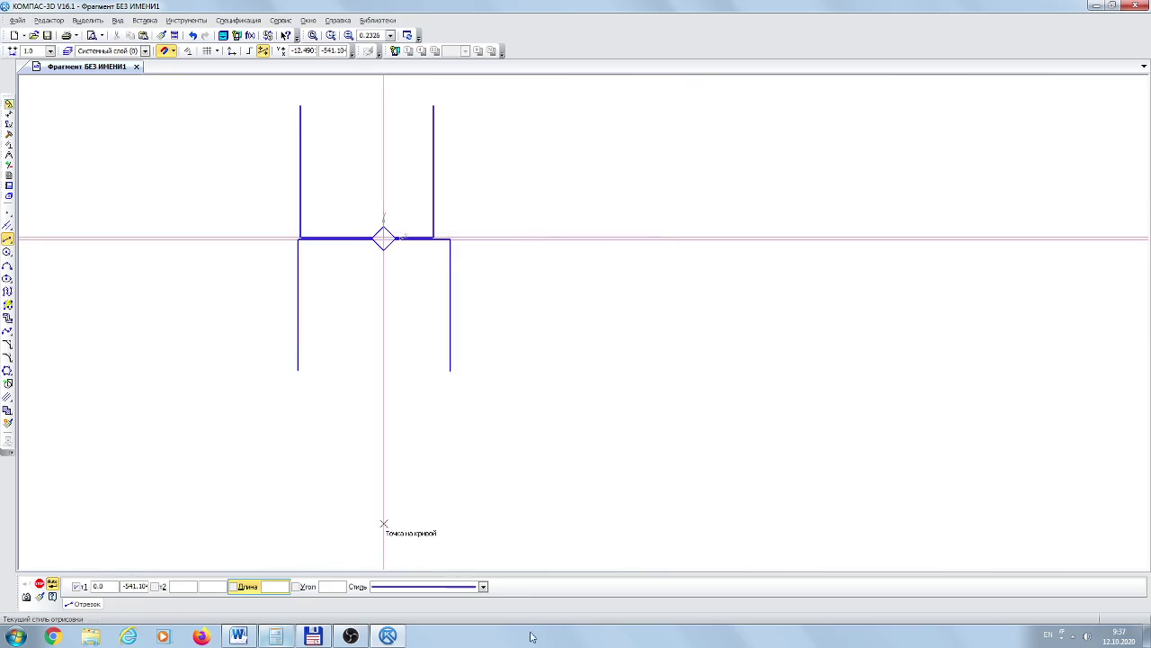
pyautogui.click(483, 587)
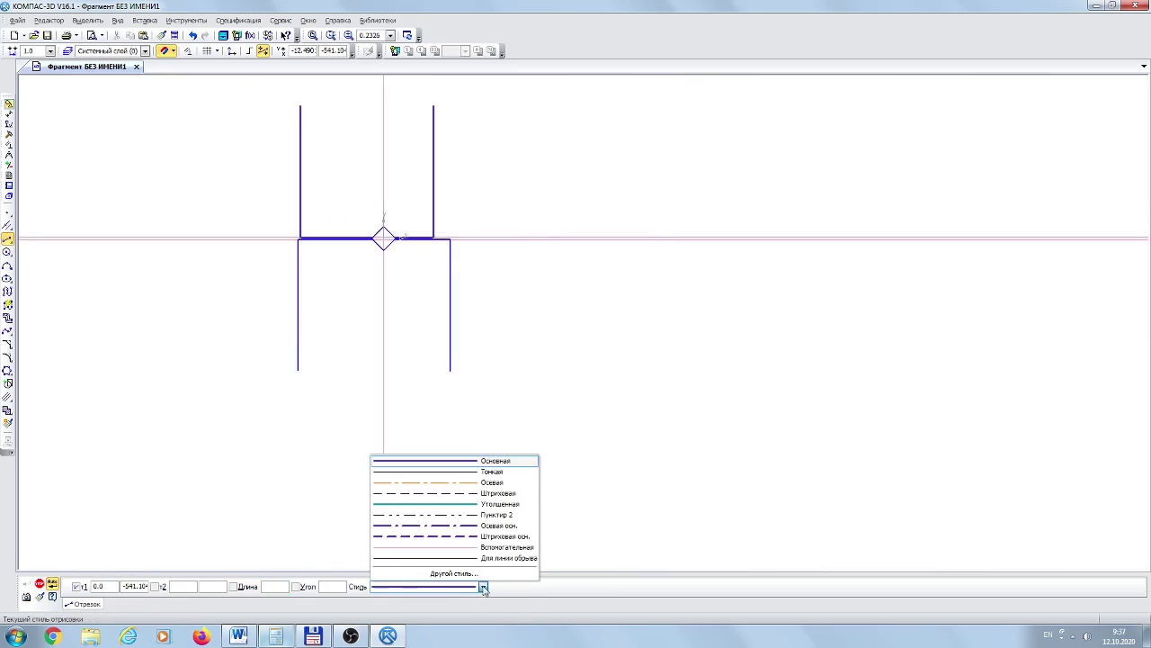
pyautogui.click(461, 484)
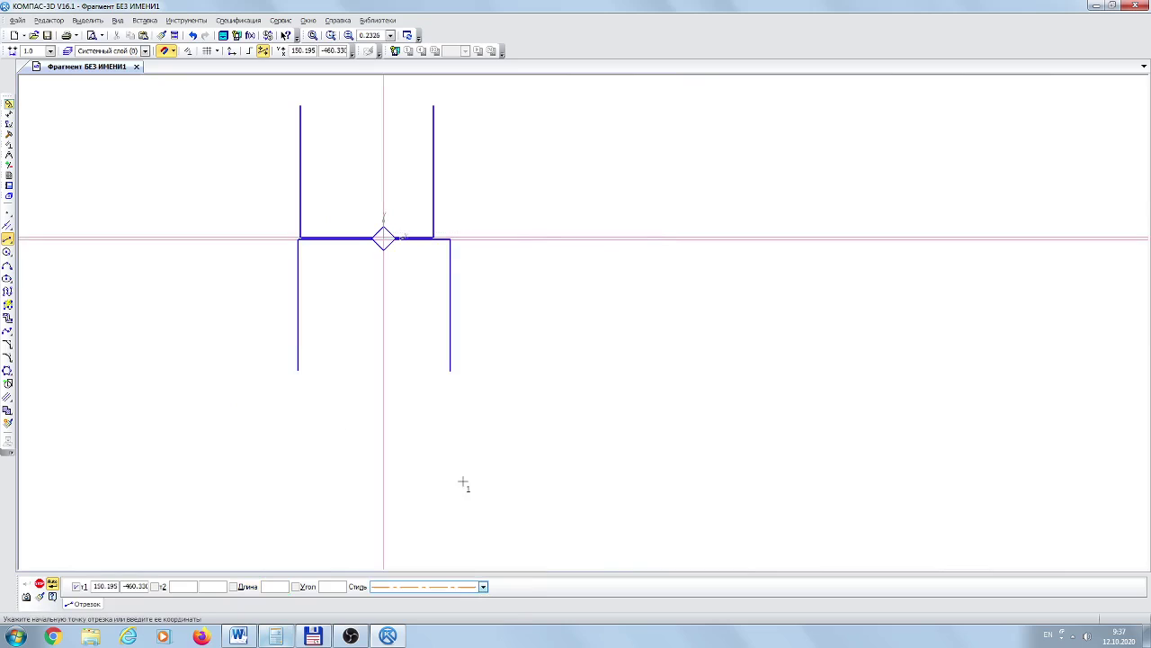
pyautogui.click(298, 369)
pyautogui.click(451, 370)
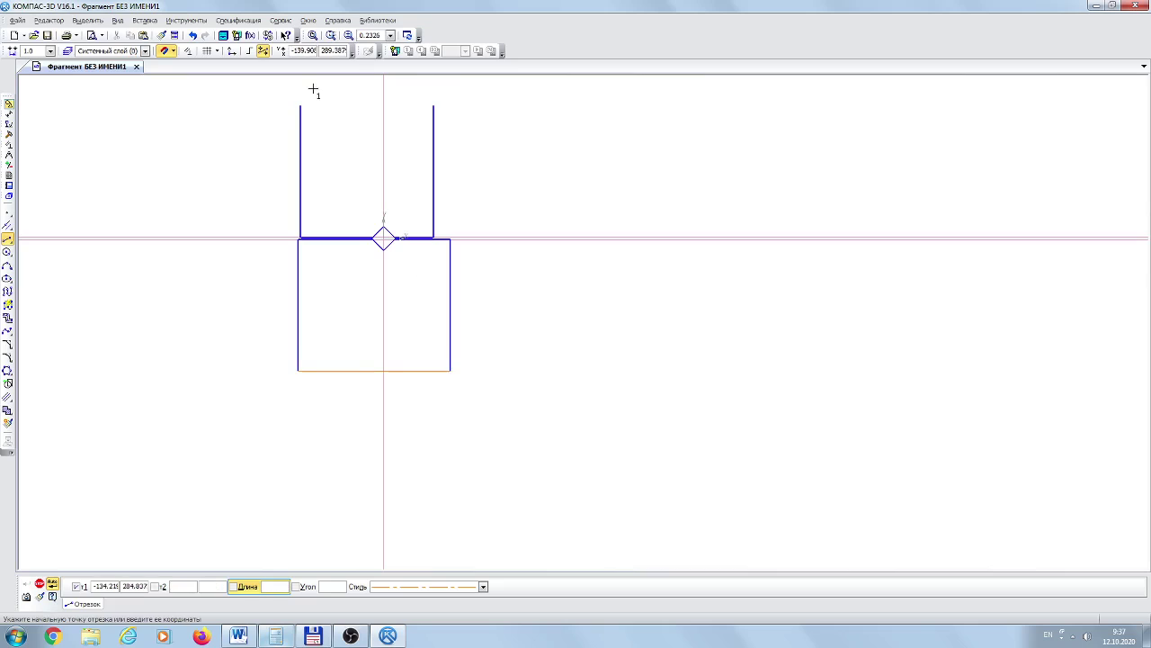
pyautogui.click(301, 105)
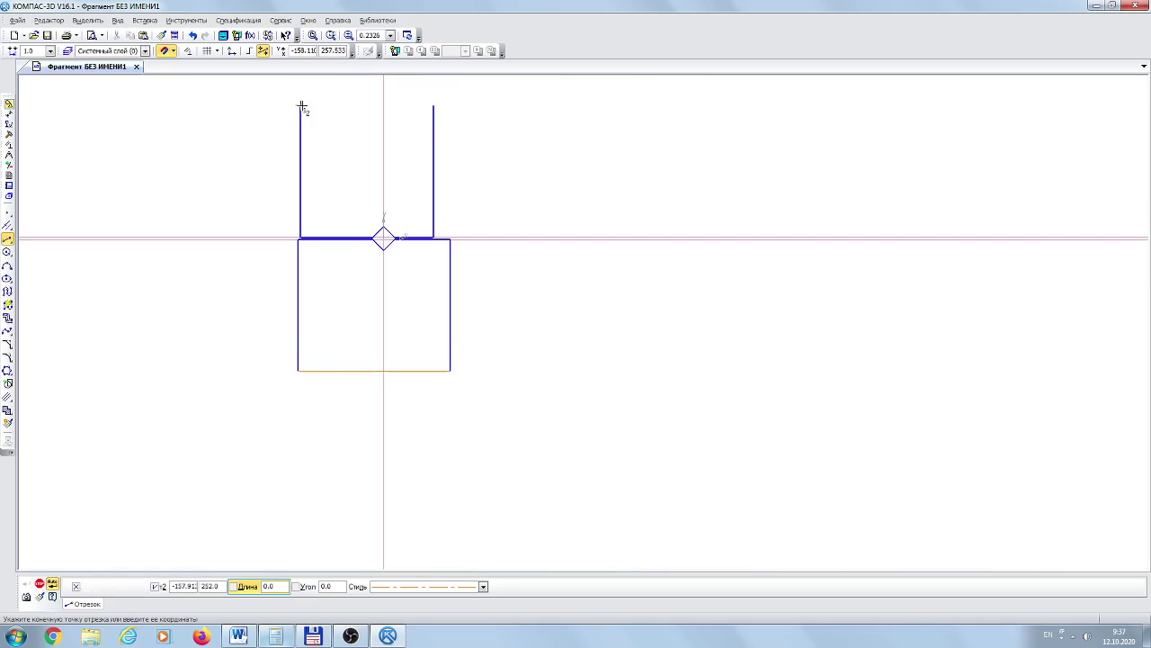
pyautogui.click(433, 106)
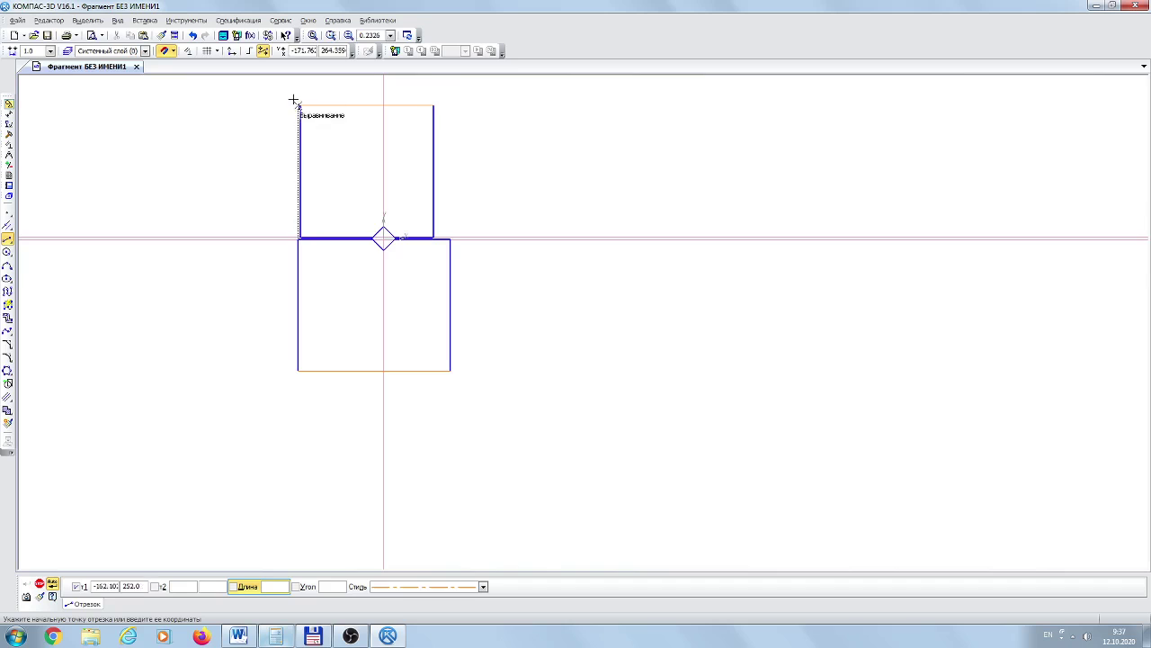
pyautogui.scroll(2, 382, 193)
pyautogui.scroll(3, 382, 194)
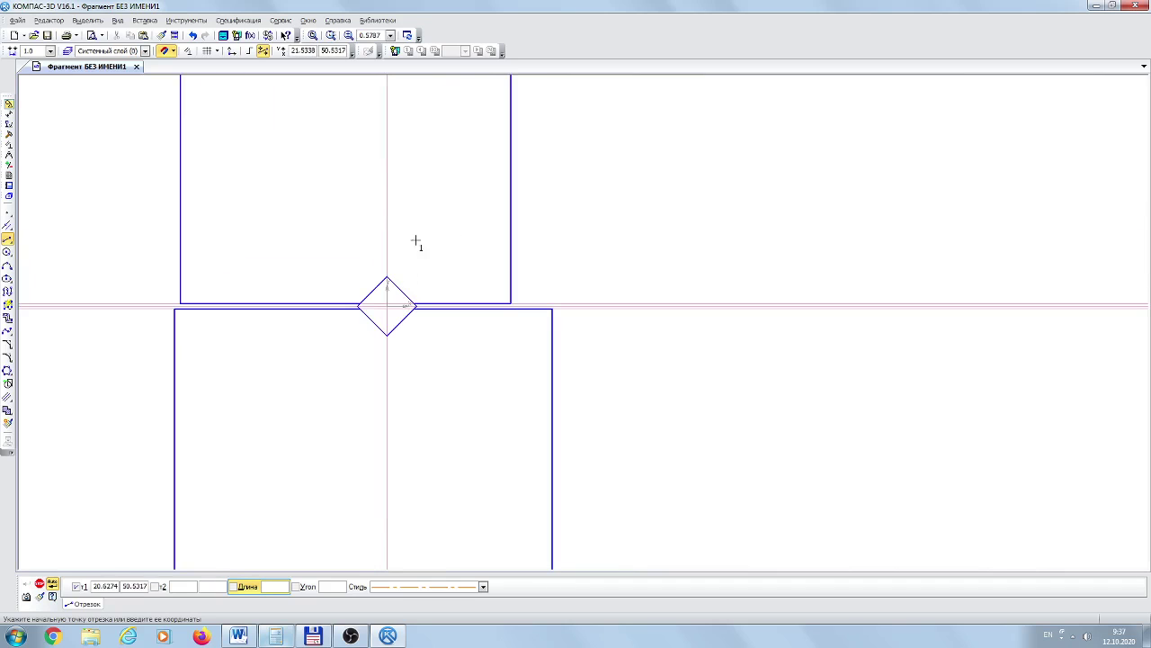
pyautogui.scroll(5, 419, 283)
pyautogui.scroll(5, 422, 306)
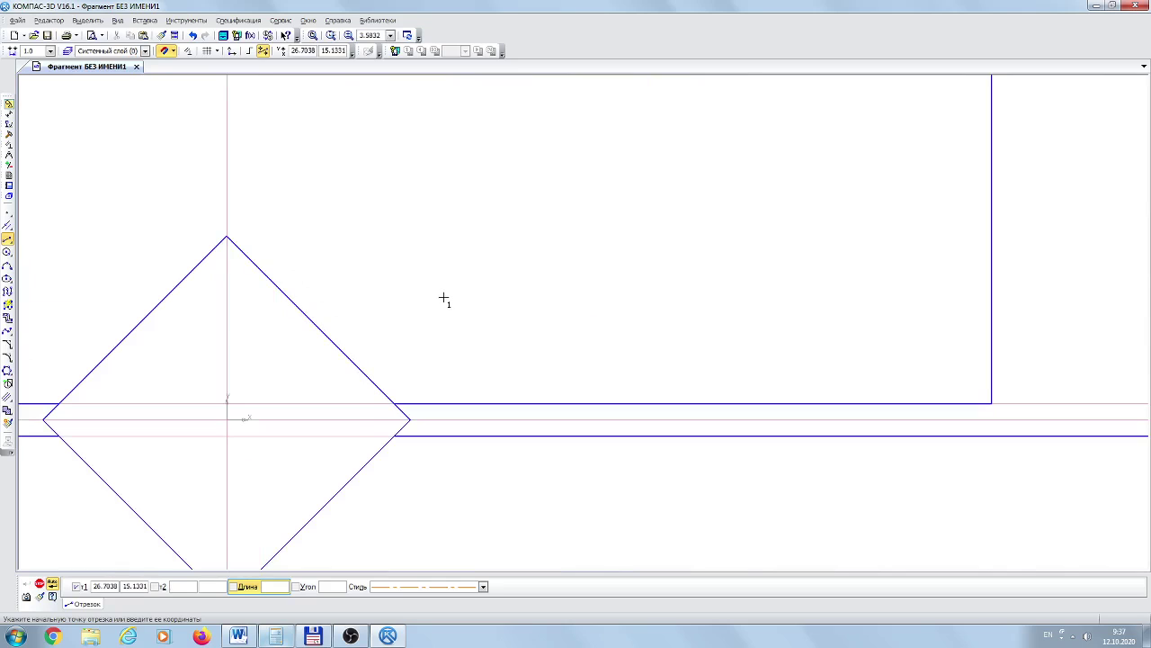
pyautogui.scroll(-5, 443, 299)
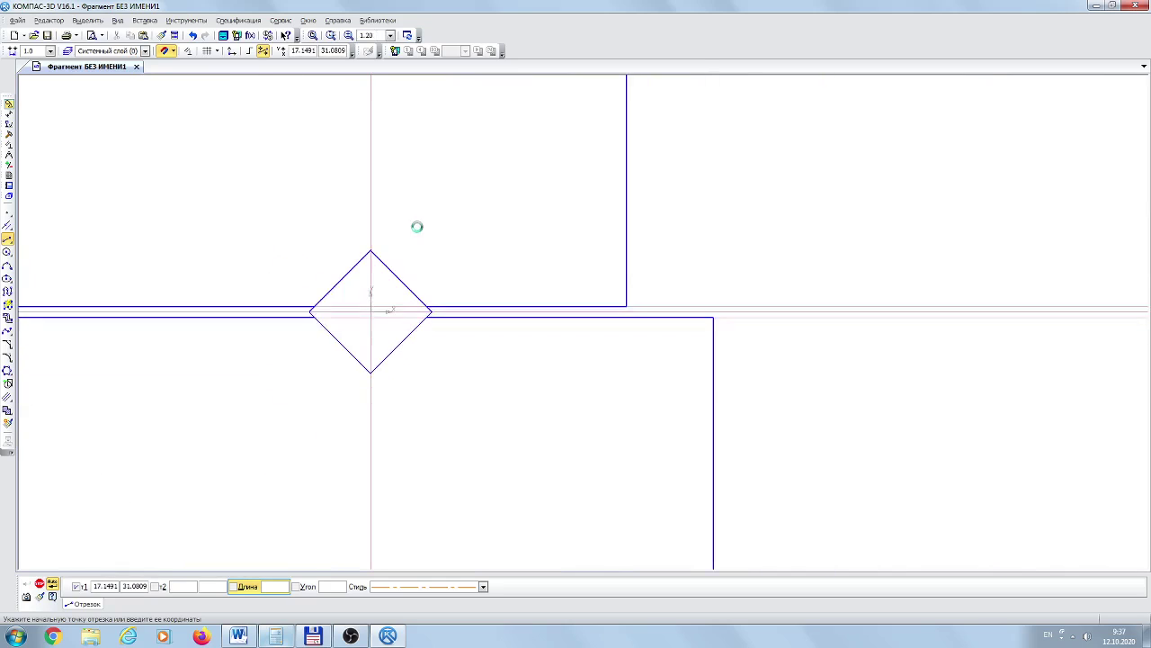
pyautogui.scroll(3, 387, 297)
pyautogui.click(43, 584)
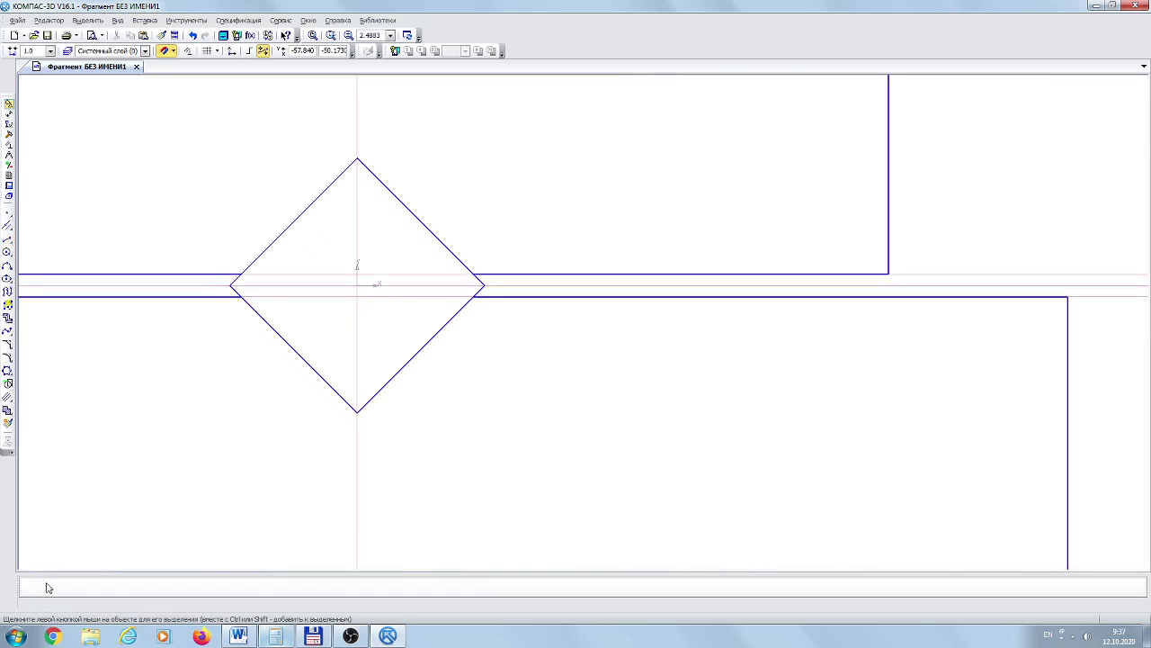
pyautogui.moveTo(477, 225); pyautogui.dragTo(461, 263, button='middle')
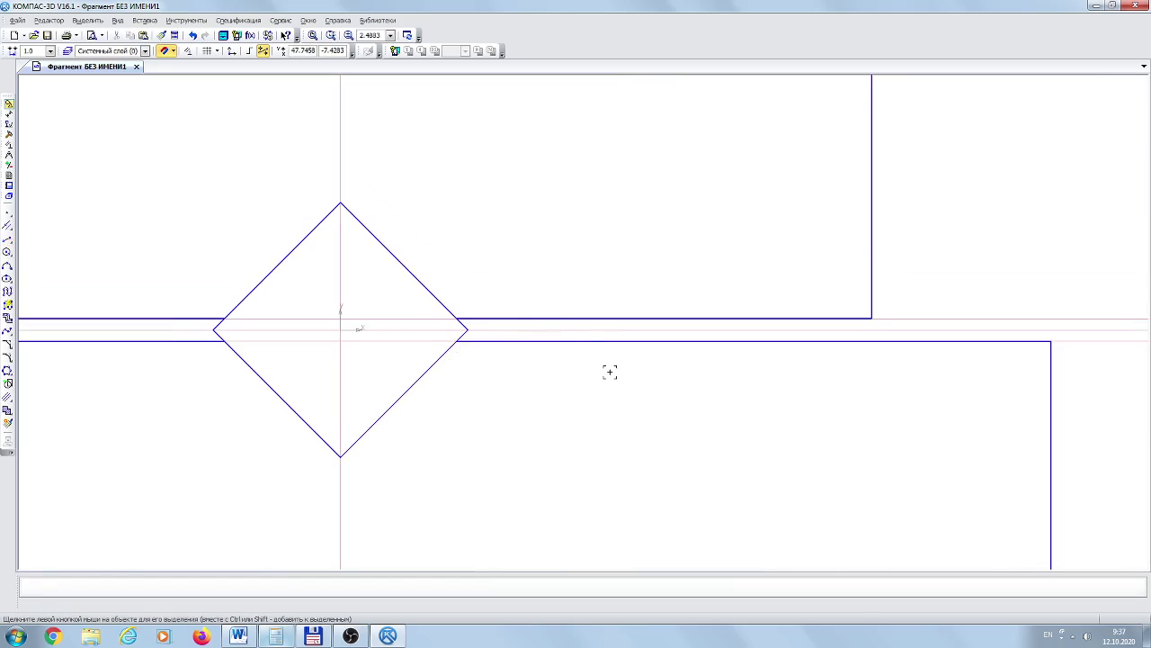
pyautogui.click(7, 357)
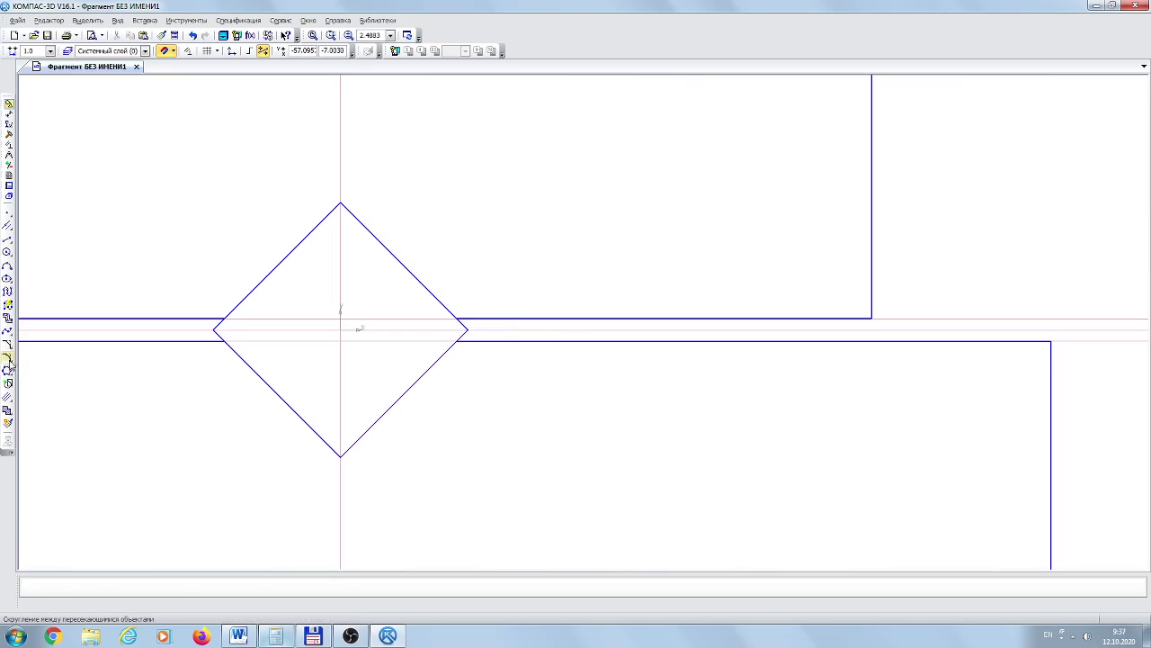
pyautogui.click(364, 224)
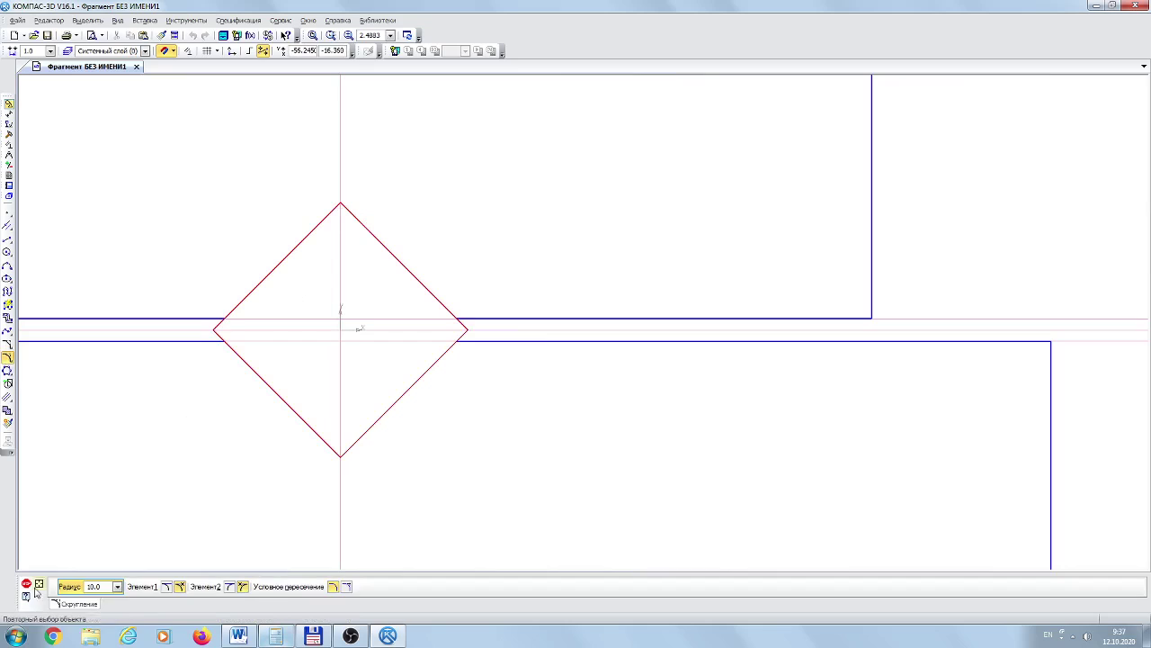
pyautogui.press('Escape')
# Break the rhombus apart into separate segments
pyautogui.click(398, 259)
pyautogui.rightClick(398, 258)
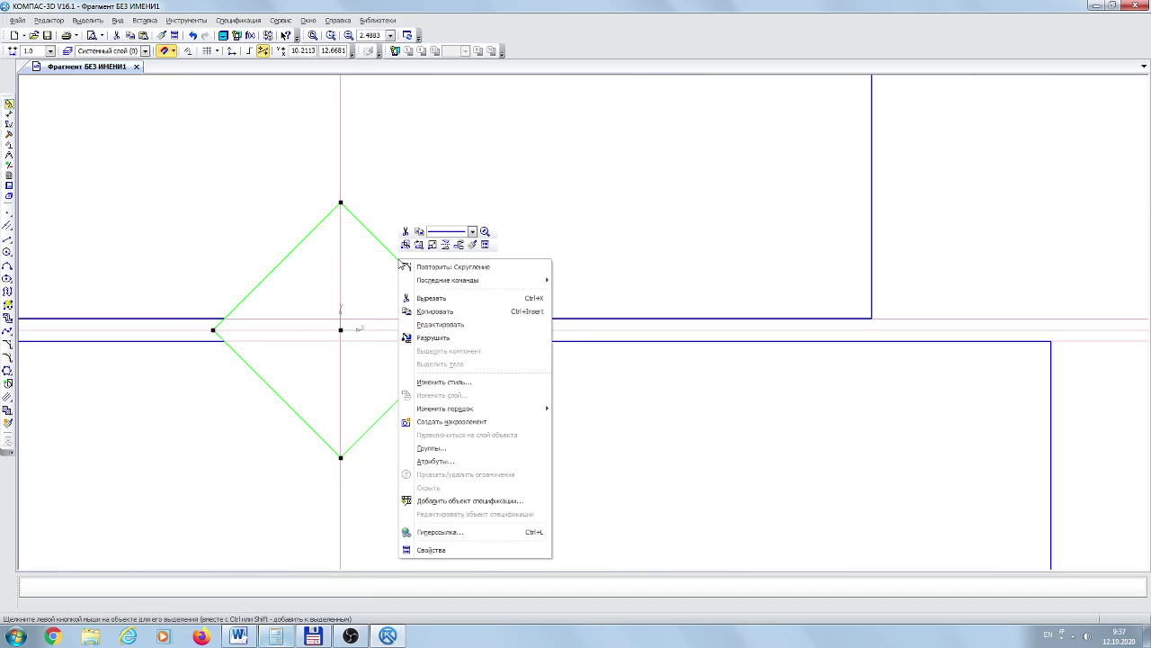
pyautogui.click(432, 338)
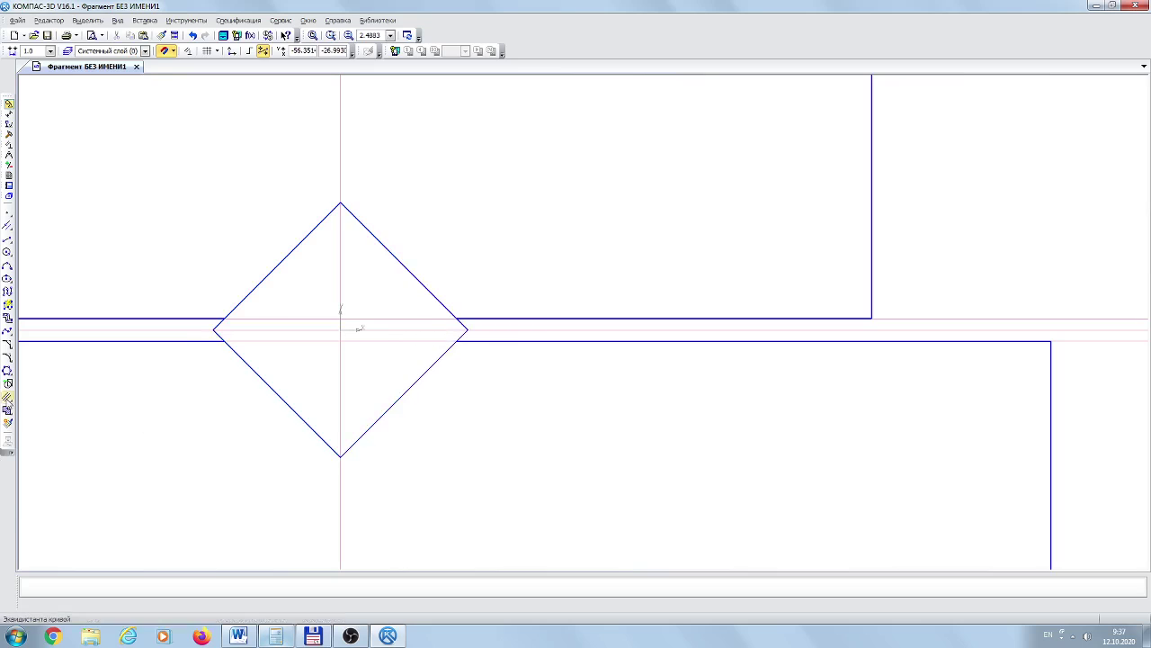
# Fillet the rhombus's top and bottom corners with a 10 mm radius
pyautogui.click(8, 358)
pyautogui.click(285, 245)
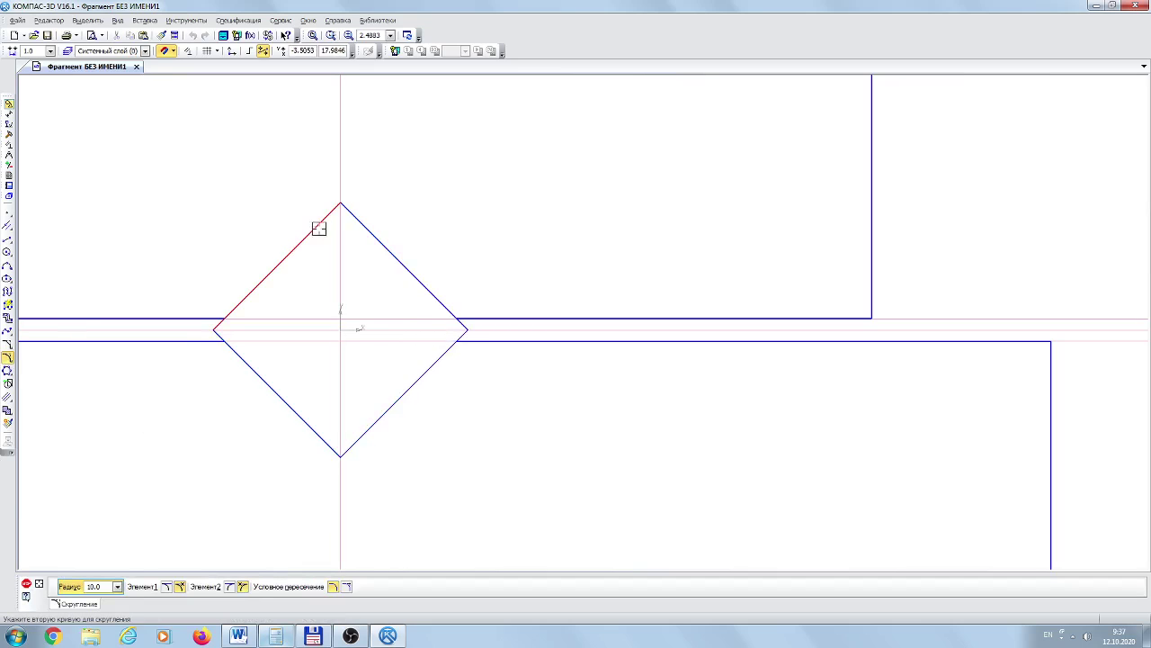
pyautogui.click(370, 225)
pyautogui.click(317, 426)
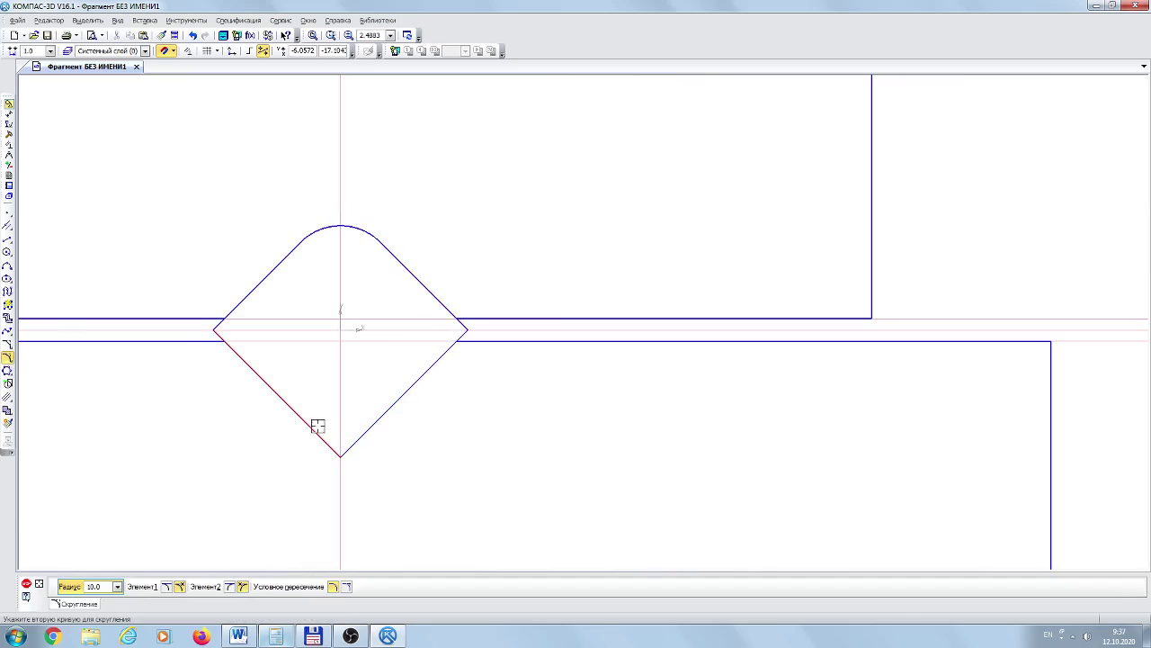
pyautogui.click(366, 426)
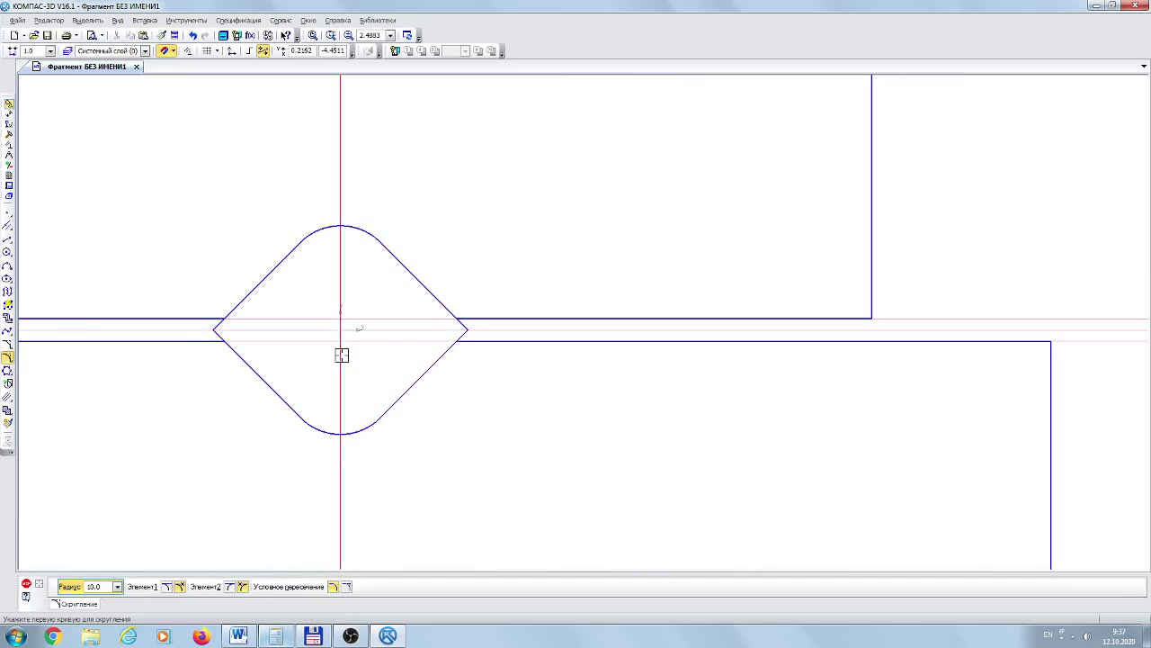
# Set the fillet radius to 5 mm and try to round the junction of the rhombus's upper-left side with the adjoining horizontal line
pyautogui.click(94, 587)
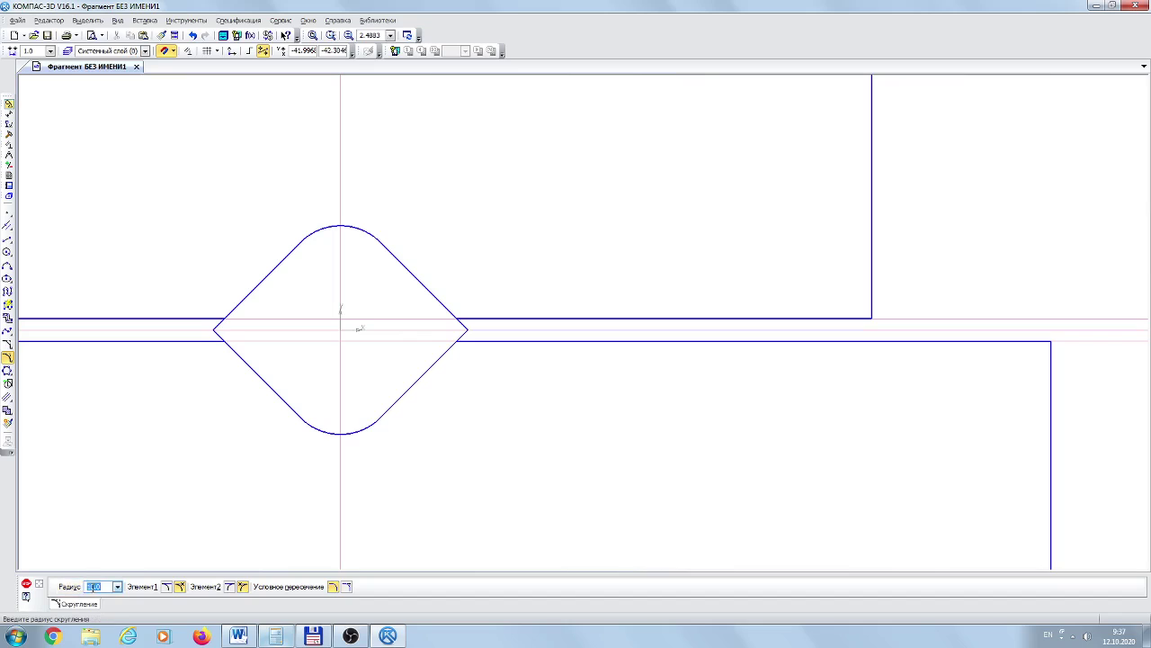
pyautogui.write('5')
pyautogui.press('Return')
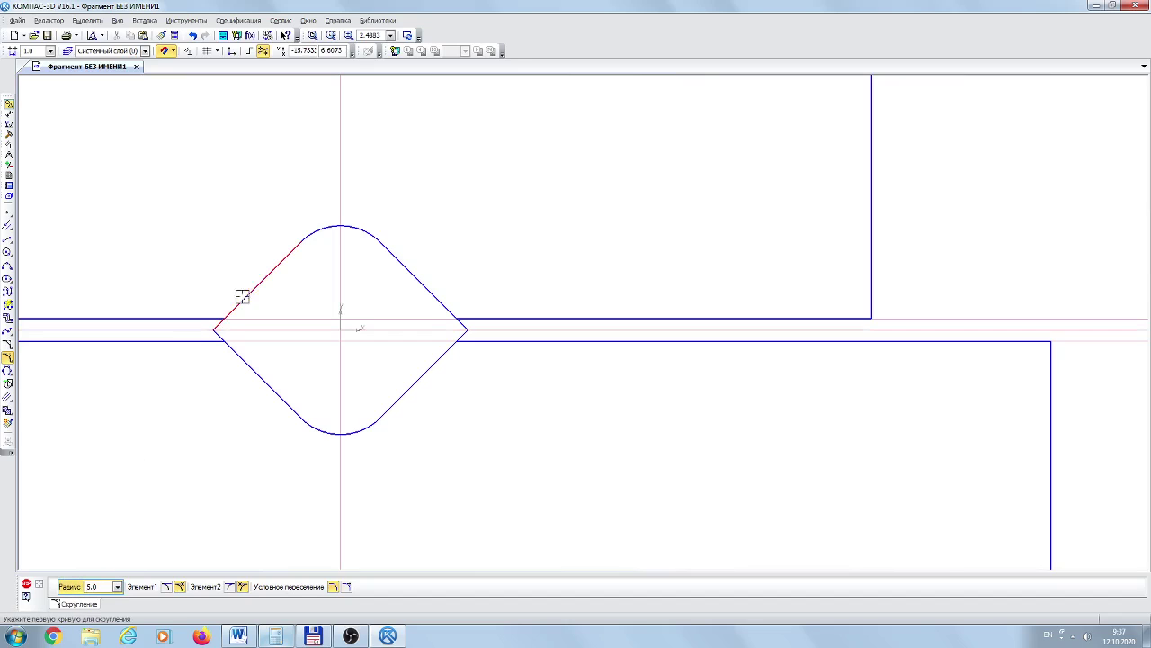
pyautogui.click(200, 318)
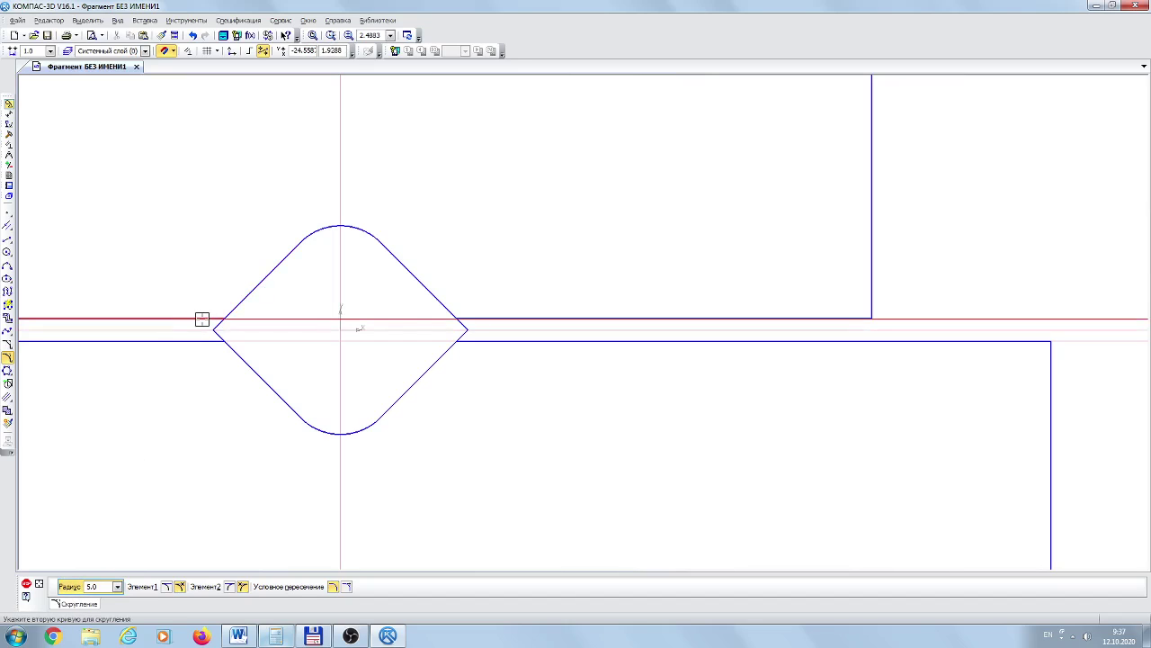
pyautogui.click(201, 318)
# Remove the two offset horizontal auxiliary lines and fillet all four junctions between the rhombus's sides and the horizontal segments with a 5 mm radius
pyautogui.click(26, 583)
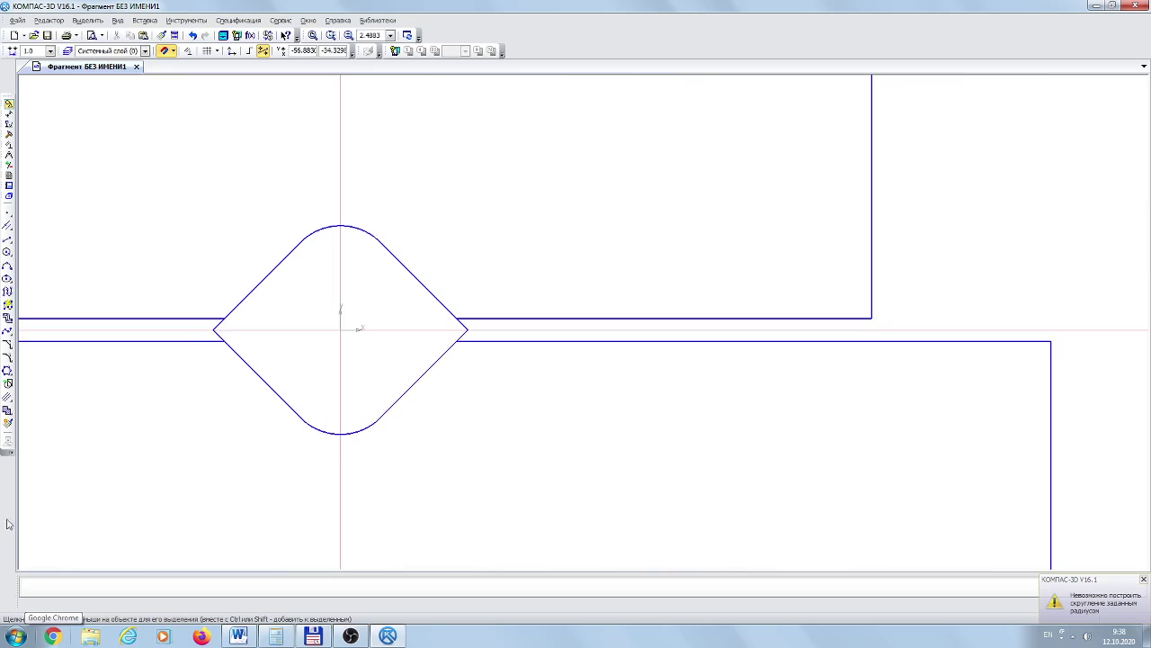
pyautogui.click(8, 357)
pyautogui.click(241, 296)
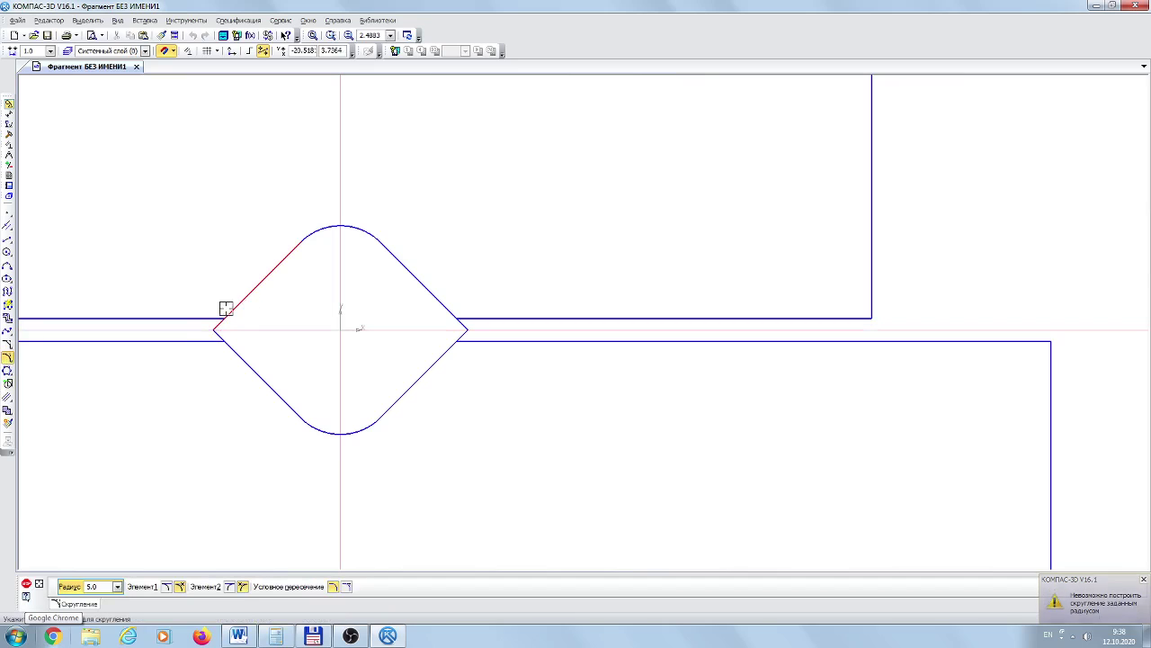
pyautogui.click(206, 320)
pyautogui.click(234, 350)
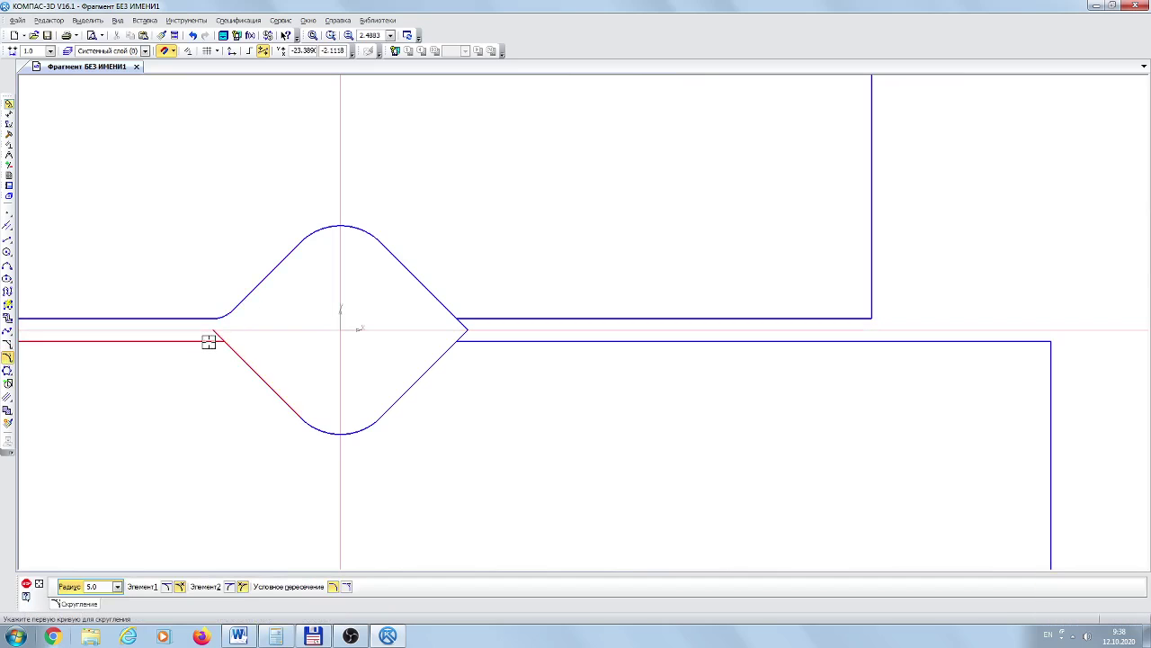
pyautogui.click(206, 340)
pyautogui.click(436, 357)
pyautogui.click(478, 342)
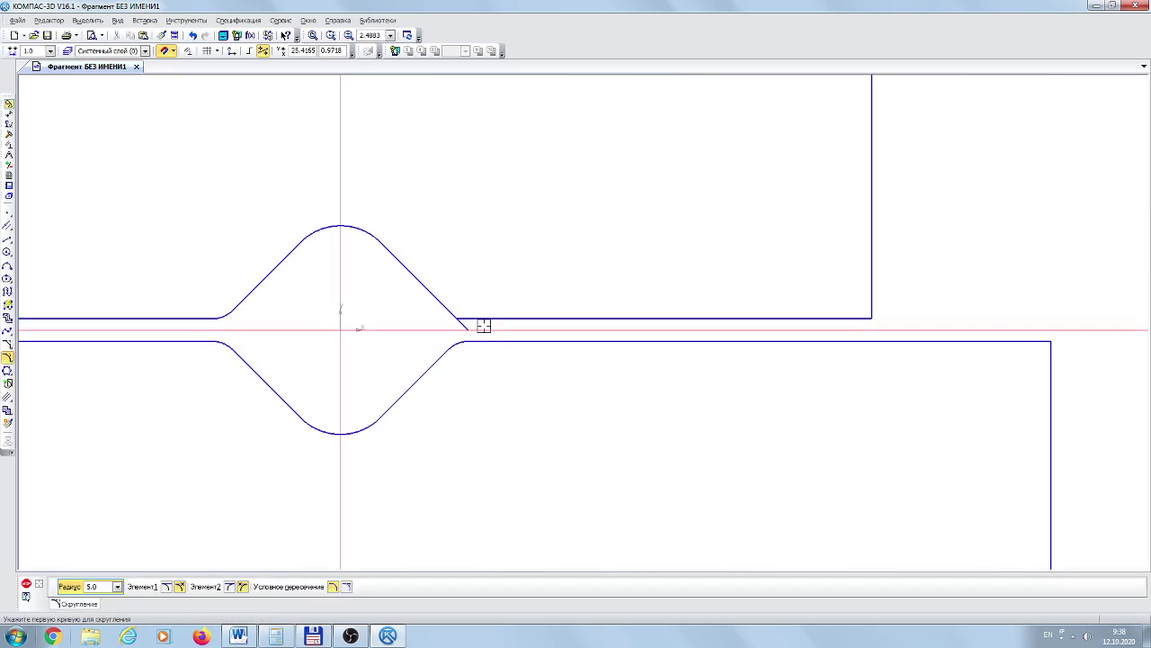
pyautogui.scroll(-5, 581, 368)
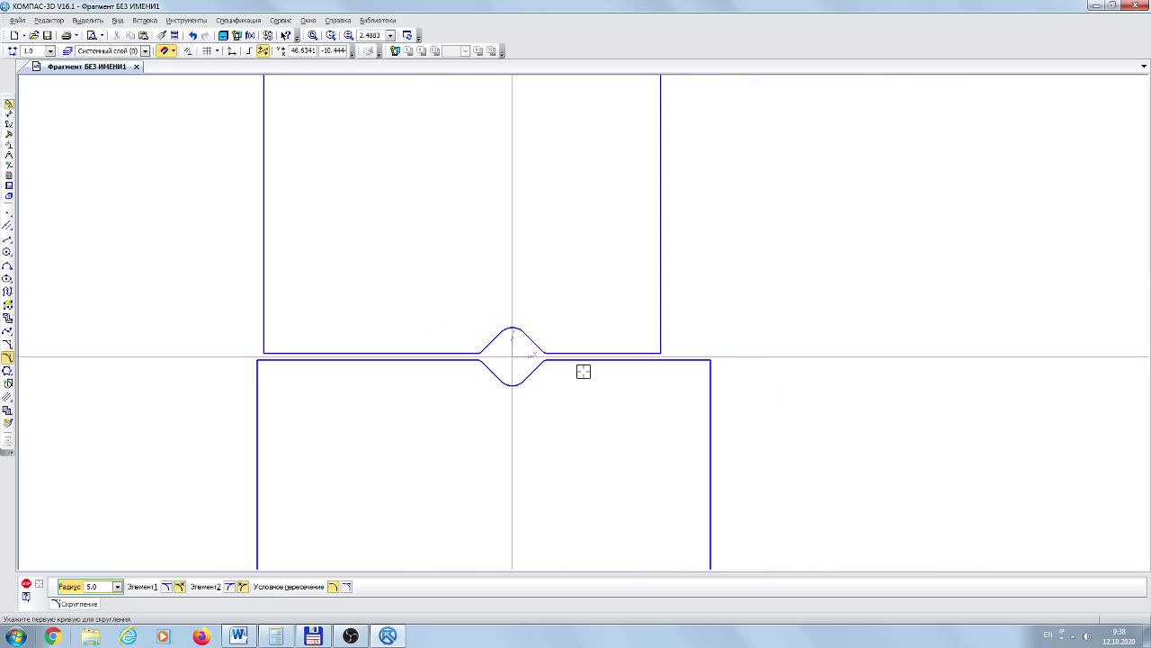
pyautogui.scroll(5, 652, 434)
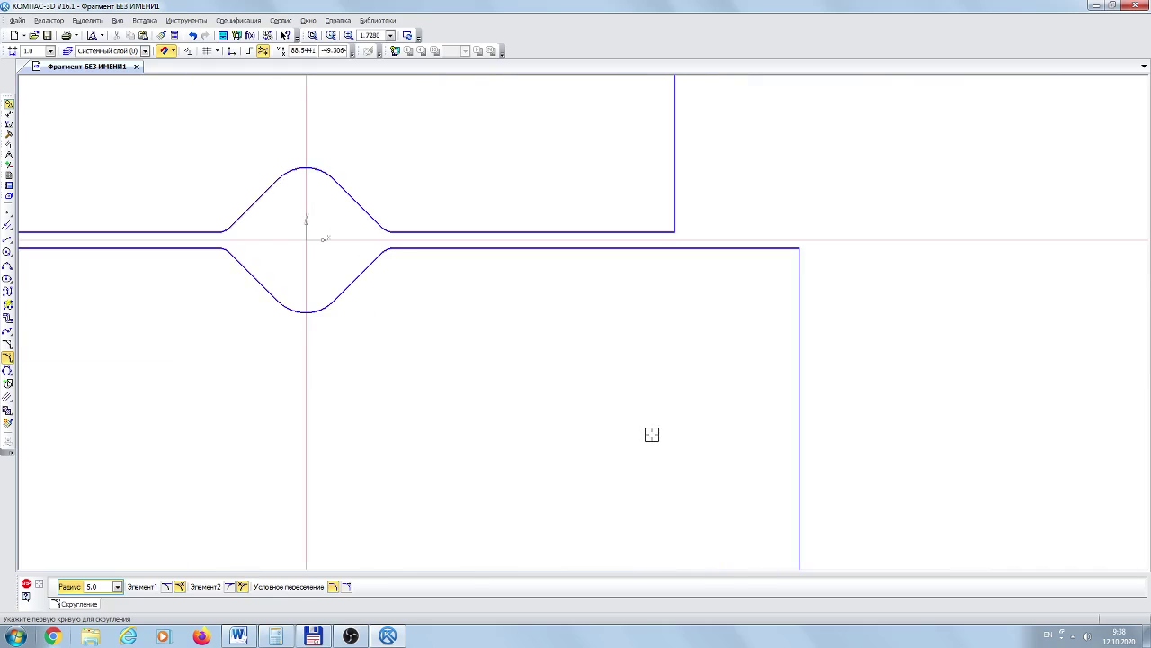
pyautogui.moveTo(546, 370); pyautogui.dragTo(578, 466, button='middle')
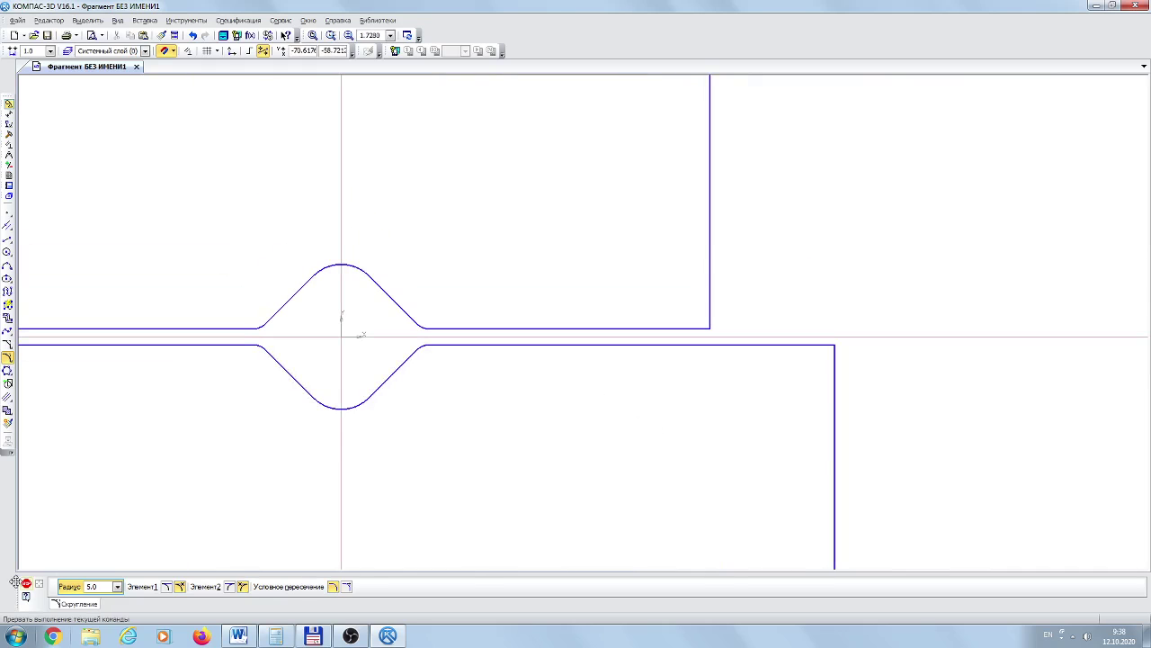
# Add auxiliary lines parallel to the horizontal axis line, offset 23 mm above and below it
pyautogui.click(27, 584)
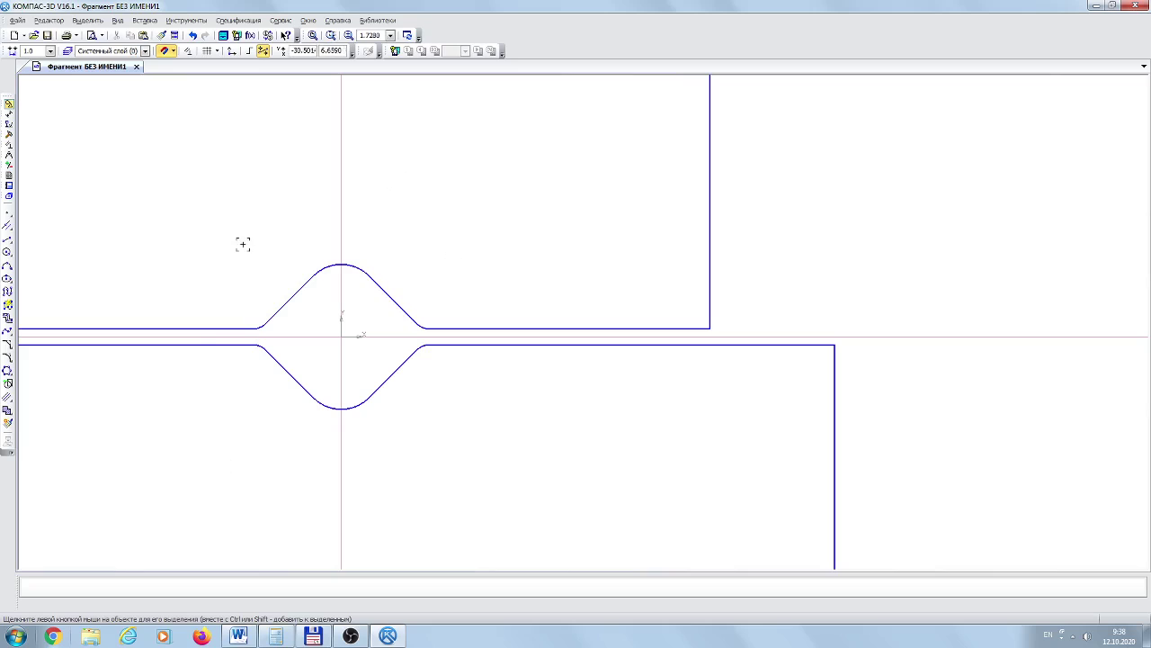
pyautogui.click(7, 225)
pyautogui.click(315, 337)
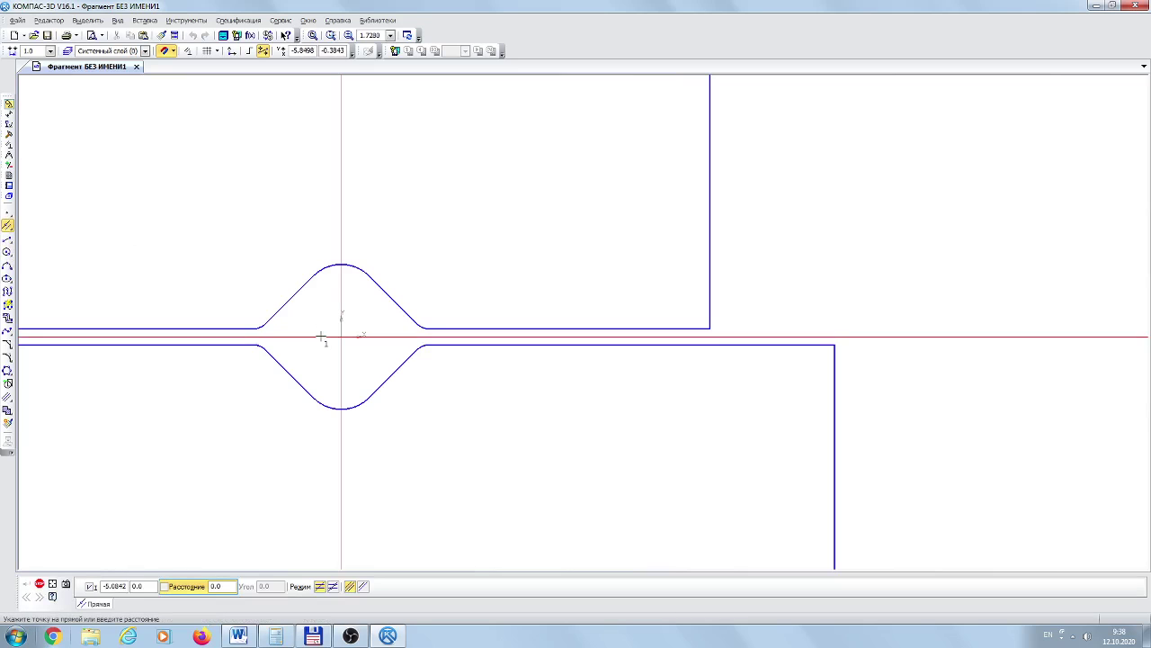
pyautogui.click(314, 247)
pyautogui.click(307, 246)
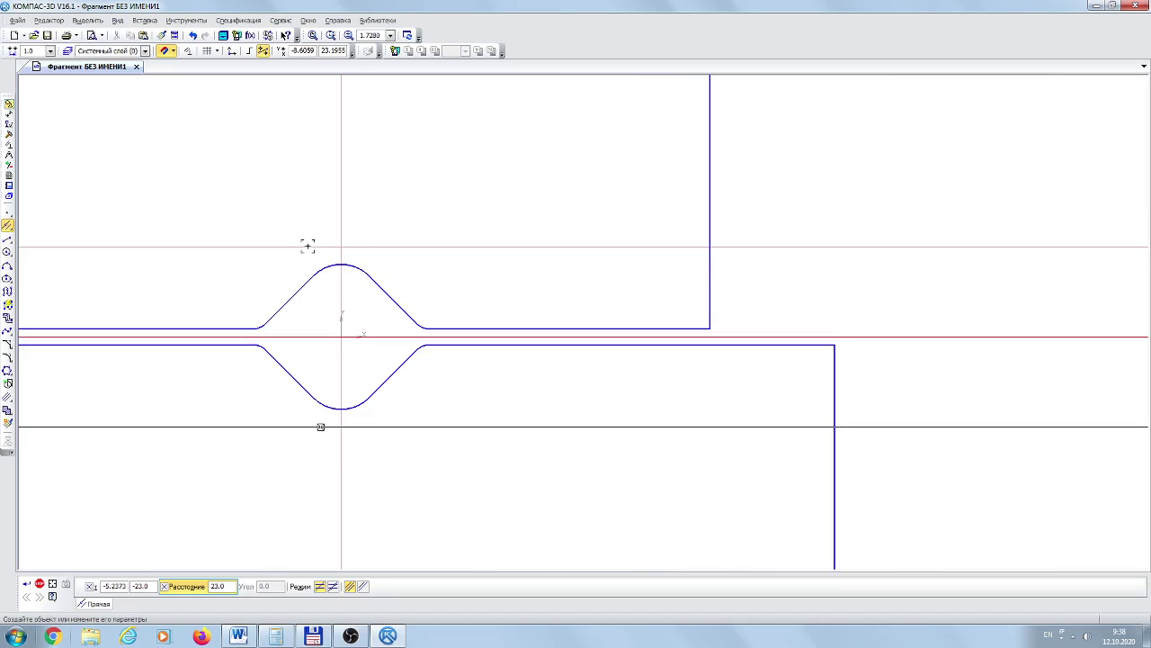
pyautogui.click(300, 421)
# Add auxiliary lines parallel to the vertical axis line, offset 15 mm on both sides of it
pyautogui.click(338, 368)
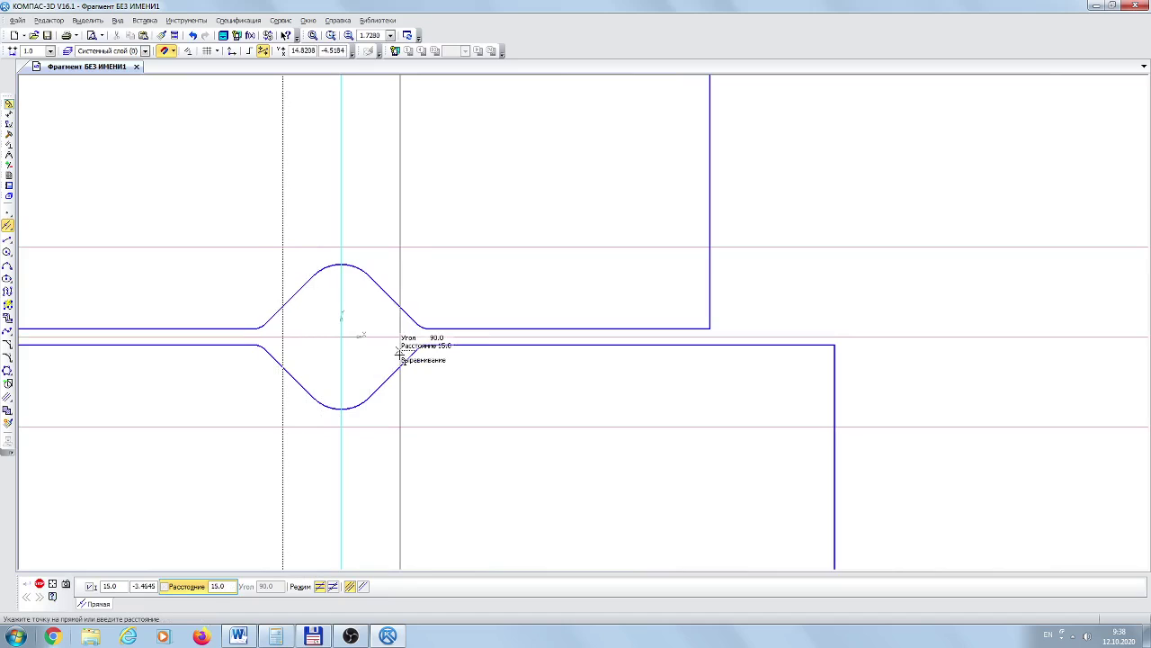
pyautogui.click(400, 352)
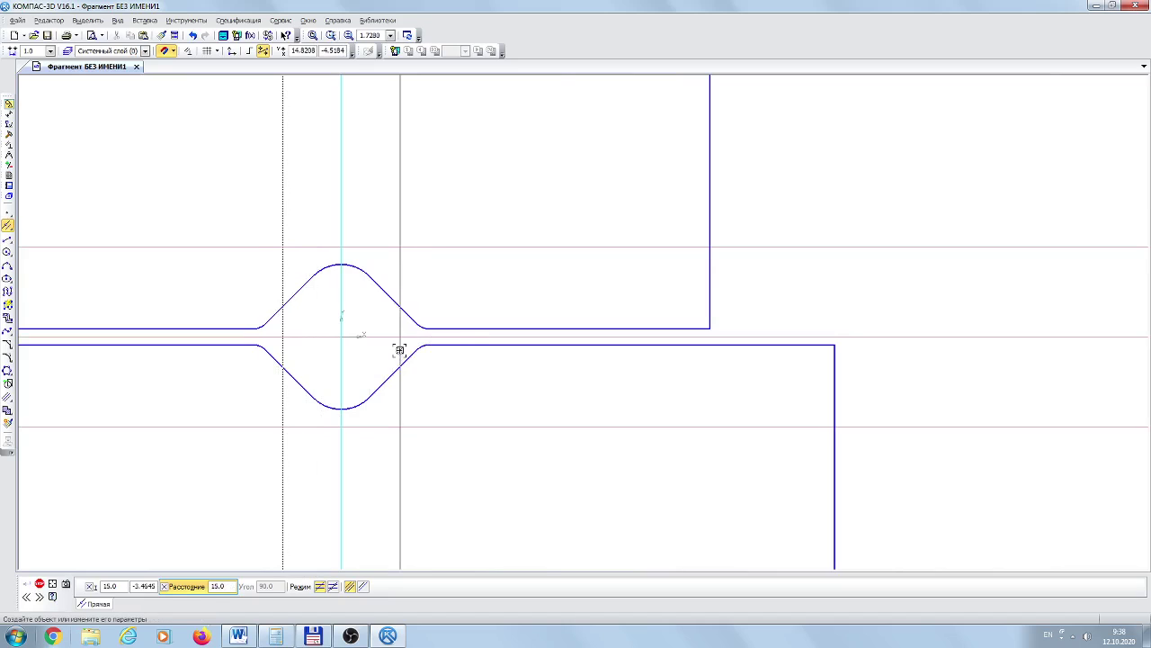
pyautogui.click(284, 412)
# Draw a closed inner rhombus of four segments in the Основная line style through the auxiliary lines' intersections around the origin
pyautogui.click(7, 239)
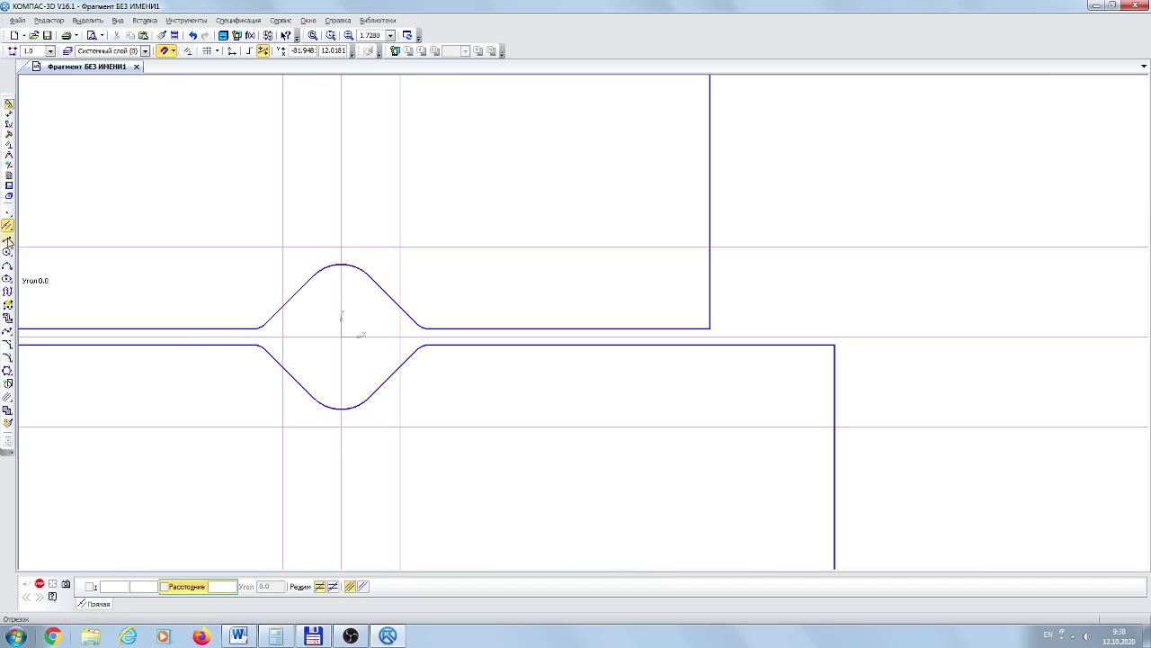
pyautogui.click(339, 425)
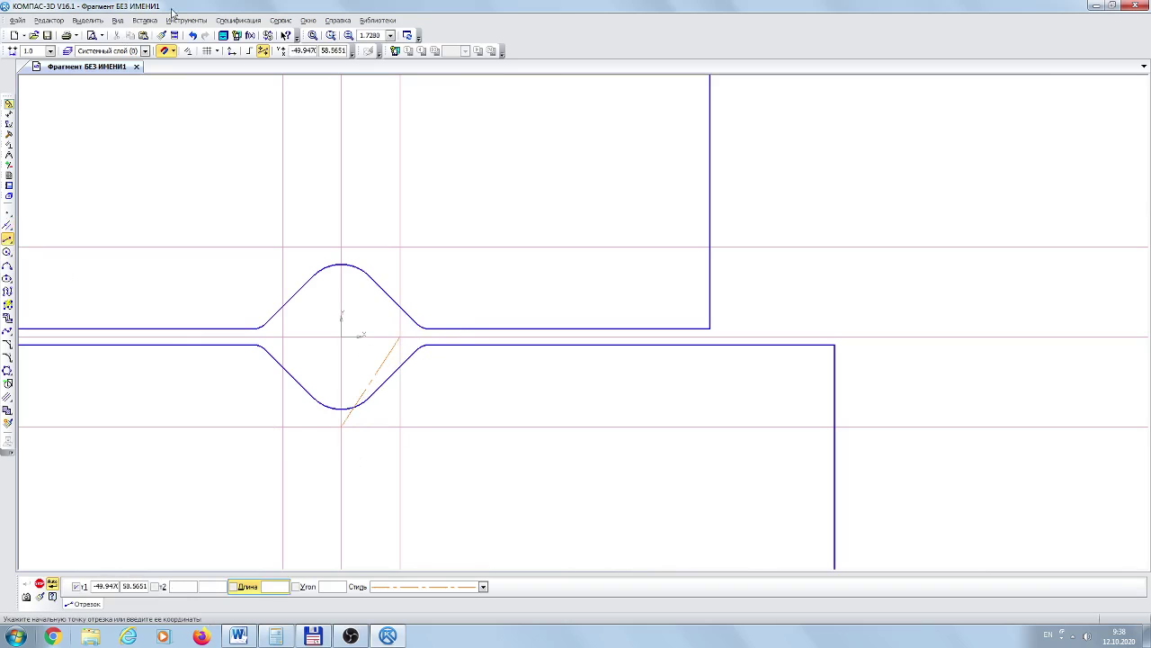
pyautogui.click(196, 36)
pyautogui.click(483, 587)
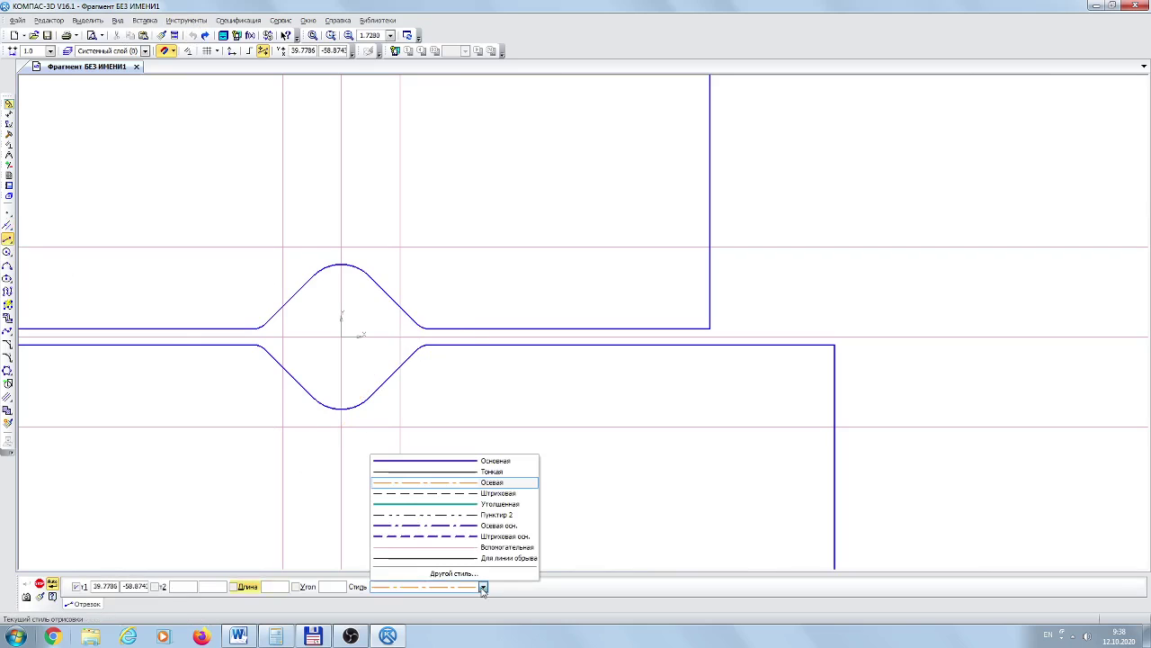
pyautogui.click(486, 463)
pyautogui.click(339, 425)
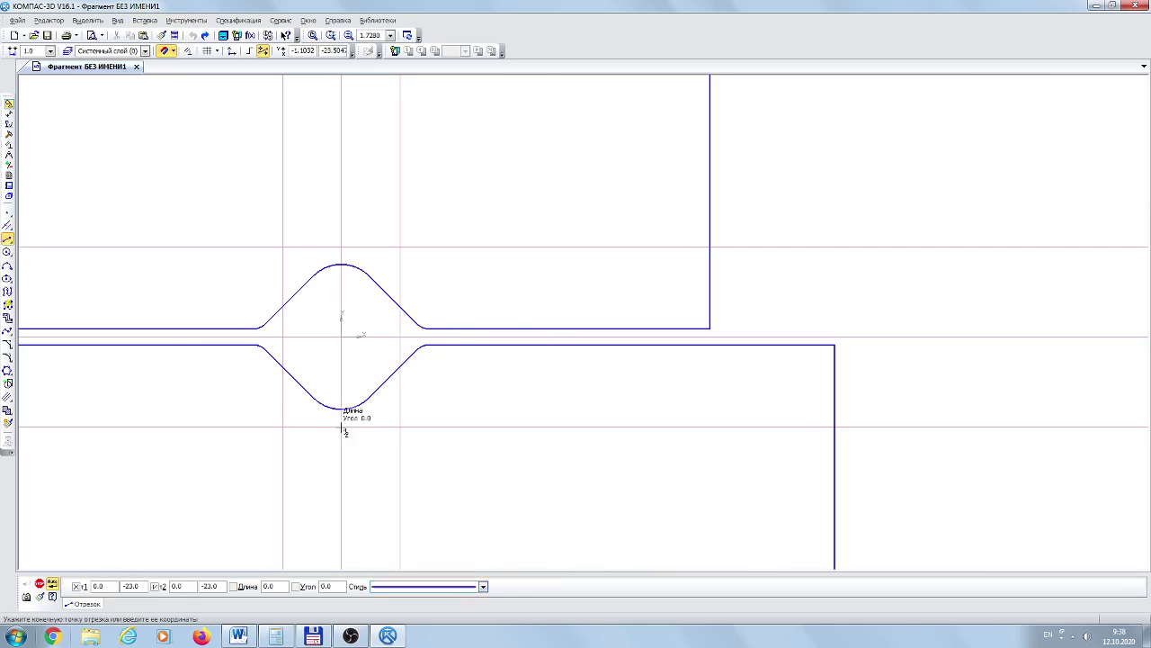
pyautogui.click(399, 338)
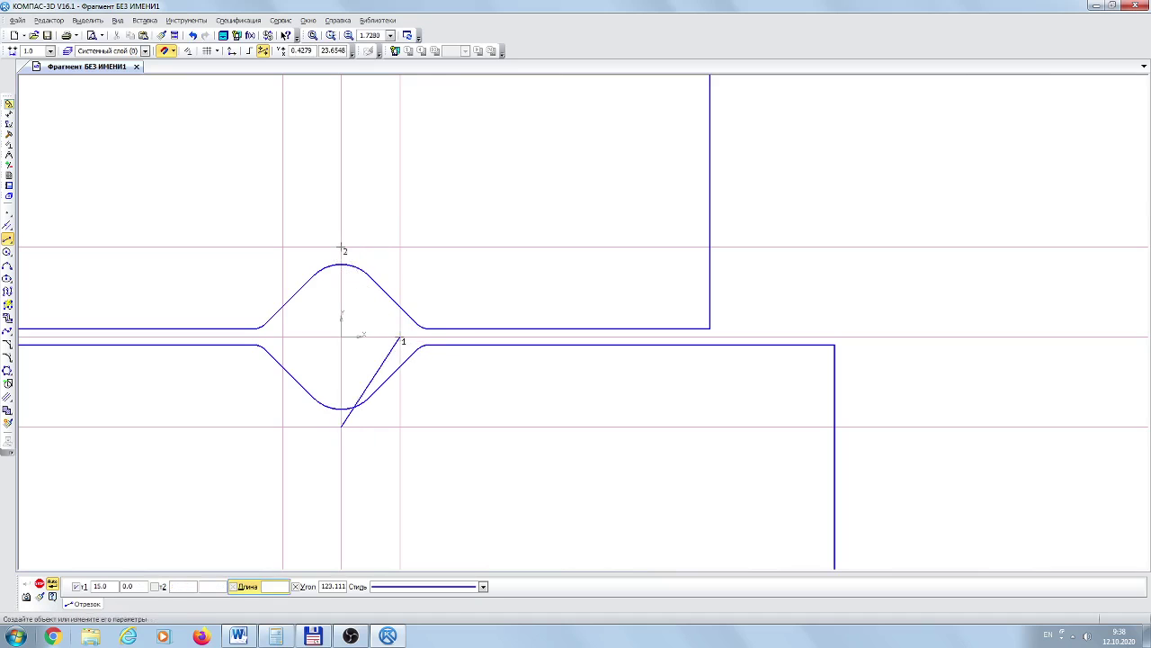
pyautogui.click(342, 249)
pyautogui.click(342, 249)
pyautogui.click(284, 337)
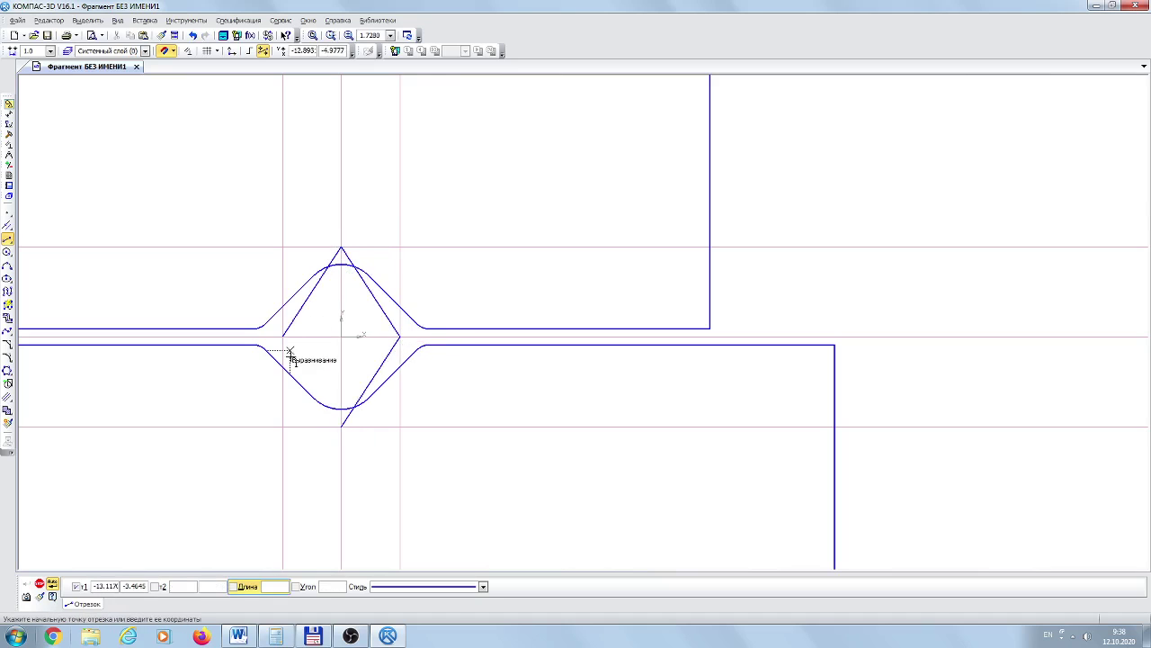
pyautogui.click(342, 424)
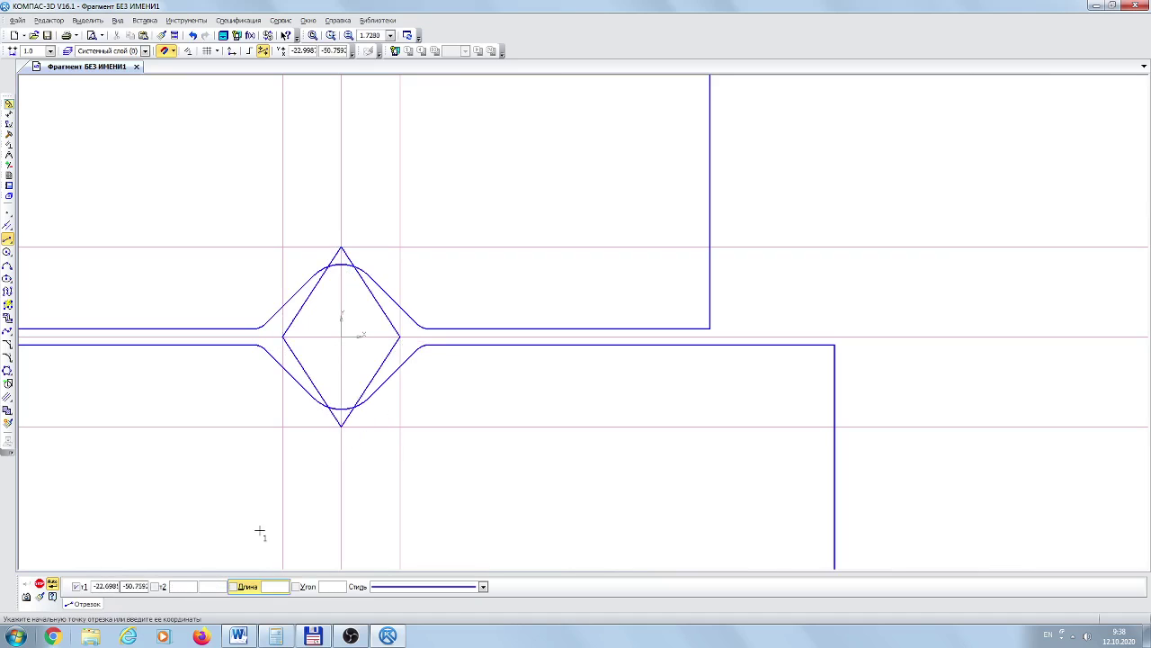
pyautogui.click(40, 583)
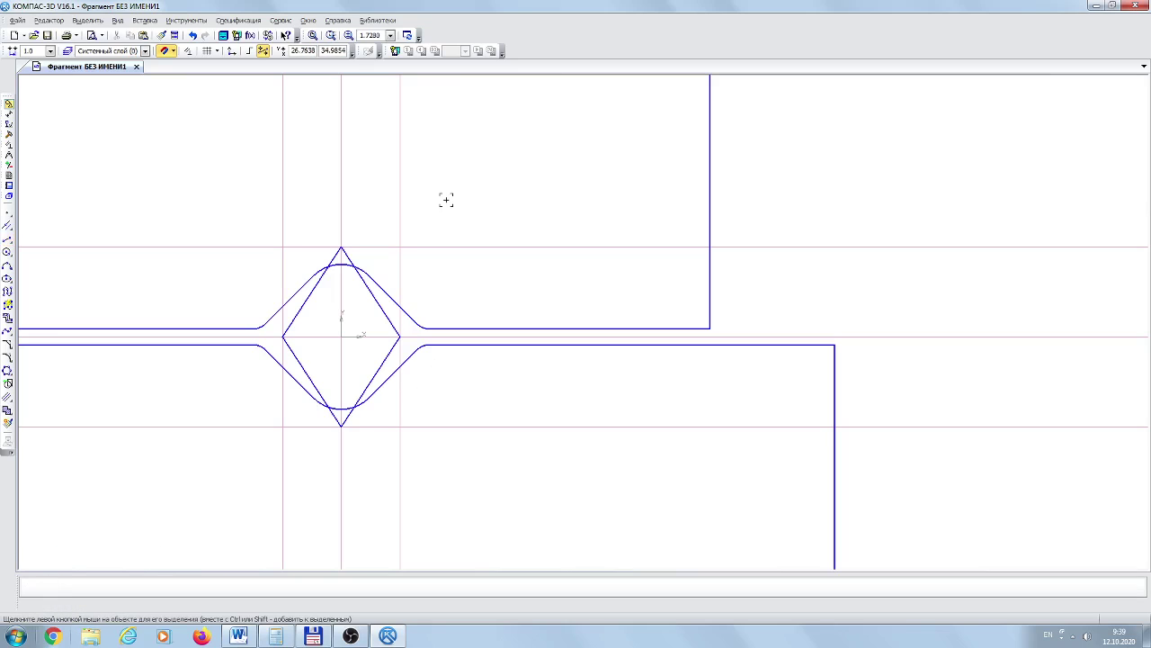
# Fillet the inner rhombus's left and right corners with a 5 mm radius
pyautogui.click(7, 357)
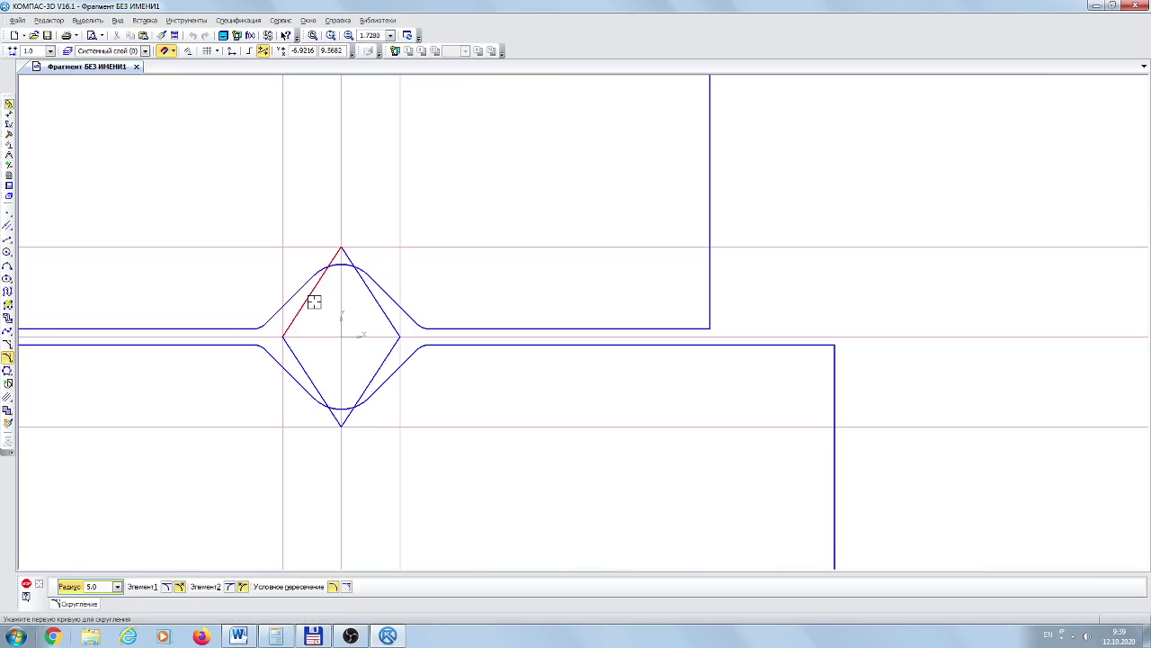
pyautogui.click(294, 354)
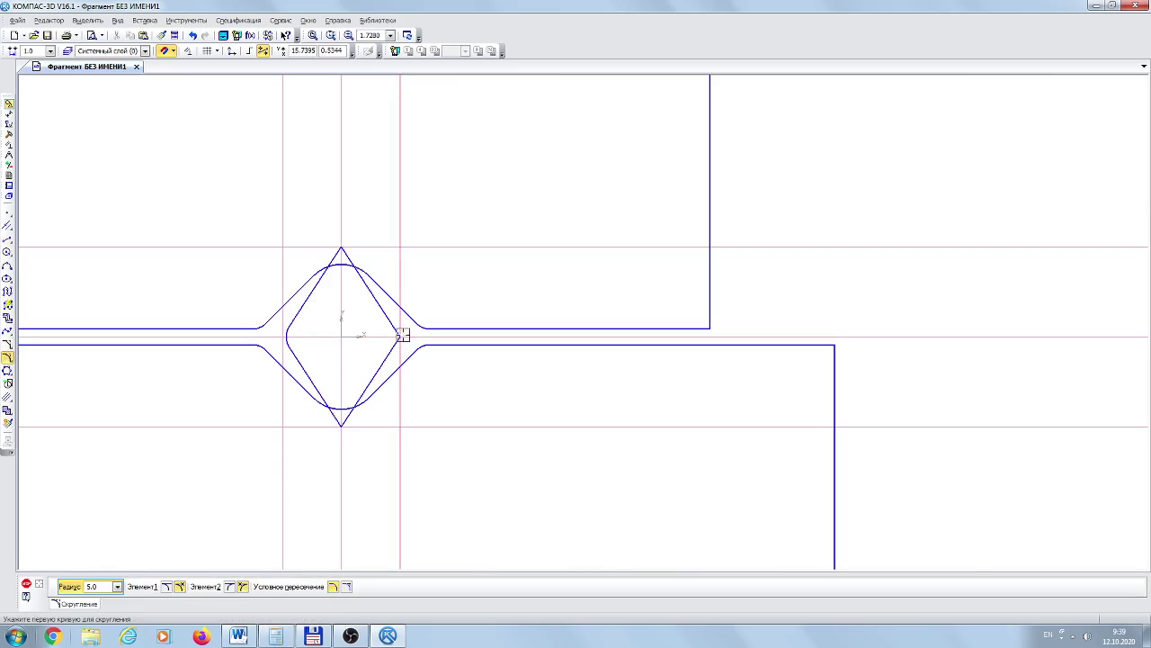
# Try rounding the inner rhombus's top and bottom corners with a 5 mm radius and undo both fillets
pyautogui.click(346, 258)
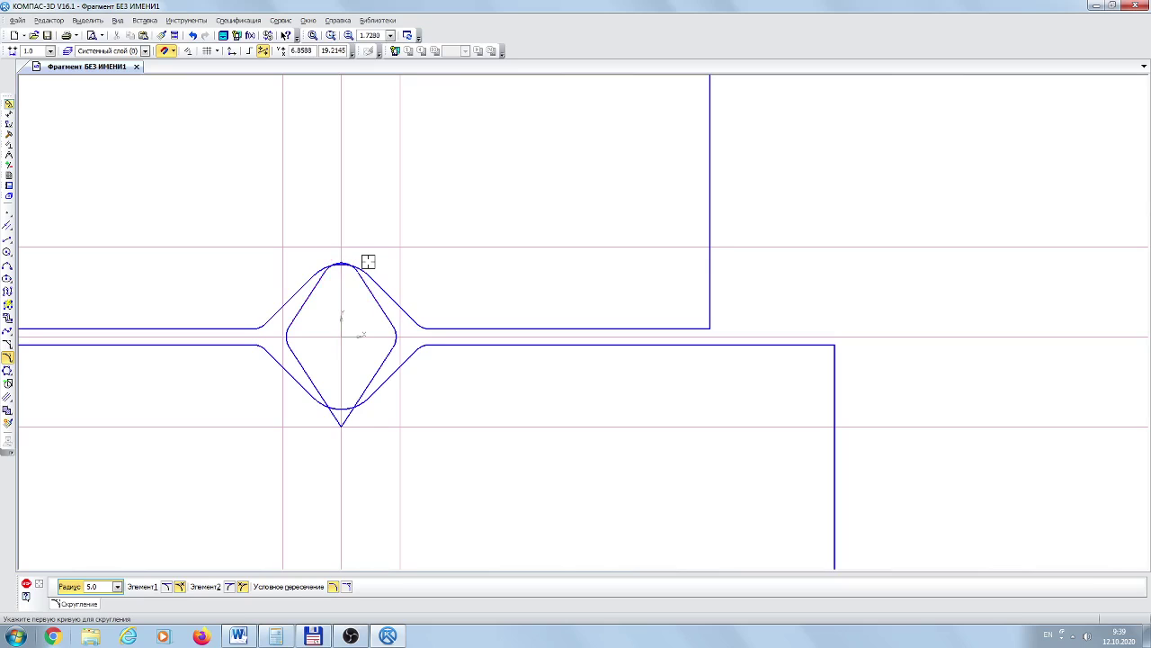
pyautogui.click(337, 413)
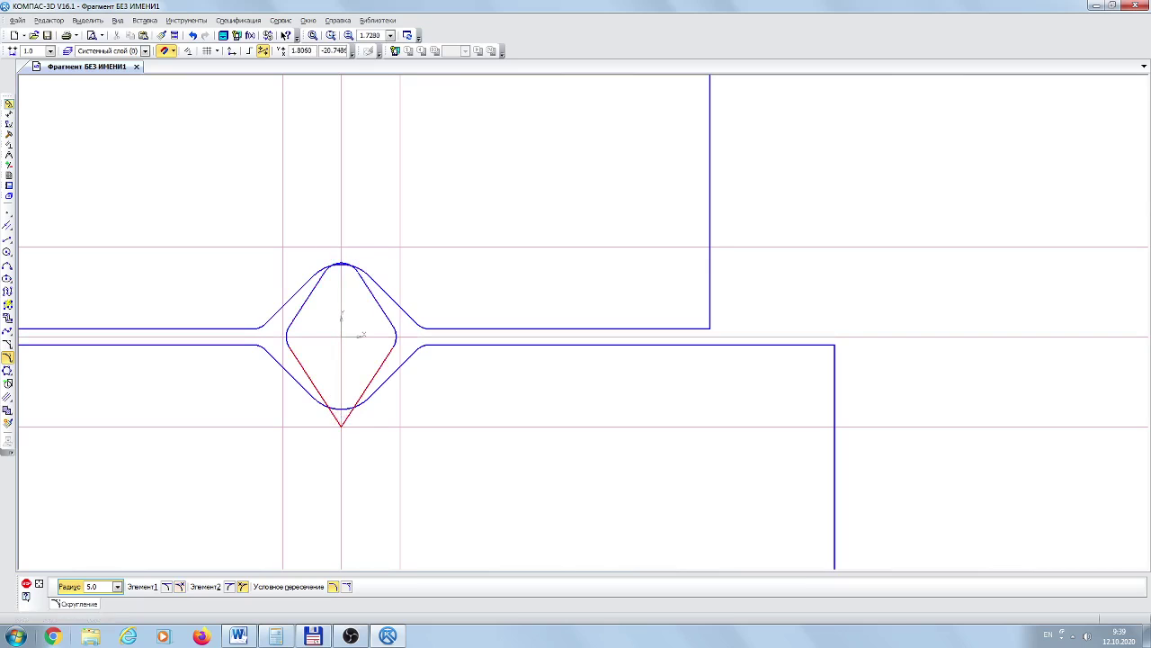
pyautogui.click(347, 412)
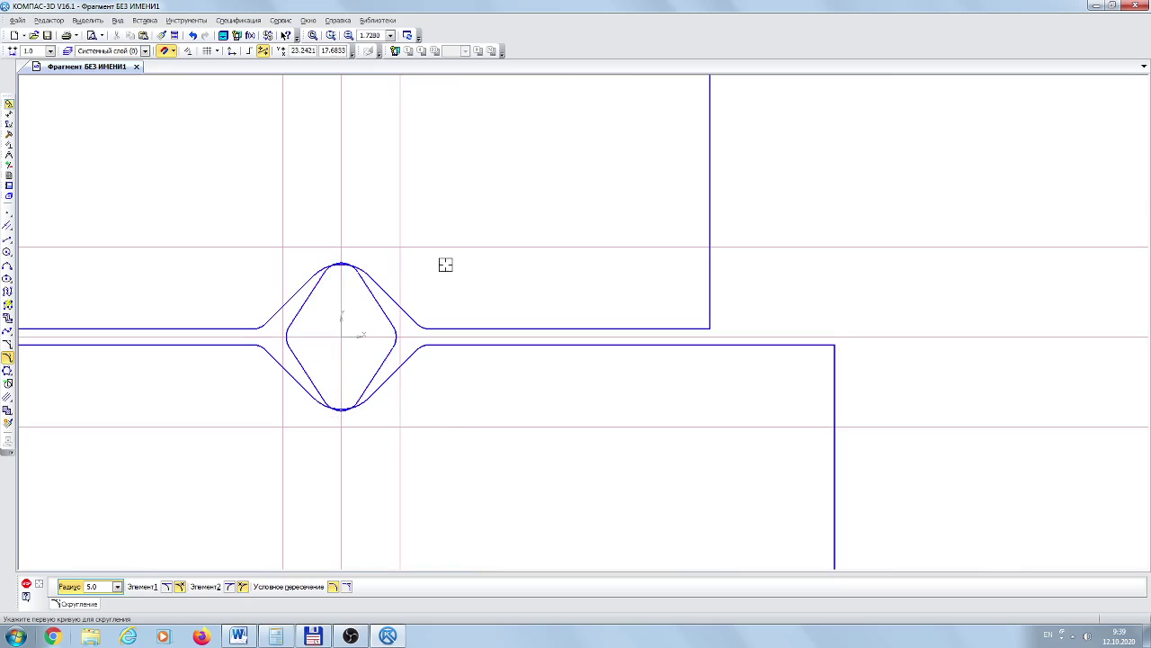
pyautogui.scroll(4, 376, 303)
pyautogui.scroll(-5, 375, 303)
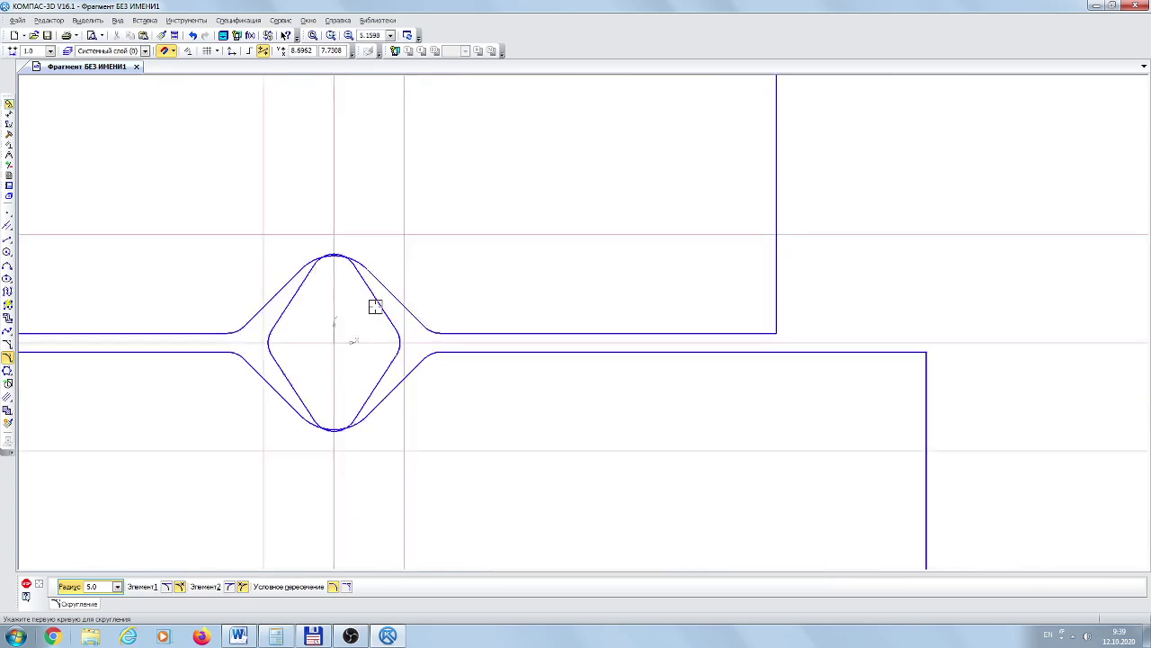
pyautogui.scroll(1, 235, 362)
pyautogui.click(26, 584)
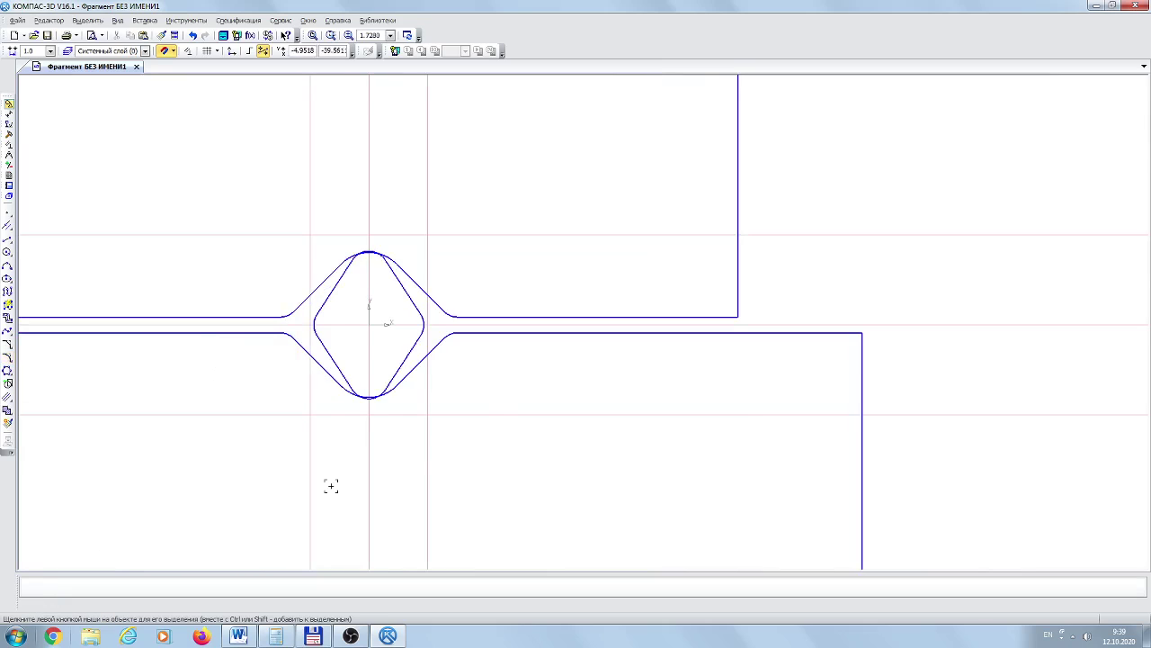
pyautogui.click(192, 35)
pyautogui.click(193, 35)
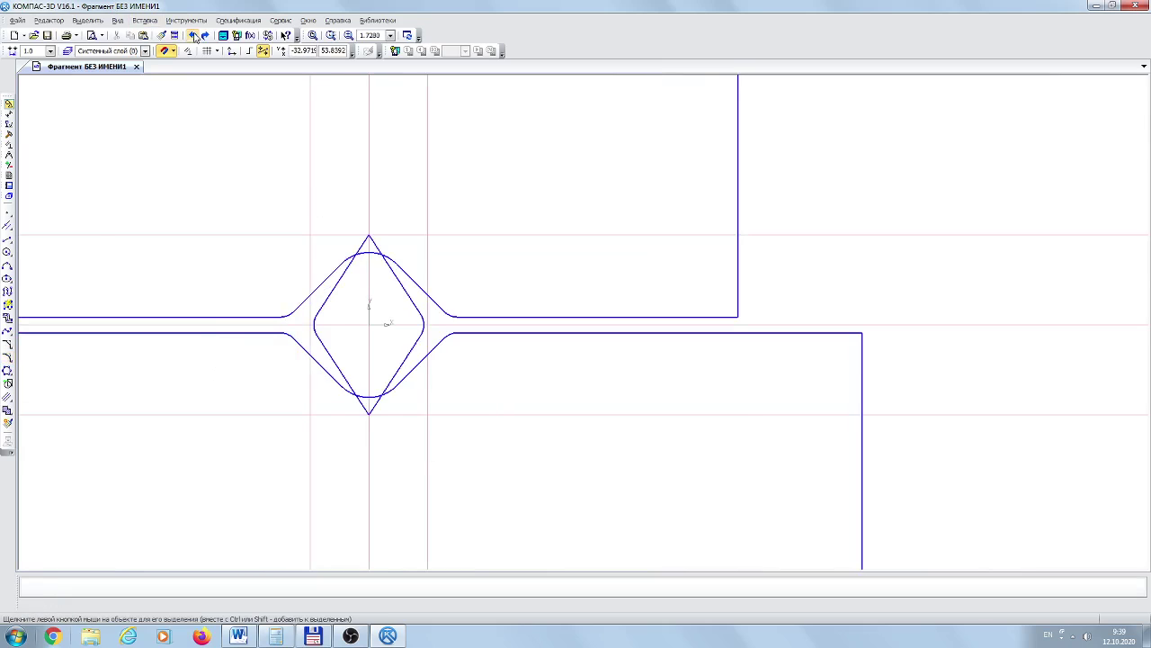
# Fillet the inner rhombus's top and bottom corners with a 2 mm radius
pyautogui.click(8, 358)
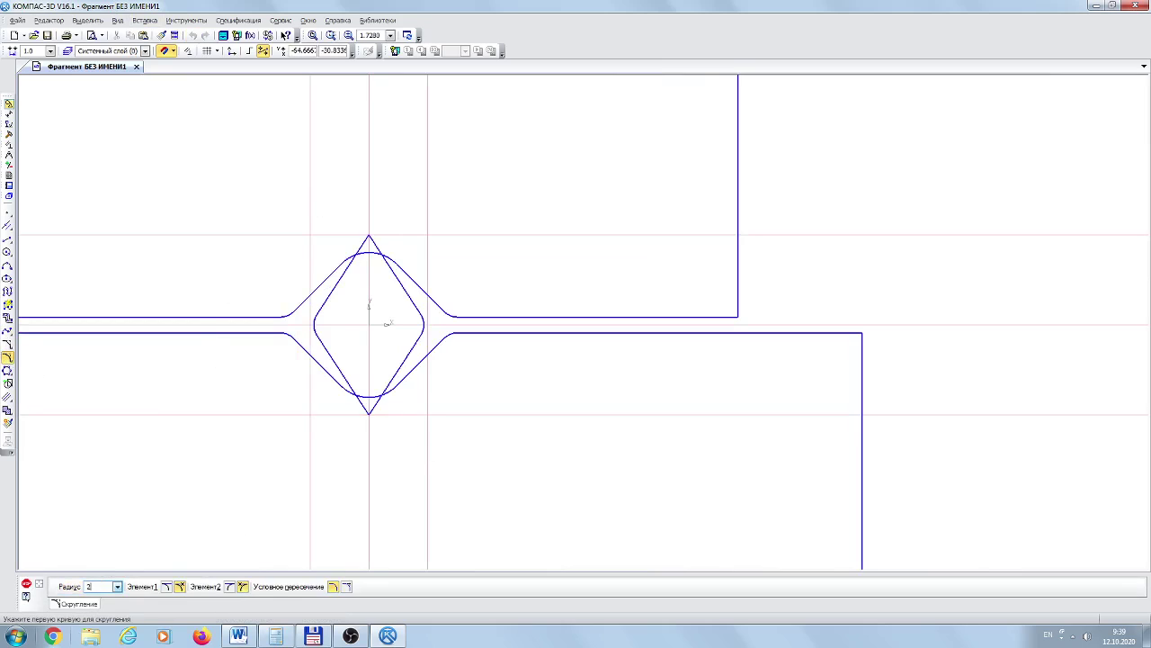
pyautogui.press('Return')
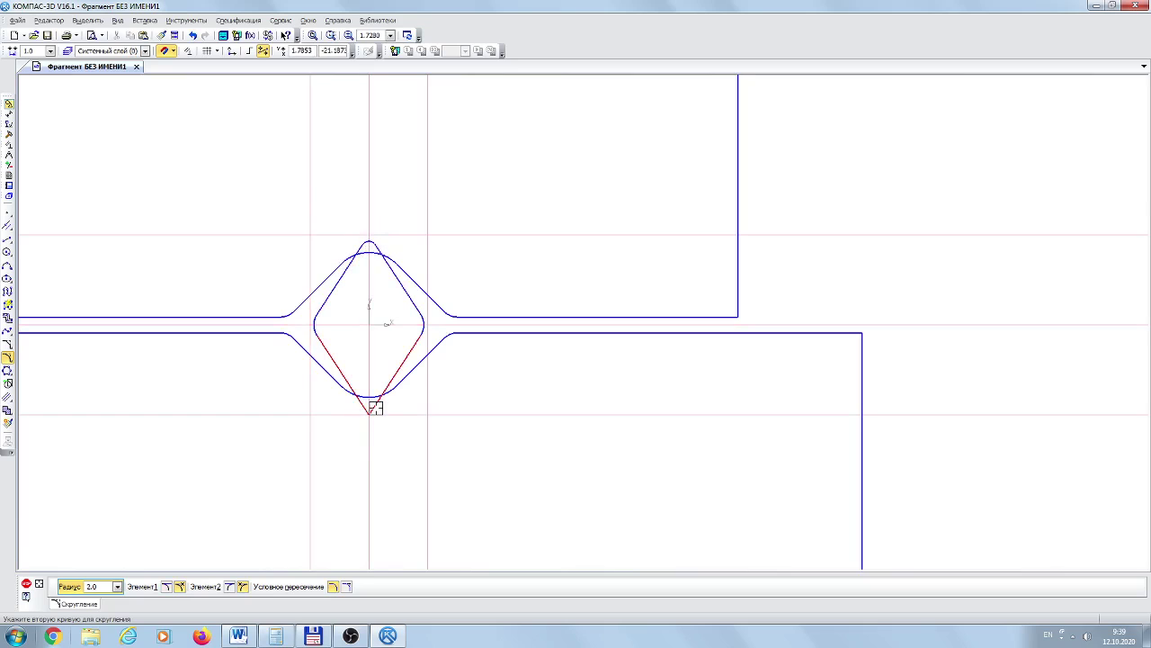
pyautogui.click(27, 583)
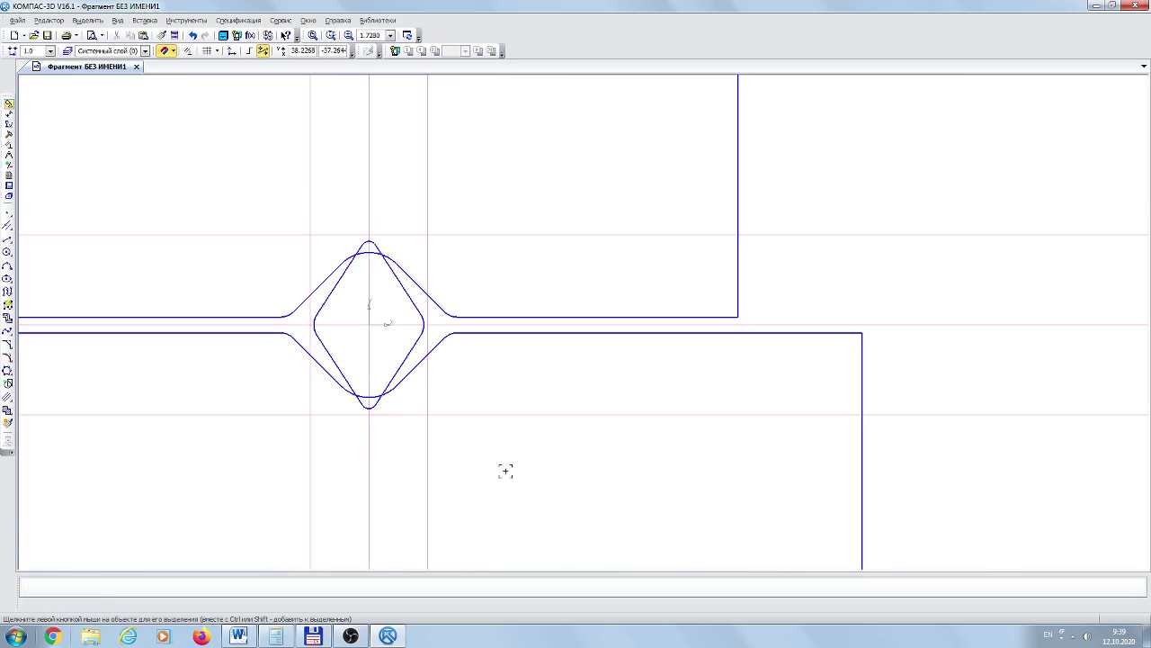
# Copy only the inner rounded rhombus to the clipboard, without the surrounding contours, using the origin as its base point
pyautogui.scroll(-3, 560, 362)
pyautogui.scroll(4, 559, 360)
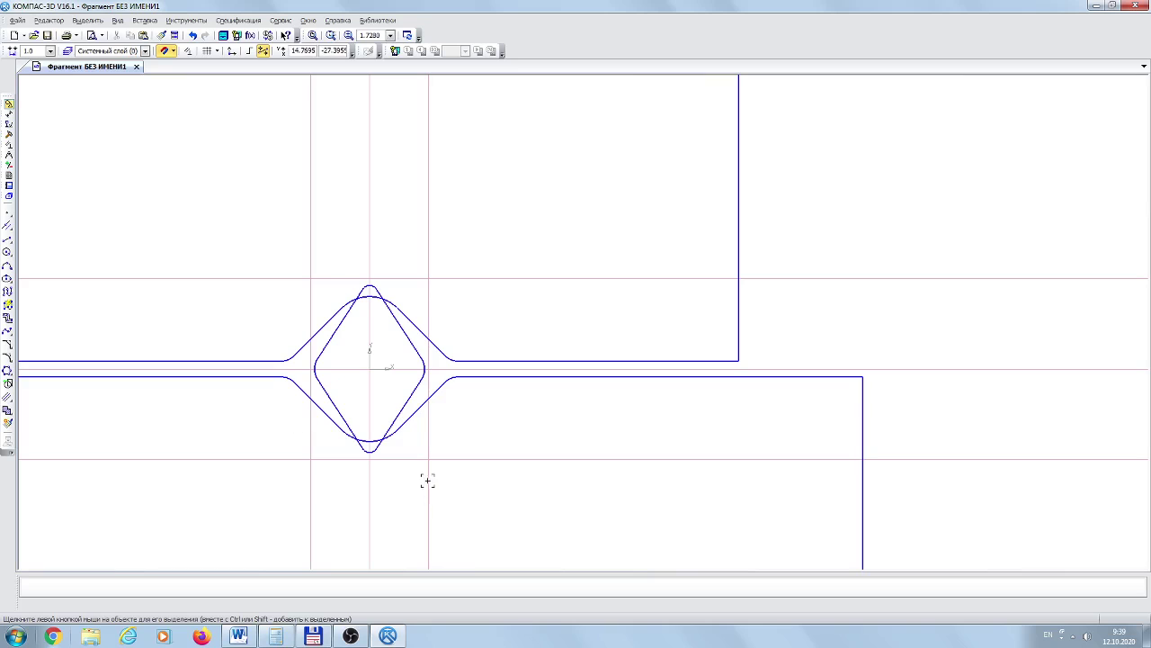
pyautogui.scroll(-3, 522, 393)
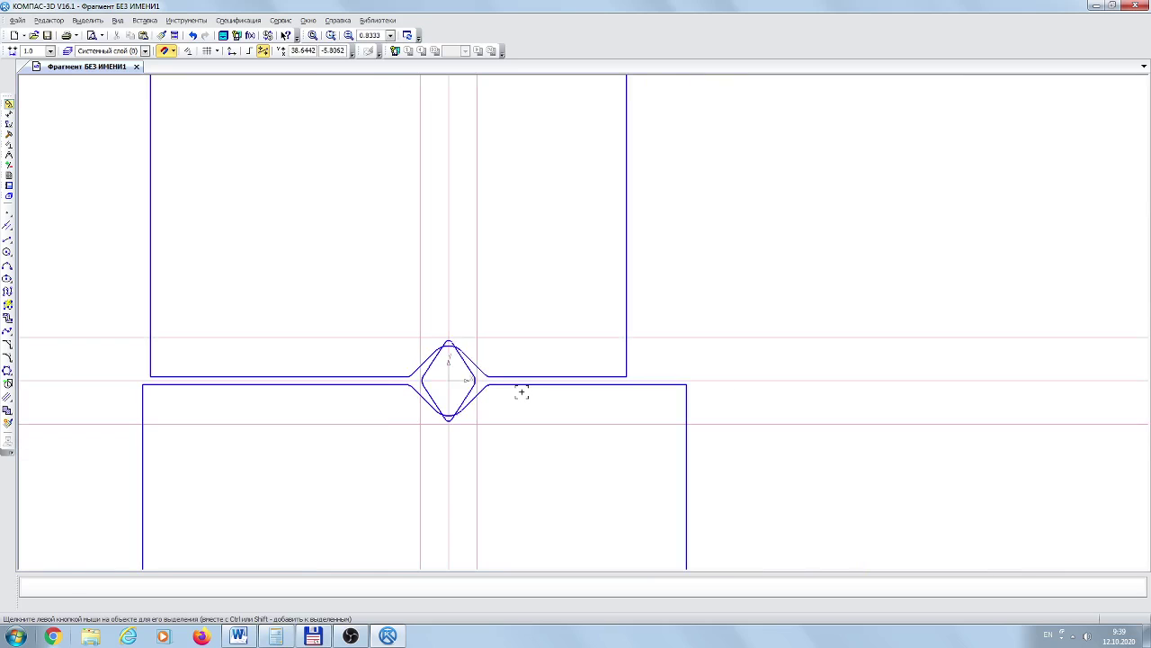
pyautogui.scroll(4, 429, 320)
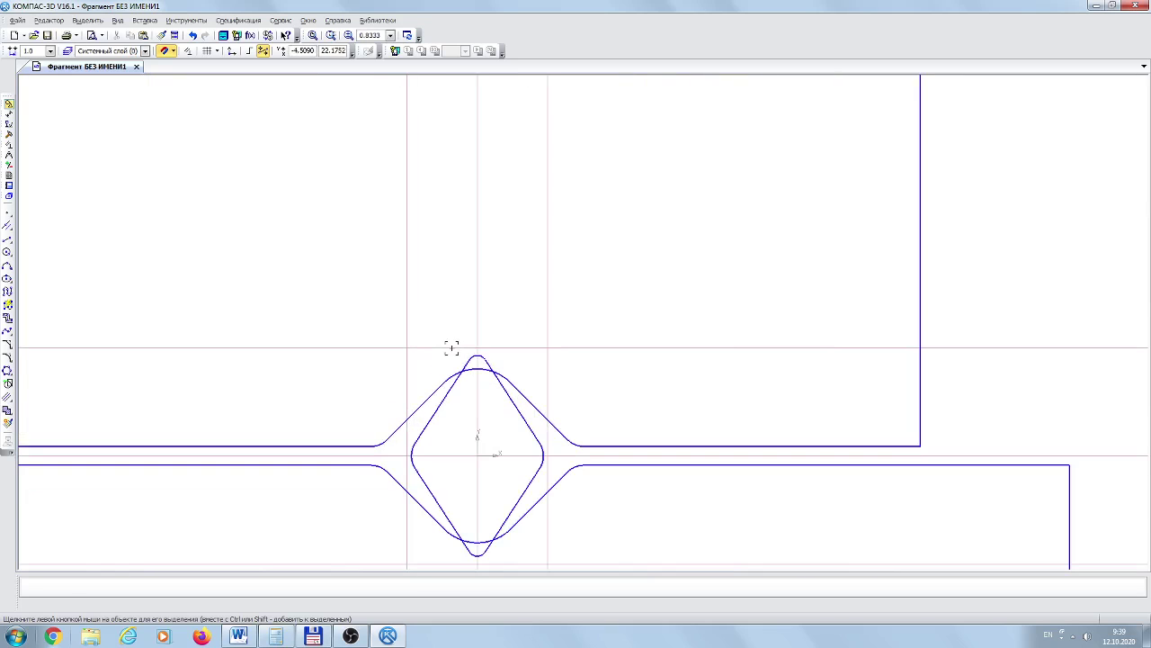
pyautogui.moveTo(362, 304)
pyautogui.mouseDown()
pyautogui.moveTo(498, 405)
pyautogui.moveTo(532, 568)
pyautogui.moveTo(573, 544)
pyautogui.moveTo(547, 431)
pyautogui.mouseUp()
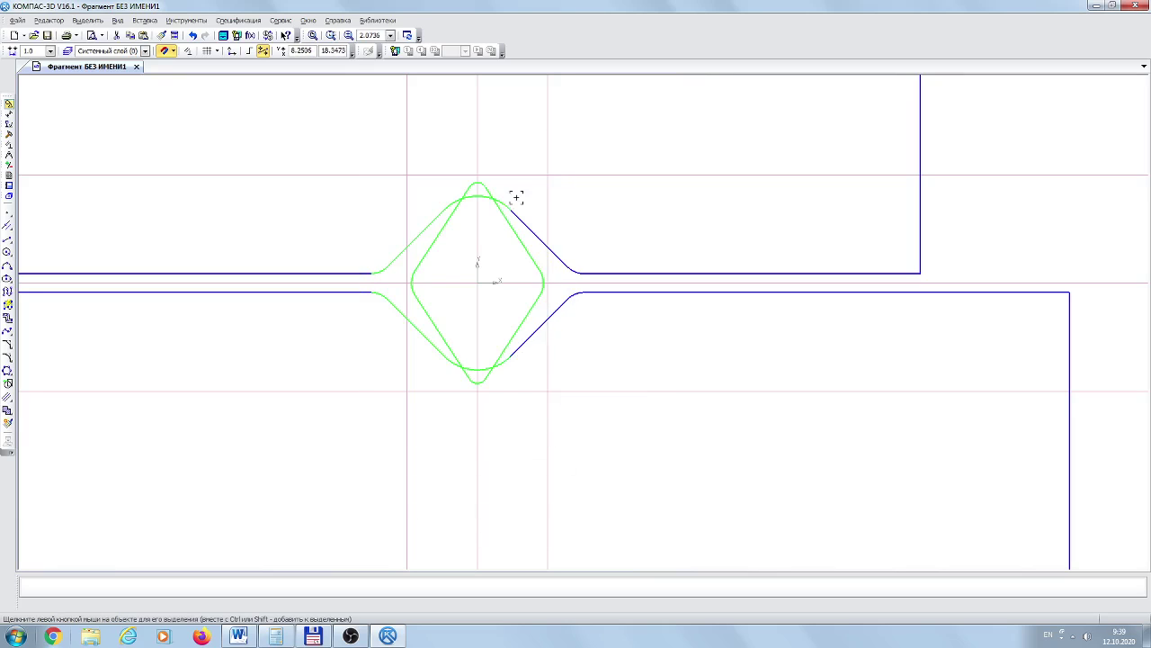
pyautogui.scroll(1, 508, 195)
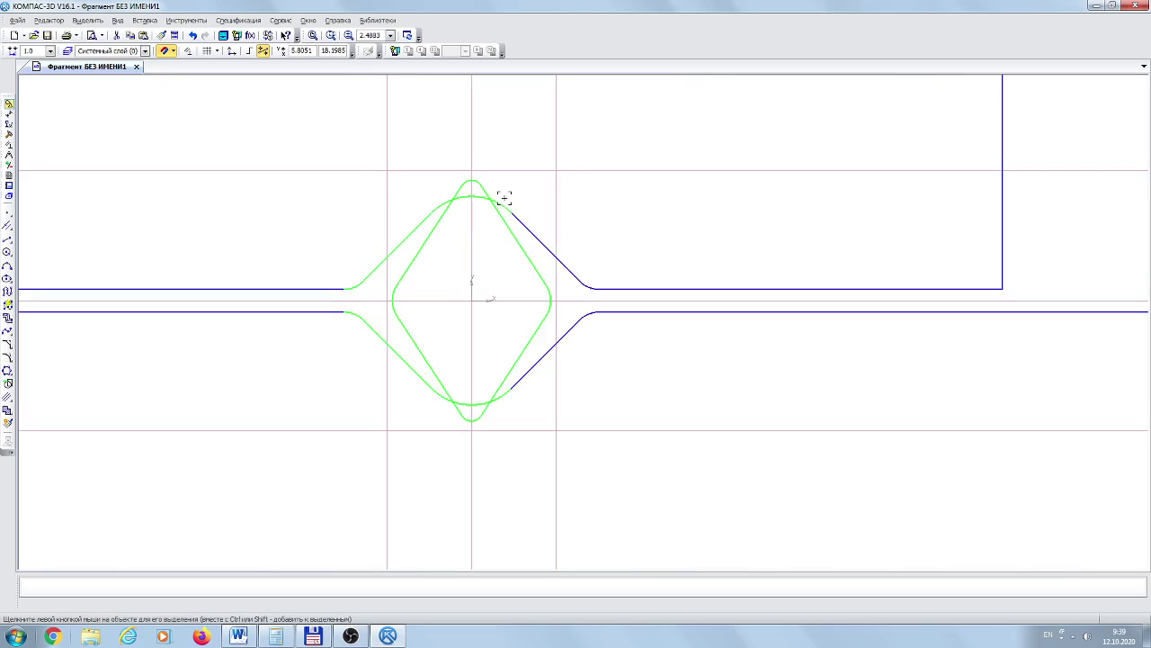
pyautogui.keyDown('ctrl'); pyautogui.click(422, 222); pyautogui.keyUp('ctrl')
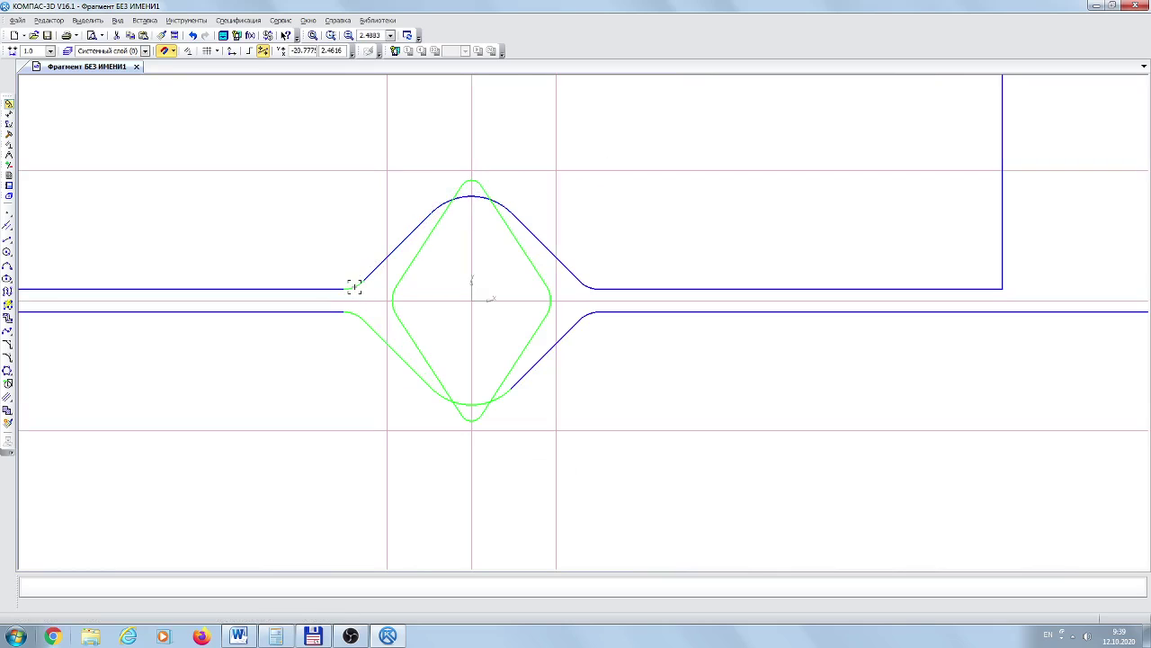
pyautogui.keyDown('ctrl'); pyautogui.click(356, 319); pyautogui.keyUp('ctrl')
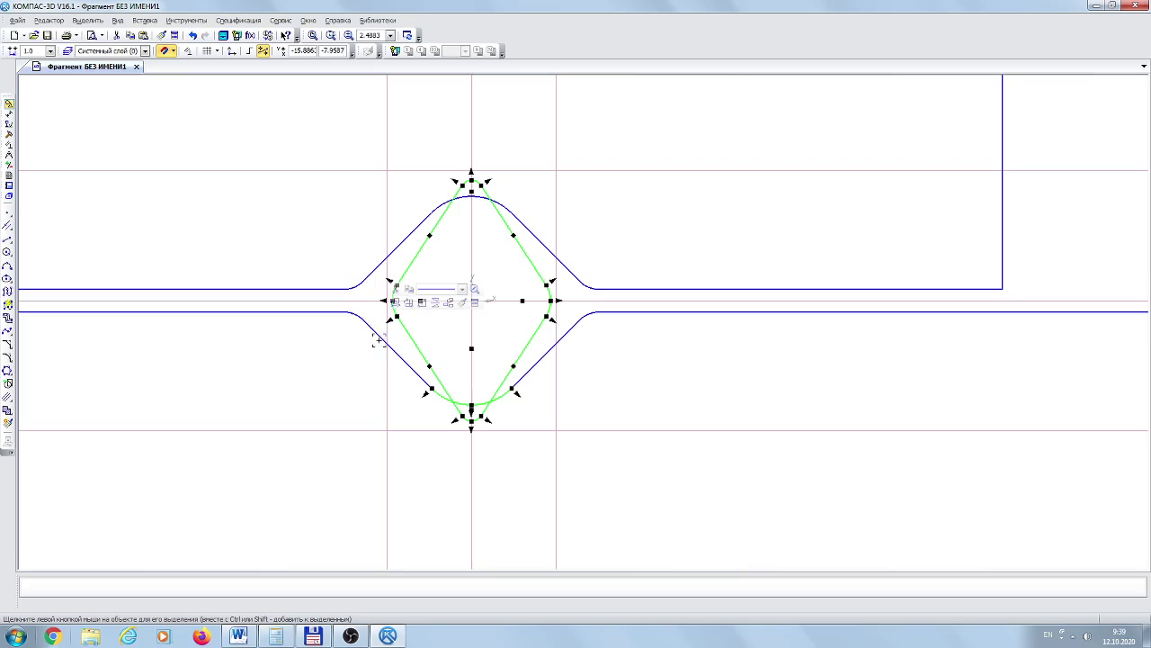
pyautogui.keyDown('ctrl'); pyautogui.click(501, 390); pyautogui.keyUp('ctrl')
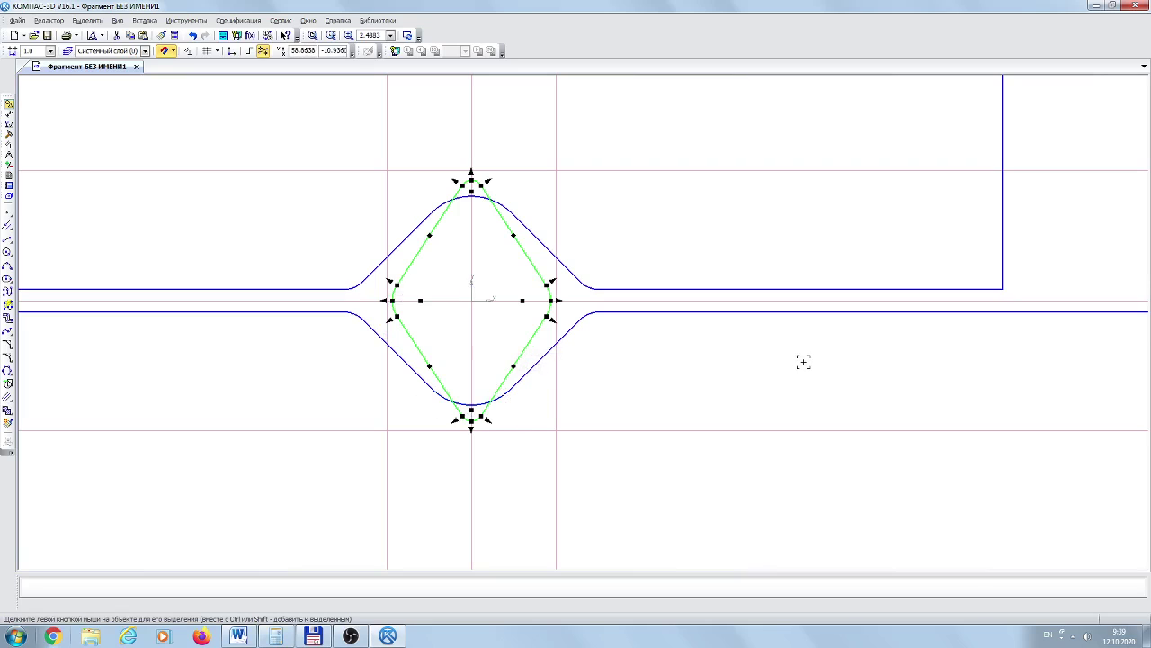
pyautogui.click(130, 35)
pyautogui.click(474, 297)
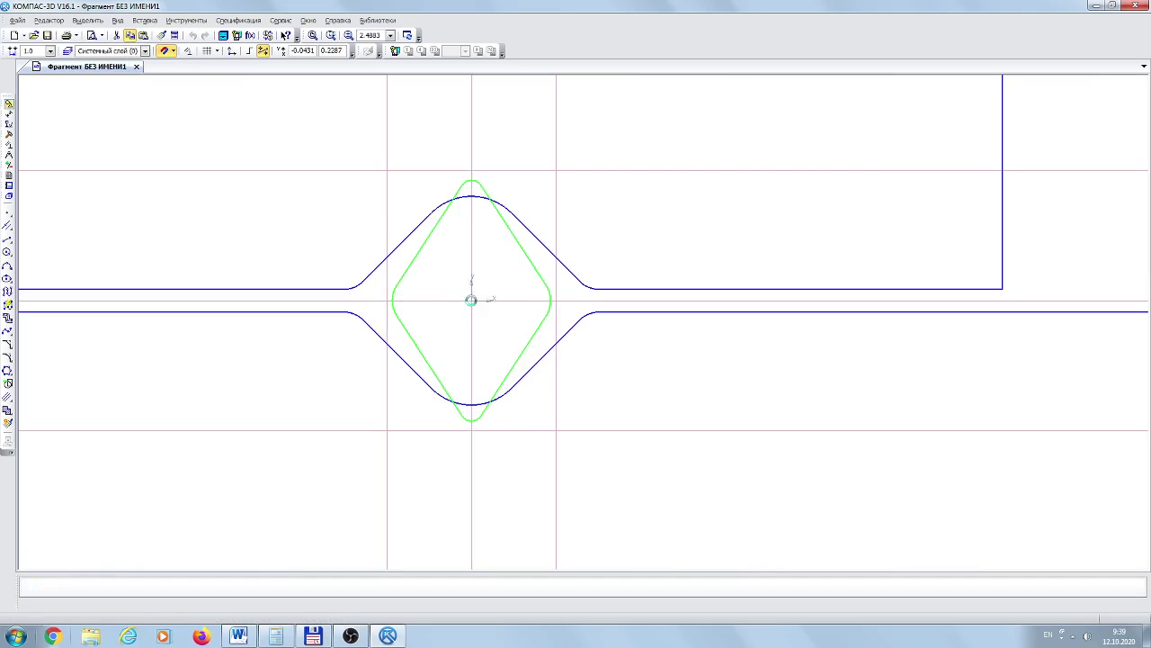
pyautogui.click(474, 297)
pyautogui.press('Escape')
# Create a new part document (Деталь)
pyautogui.hotkey('ctrl', 'n')
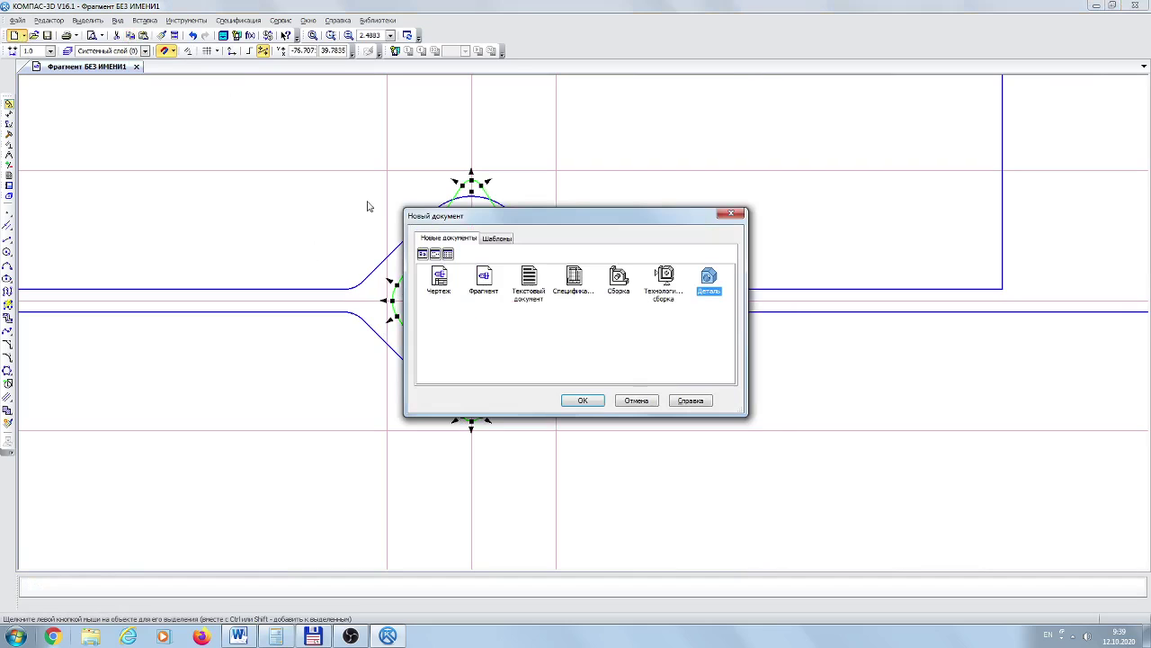
pyautogui.click(600, 402)
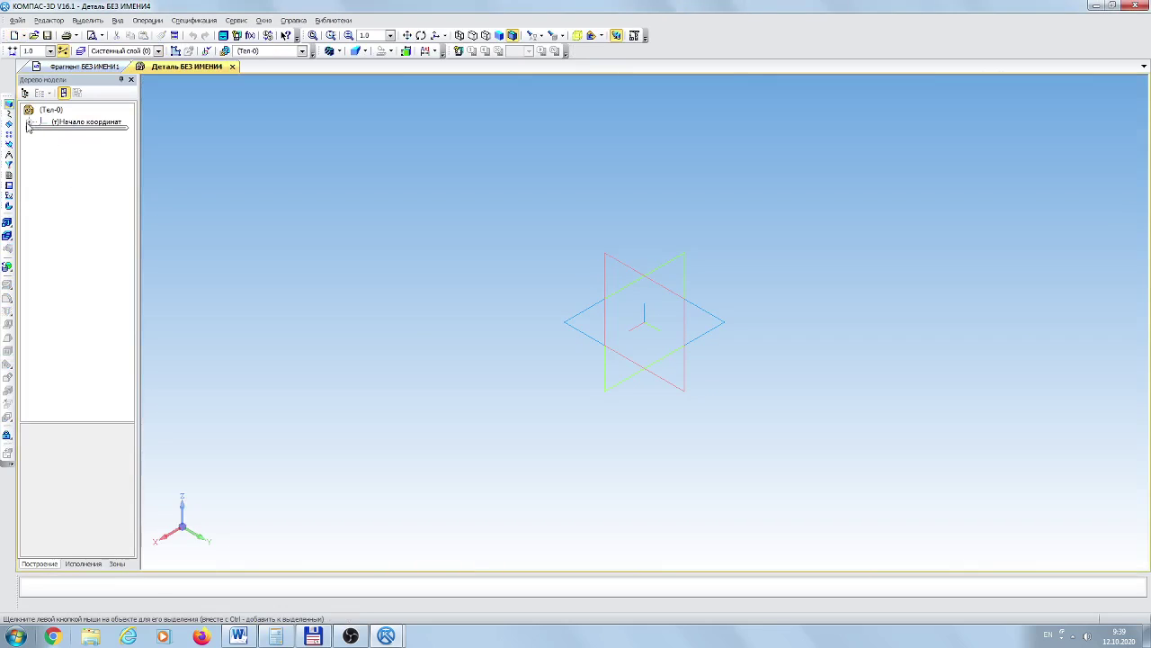
# Create a sketch on plane XY and paste the copied rounded rhombus at its origin
pyautogui.click(28, 123)
pyautogui.click(88, 134)
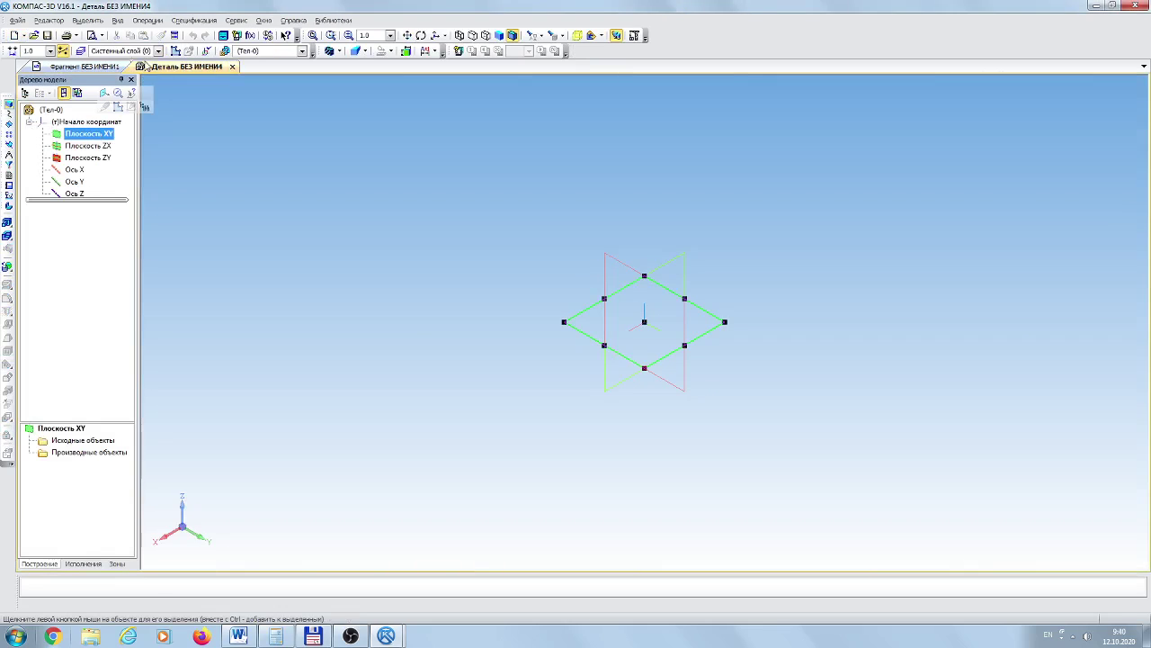
pyautogui.click(175, 50)
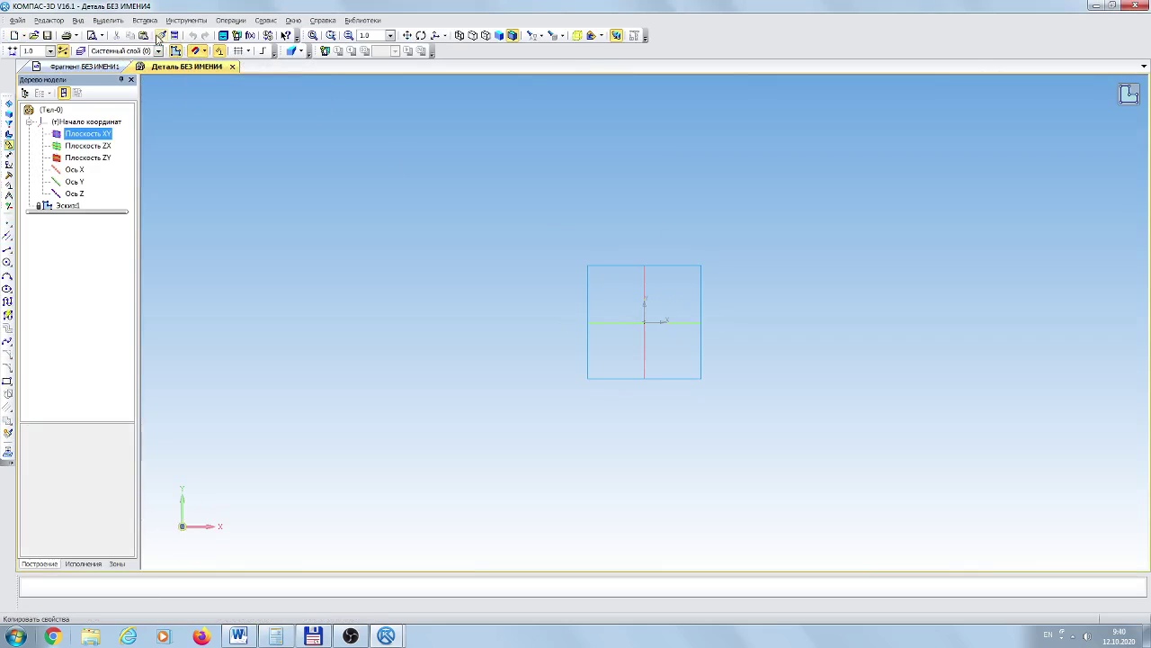
pyautogui.click(143, 35)
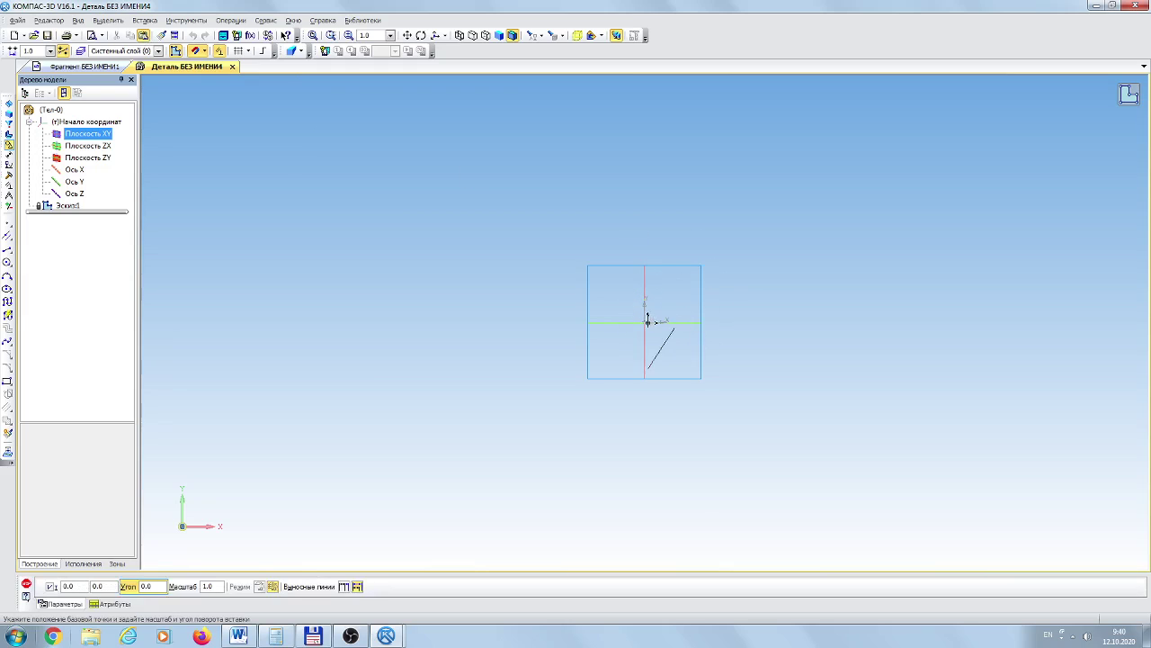
pyautogui.click(644, 321)
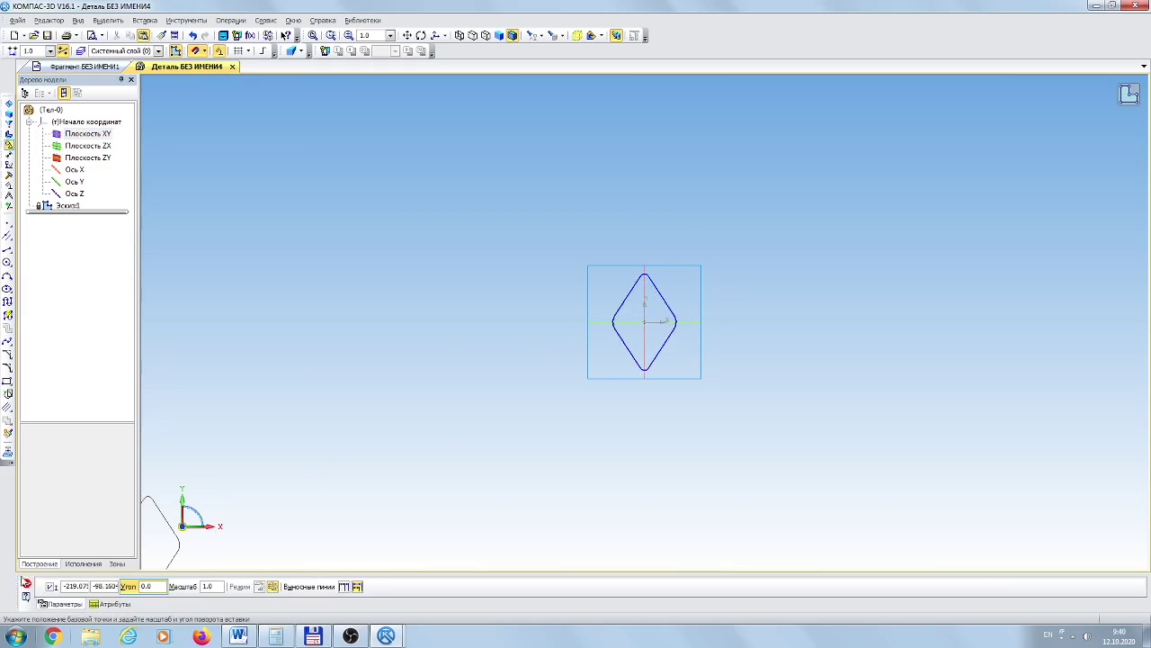
pyautogui.click(26, 586)
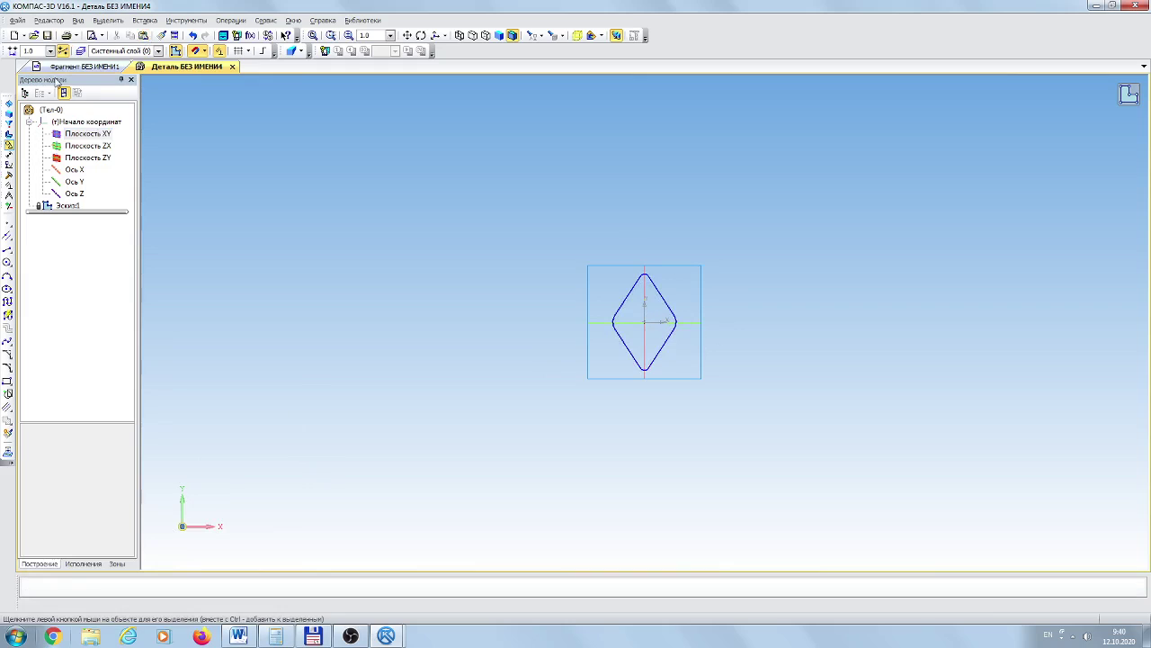
# Extrude the rhombus sketch 850 mm in both directions to form a long bar
pyautogui.click(9, 116)
pyautogui.click(7, 222)
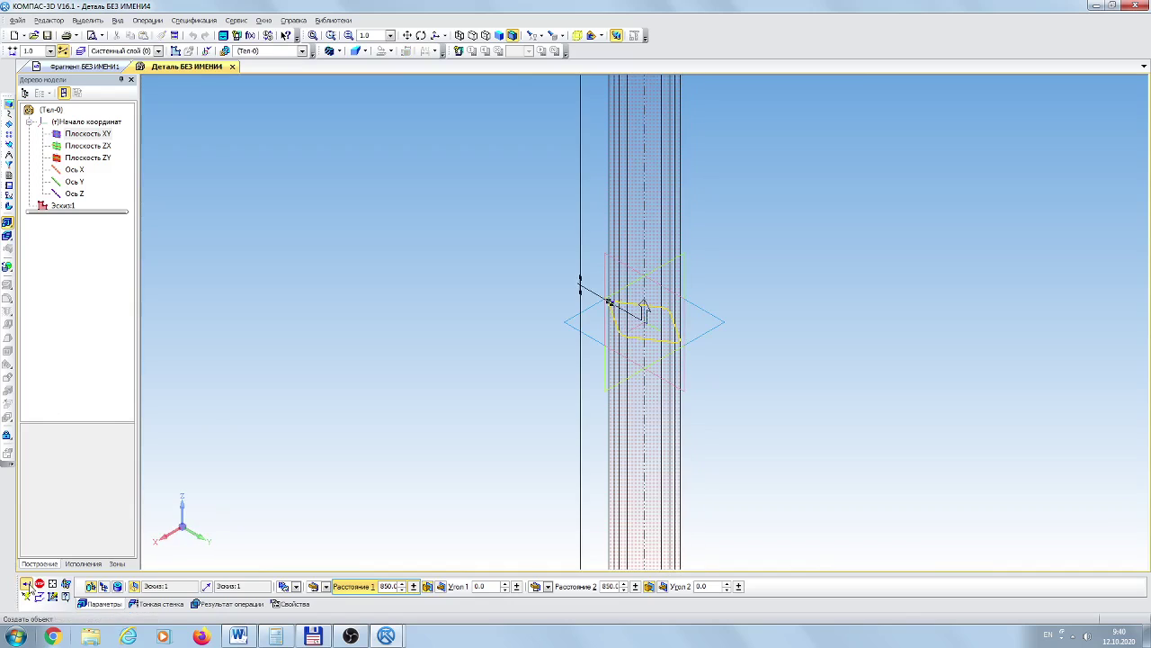
pyautogui.click(26, 586)
pyautogui.moveTo(547, 284); pyautogui.dragTo(596, 164, button='middle')
pyautogui.scroll(10, 548, 108)
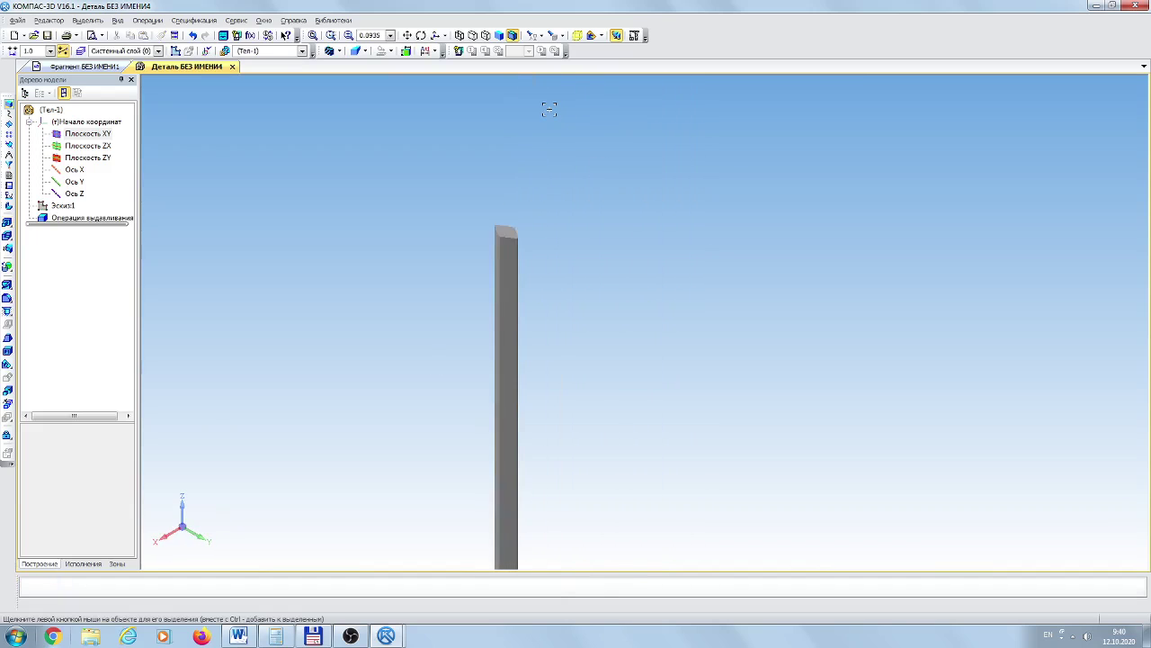
pyautogui.scroll(-8, 500, 248)
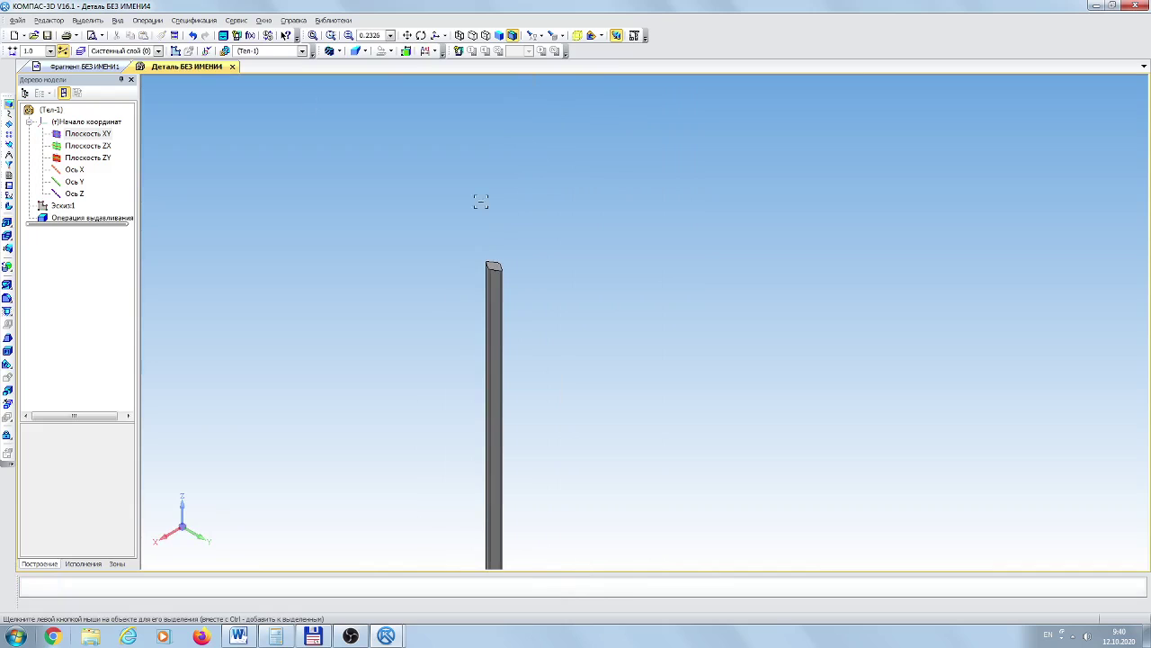
# Close the extruded part without saving and delete the inner rounded rhombus from the fragment
pyautogui.click(232, 67)
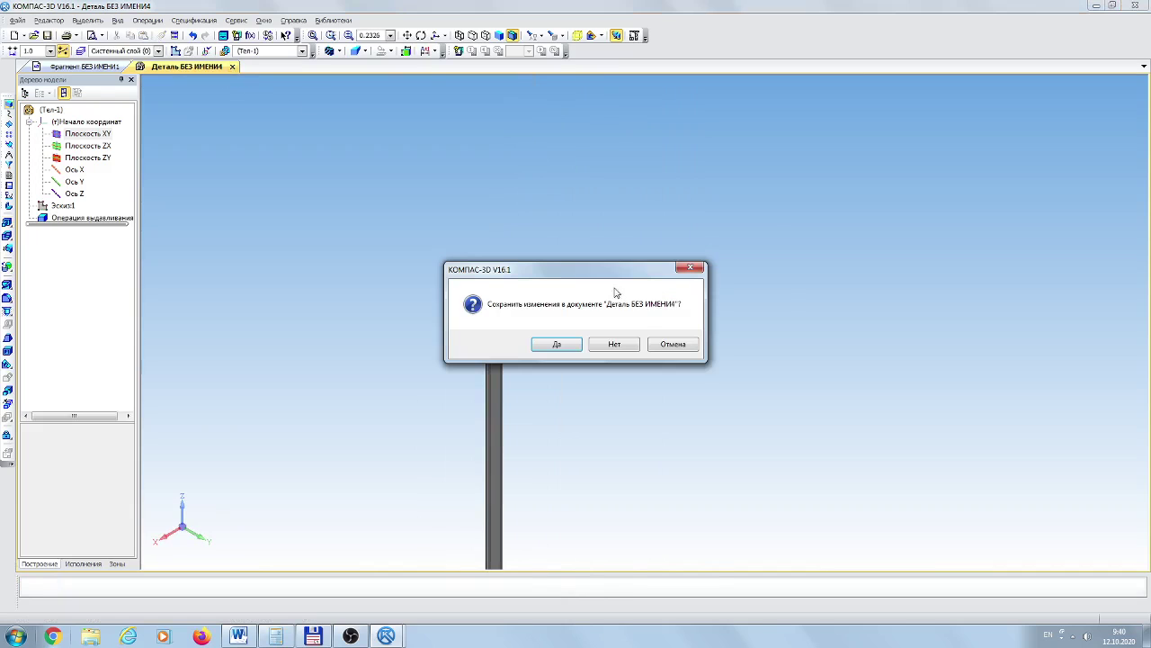
pyautogui.click(616, 342)
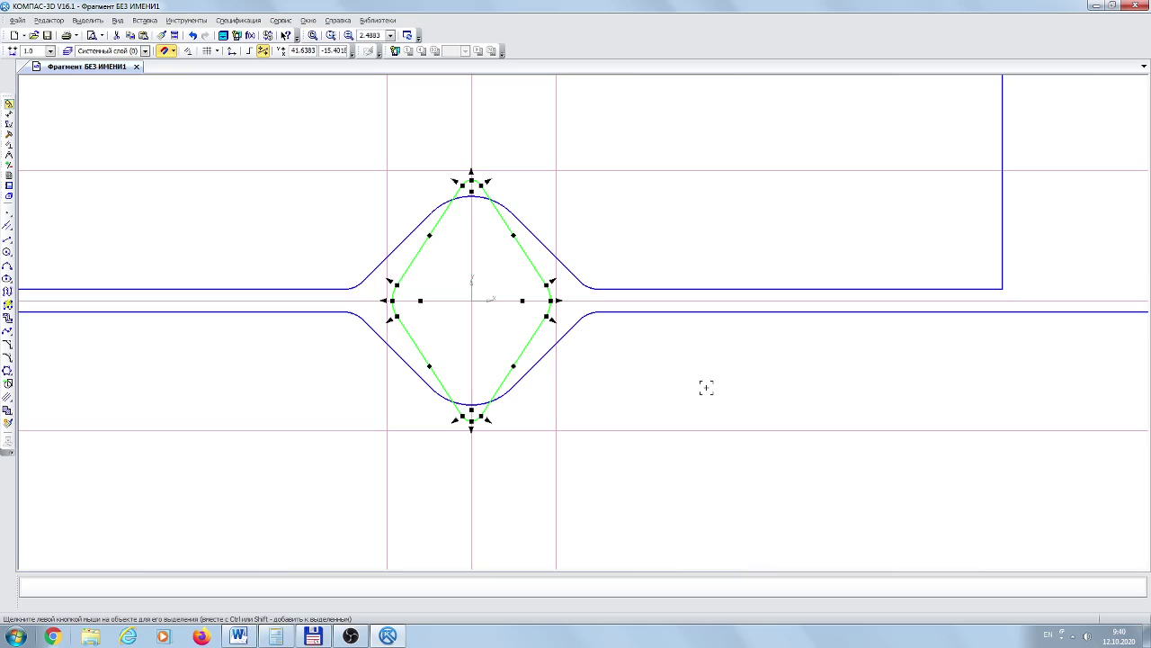
pyautogui.press('Escape')
pyautogui.scroll(-10, 706, 384)
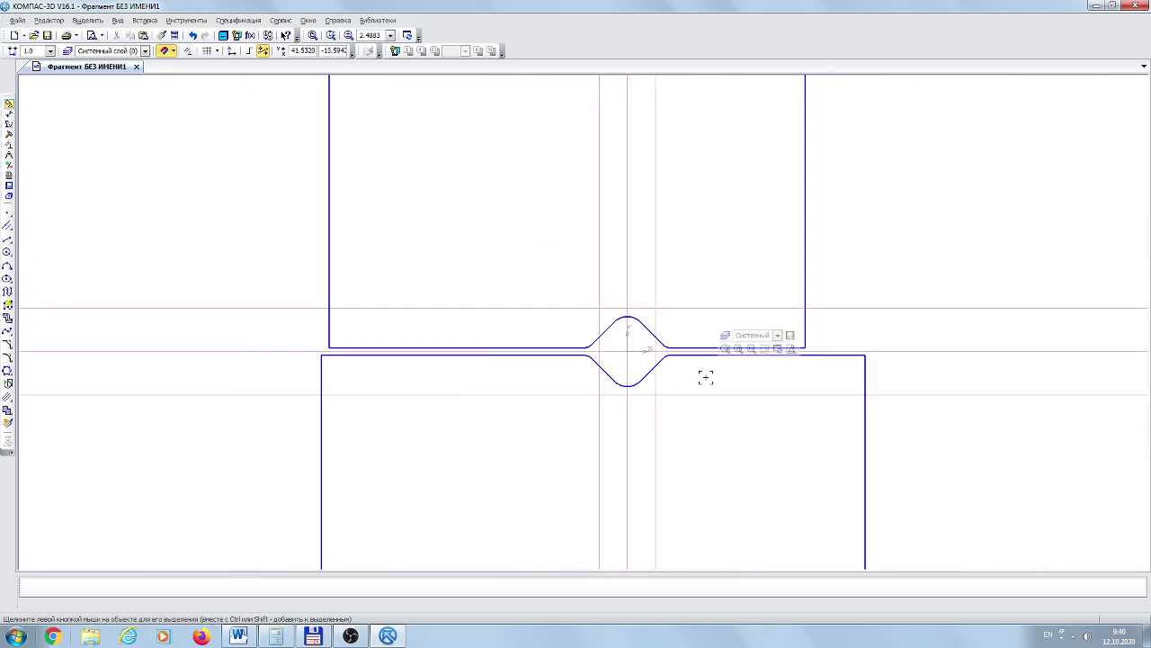
# Copy the whole upper contour to the clipboard, using the origin as its base point
pyautogui.moveTo(527, 167); pyautogui.dragTo(767, 371)
pyautogui.scroll(5, 710, 382)
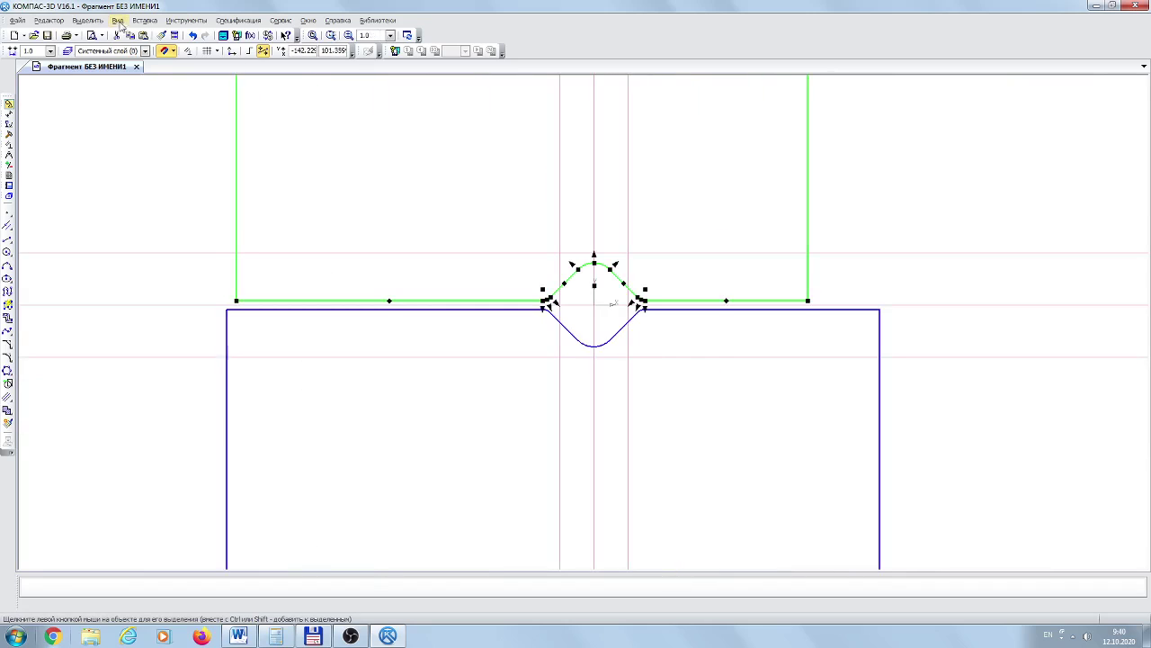
pyautogui.click(131, 35)
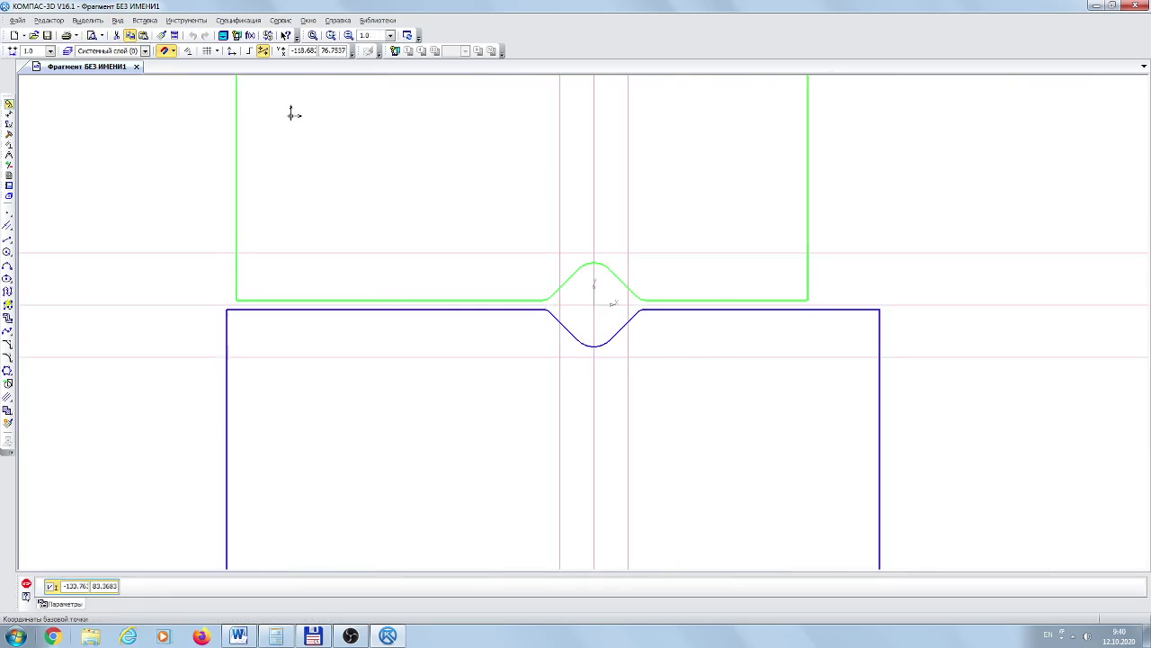
pyautogui.click(593, 301)
# Create a new part (Деталь) and paste the copied upper contour at the origin of a sketch on plane XY
pyautogui.hotkey('ctrl', 'n')
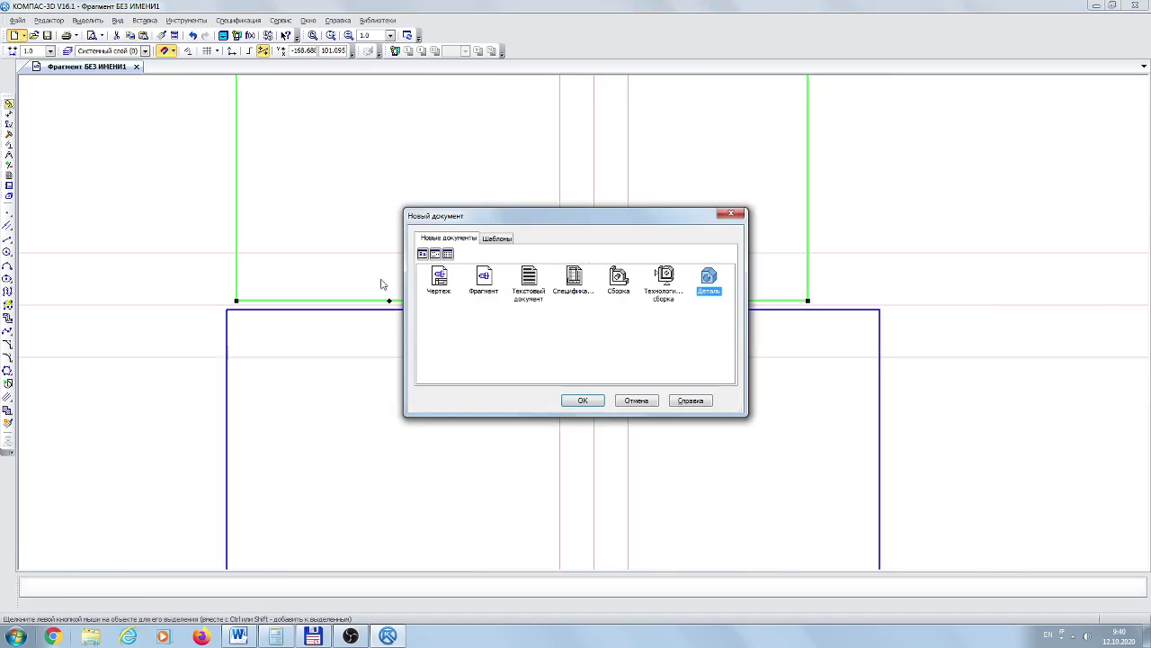
pyautogui.click(590, 400)
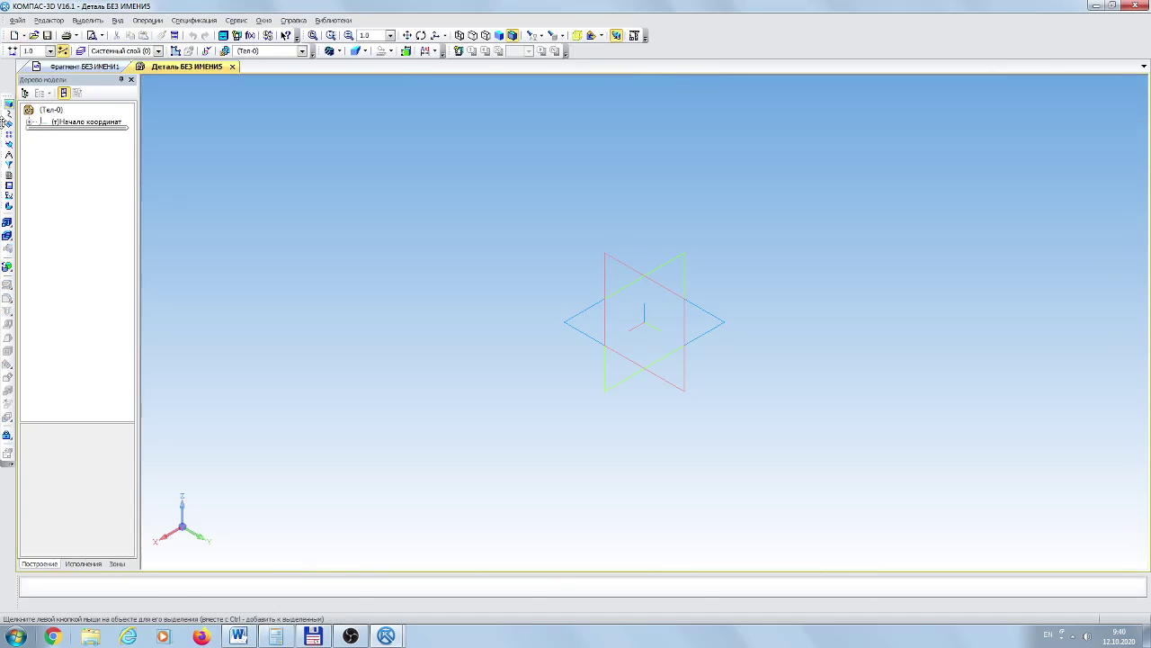
pyautogui.click(27, 127)
pyautogui.click(87, 133)
pyautogui.click(206, 50)
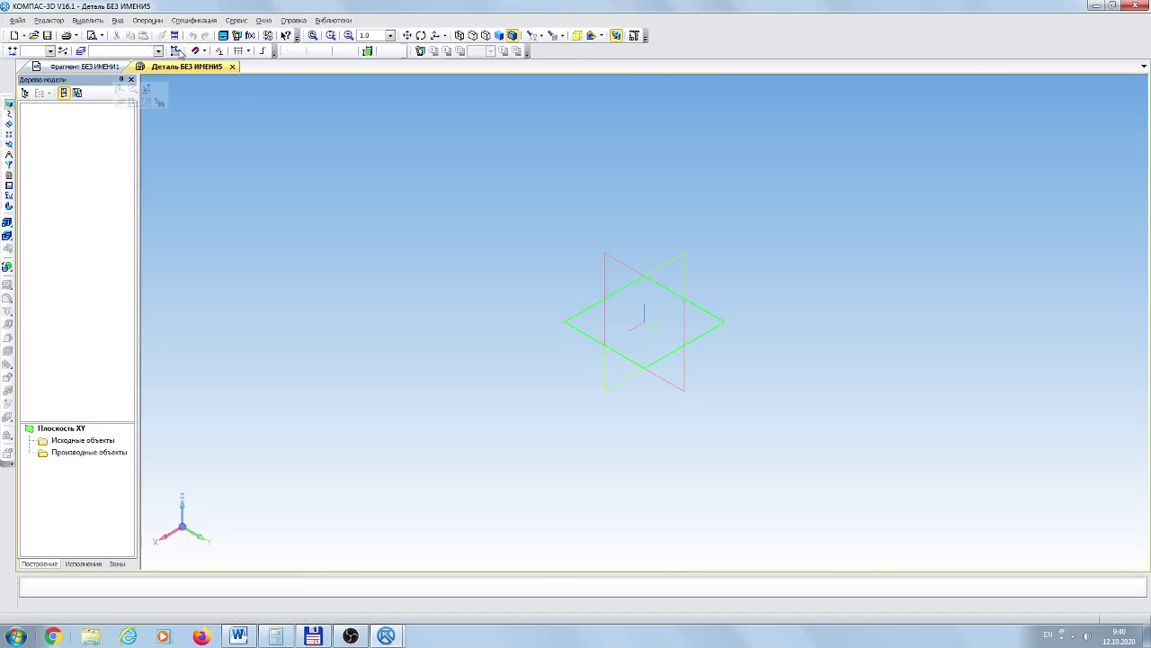
pyautogui.hotkey('ctrl', 'v')
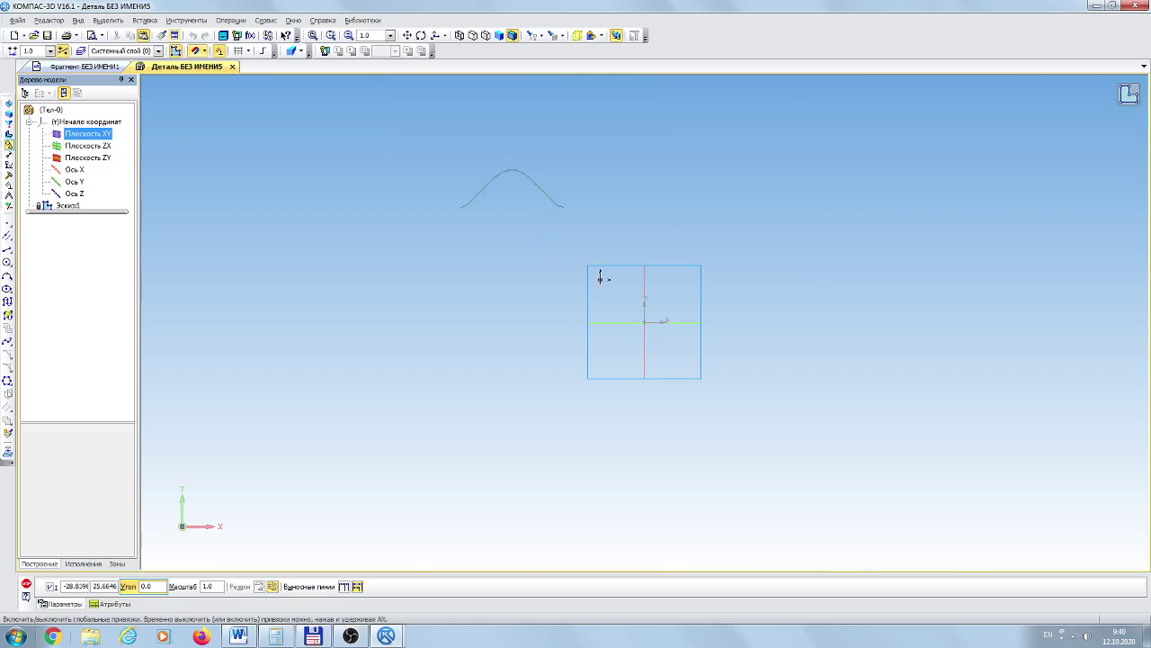
pyautogui.click(644, 321)
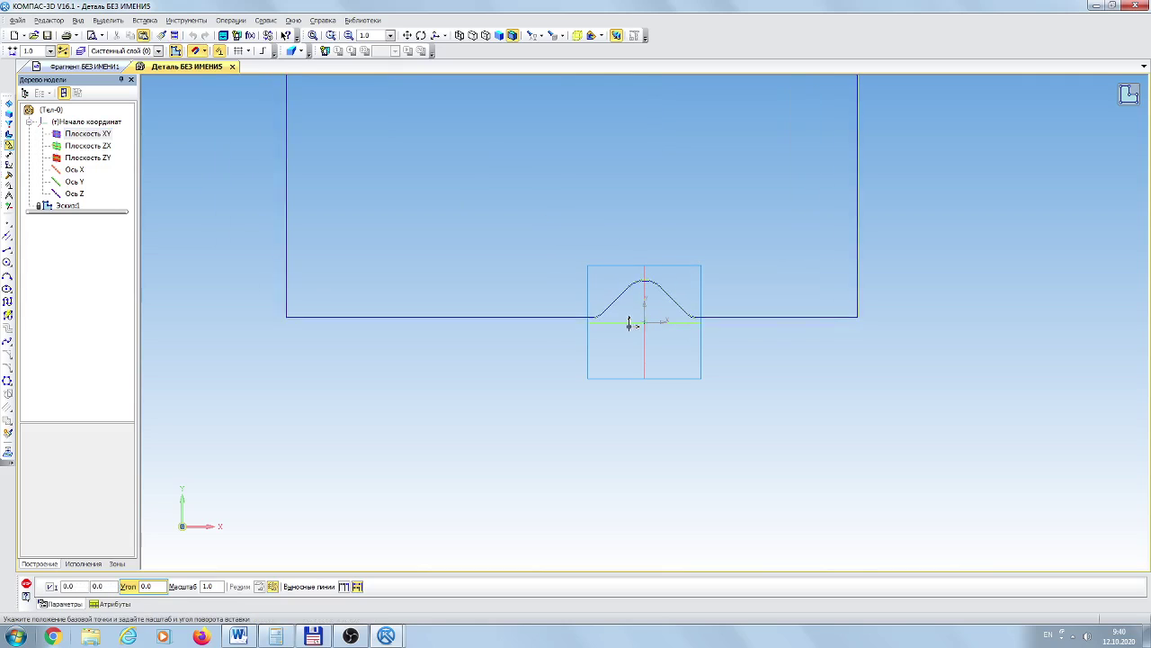
pyautogui.click(26, 583)
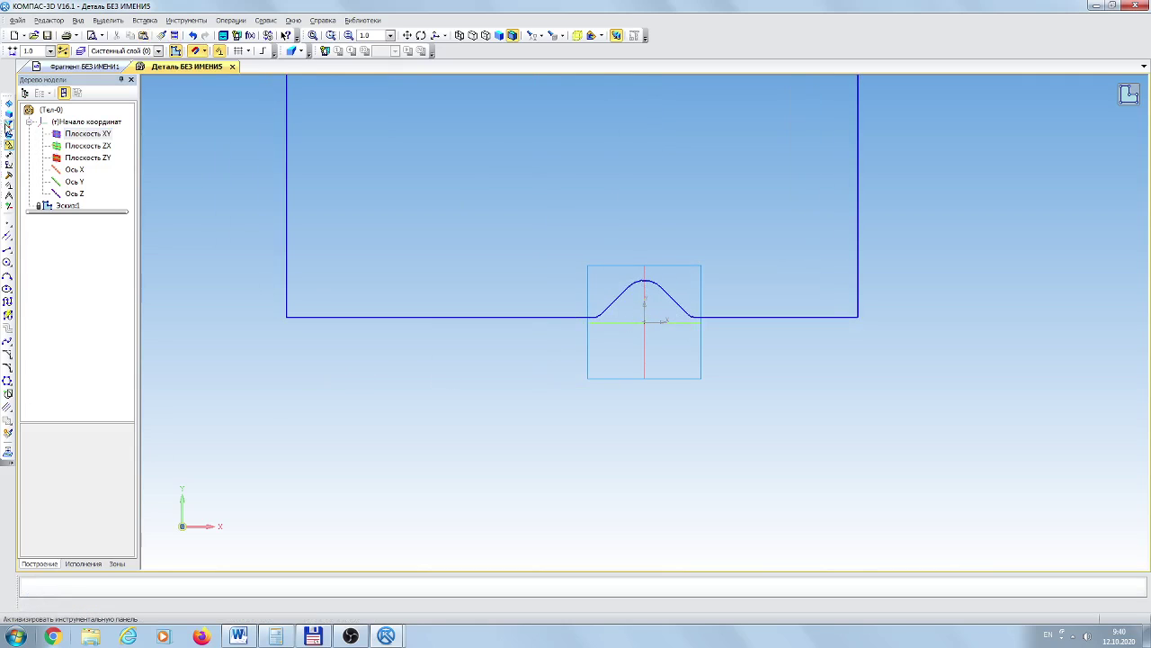
# Revolve the contour sketch 360° into a solid roll and orbit the model to view its groove
pyautogui.click(8, 116)
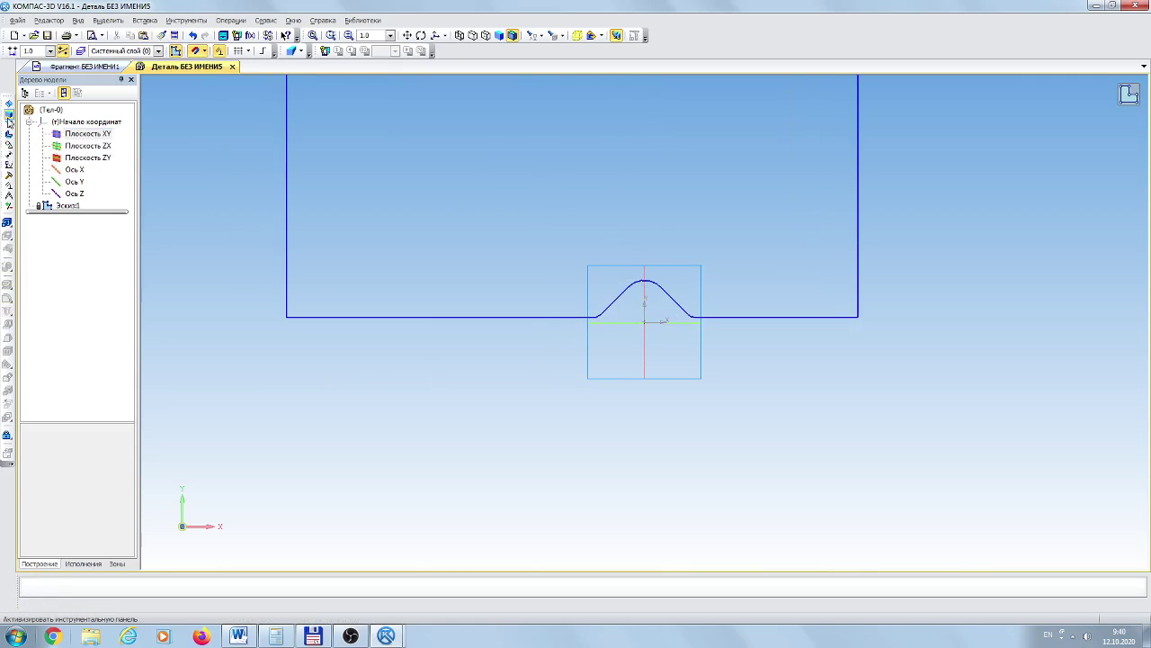
pyautogui.click(7, 225)
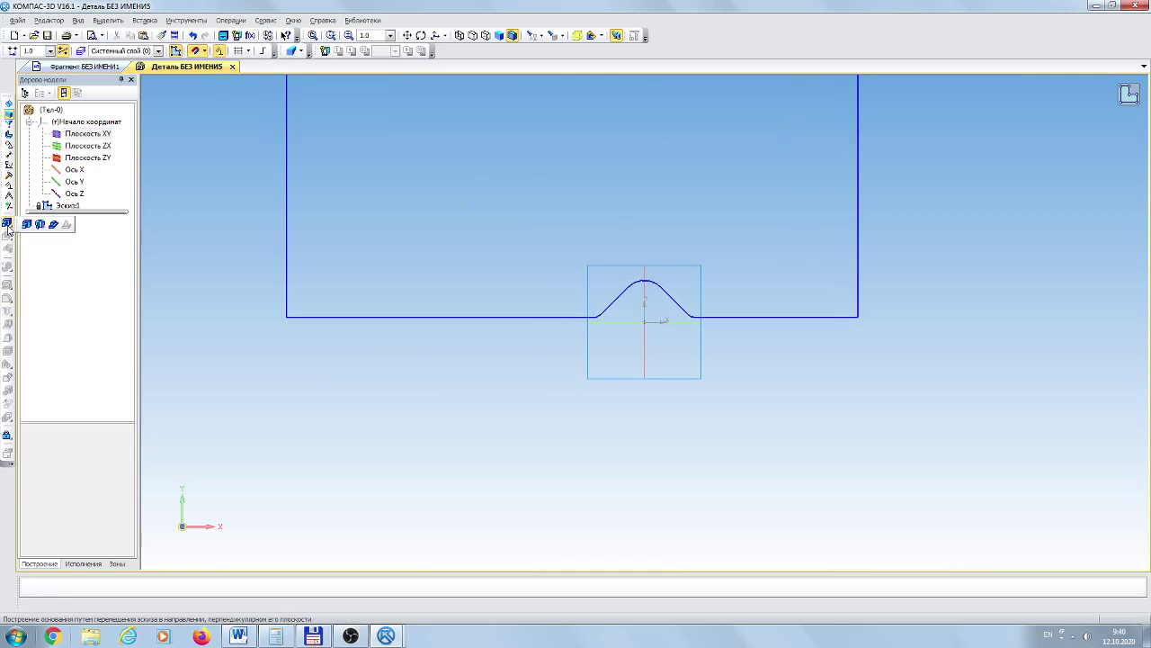
pyautogui.click(39, 226)
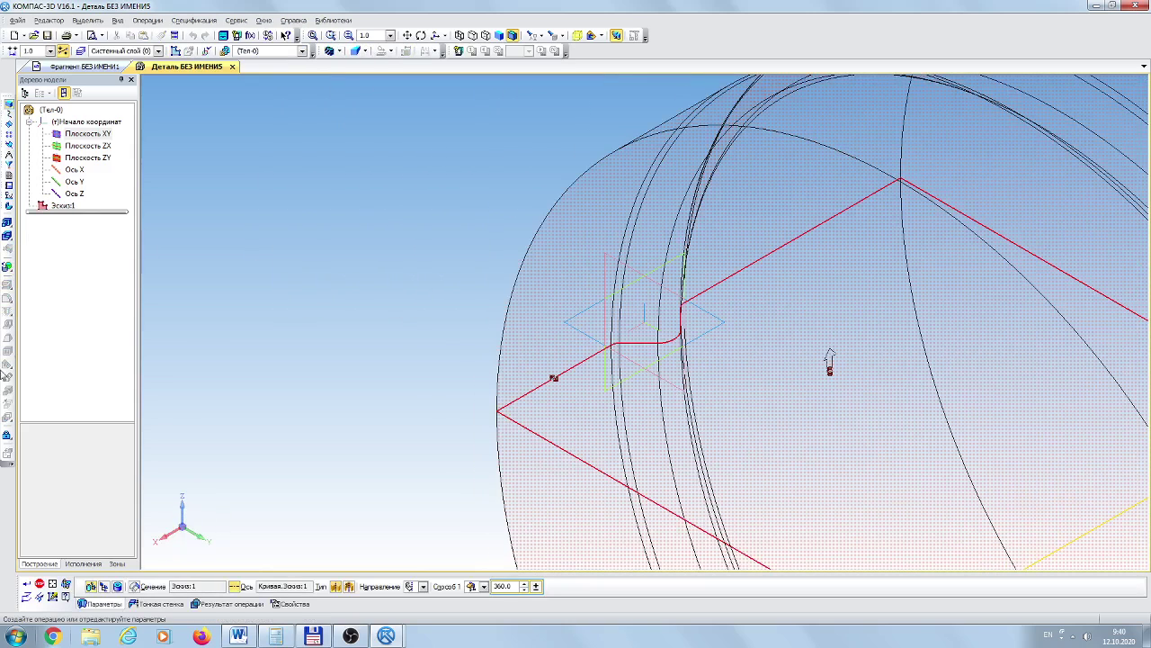
pyautogui.click(26, 584)
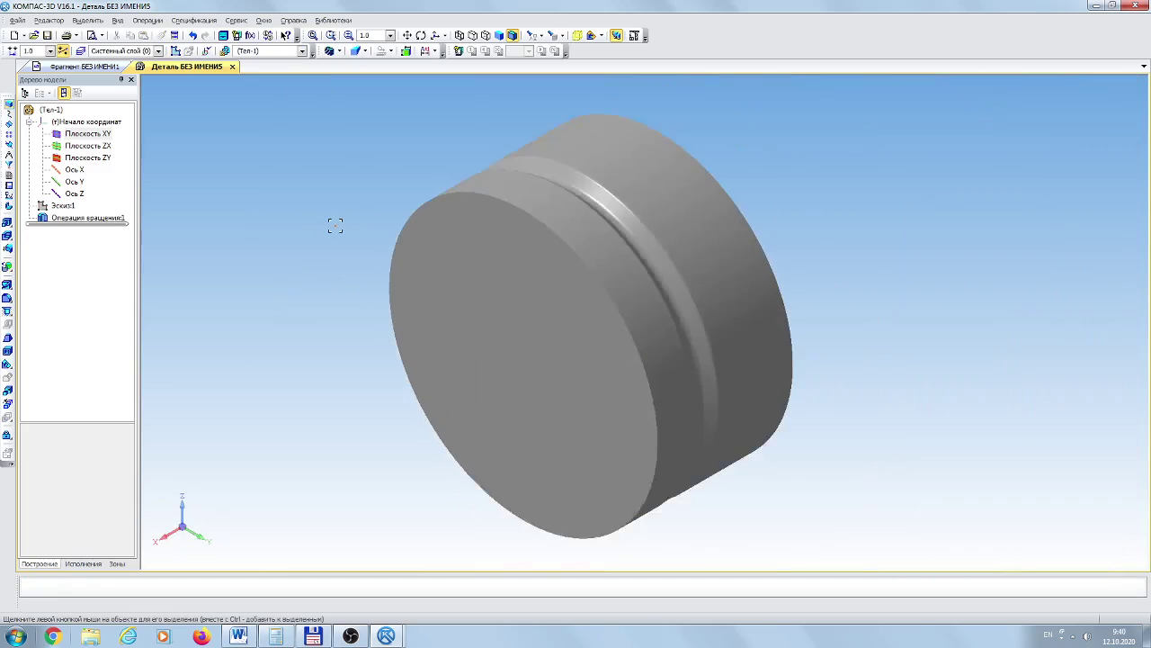
pyautogui.click(421, 35)
pyautogui.moveTo(539, 233); pyautogui.dragTo(532, 302)
# Clear the upper contour's selection in the fragment and close the revolved part
pyautogui.click(79, 67)
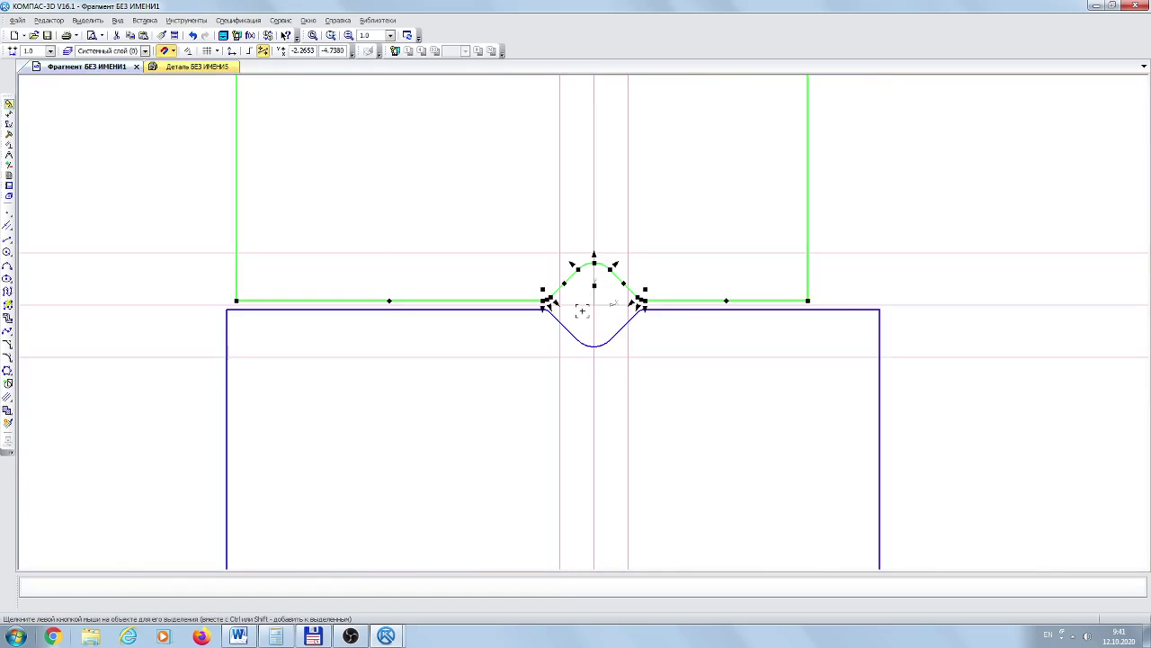
pyautogui.click(738, 427)
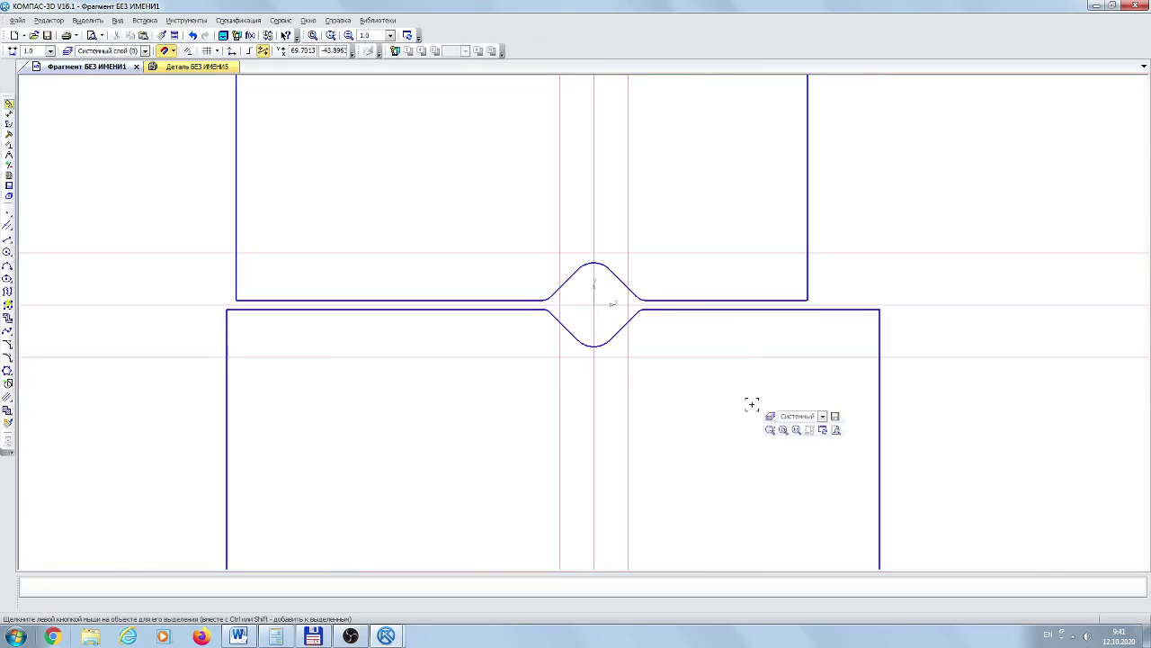
pyautogui.click(194, 68)
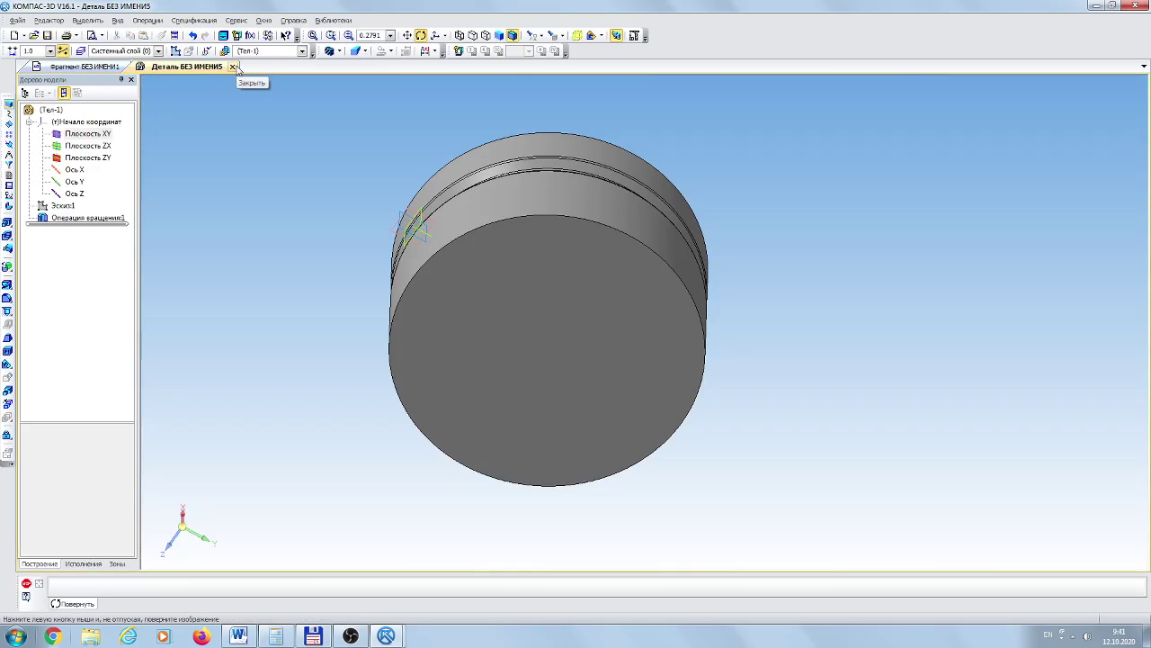
pyautogui.click(233, 68)
pyautogui.click(557, 344)
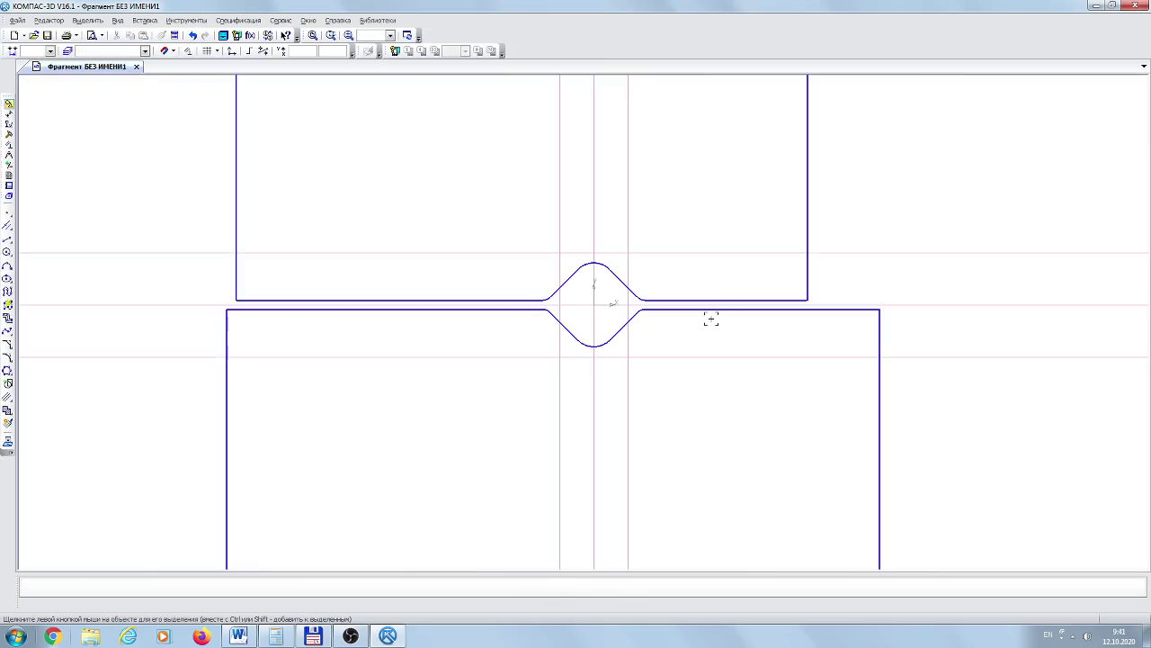
# Select the upper and lower rounded outlines of the cavity between the two contours
pyautogui.scroll(2, 791, 254)
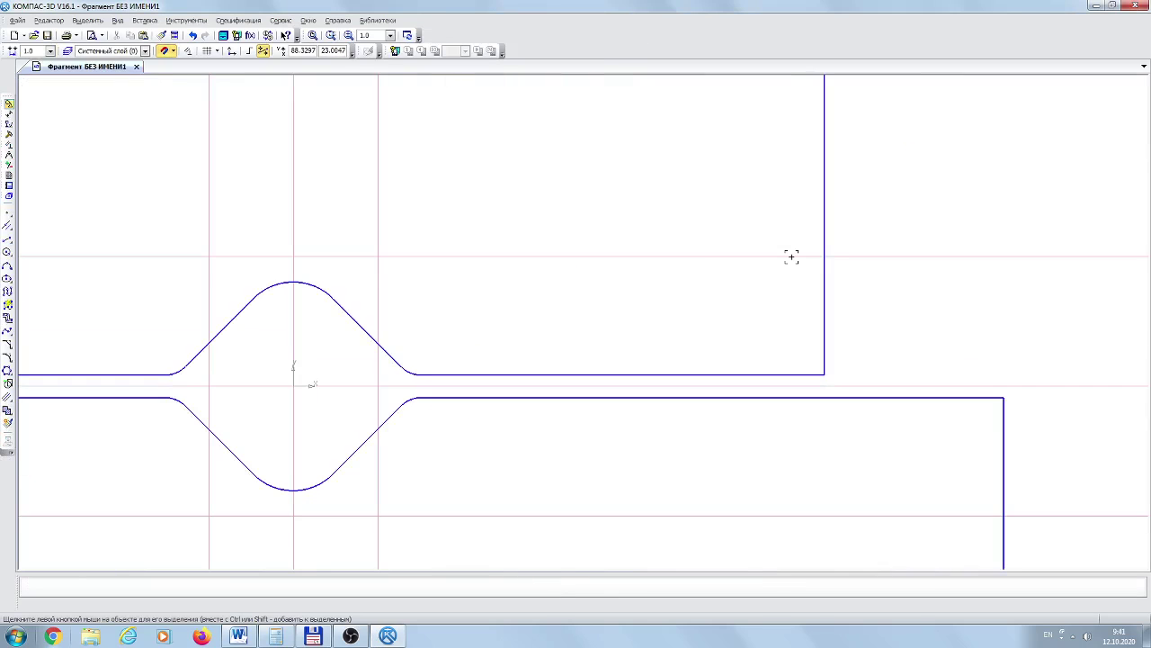
pyautogui.scroll(-5, 791, 254)
pyautogui.moveTo(820, 243)
pyautogui.mouseDown(button='middle')
pyautogui.moveTo(783, 244)
pyautogui.moveTo(658, 296)
pyautogui.moveTo(654, 313)
pyautogui.mouseUp(button='middle')
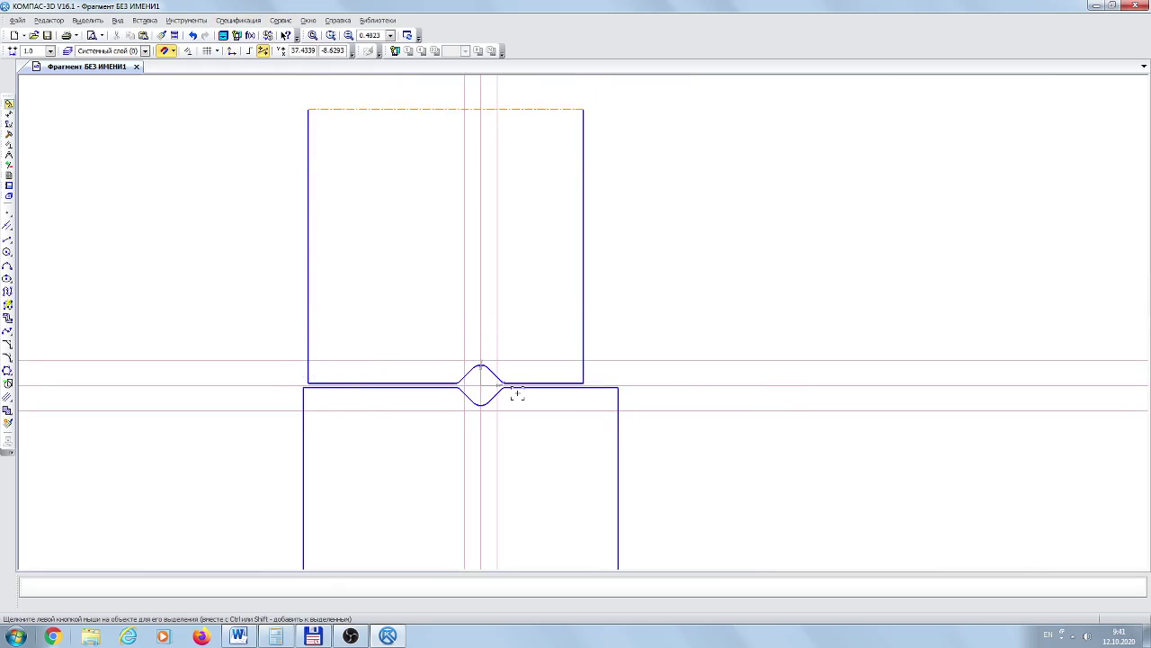
pyautogui.scroll(5, 479, 347)
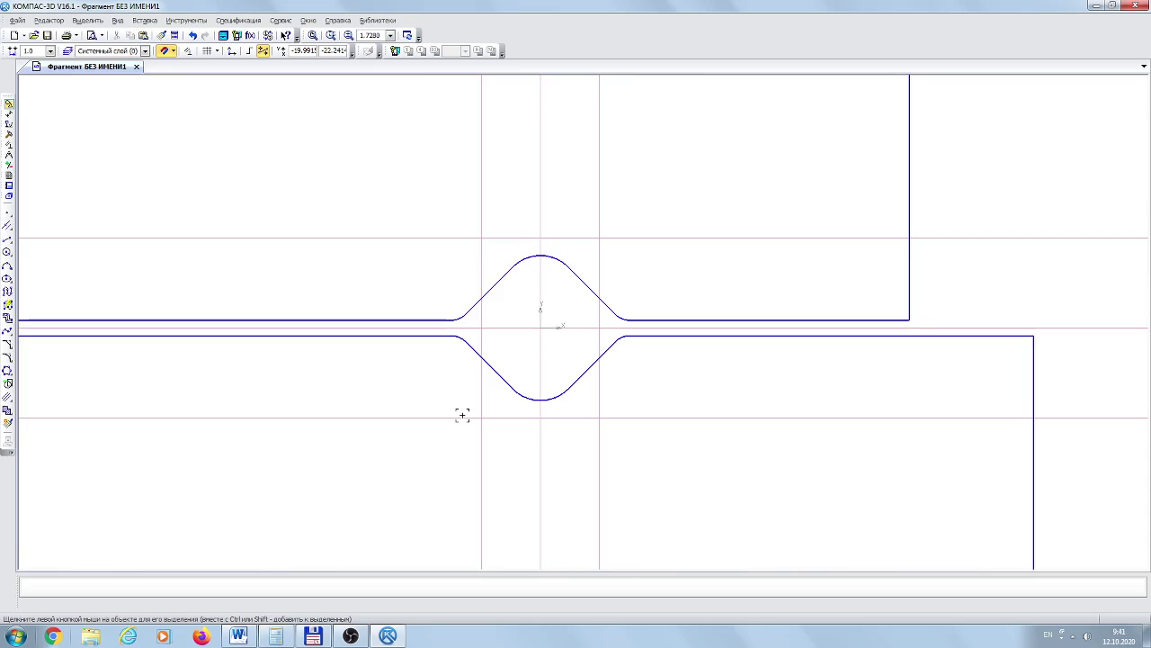
pyautogui.click(361, 139)
pyautogui.click(709, 465)
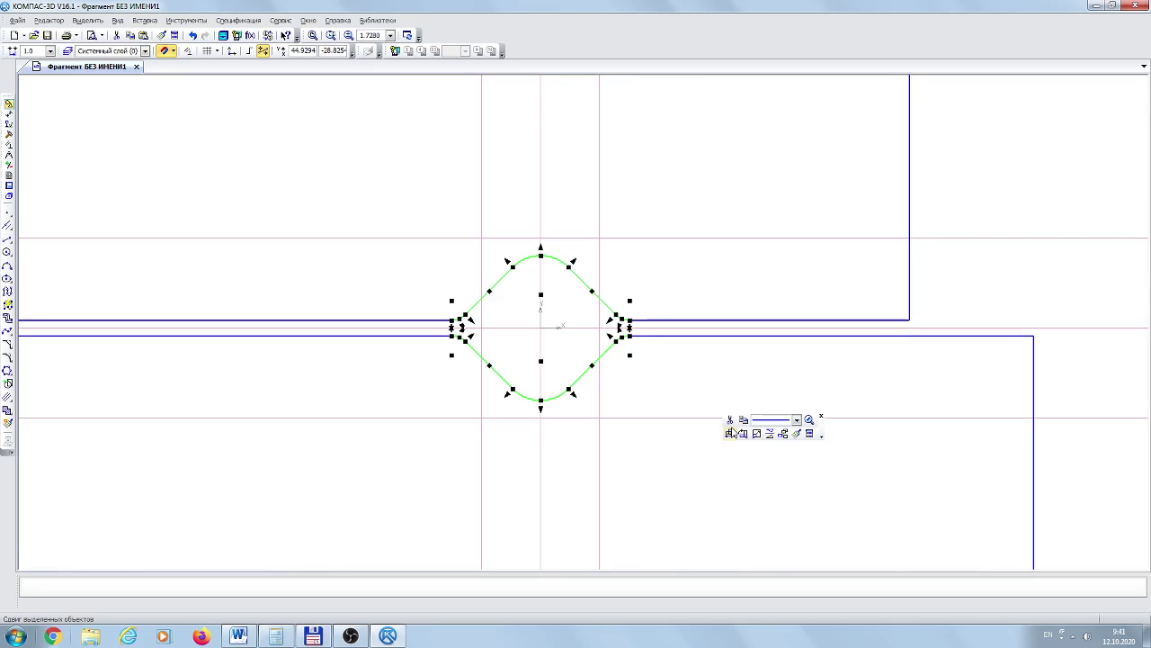
pyautogui.scroll(-6, 872, 276)
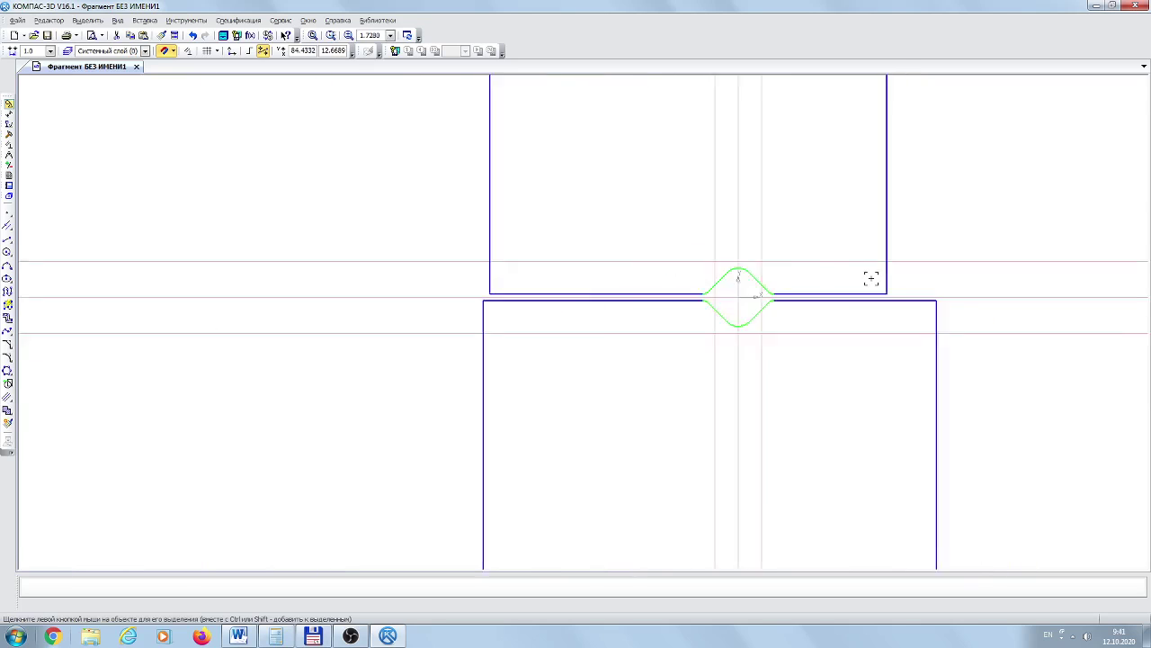
pyautogui.moveTo(1067, 126)
pyautogui.mouseDown(button='middle')
pyautogui.moveTo(818, 203)
pyautogui.moveTo(663, 232)
pyautogui.mouseUp(button='middle')
pyautogui.click(535, 320)
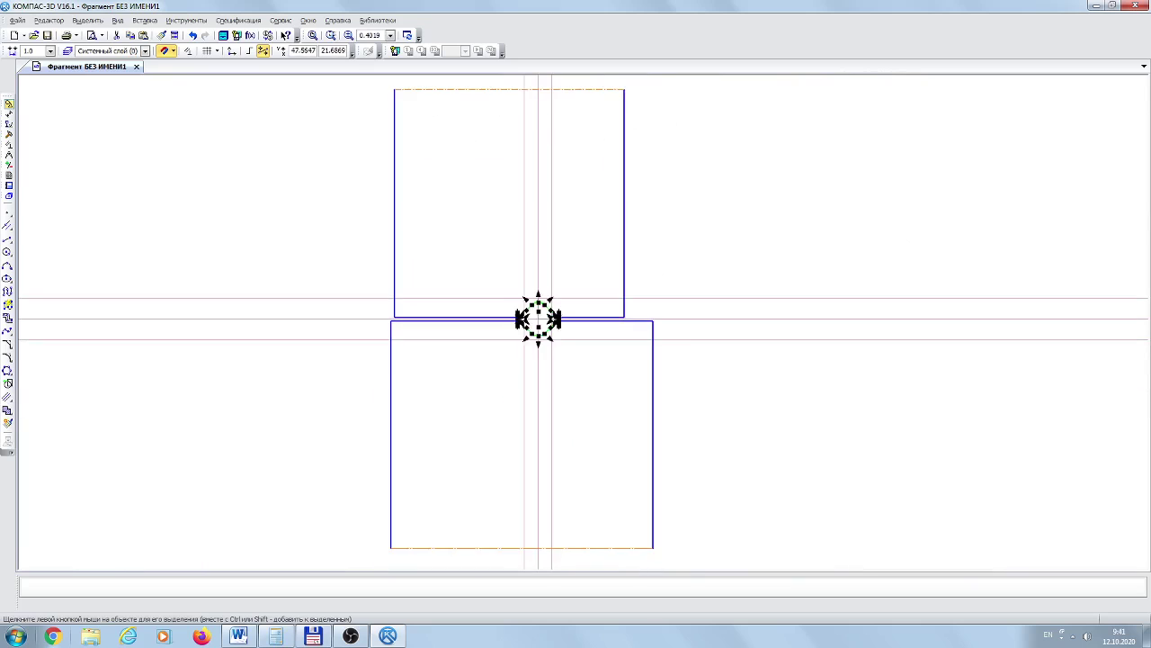
pyautogui.scroll(5, 540, 333)
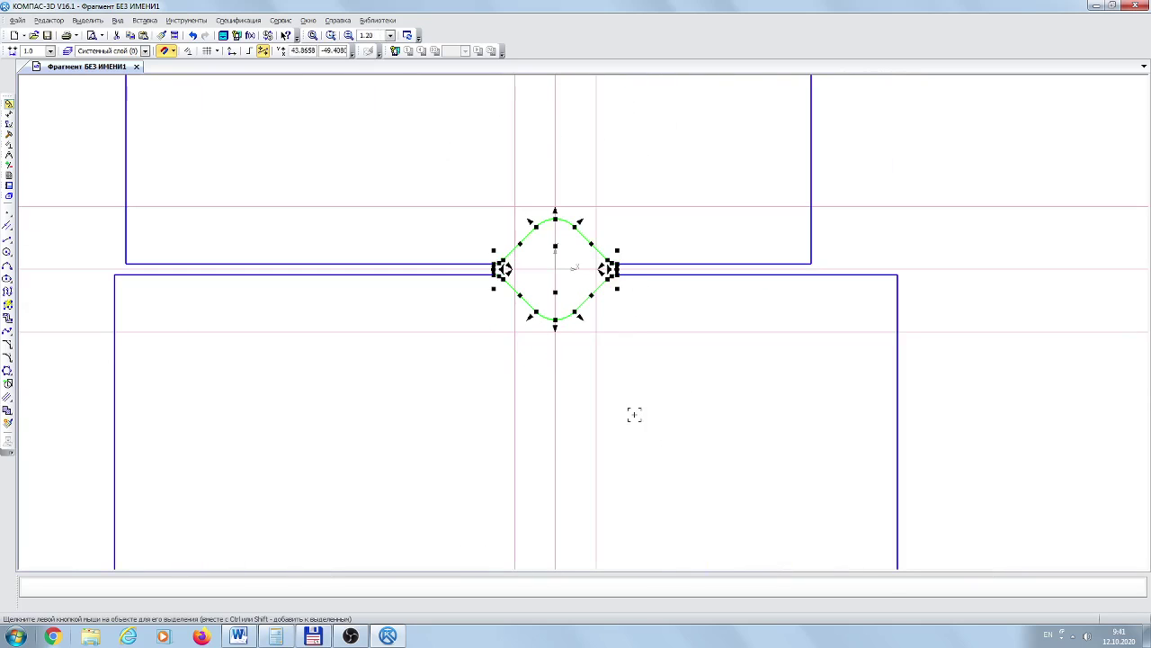
pyautogui.scroll(5, 677, 282)
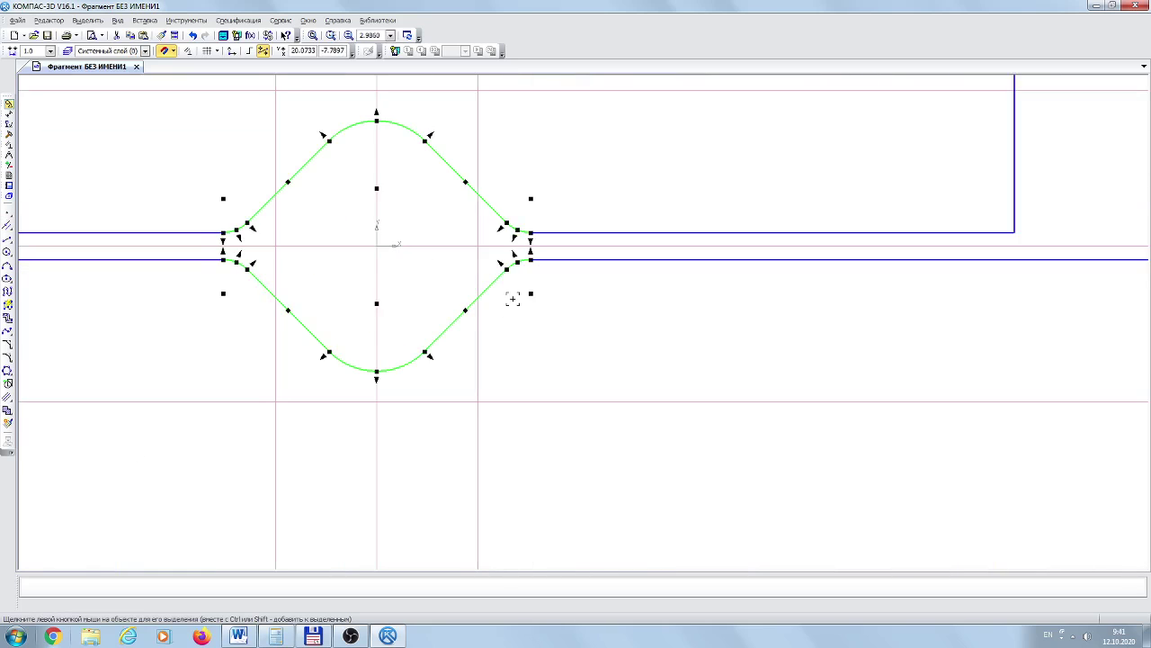
# Close the current fragment without saving its changes and create a new fragment (Фрагмент)
pyautogui.scroll(-7, 616, 328)
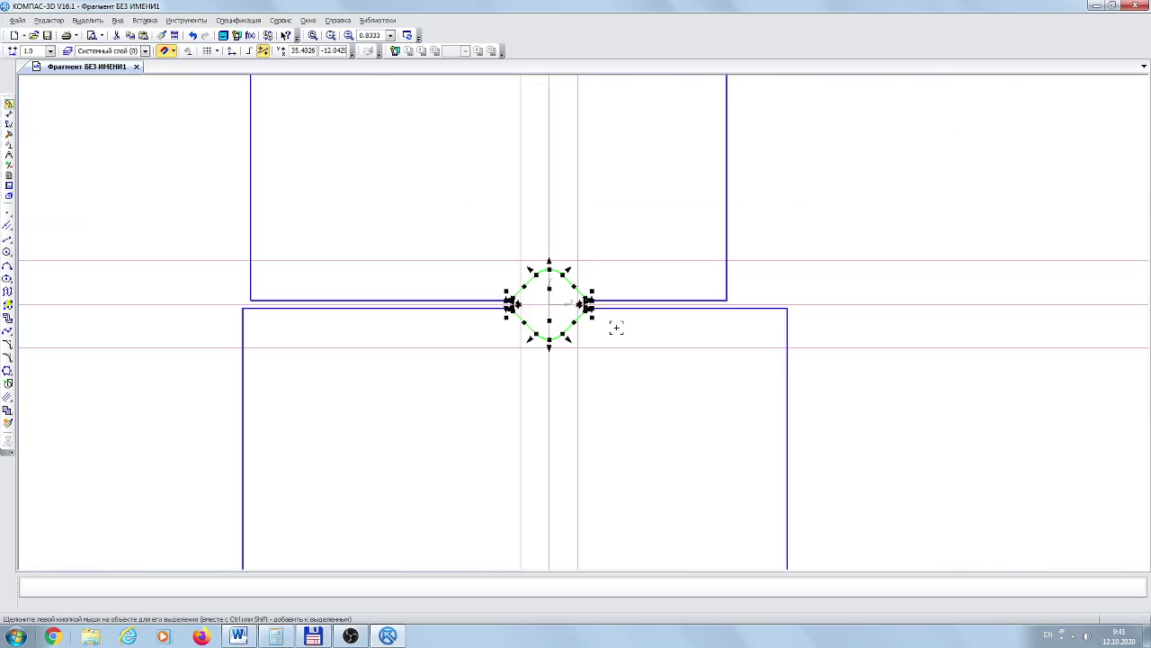
pyautogui.scroll(5, 616, 326)
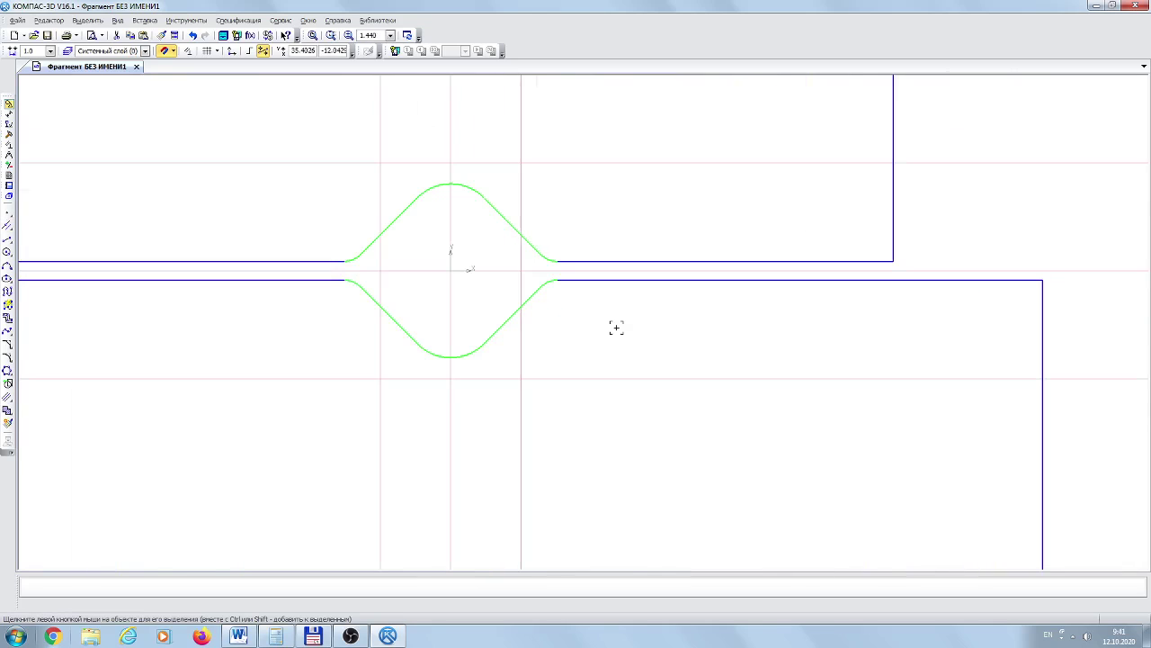
pyautogui.scroll(-5, 300, 312)
pyautogui.scroll(-9, 552, 283)
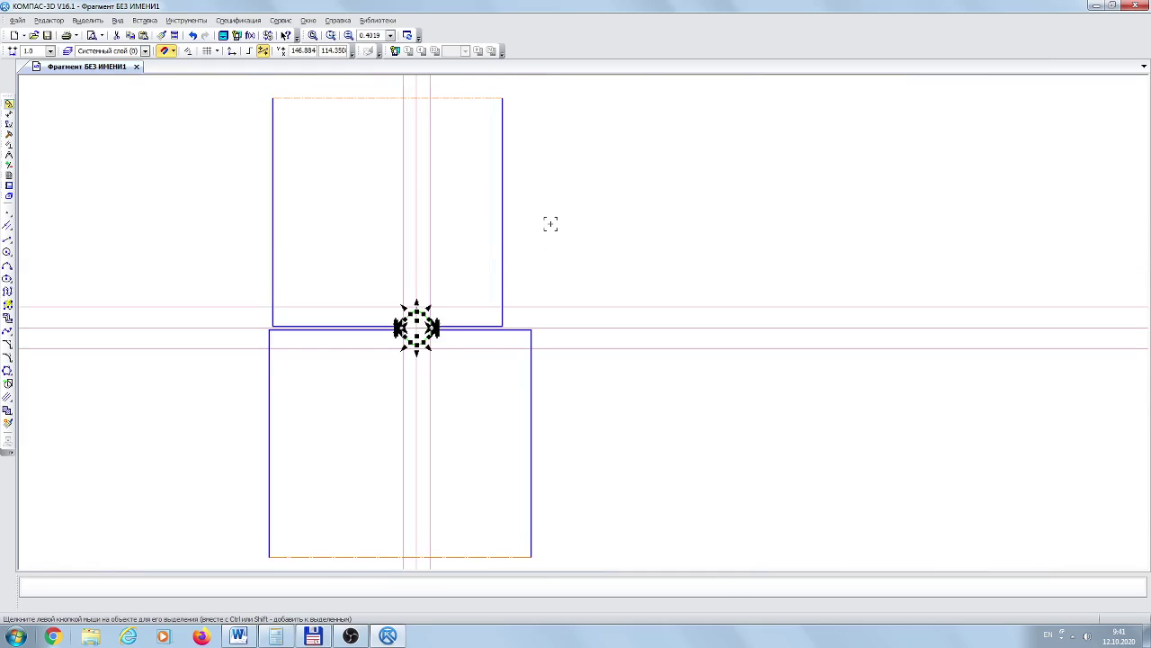
pyautogui.click(137, 67)
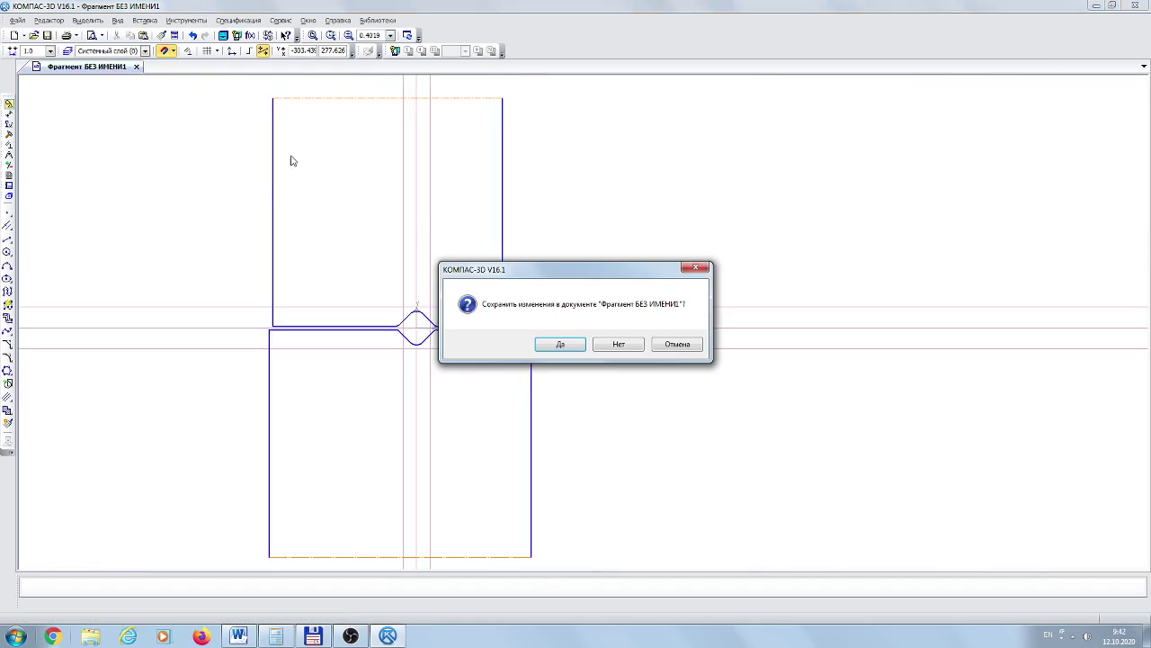
pyautogui.click(621, 345)
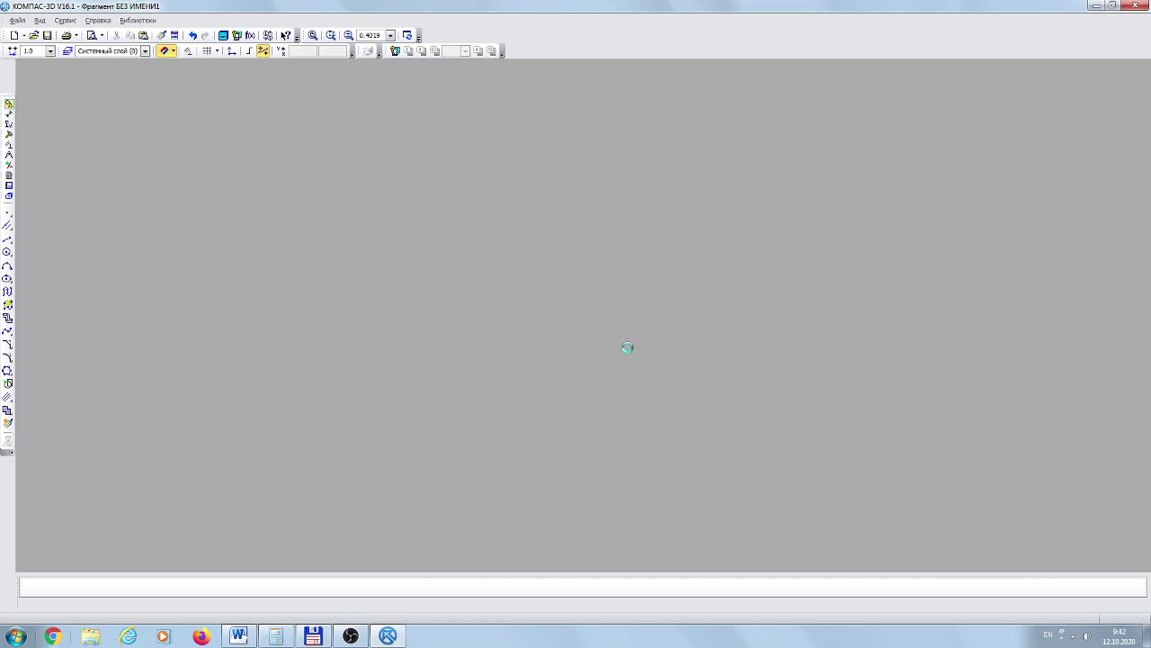
pyautogui.click(14, 35)
pyautogui.click(484, 281)
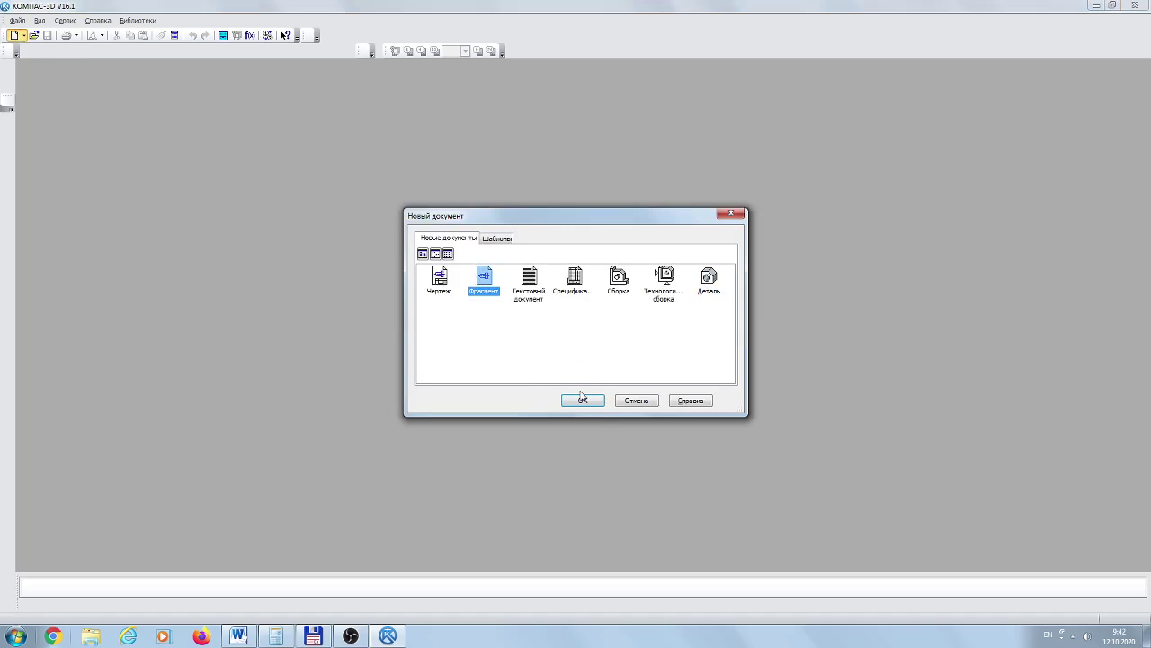
pyautogui.click(583, 401)
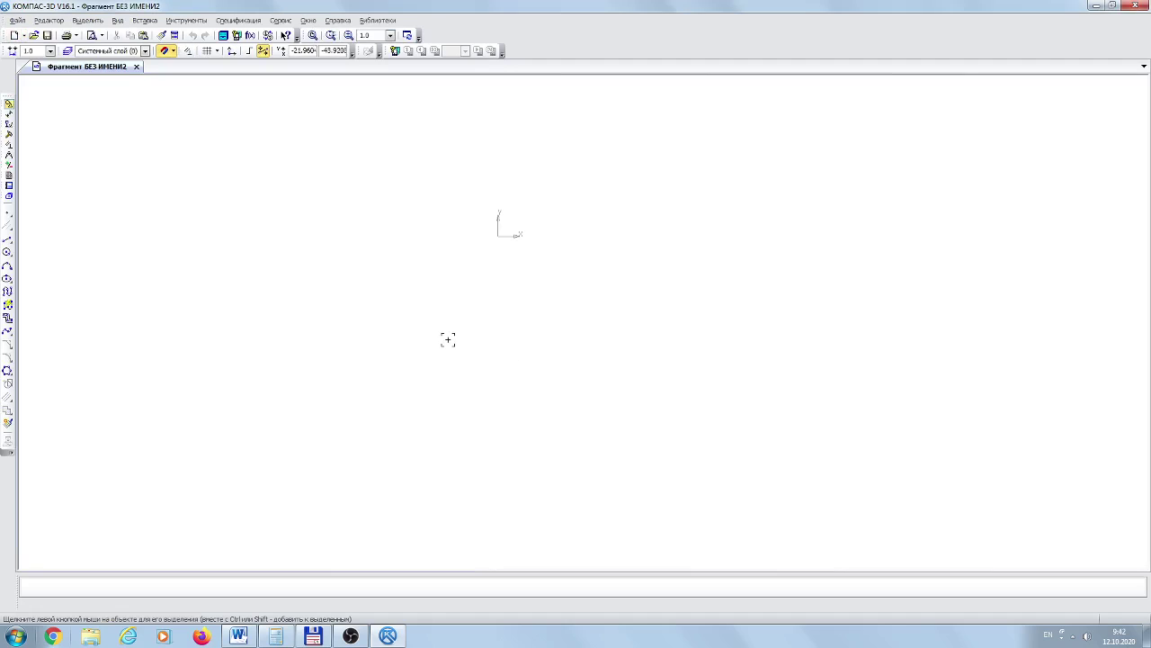
pyautogui.scroll(-3, 534, 303)
# Switch to the Word document and add the lines "D0=8 mm" and "D1=7.5 mm" below the rolling parameters
pyautogui.click(239, 636)
pyautogui.click(248, 264)
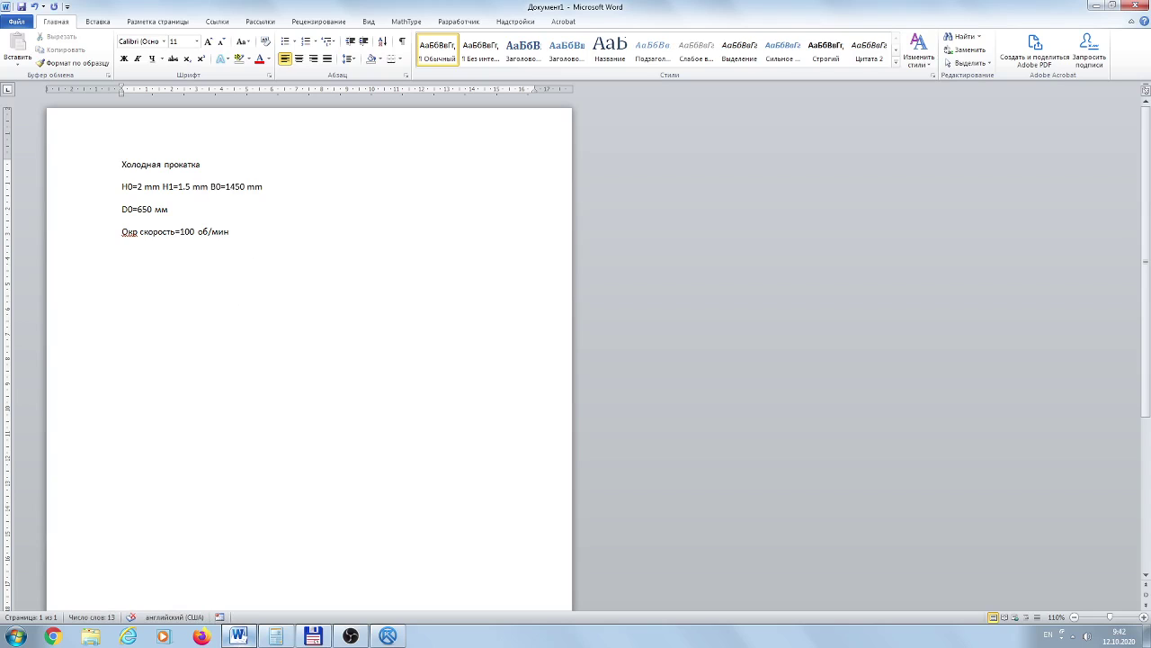
pyautogui.write('D0=8 mm')
pyautogui.press('Return')
pyautogui.write('D1=7.5 mm')
pyautogui.moveTo(120, 295); pyautogui.dragTo(188, 319)
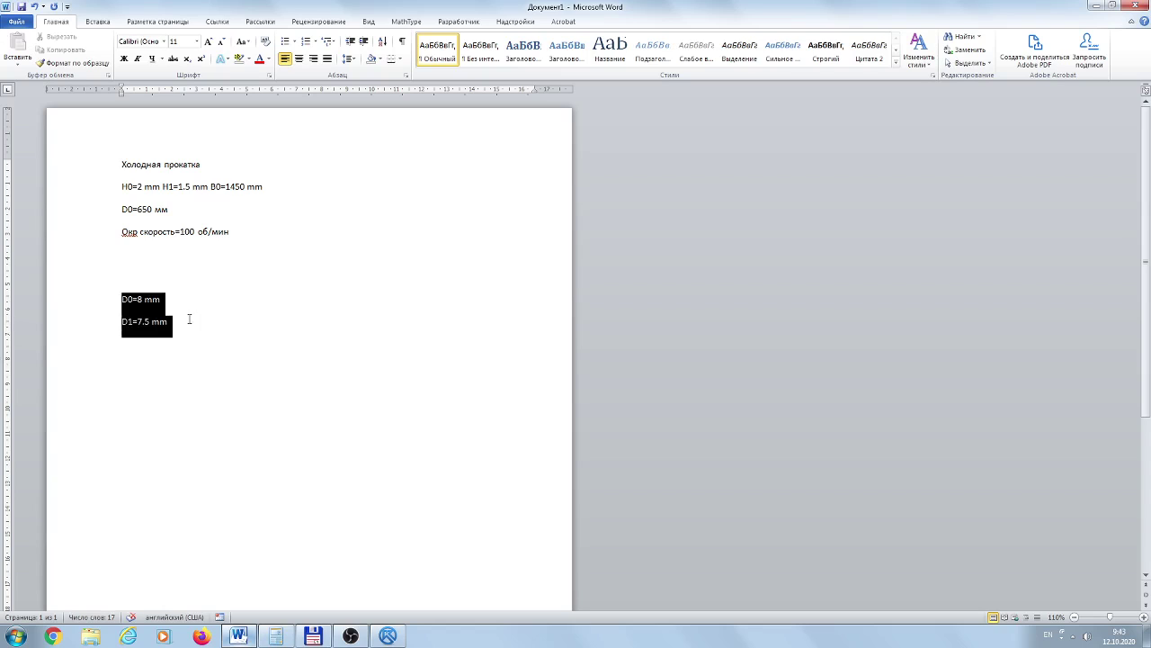
pyautogui.click(319, 360)
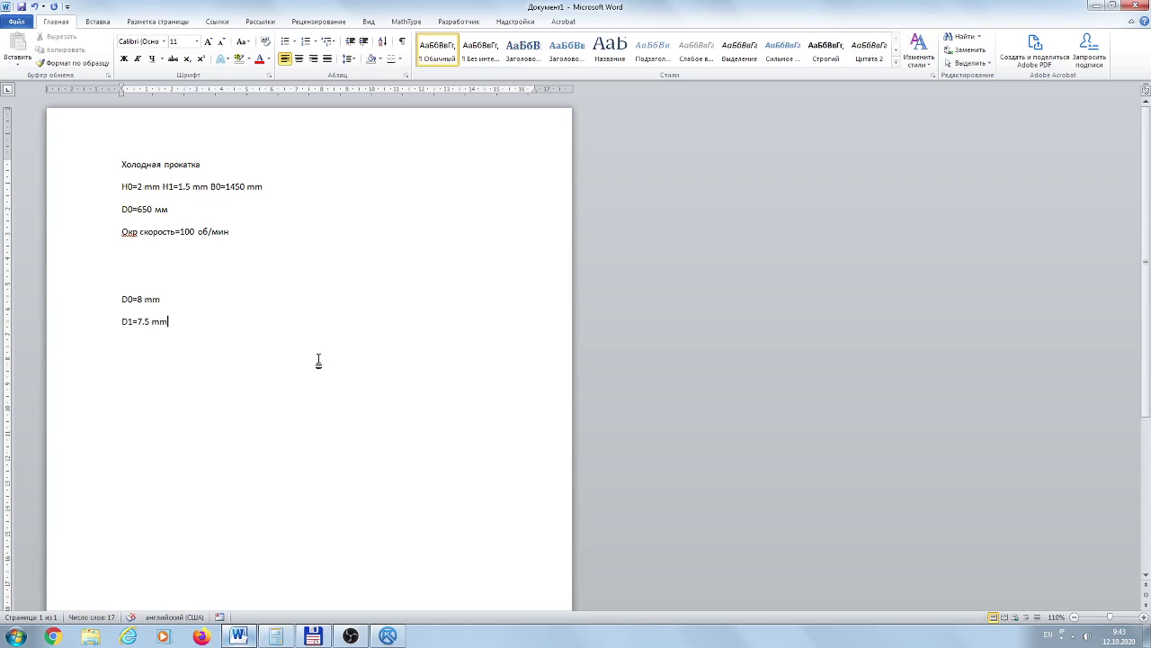
# Switch back to KOMPAS-3D and draw a horizontal and a vertical auxiliary line through the origin of the new fragment
pyautogui.click(400, 637)
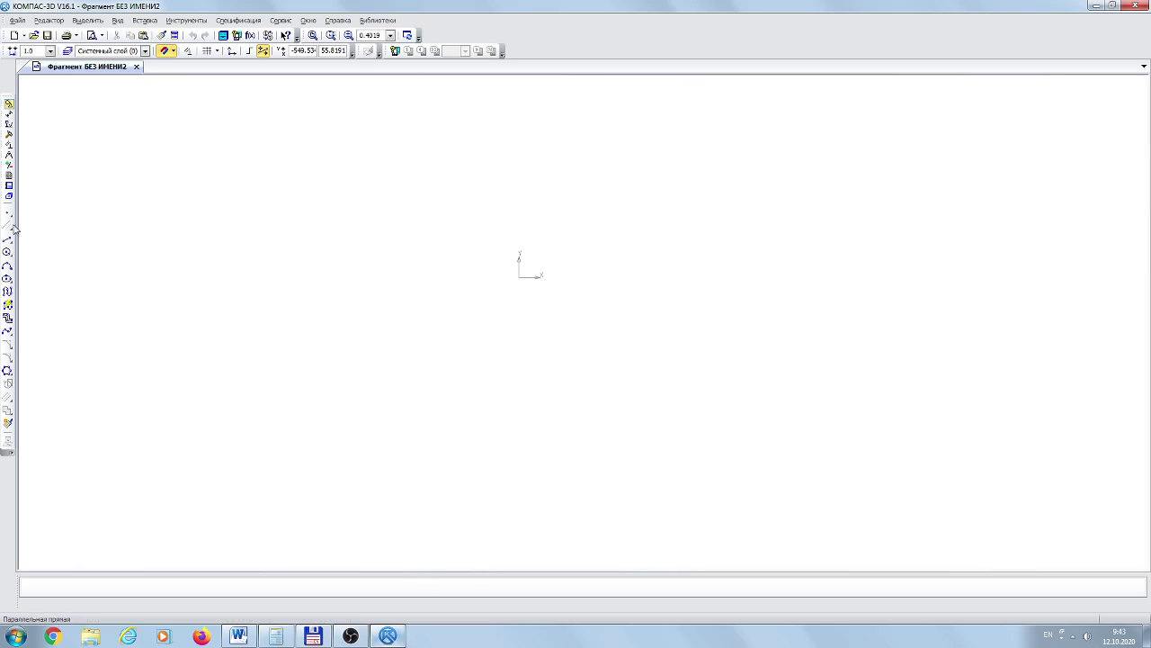
pyautogui.moveTo(6, 230); pyautogui.dragTo(7, 225)
pyautogui.click(518, 277)
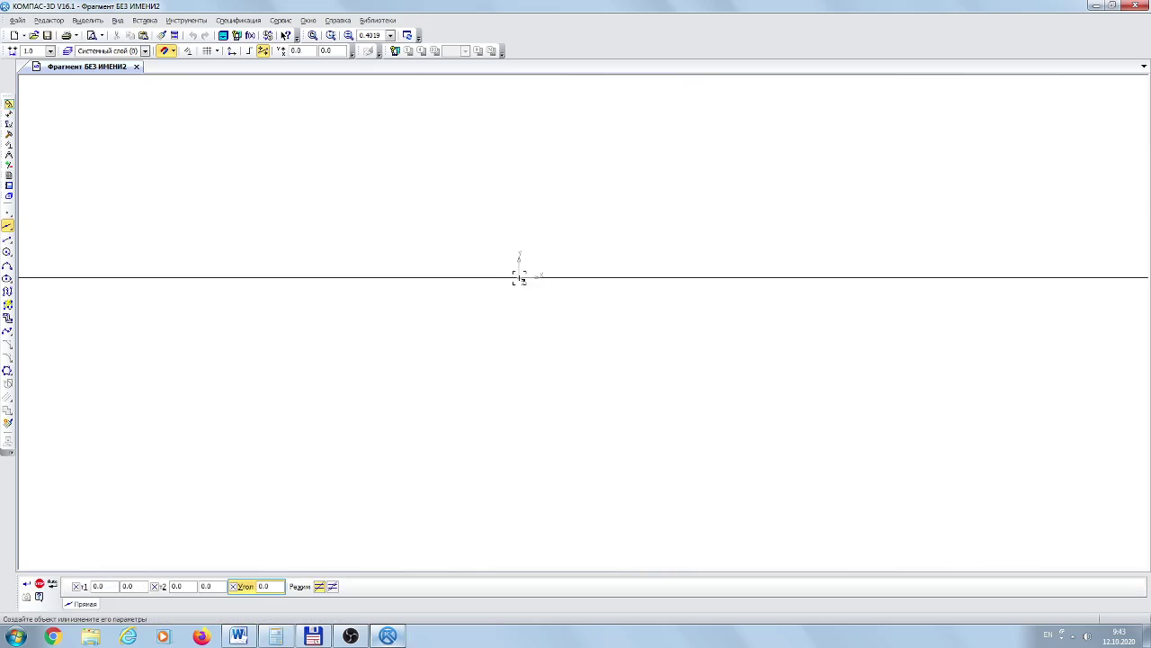
pyautogui.click(540, 278)
pyautogui.click(518, 279)
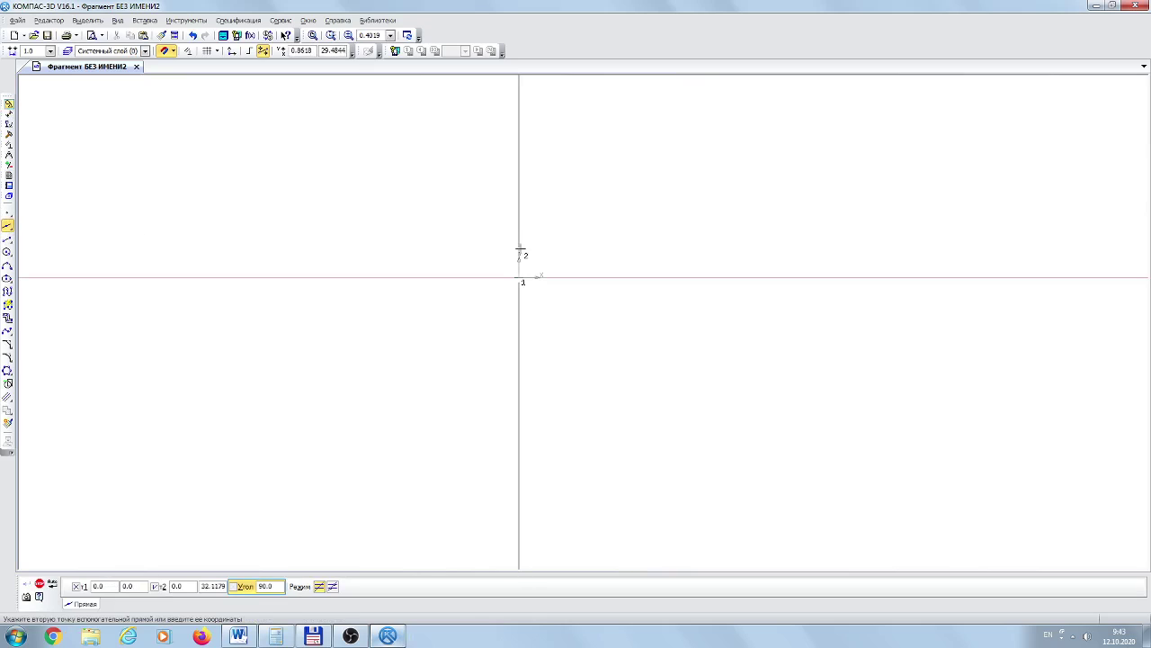
pyautogui.click(516, 324)
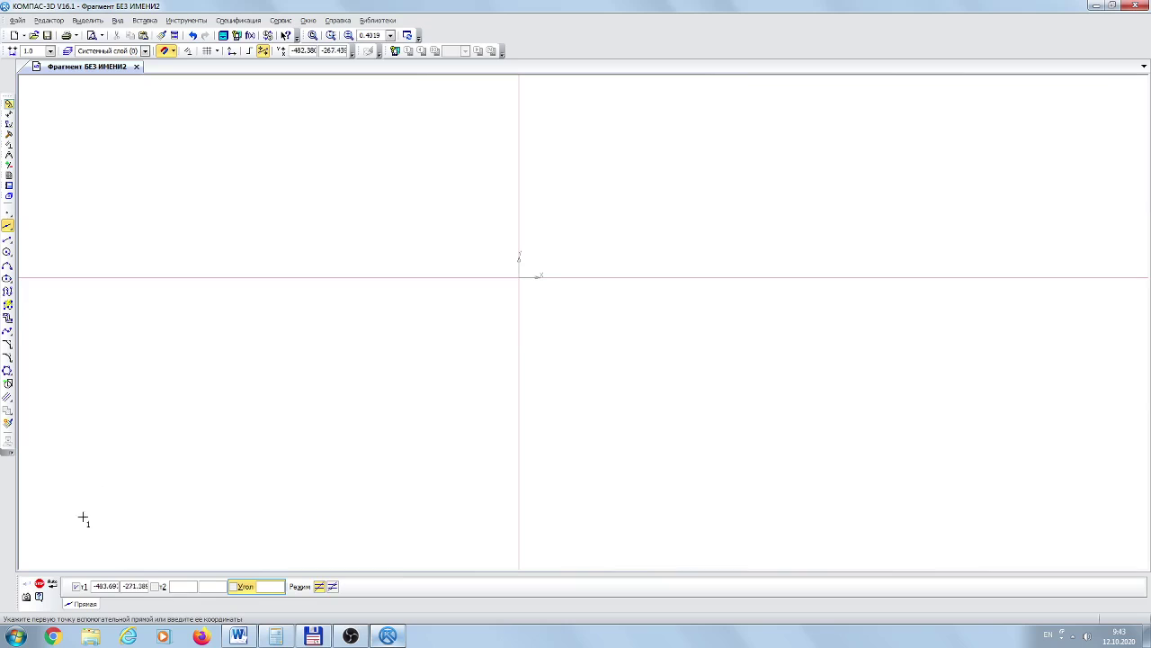
pyautogui.click(39, 583)
pyautogui.scroll(2, 493, 234)
pyautogui.scroll(4, 493, 234)
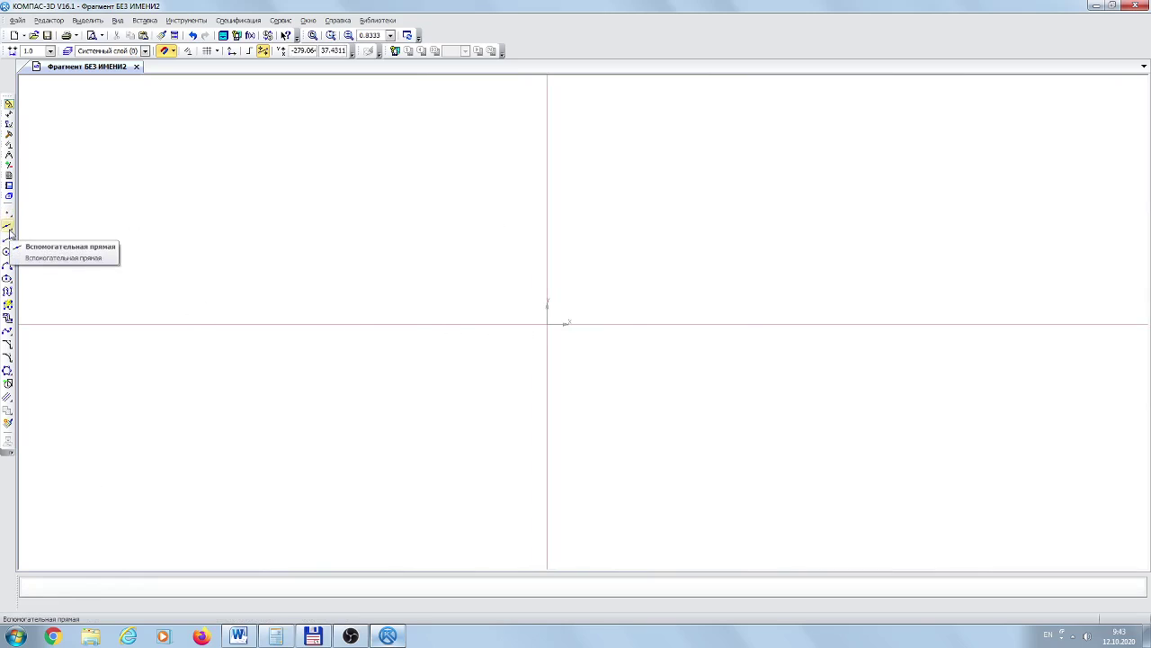
# Check the D1 value in the Word notes and divide 7.5 by 2 in the Windows Calculator
pyautogui.click(238, 636)
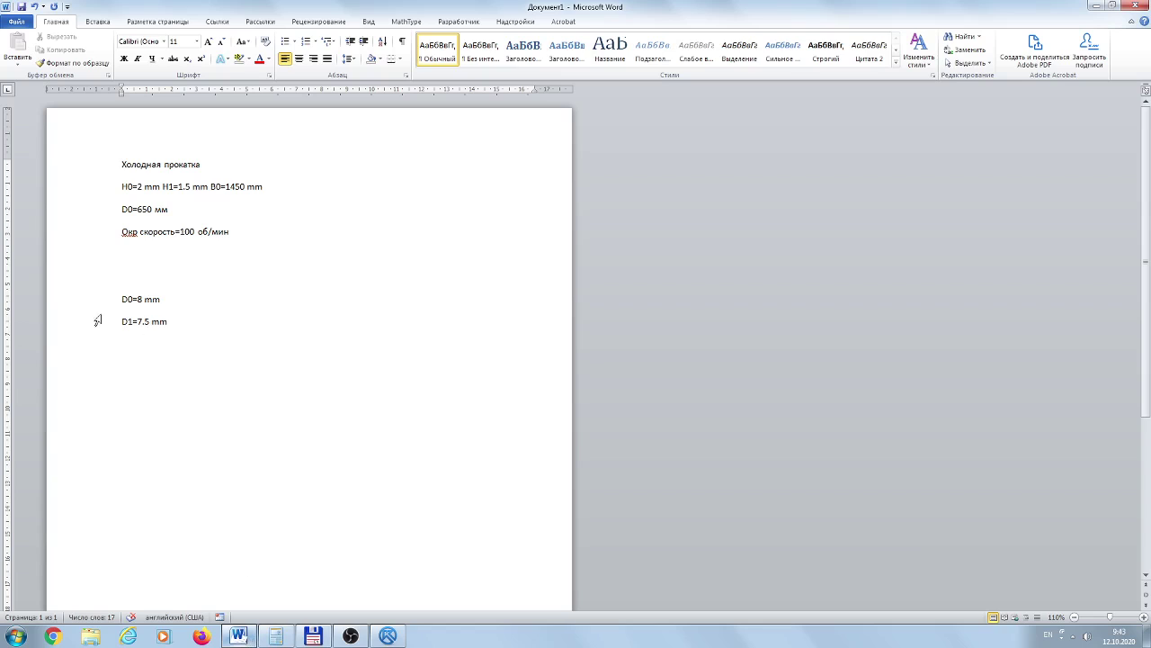
pyautogui.click(281, 637)
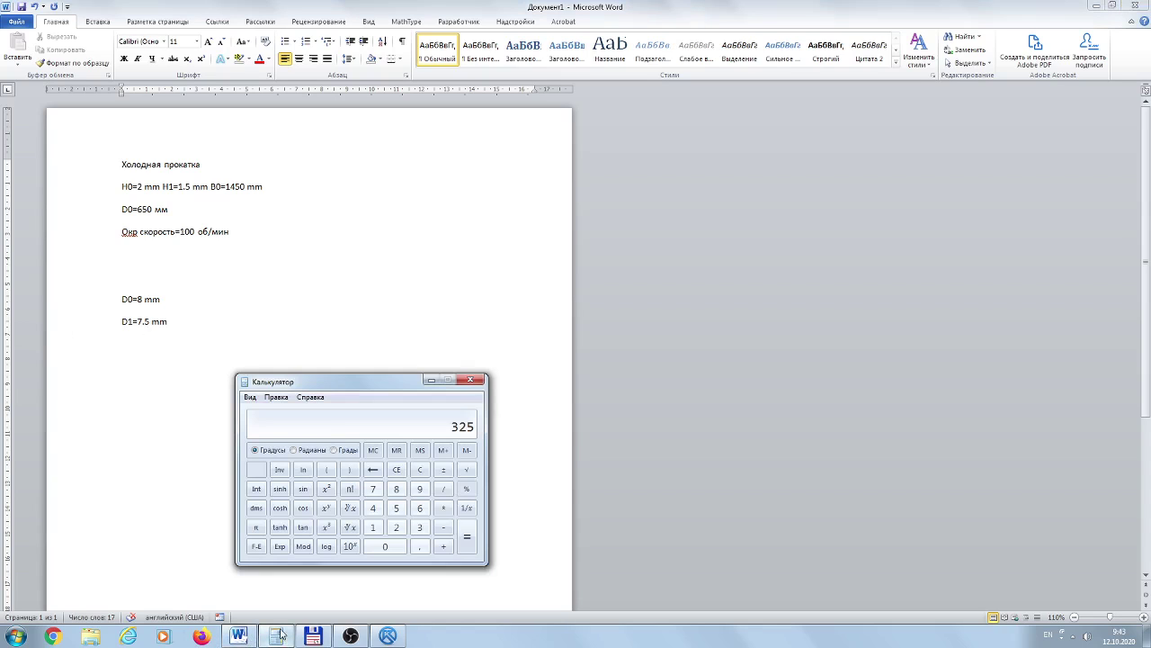
pyautogui.write('7,5 / 2')
pyautogui.press('Return')
pyautogui.click(263, 627)
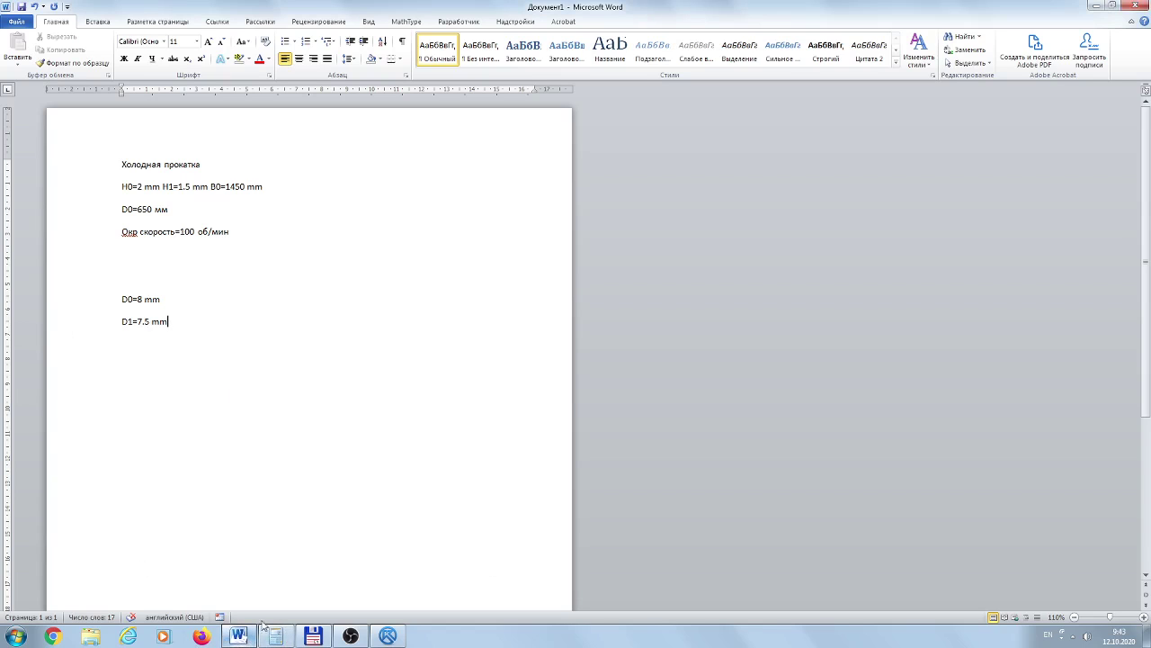
# Return to KOMPAS-3D and create auxiliary lines parallel to the horizontal axis at 3.75 mm on both sides of it
pyautogui.click(387, 636)
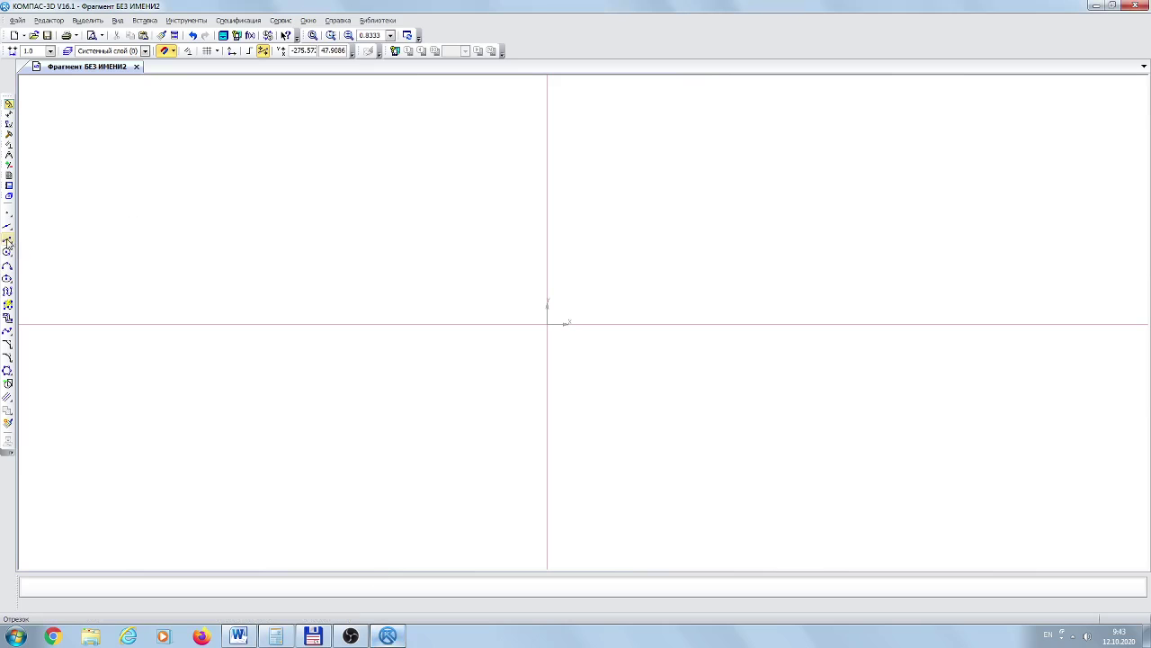
pyautogui.moveTo(7, 228); pyautogui.dragTo(40, 228)
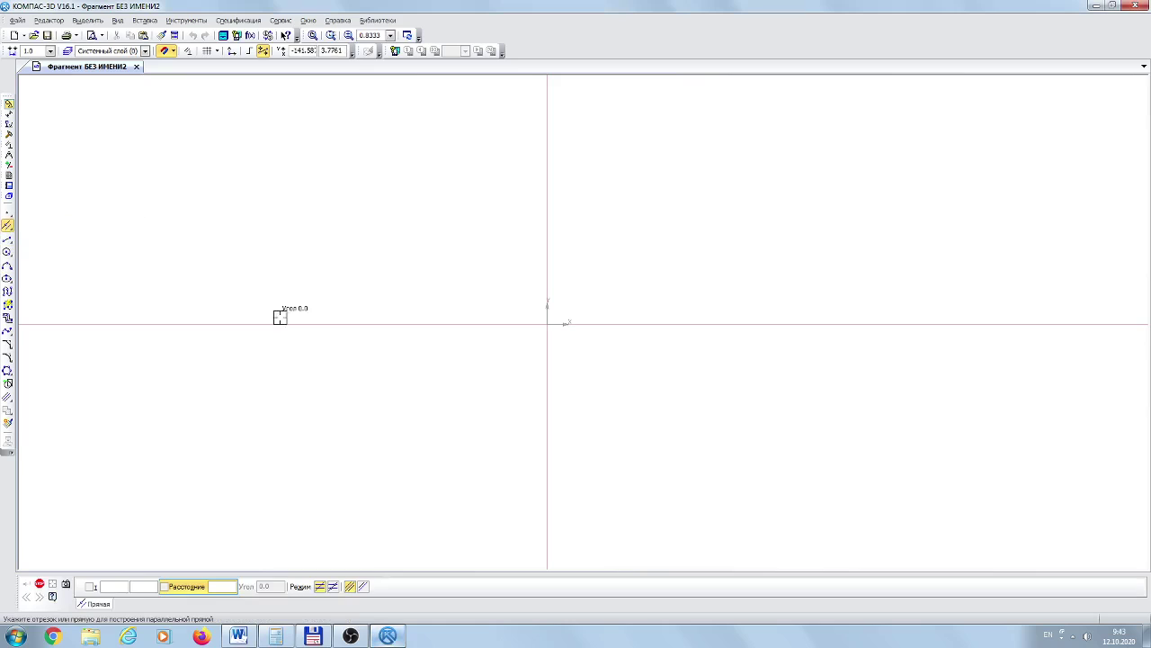
pyautogui.click(296, 323)
pyautogui.write('3.75')
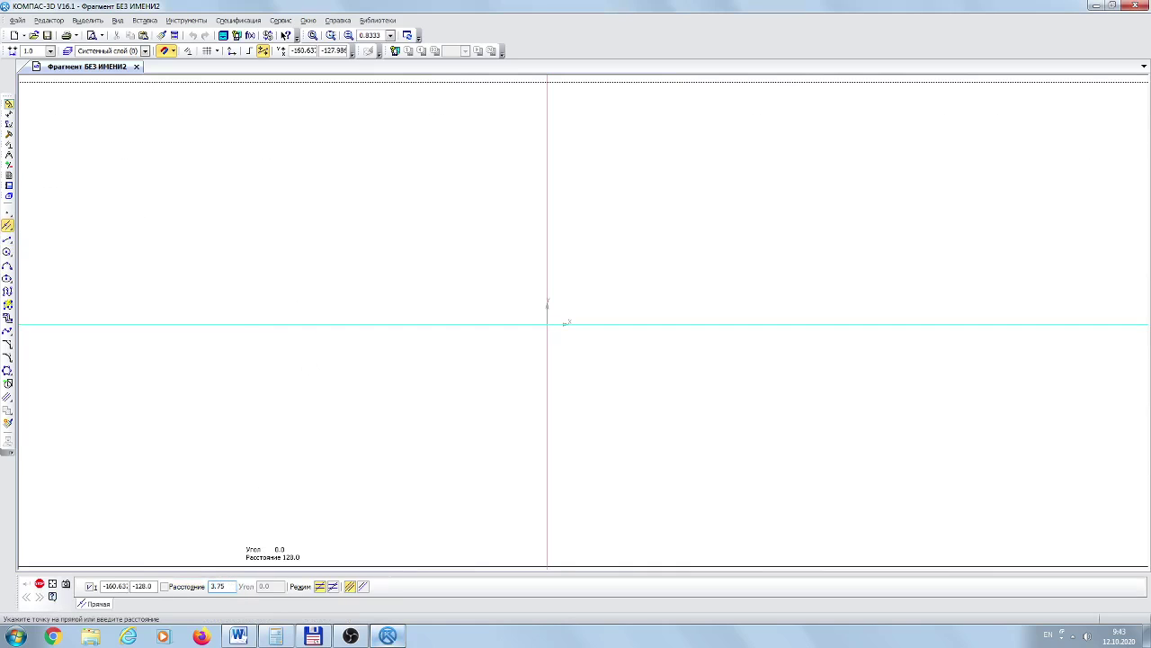
pyautogui.press('Return')
pyautogui.click(441, 319)
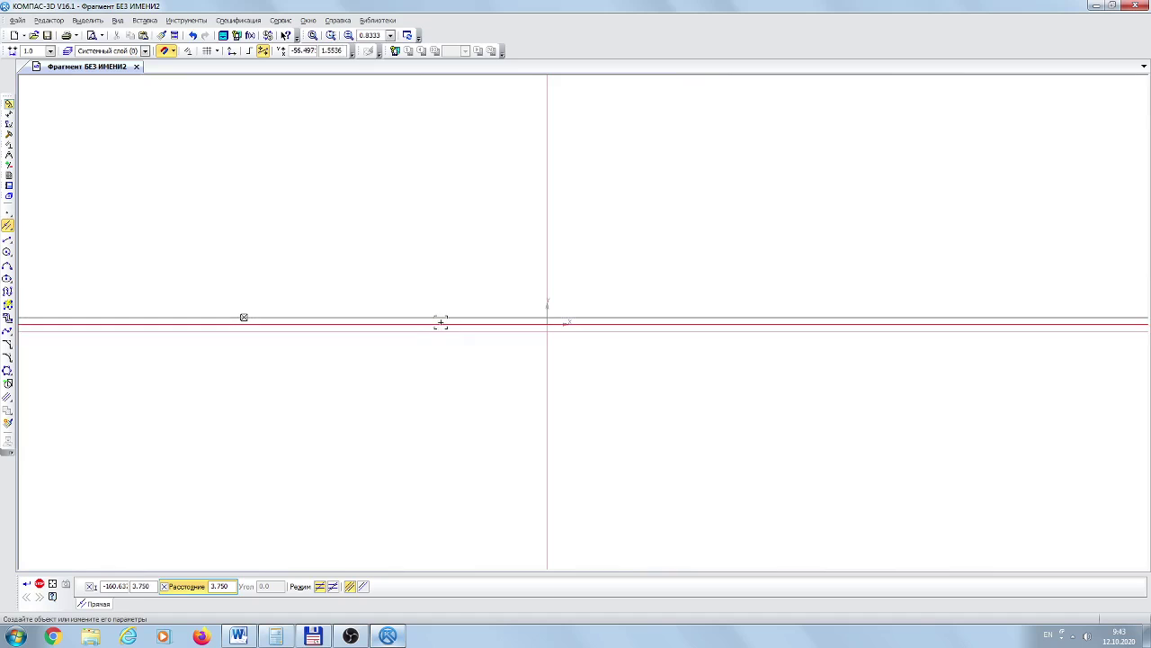
pyautogui.click(438, 328)
pyautogui.scroll(6, 546, 311)
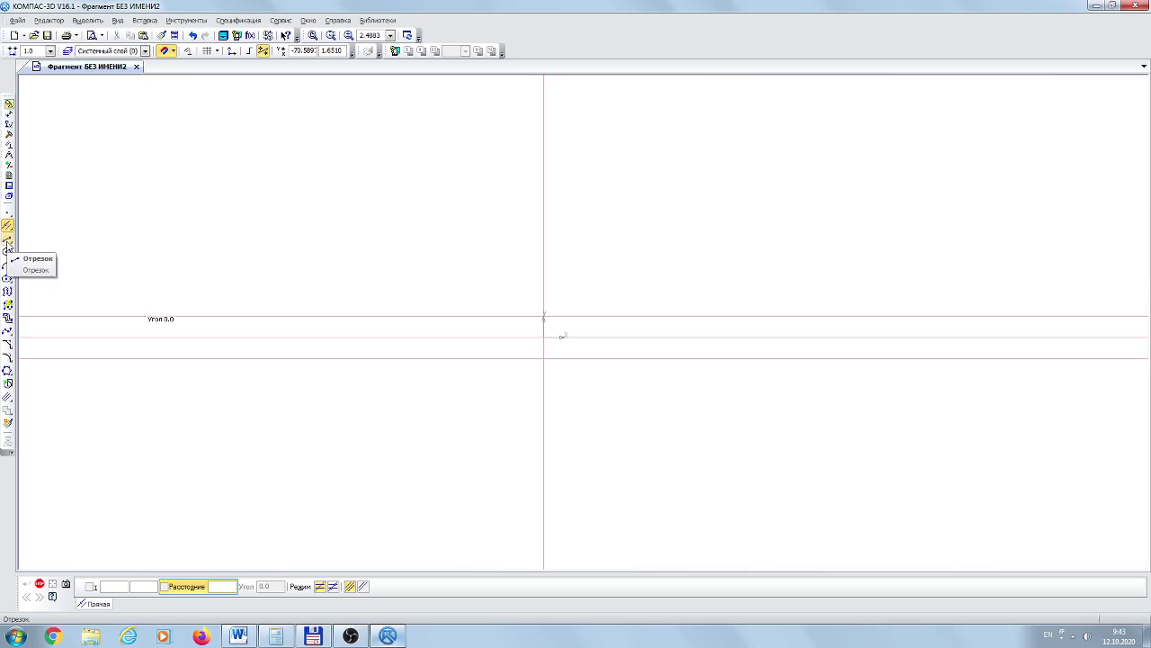
# Draw a segment about 2.26 mm long on the upper auxiliary line from the vertical axis and turn on automatic object creation
pyautogui.click(7, 241)
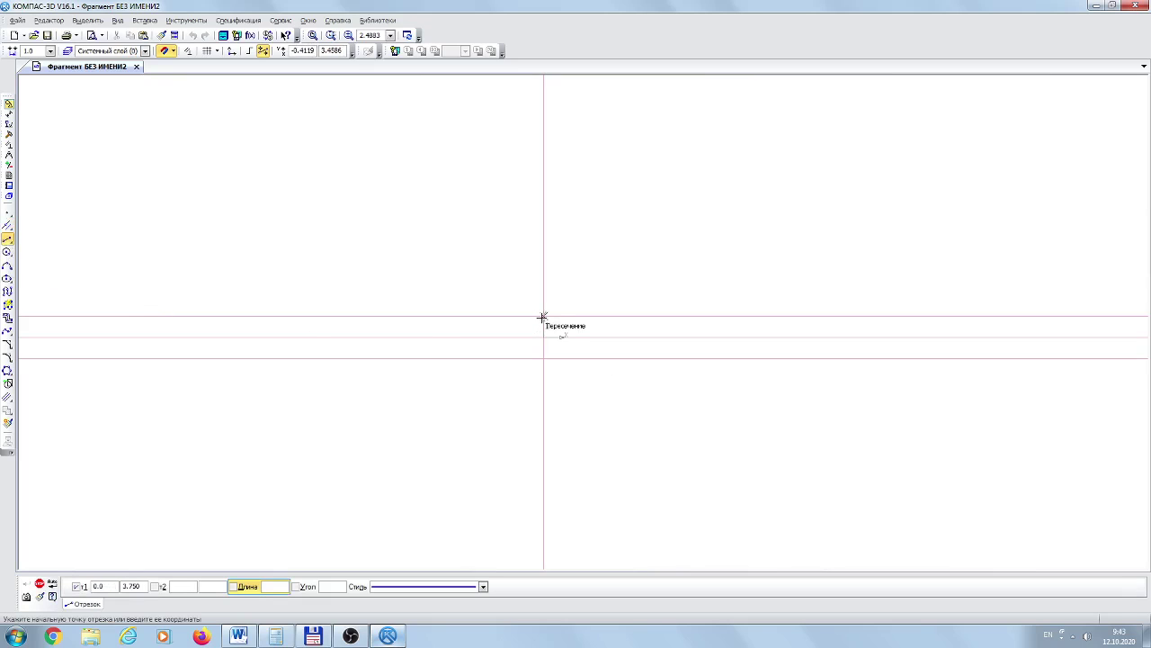
pyautogui.click(544, 317)
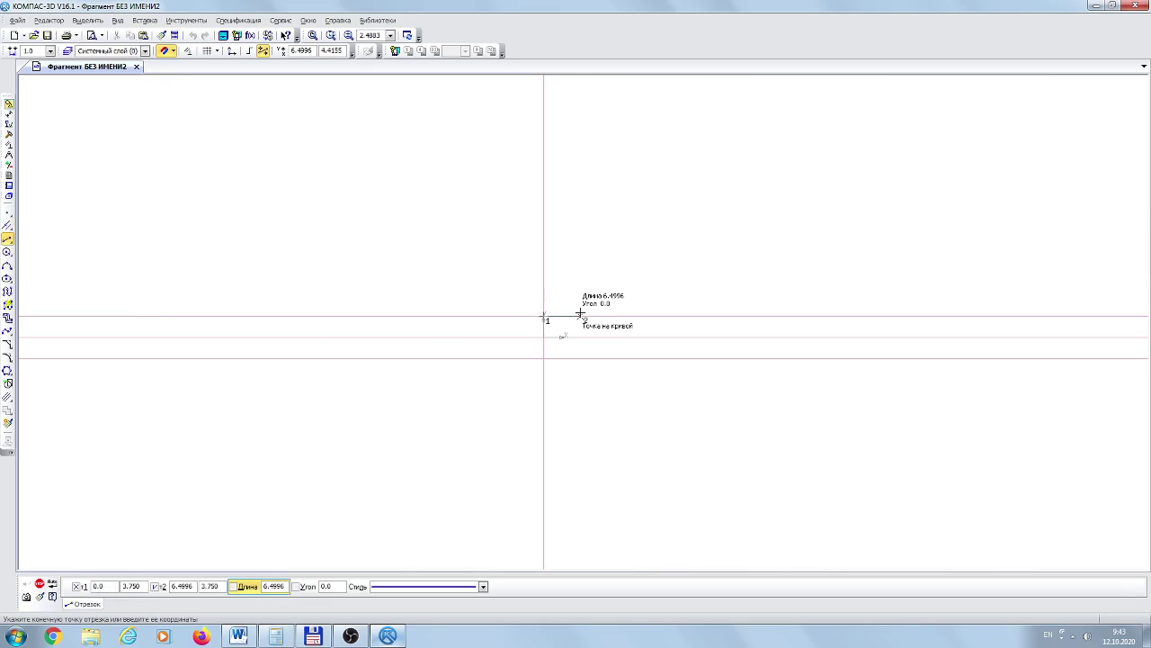
pyautogui.scroll(4, 548, 319)
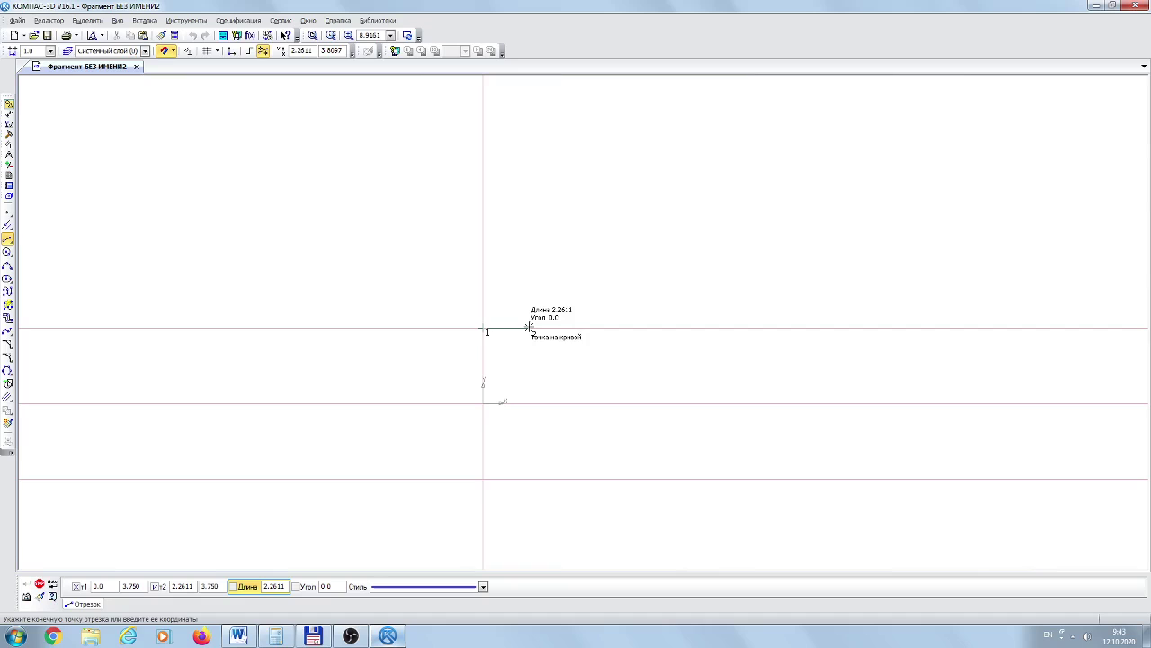
pyautogui.click(529, 328)
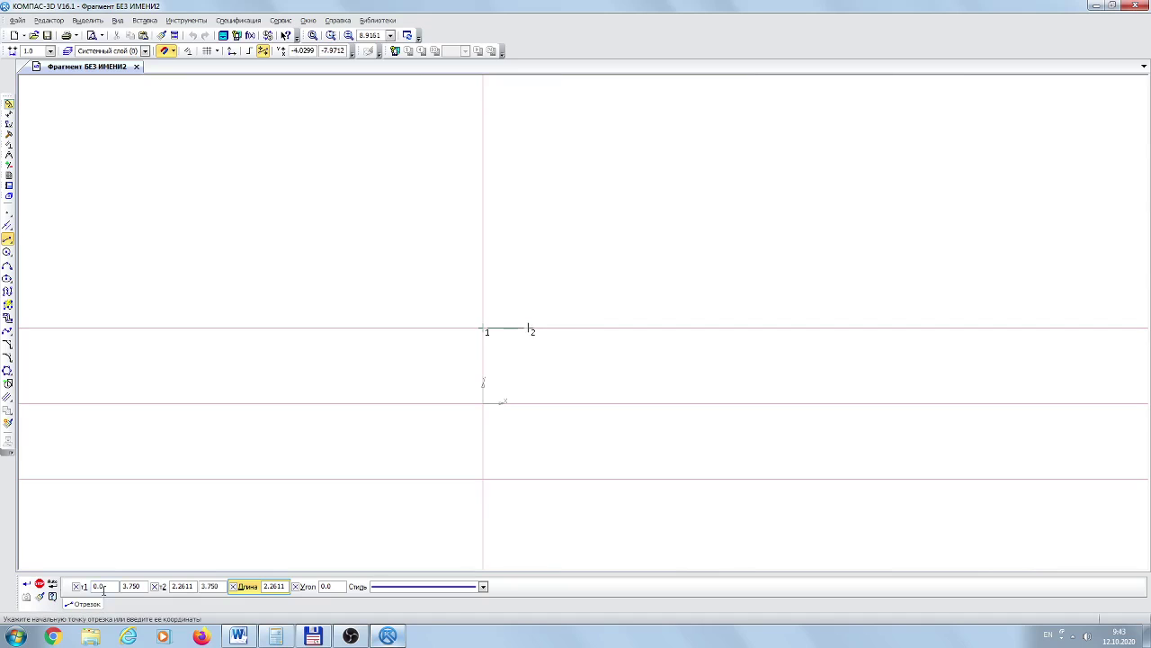
pyautogui.click(52, 583)
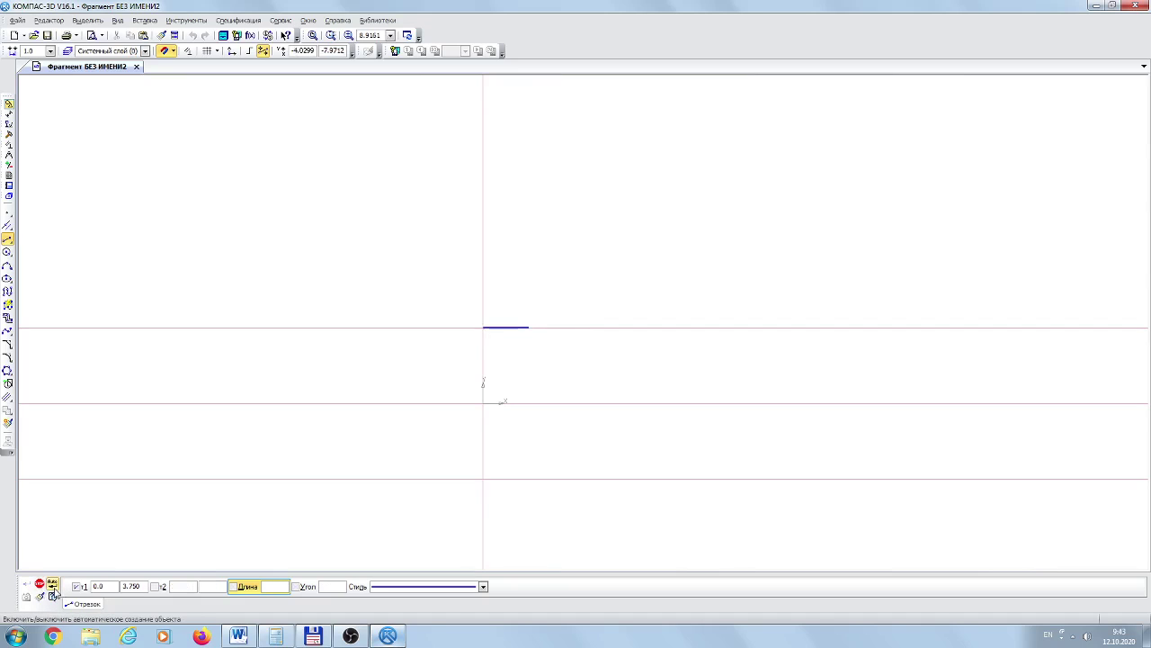
# Draw segments sloping up and outward from both ends of the short line, the right one about 18 mm long at about 10.8°
pyautogui.click(484, 329)
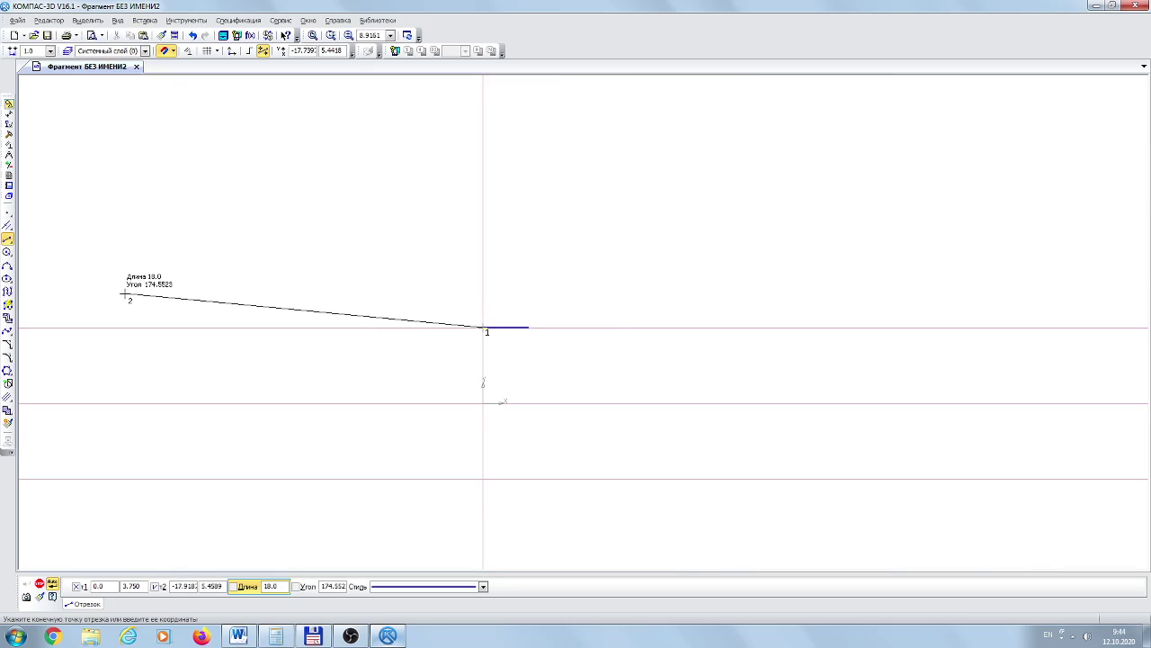
pyautogui.click(163, 276)
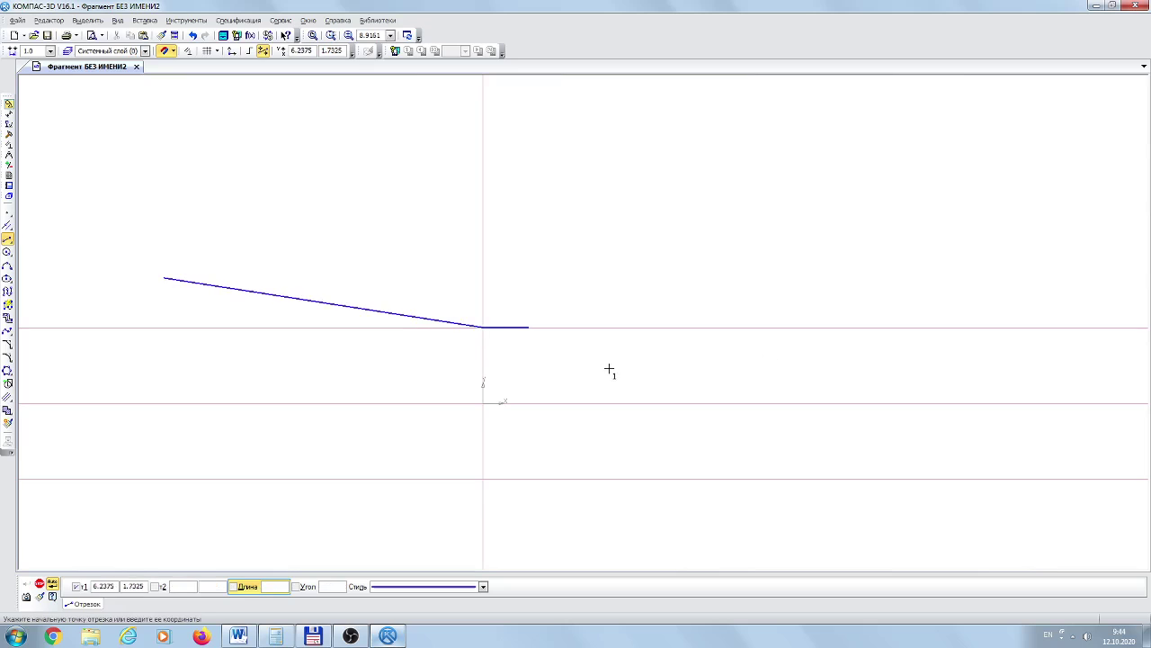
pyautogui.scroll(-3, 615, 338)
pyautogui.click(567, 334)
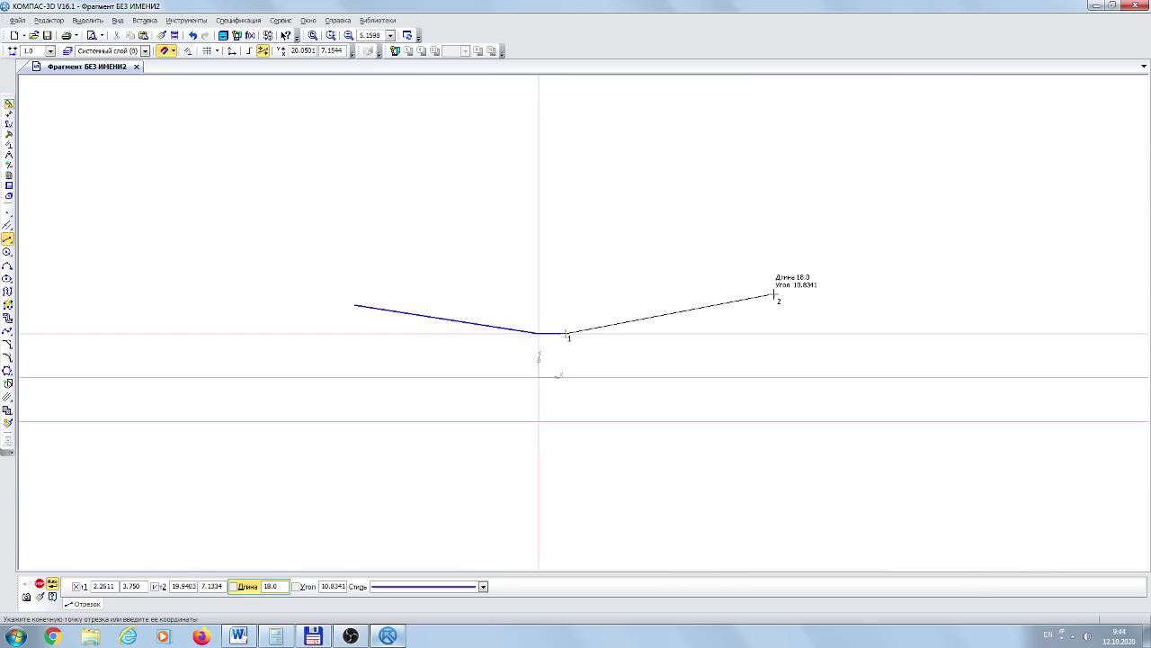
pyautogui.click(773, 294)
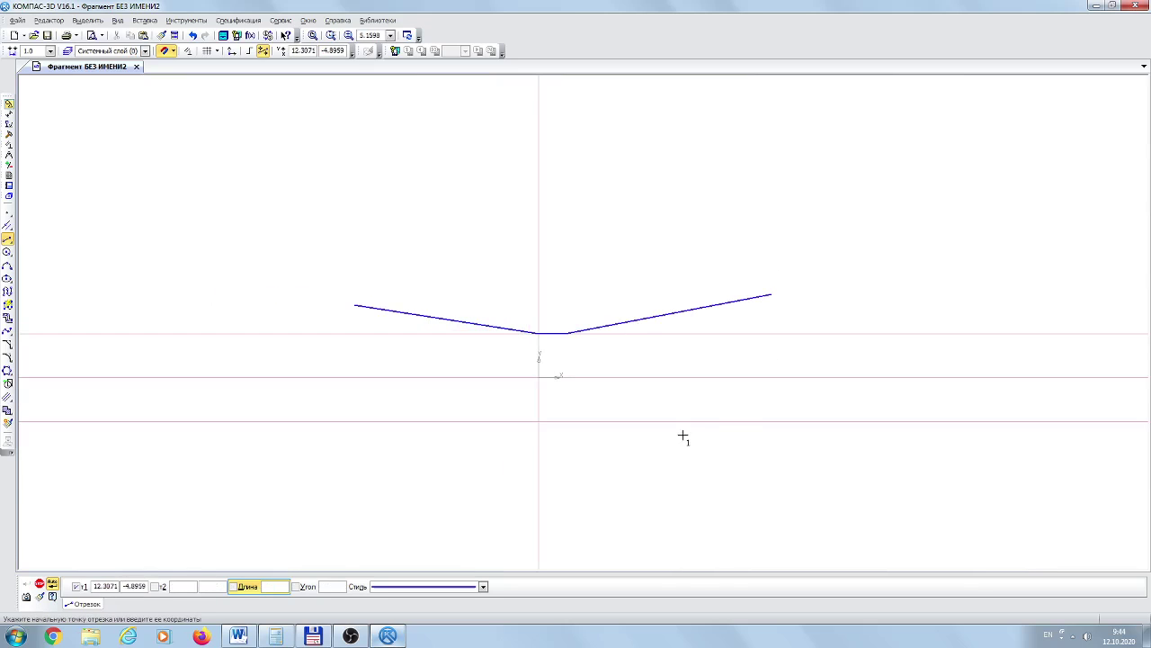
# Close the contour with a segment joining the outer ends of the two sloping lines and leave the Segment command
pyautogui.click(356, 306)
pyautogui.click(771, 294)
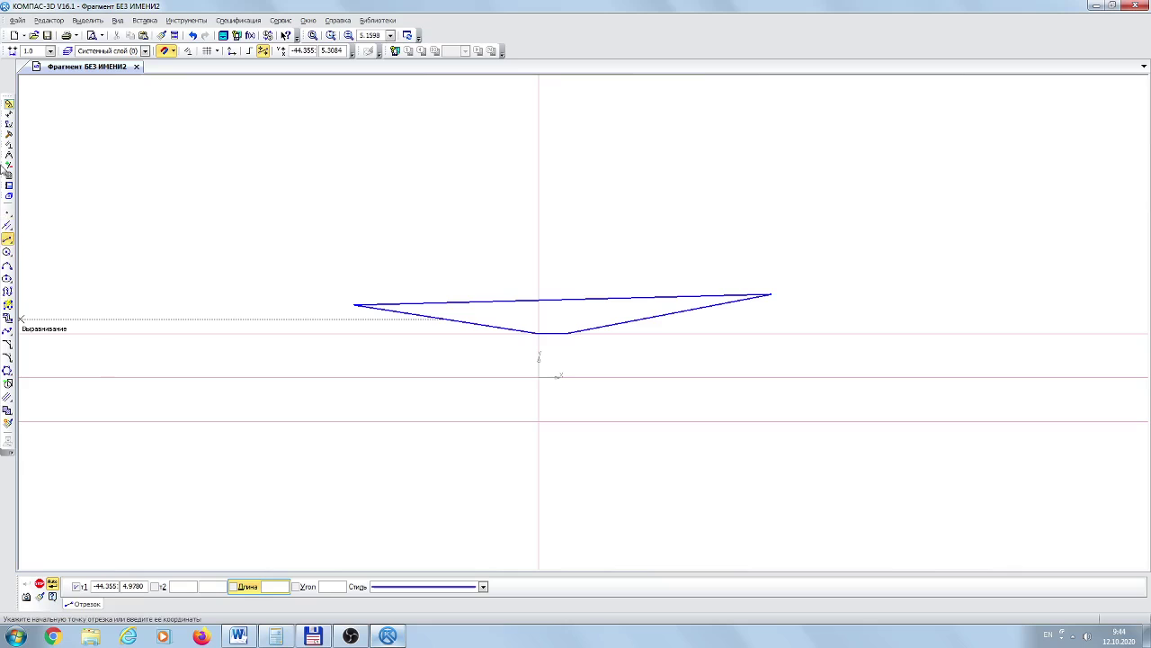
pyautogui.press('Escape')
pyautogui.moveTo(216, 192); pyautogui.dragTo(306, 212)
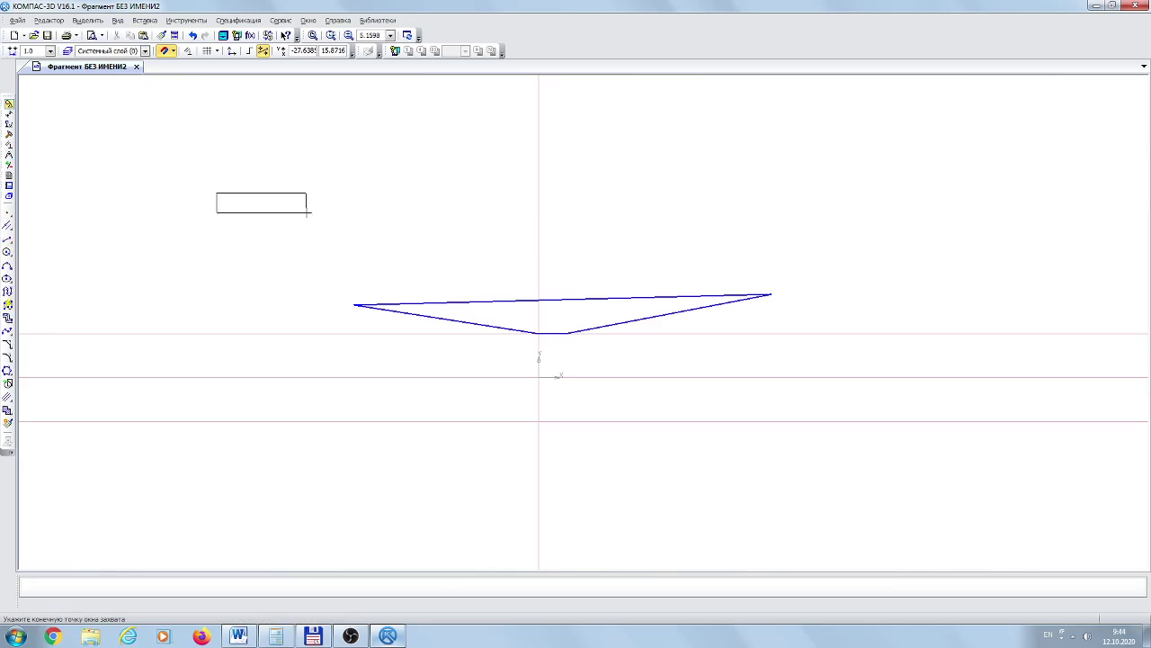
pyautogui.click(903, 274)
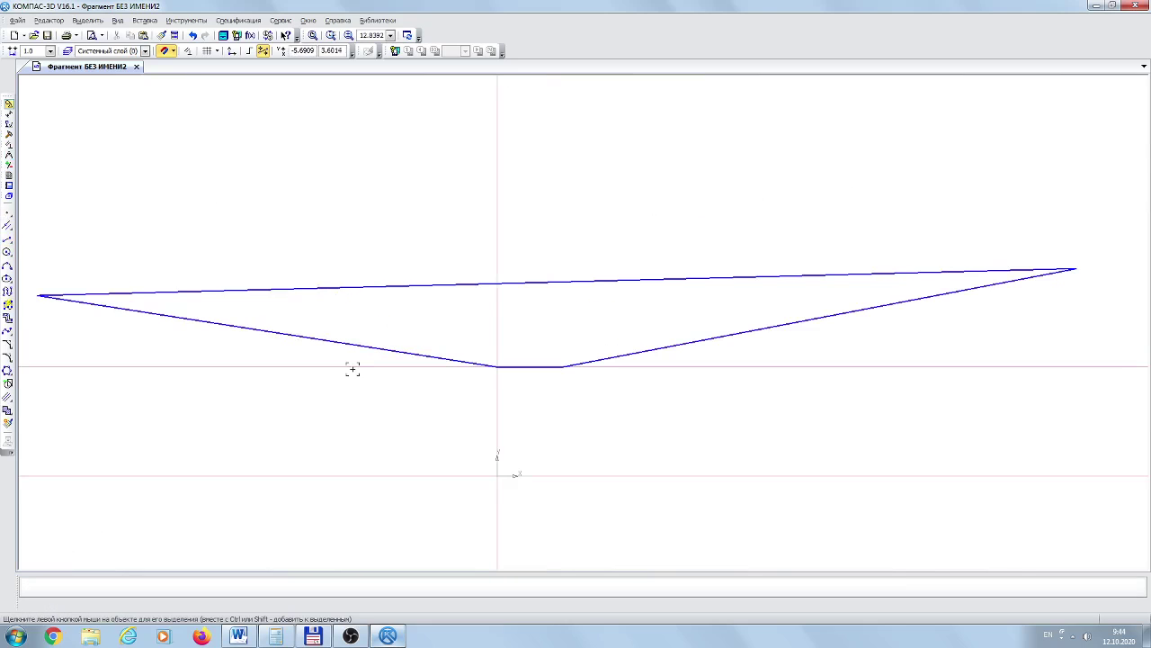
# Fillet both corners at the ends of the short bottom segment of the contour with a 10 mm radius
pyautogui.click(7, 357)
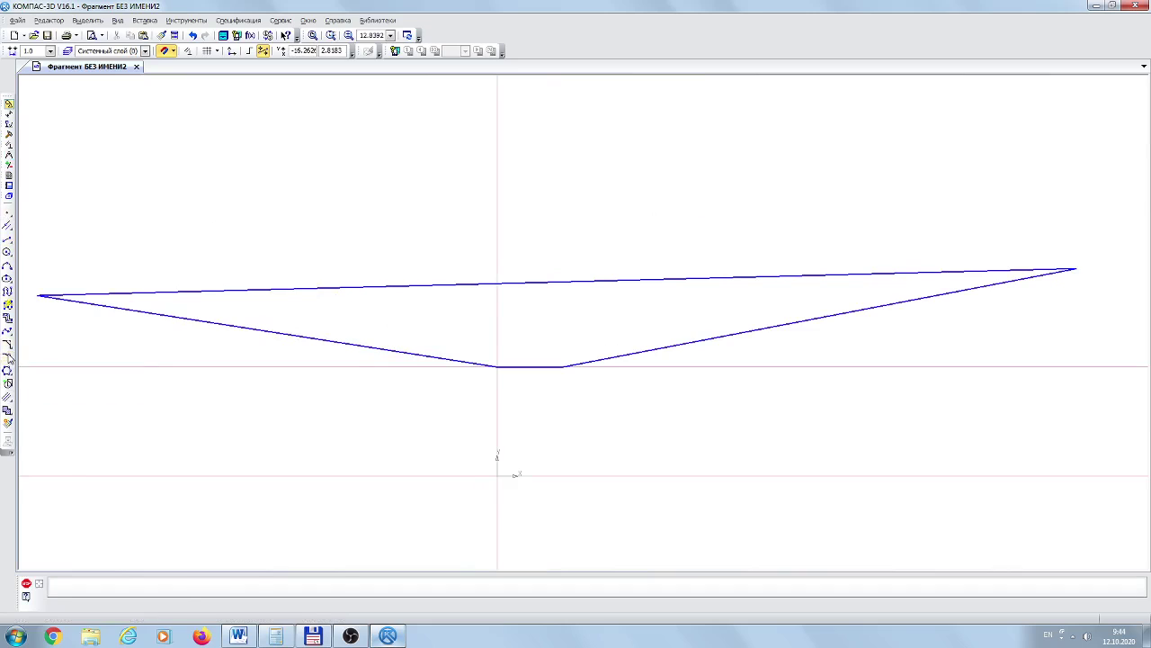
pyautogui.write('1')
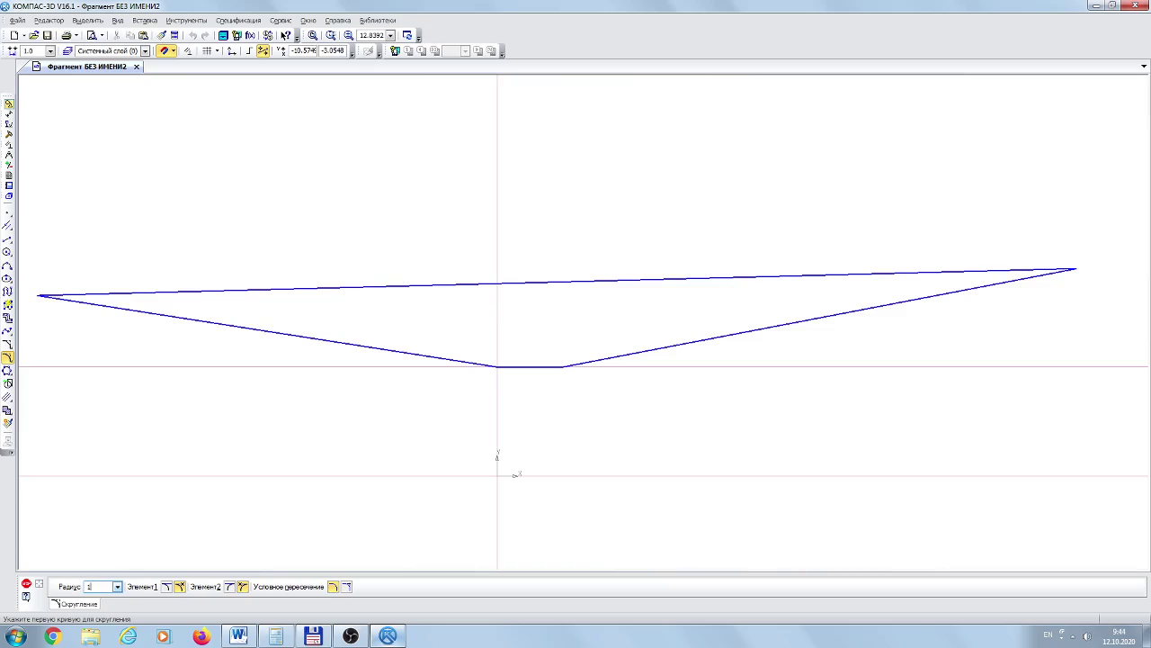
pyautogui.write('0')
pyautogui.press('Return')
pyautogui.click(481, 360)
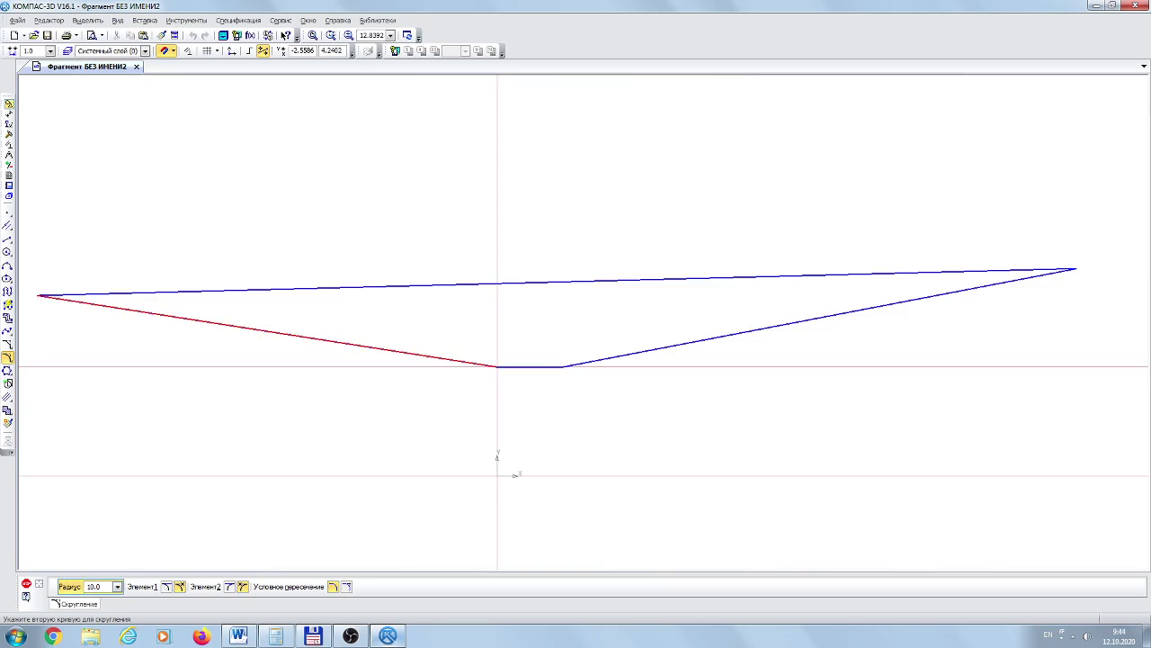
pyautogui.click(527, 363)
pyautogui.click(591, 361)
pyautogui.click(551, 366)
pyautogui.scroll(4, 558, 369)
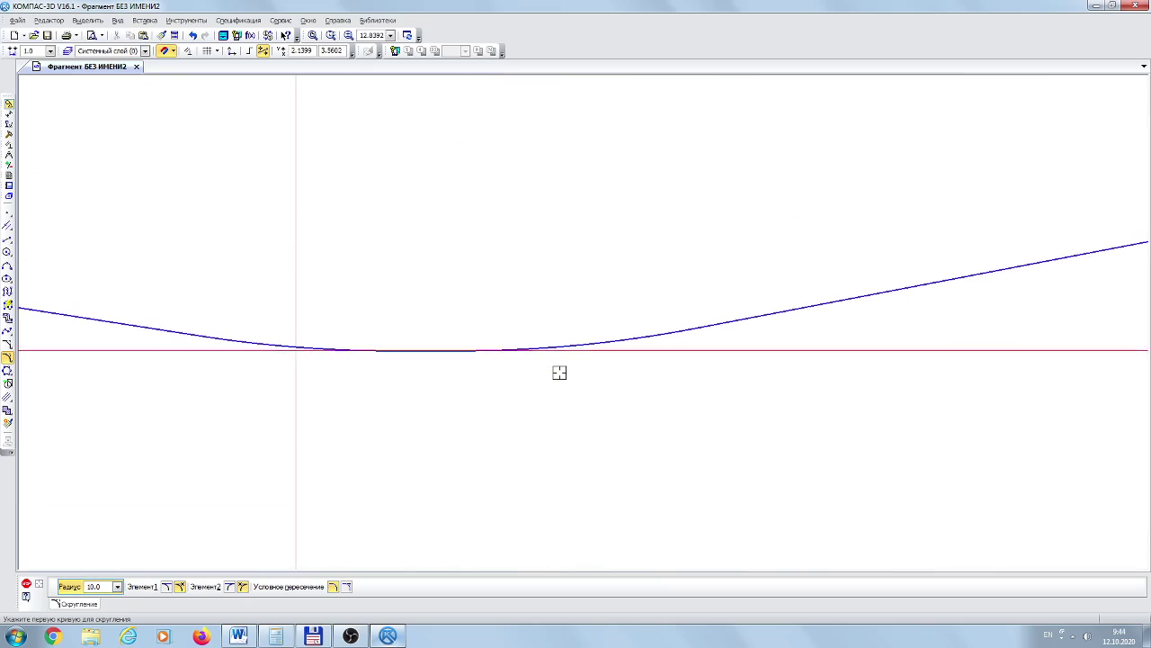
pyautogui.scroll(-4, 559, 372)
pyautogui.click(26, 583)
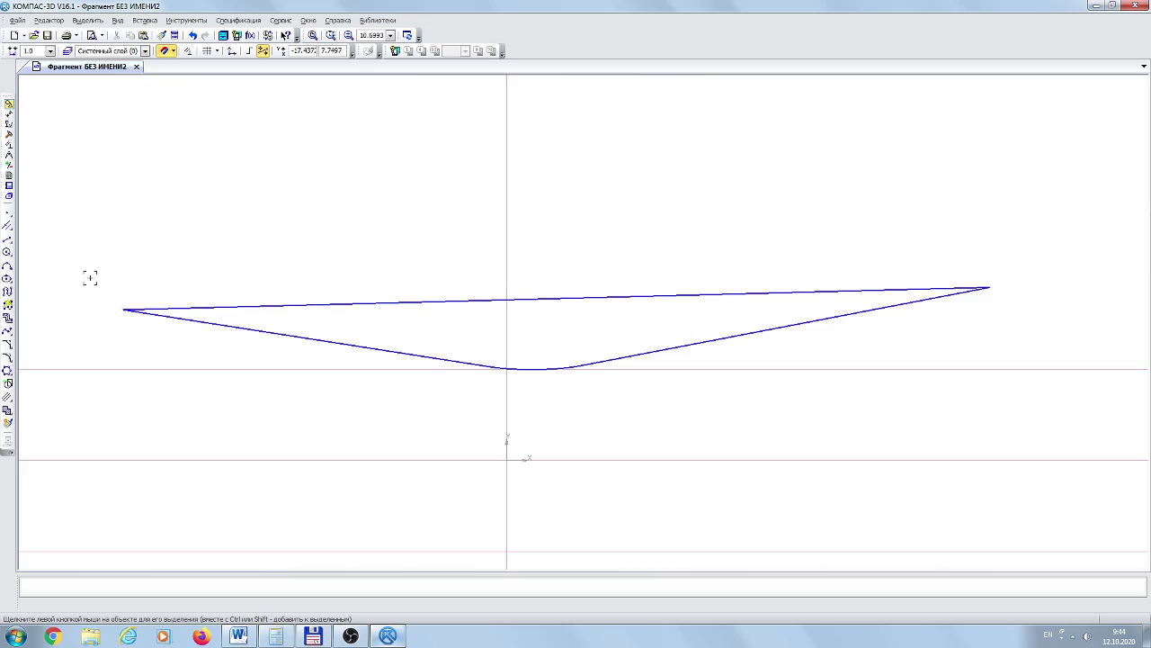
# Mirror the entire closed contour about the horizontal axis, keeping the original
pyautogui.scroll(-4, 58, 247)
pyautogui.moveTo(47, 202); pyautogui.dragTo(490, 319)
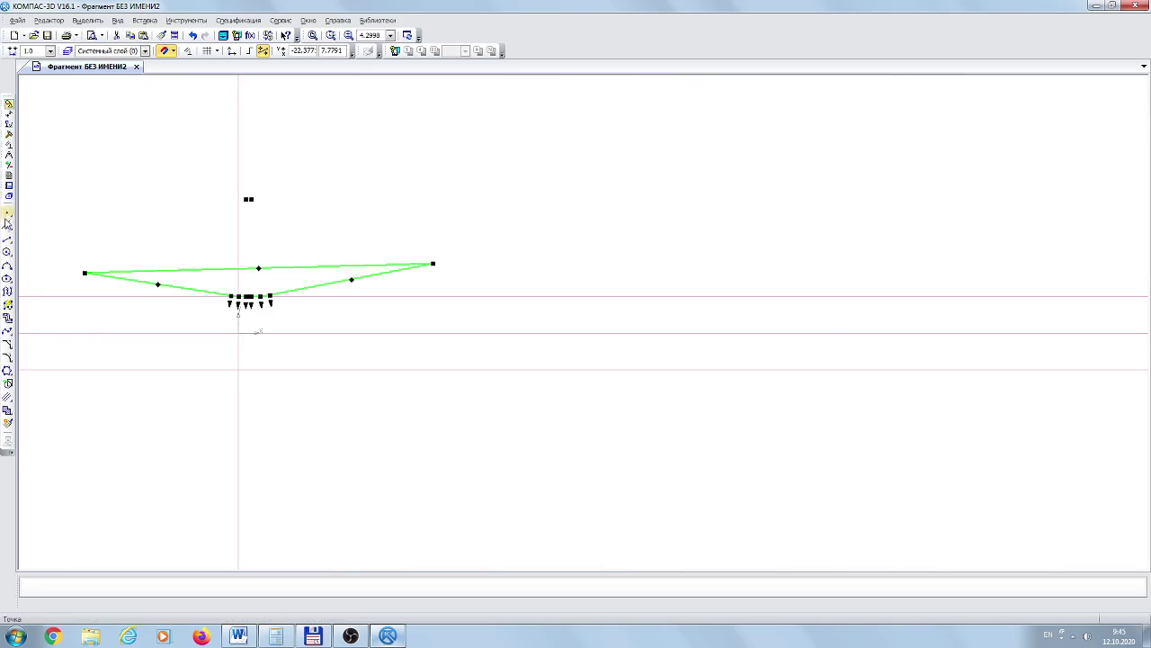
pyautogui.click(9, 134)
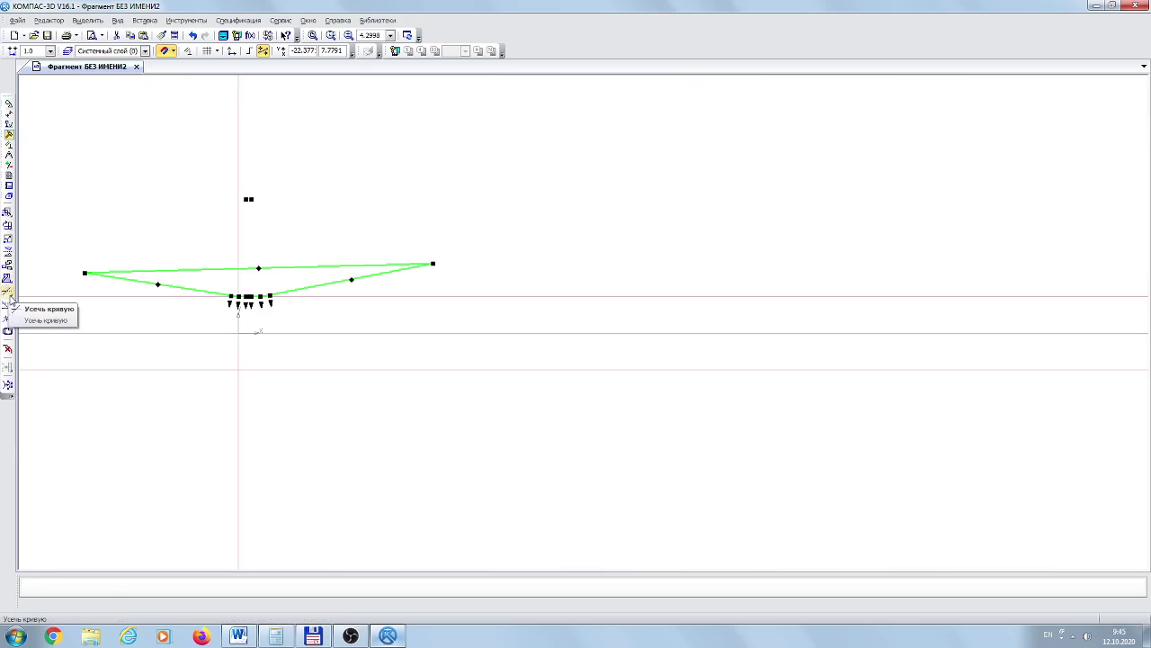
pyautogui.click(8, 253)
pyautogui.click(52, 333)
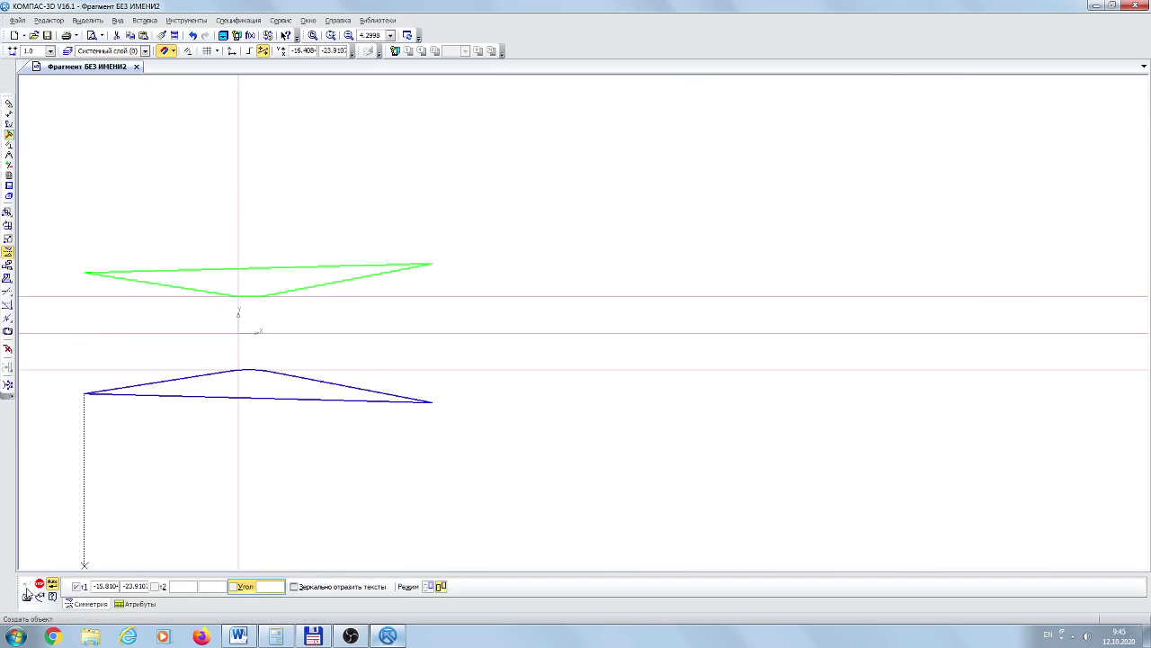
pyautogui.click(40, 583)
pyautogui.click(440, 541)
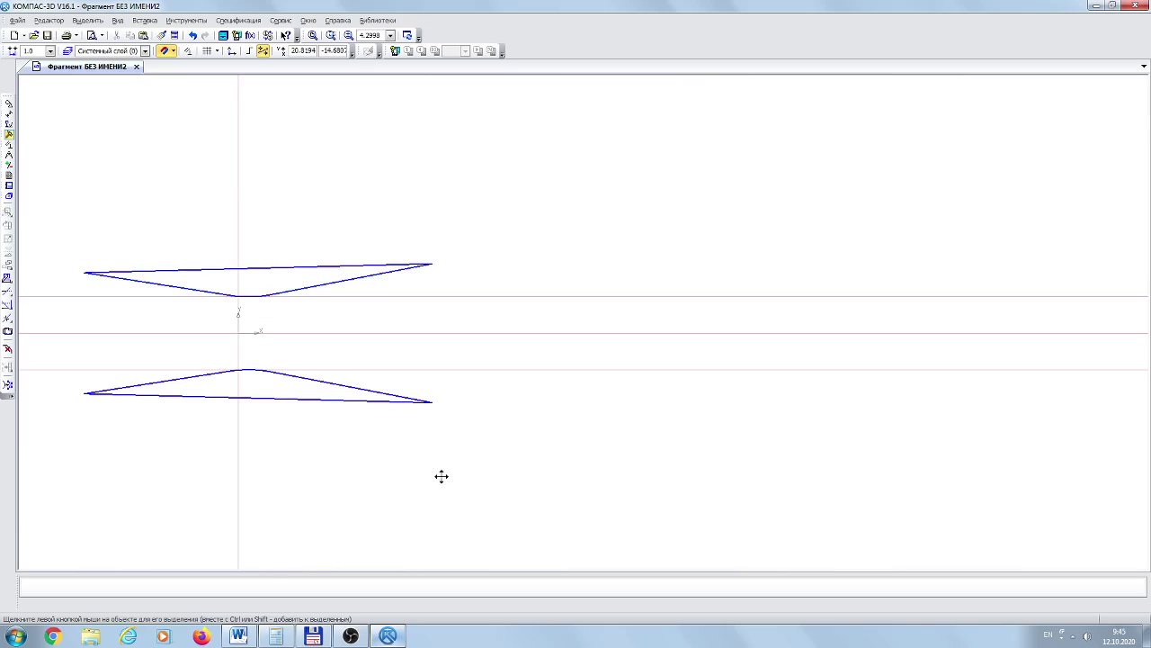
# Delete the mirrored contour below the horizontal axis
pyautogui.moveTo(441, 475); pyautogui.dragTo(785, 493, button='middle')
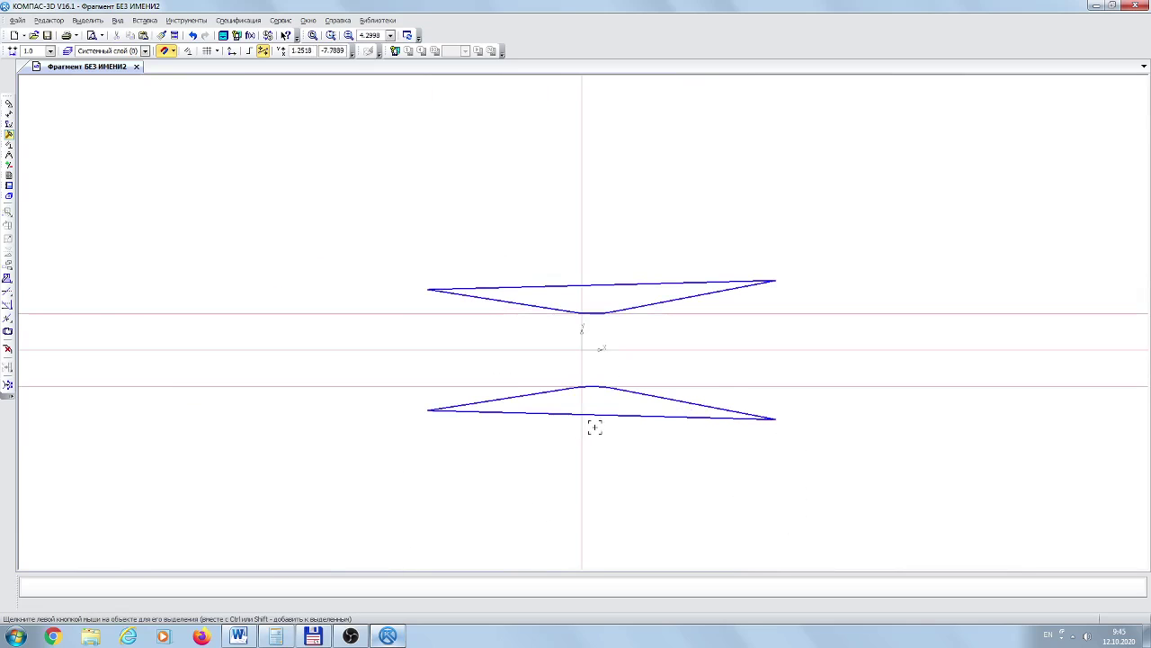
pyautogui.moveTo(361, 474); pyautogui.dragTo(974, 372)
pyautogui.press('Delete')
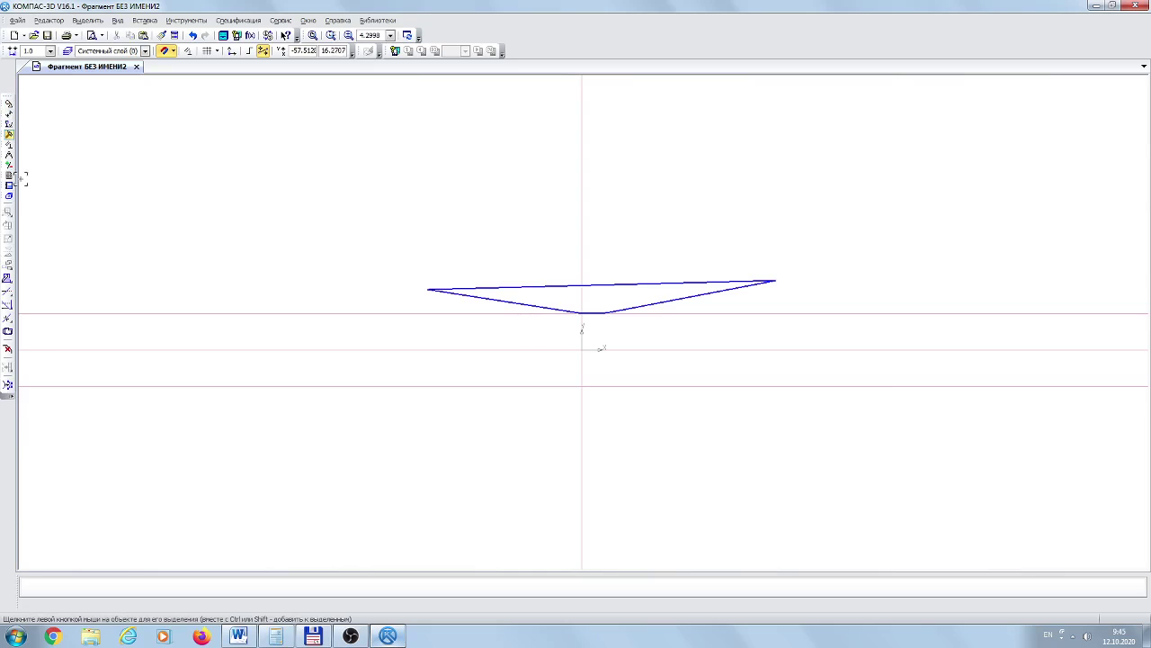
# Draw a segment in the Осевая line style along the horizontal axis, extending past both ends of the contour
pyautogui.click(9, 104)
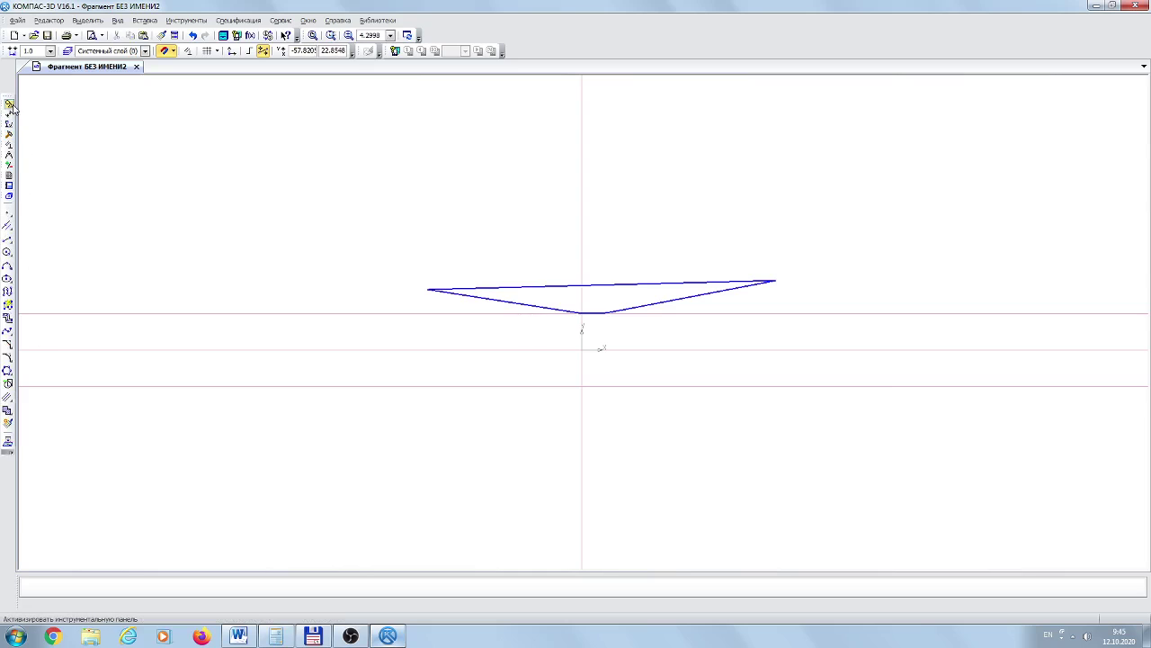
pyautogui.click(8, 238)
pyautogui.click(483, 587)
pyautogui.click(494, 486)
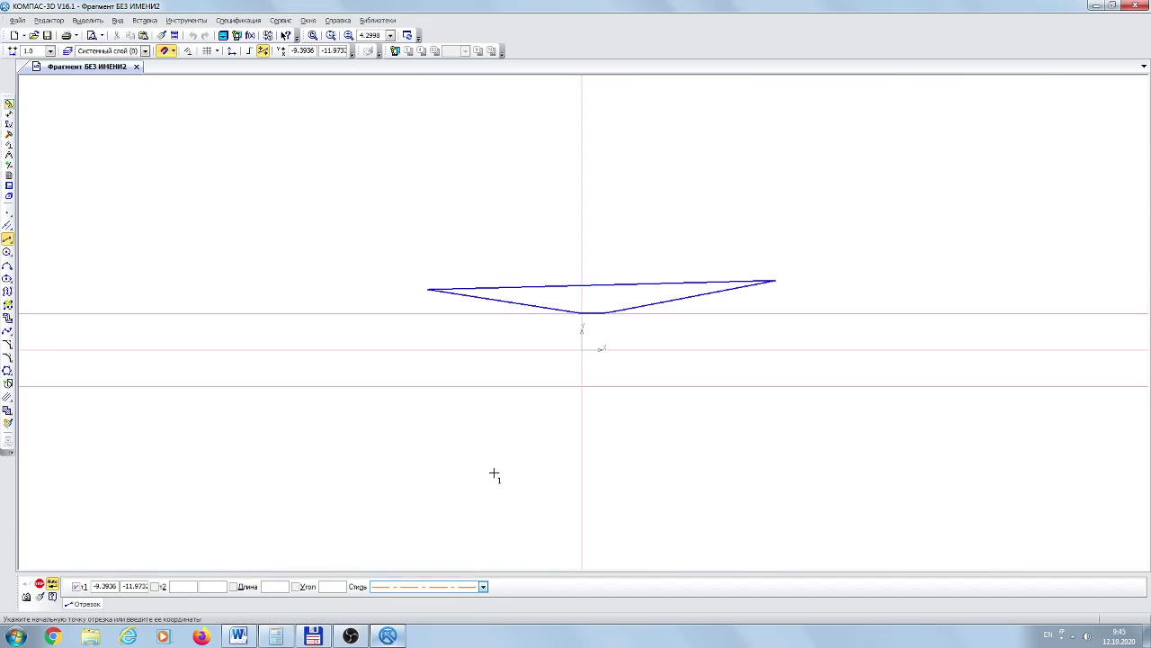
pyautogui.click(378, 349)
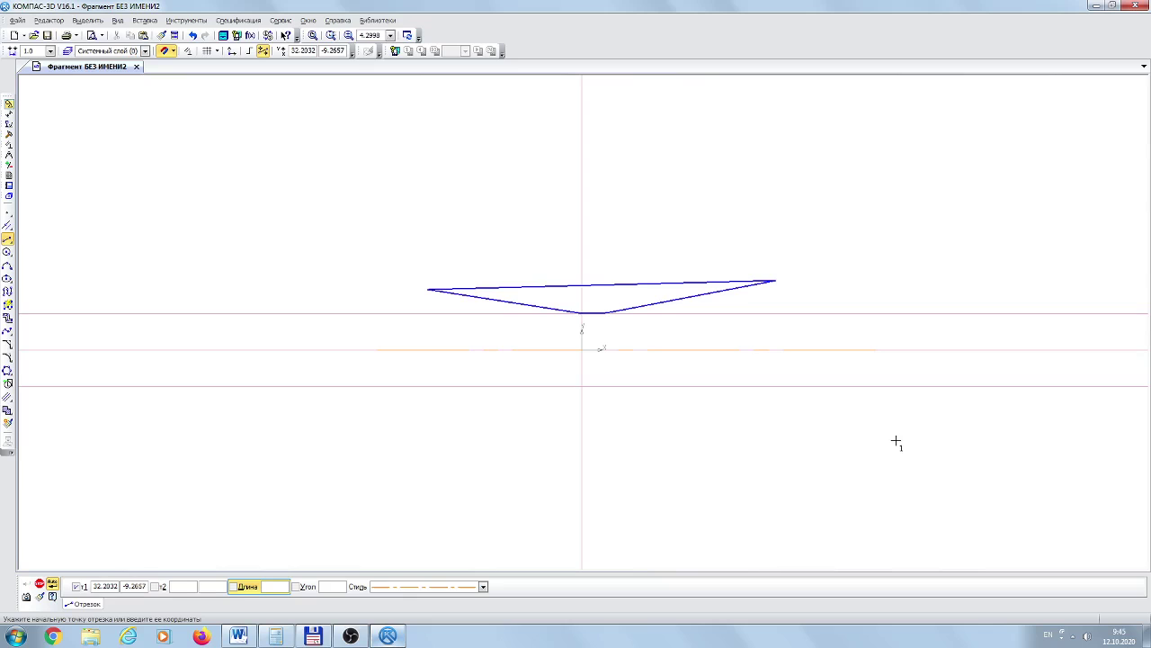
pyautogui.click(39, 584)
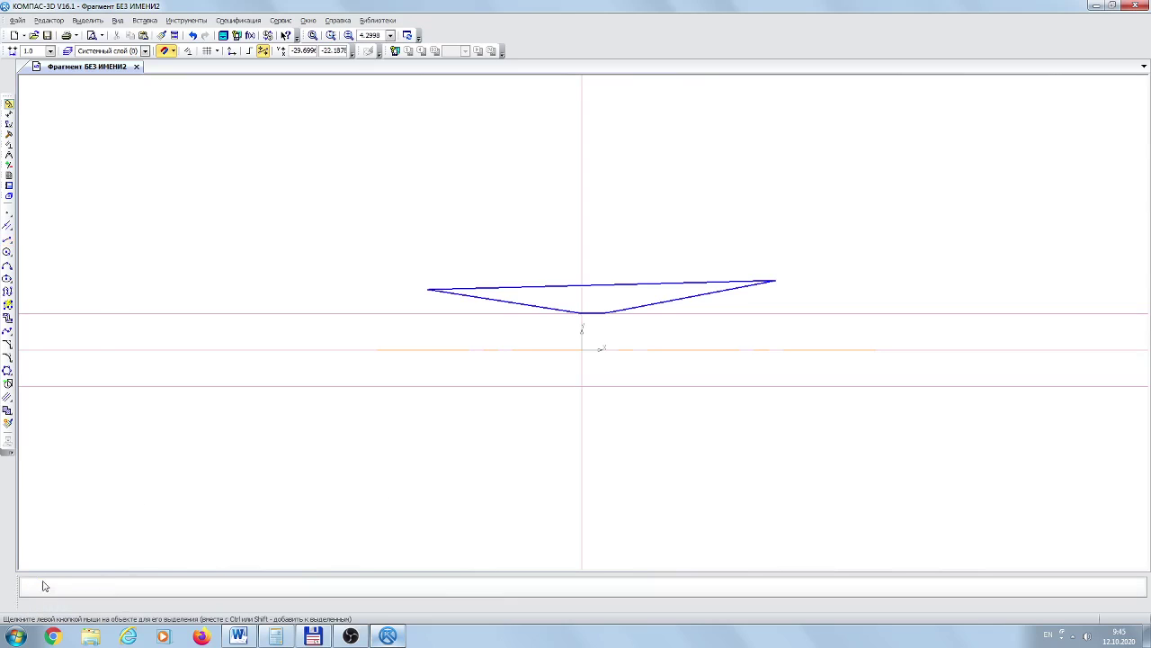
# Draw a vertical segment in the Основная line style about 29.5 mm left of the vertical axis, crossing all the horizontal auxiliary lines
pyautogui.scroll(-3, 762, 336)
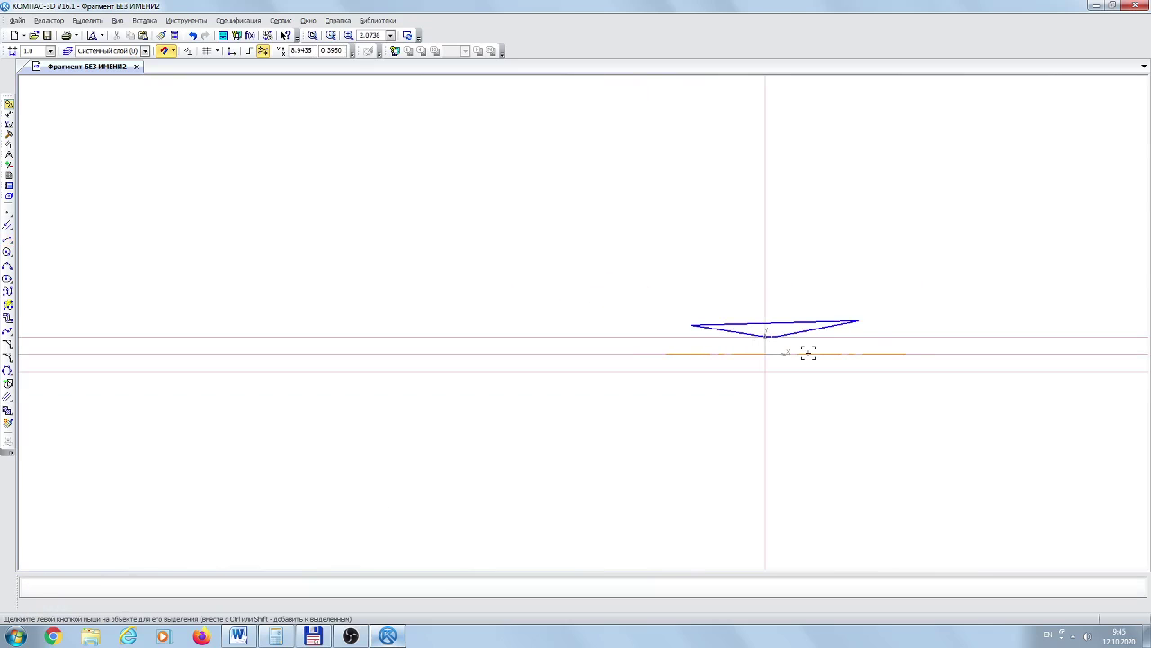
pyautogui.scroll(1, 790, 353)
pyautogui.scroll(3, 790, 353)
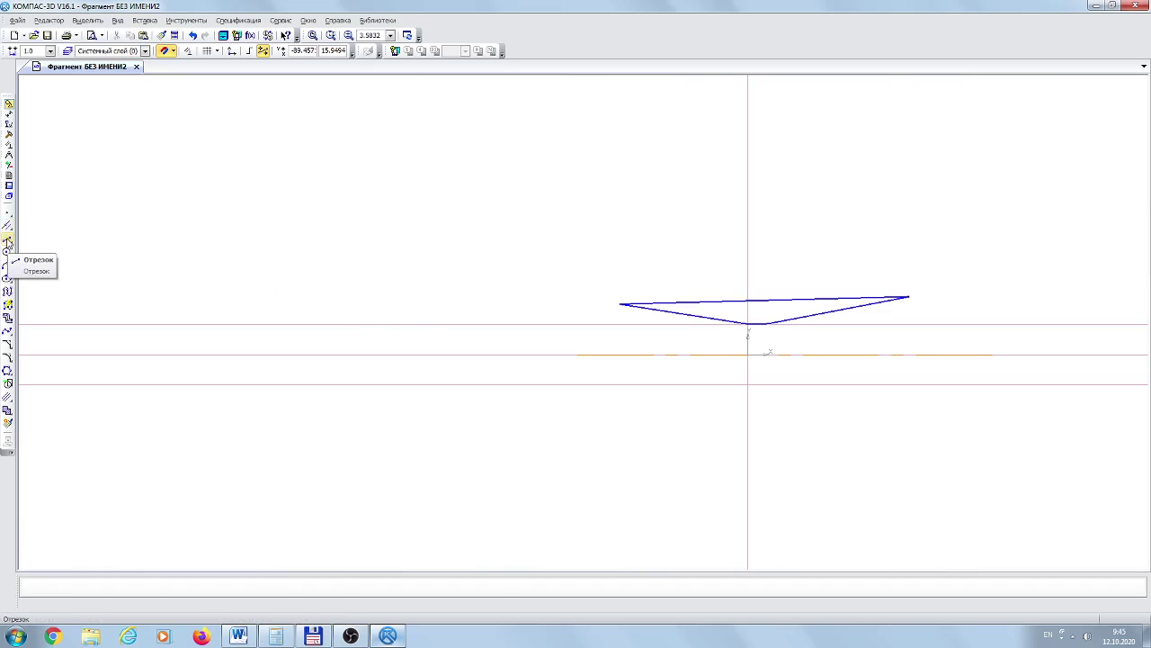
pyautogui.click(9, 241)
pyautogui.click(483, 586)
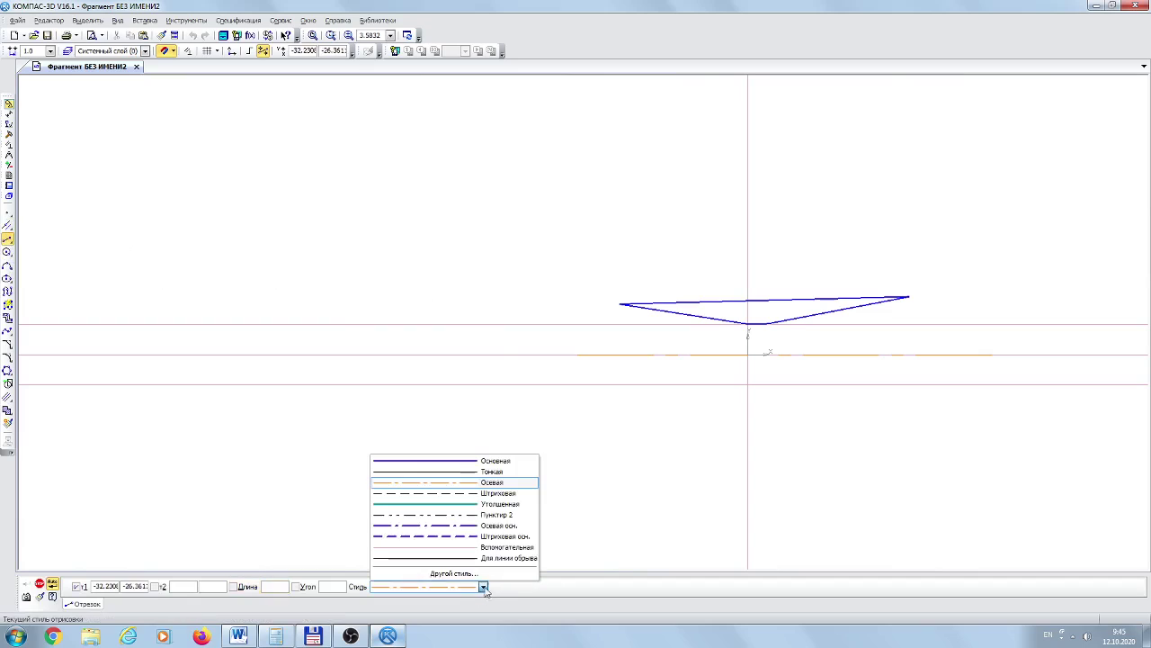
pyautogui.click(486, 458)
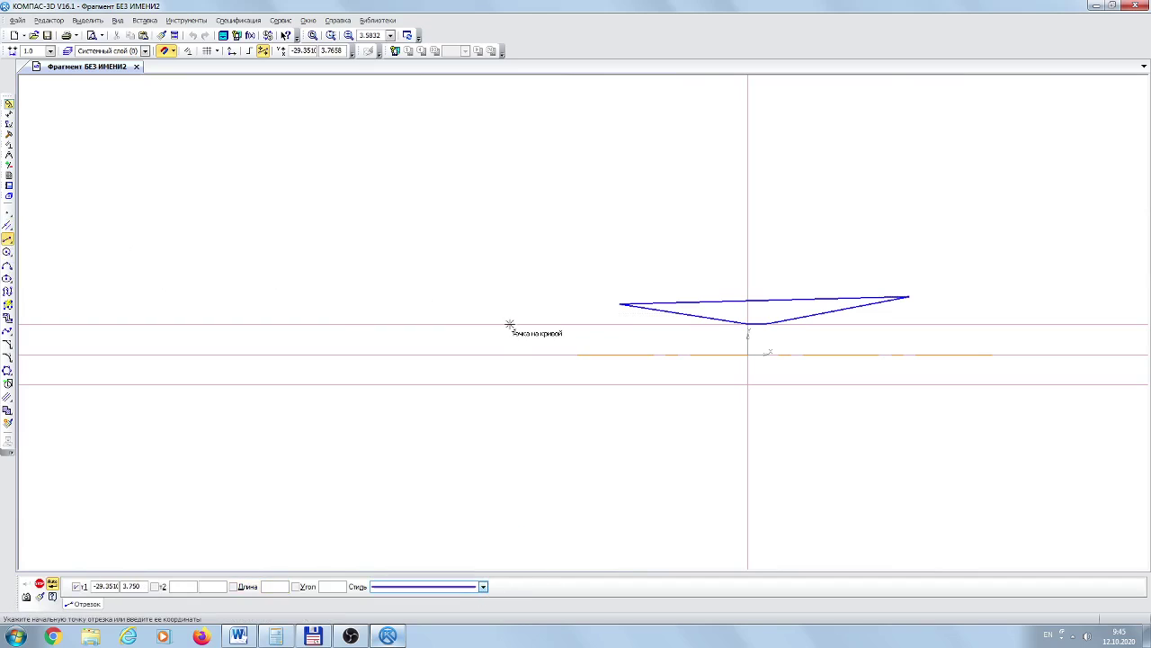
pyautogui.click(508, 305)
pyautogui.click(508, 449)
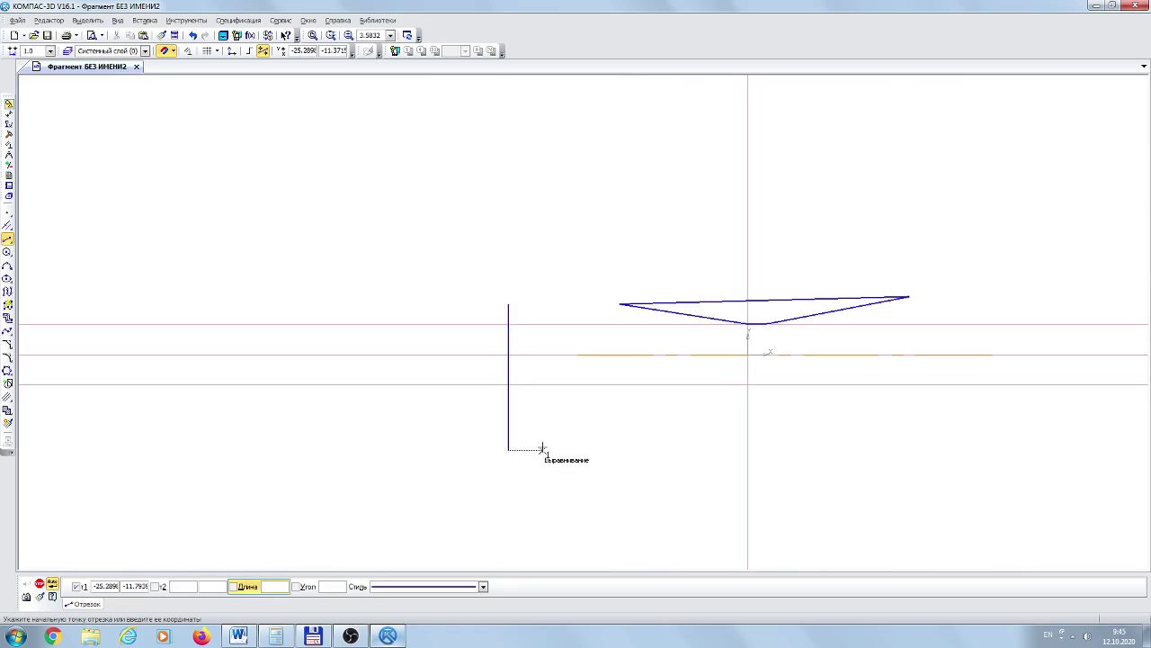
# Trim the vertical segment's ends beyond the two outer horizontal auxiliary lines
pyautogui.click(9, 134)
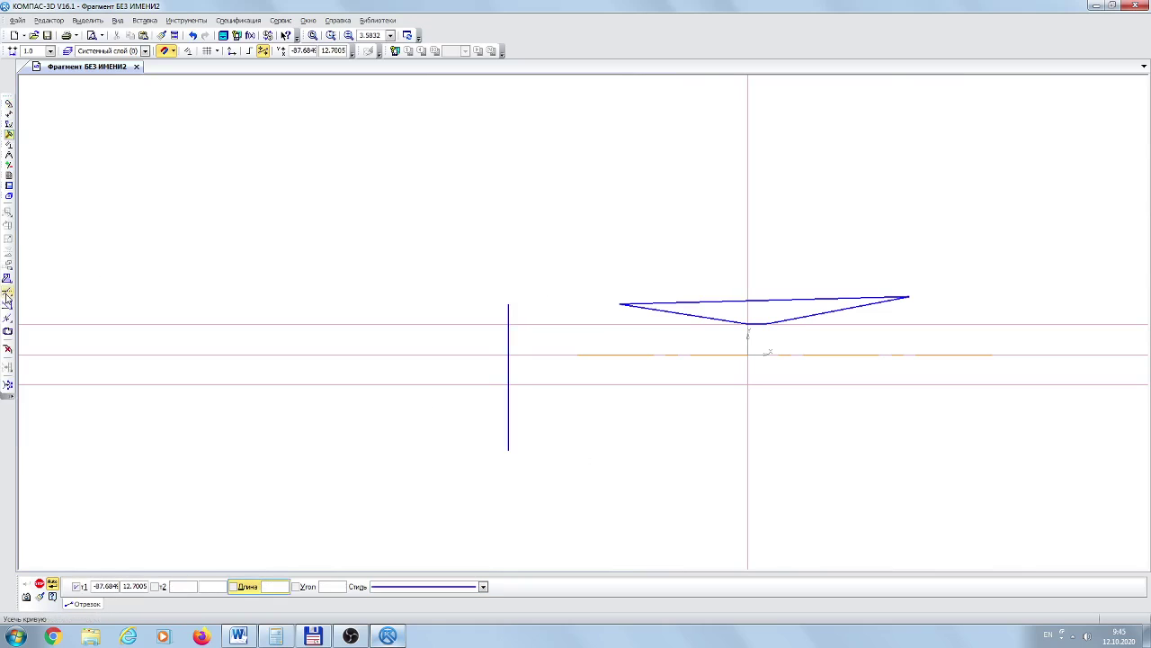
pyautogui.click(7, 291)
pyautogui.click(510, 313)
pyautogui.click(504, 396)
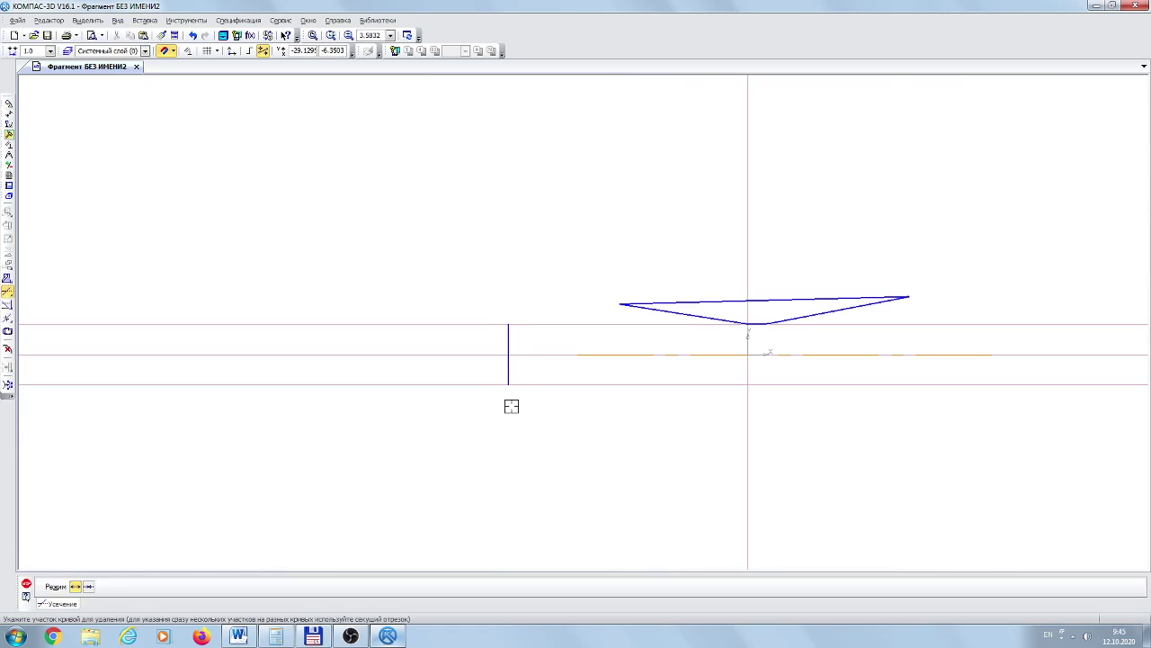
pyautogui.click(26, 583)
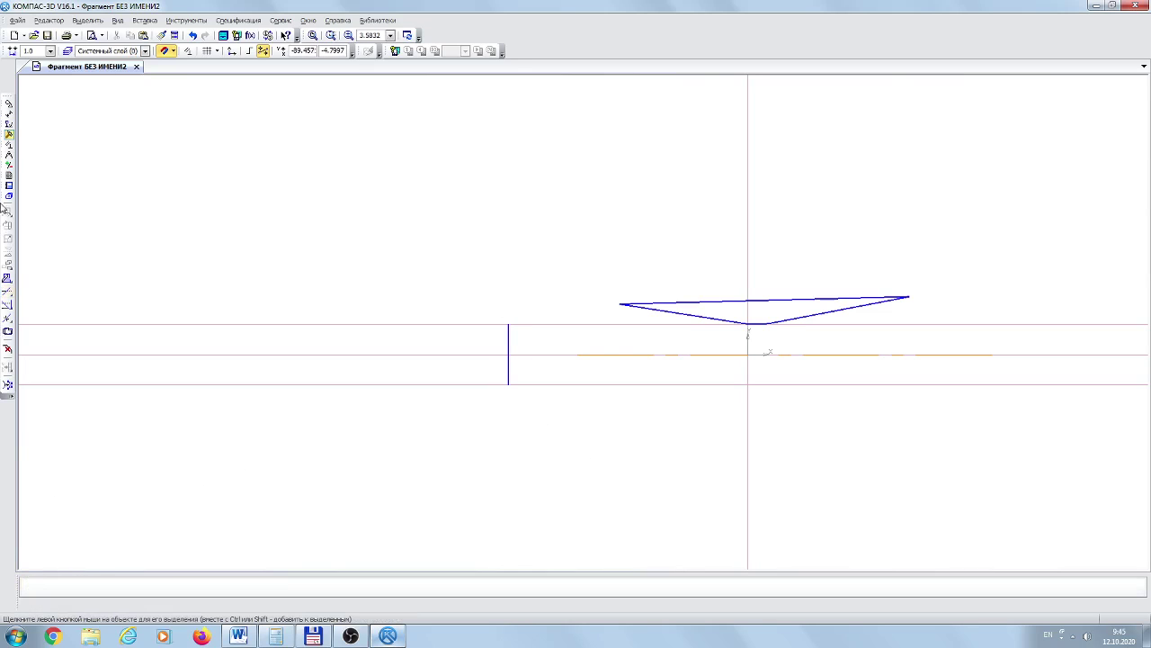
# Check D0 in the Word document, return to KOMPAS-3D and create auxiliary lines 4 mm above and below the horizontal axis
pyautogui.click(247, 636)
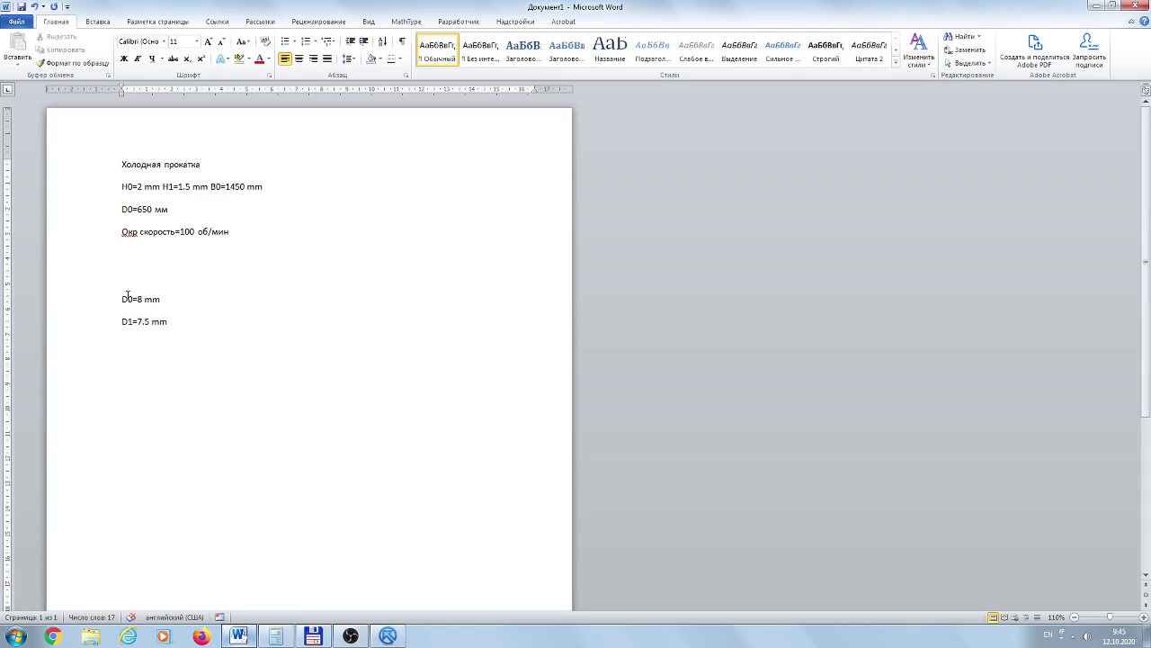
pyautogui.click(241, 637)
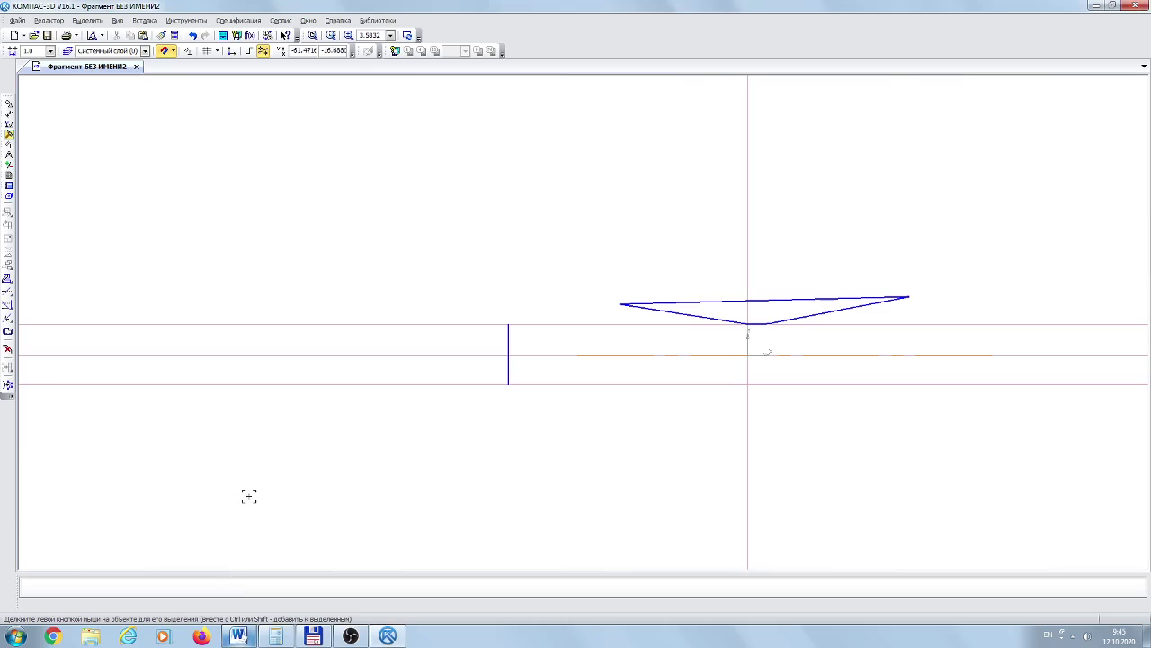
pyautogui.click(9, 106)
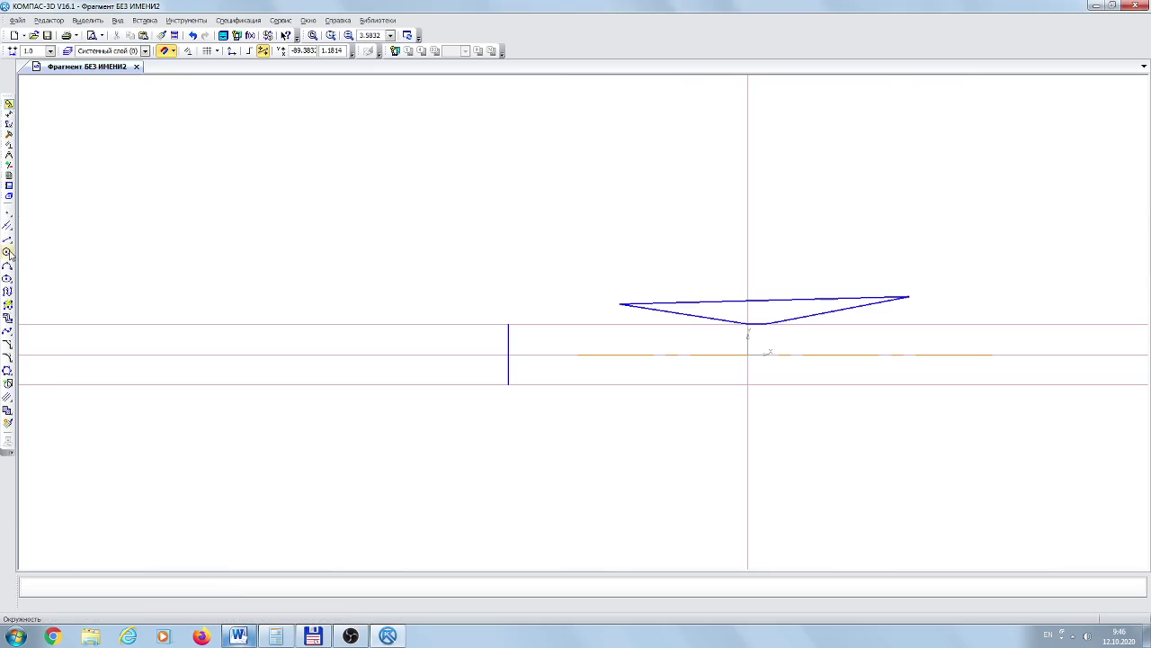
pyautogui.click(7, 225)
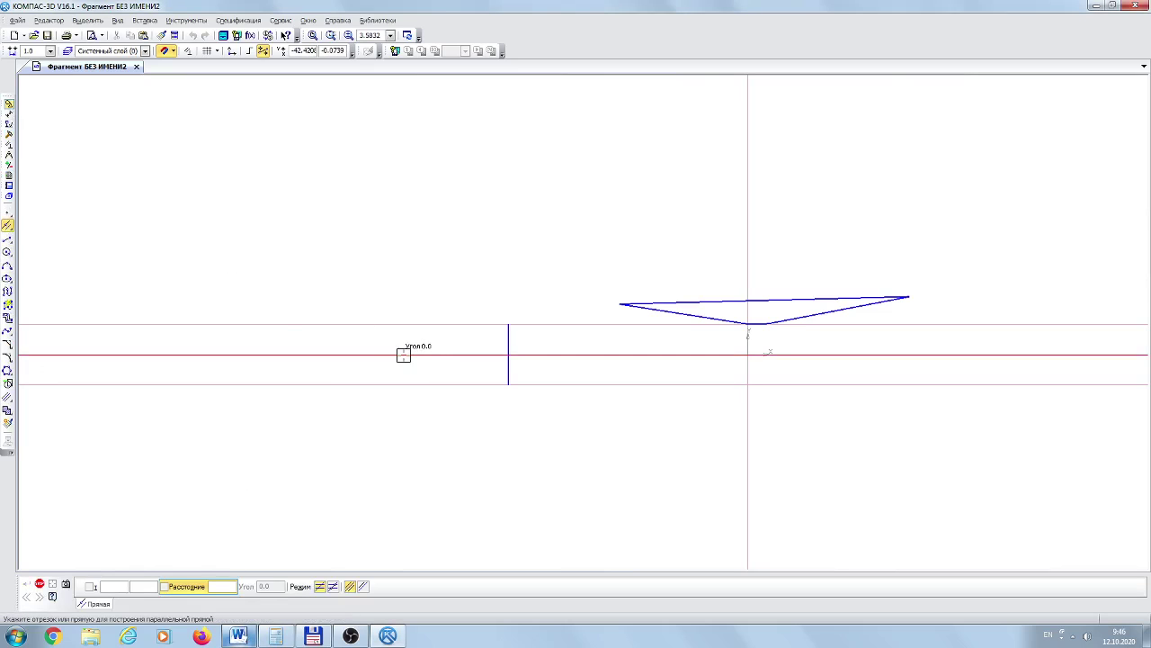
pyautogui.click(405, 354)
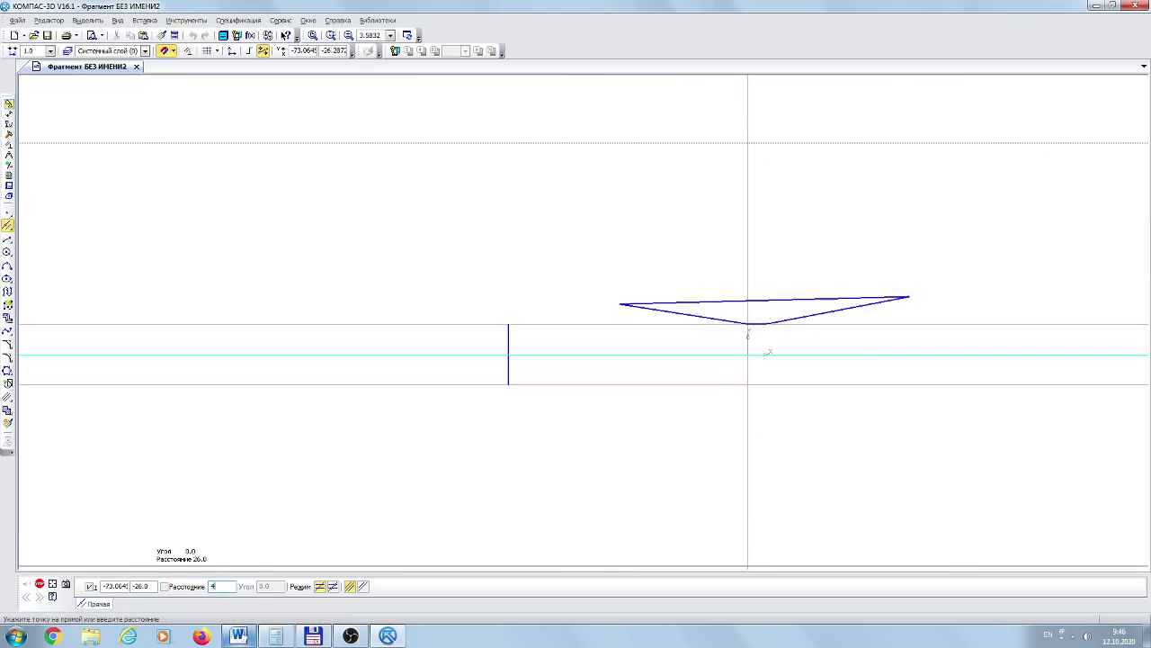
pyautogui.press('Return')
pyautogui.click(332, 389)
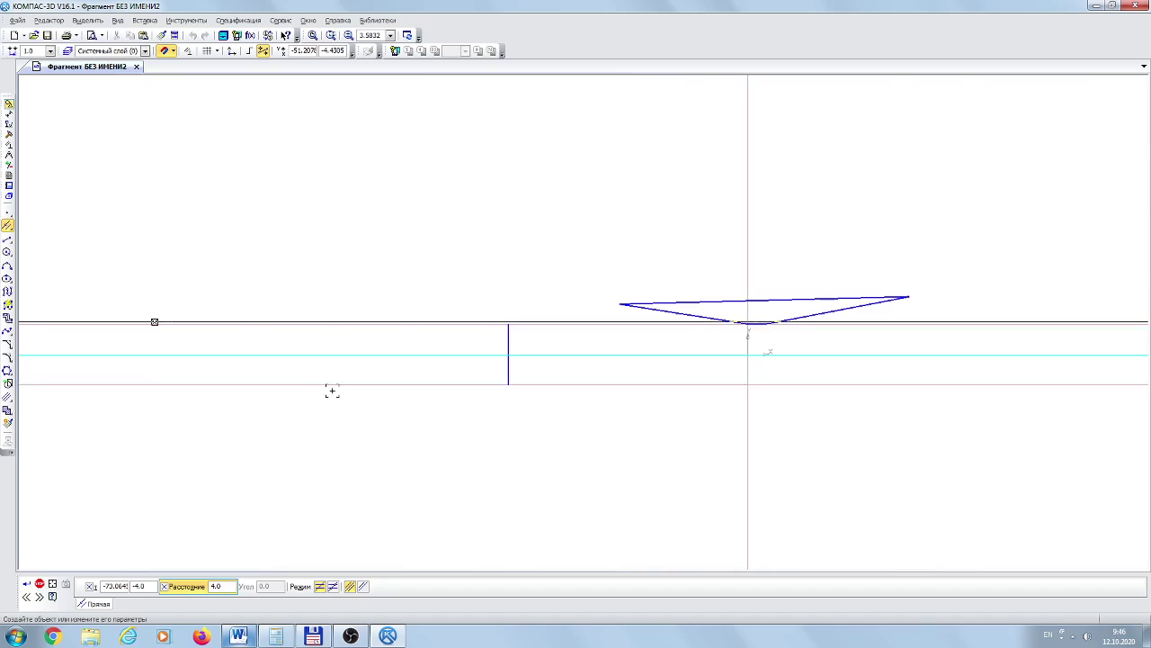
pyautogui.click(326, 320)
pyautogui.scroll(4, 459, 320)
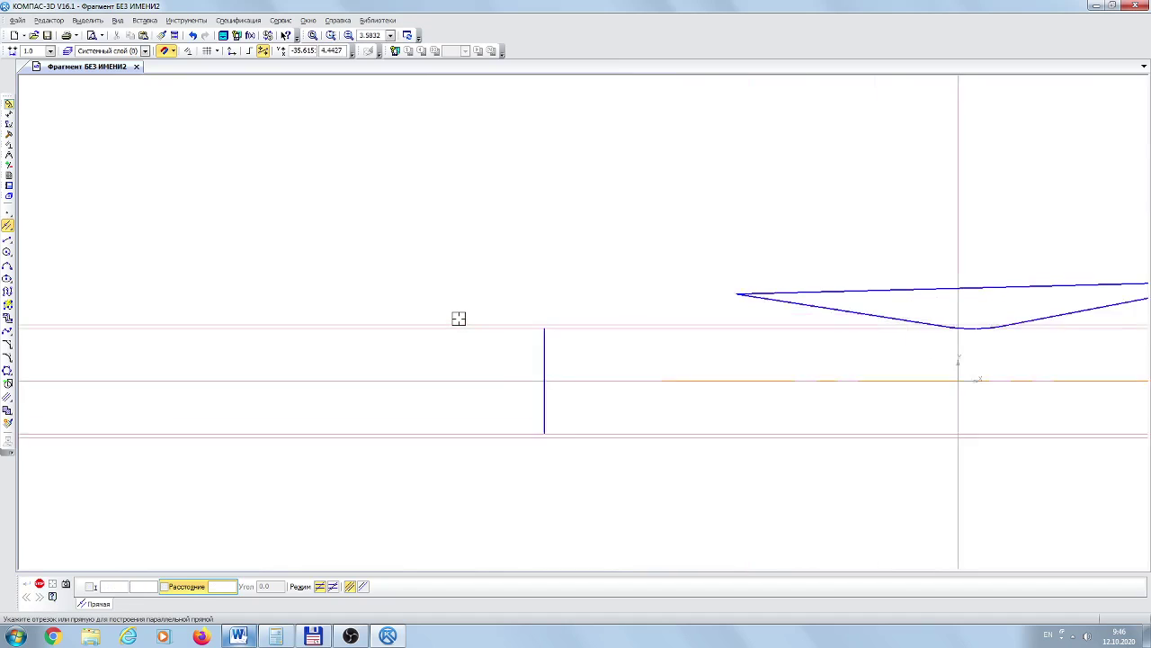
# Draw a slightly tapered segment about 15.5 mm long from the vertical segment's upper end leftward to the auxiliary line 4 mm above the axis
pyautogui.click(7, 239)
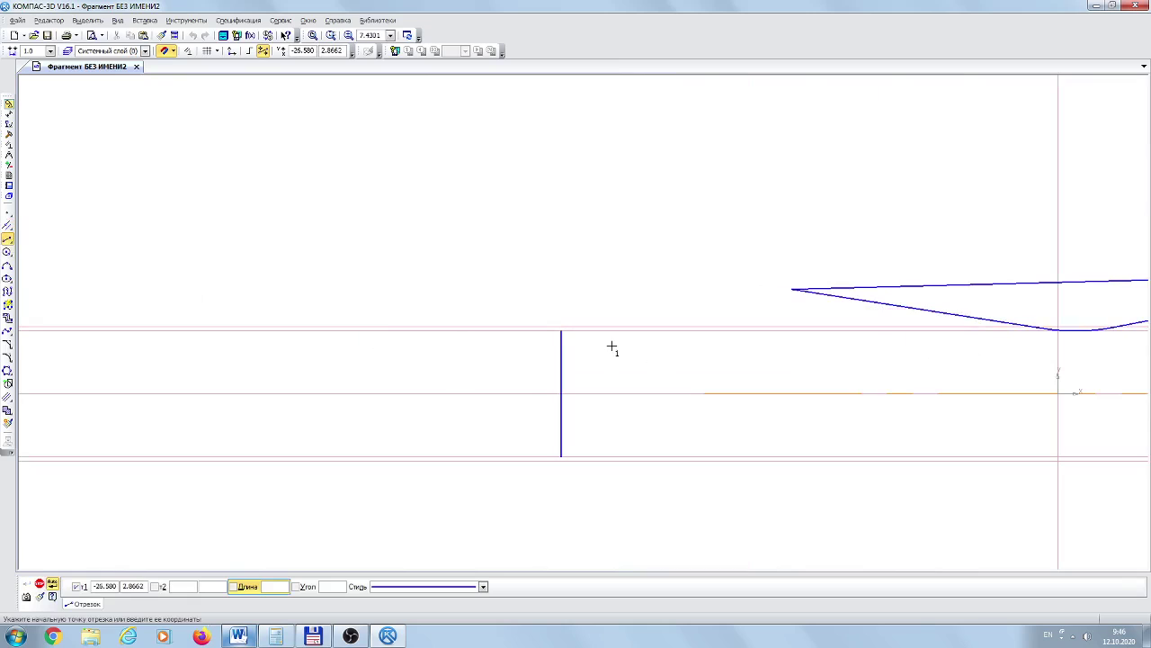
pyautogui.scroll(-4, 612, 347)
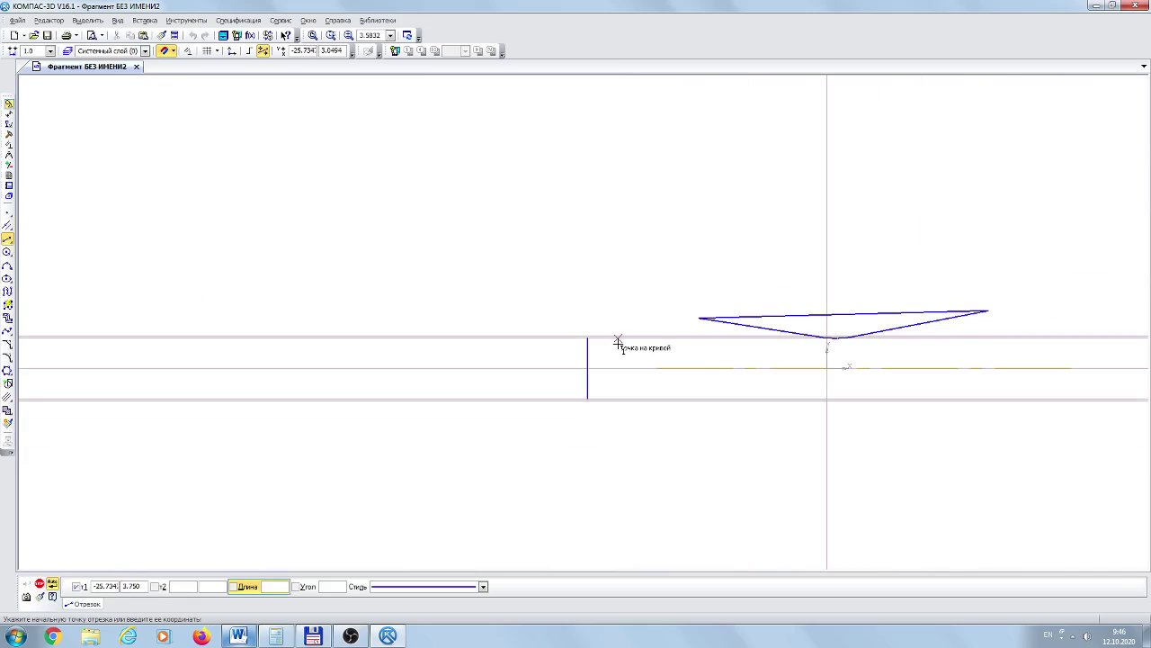
pyautogui.scroll(3, 619, 346)
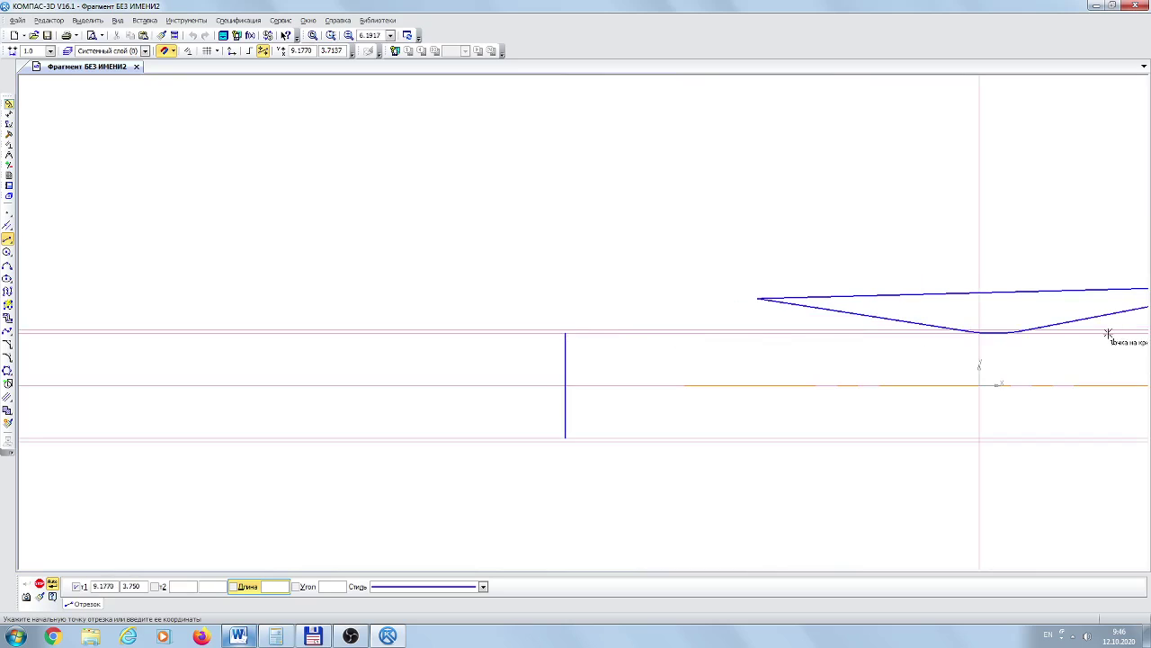
pyautogui.scroll(-6, 1017, 345)
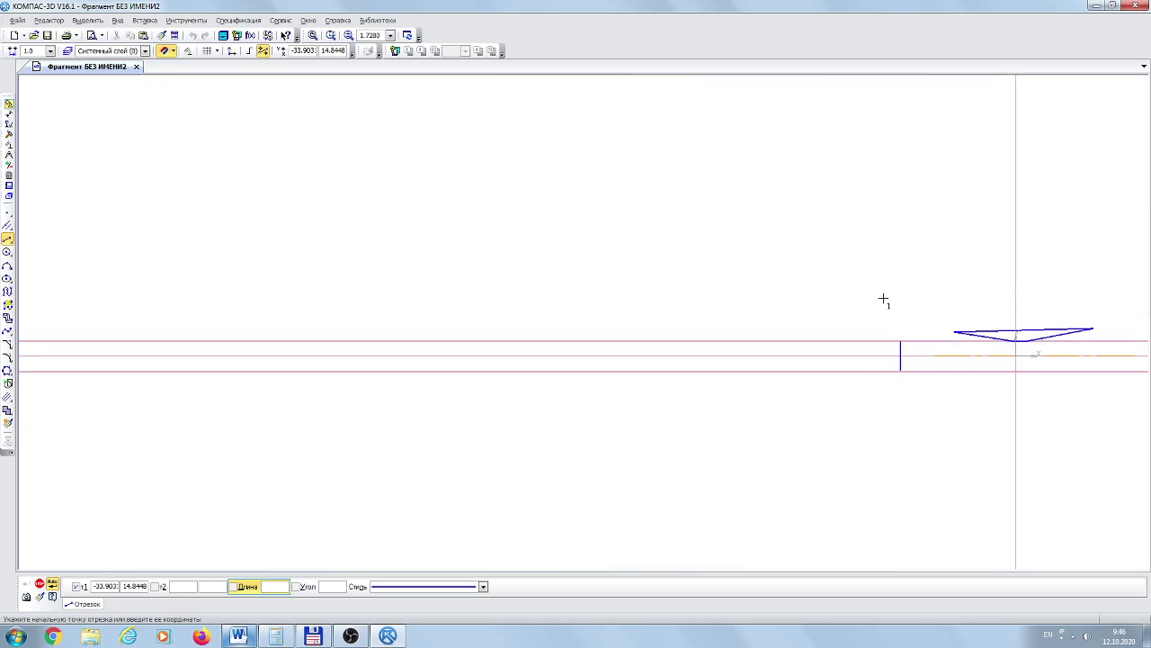
pyautogui.moveTo(884, 300); pyautogui.dragTo(560, 300, button='middle')
pyautogui.scroll(7, 559, 328)
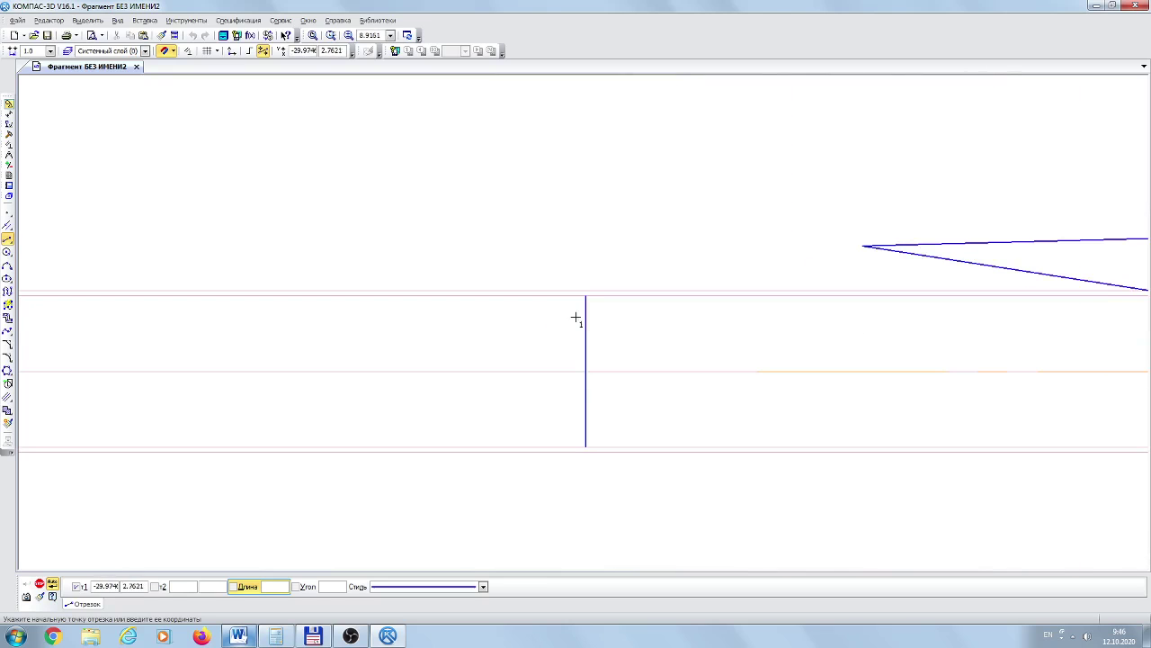
pyautogui.click(586, 296)
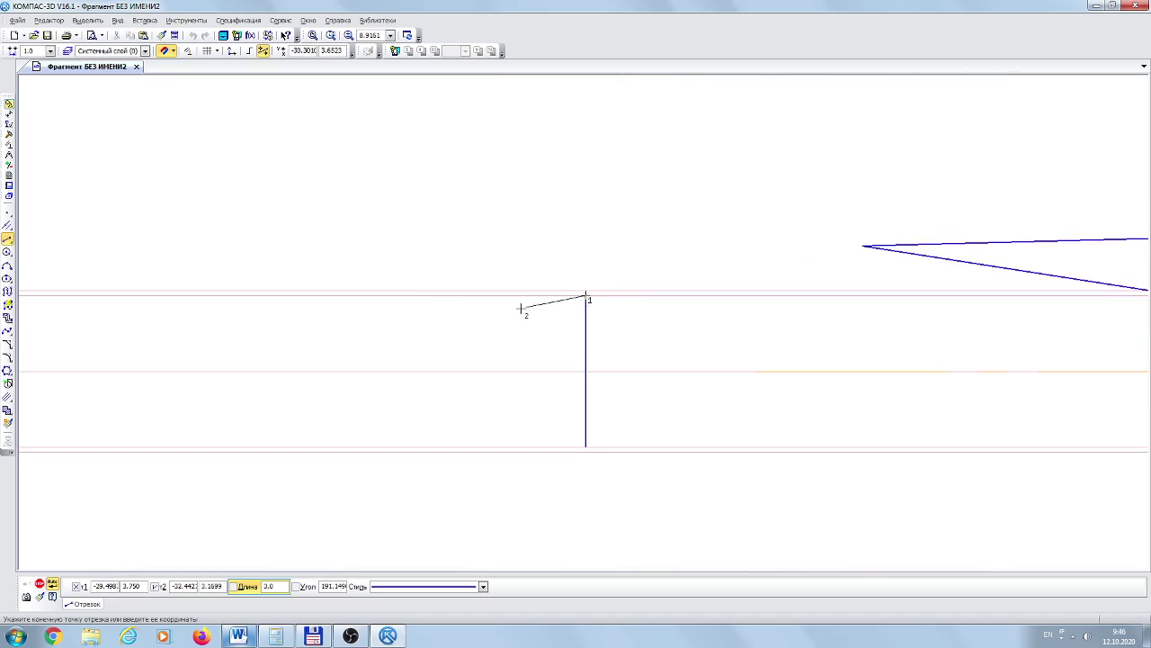
pyautogui.click(273, 290)
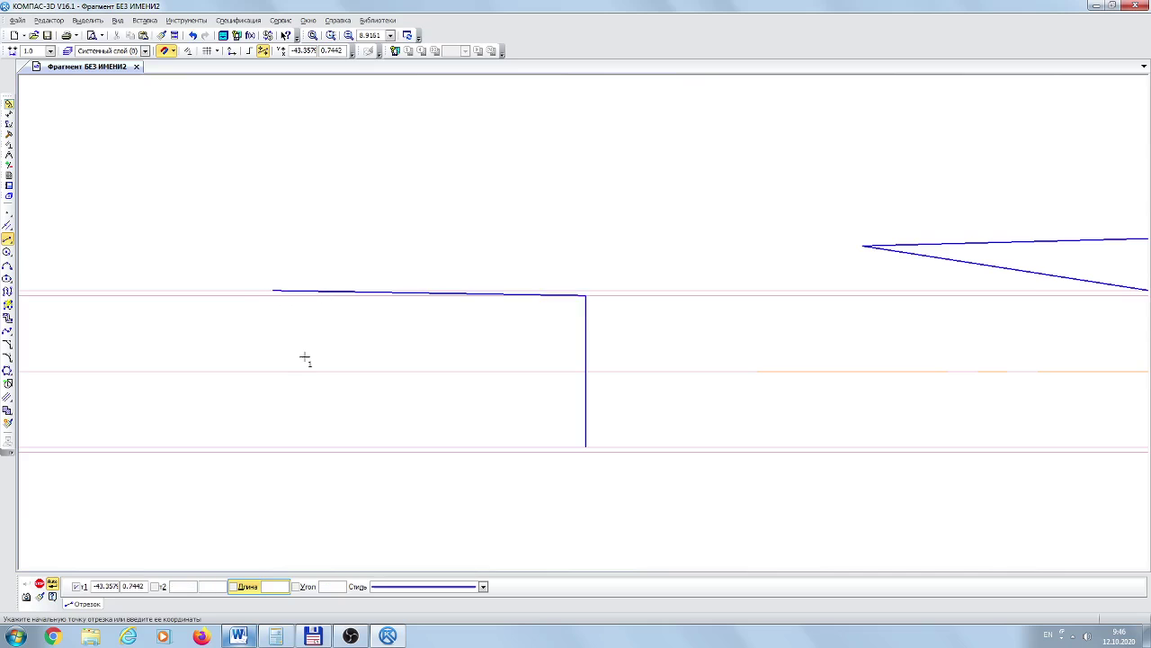
# Extend the workpiece's upper edge with a horizontal segment about 59 mm long, running left along the 4 mm auxiliary line
pyautogui.scroll(-2, 305, 359)
pyautogui.moveTo(316, 288)
pyautogui.mouseDown(button='middle')
pyautogui.moveTo(573, 278)
pyautogui.moveTo(648, 328)
pyautogui.mouseUp(button='middle')
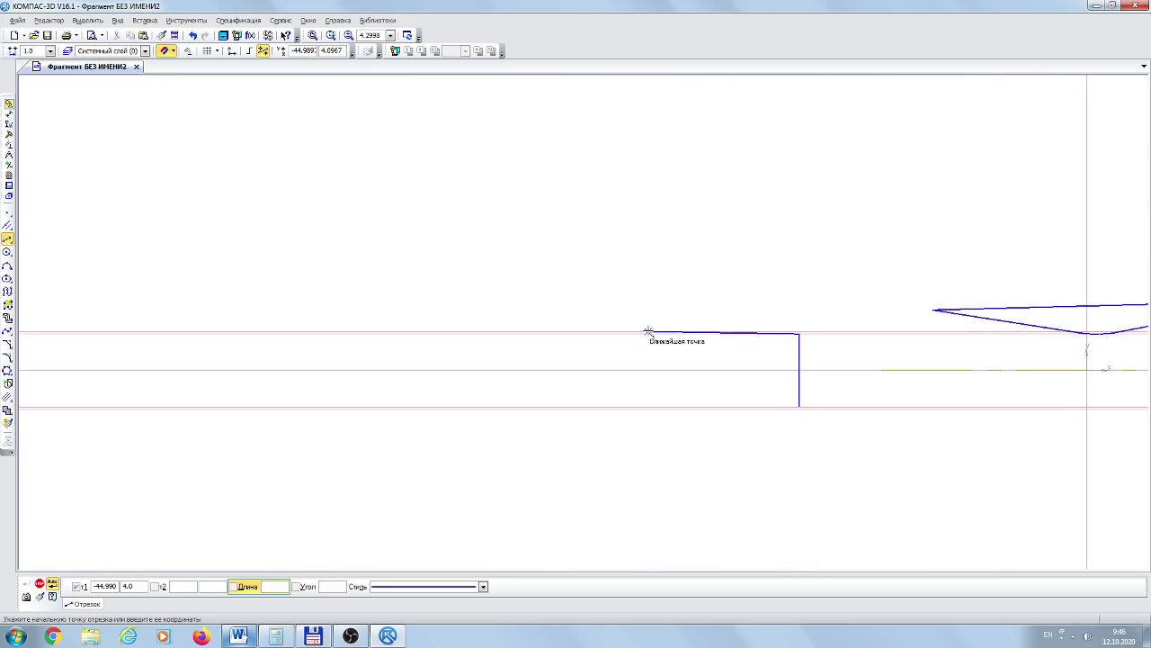
pyautogui.click(650, 333)
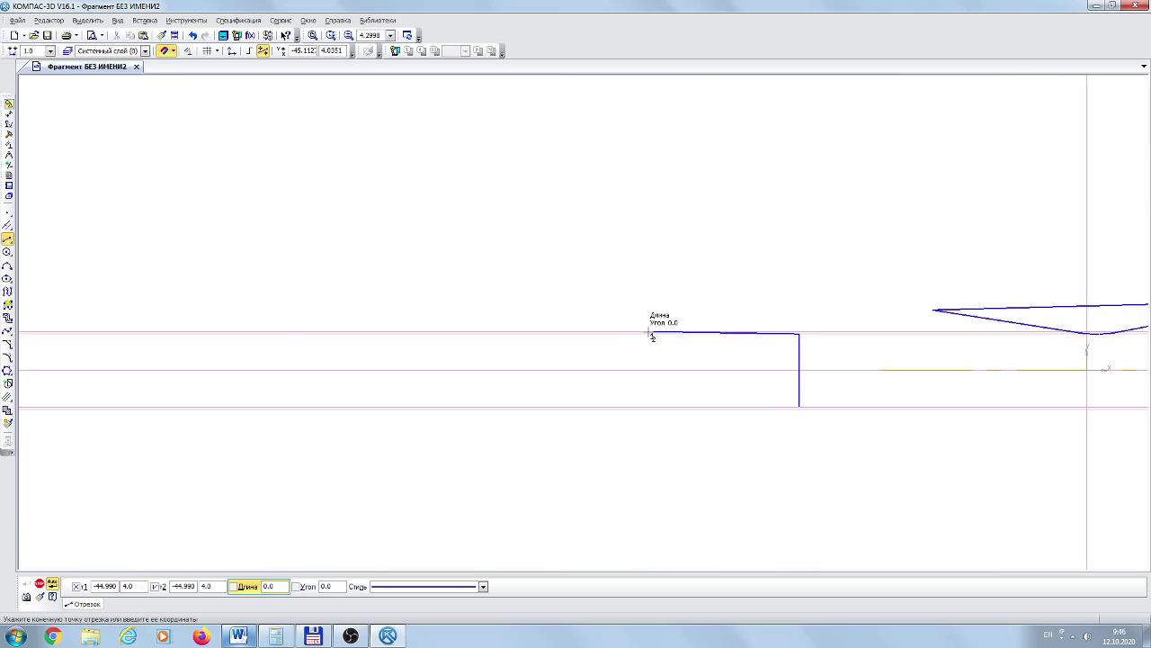
pyautogui.click(71, 331)
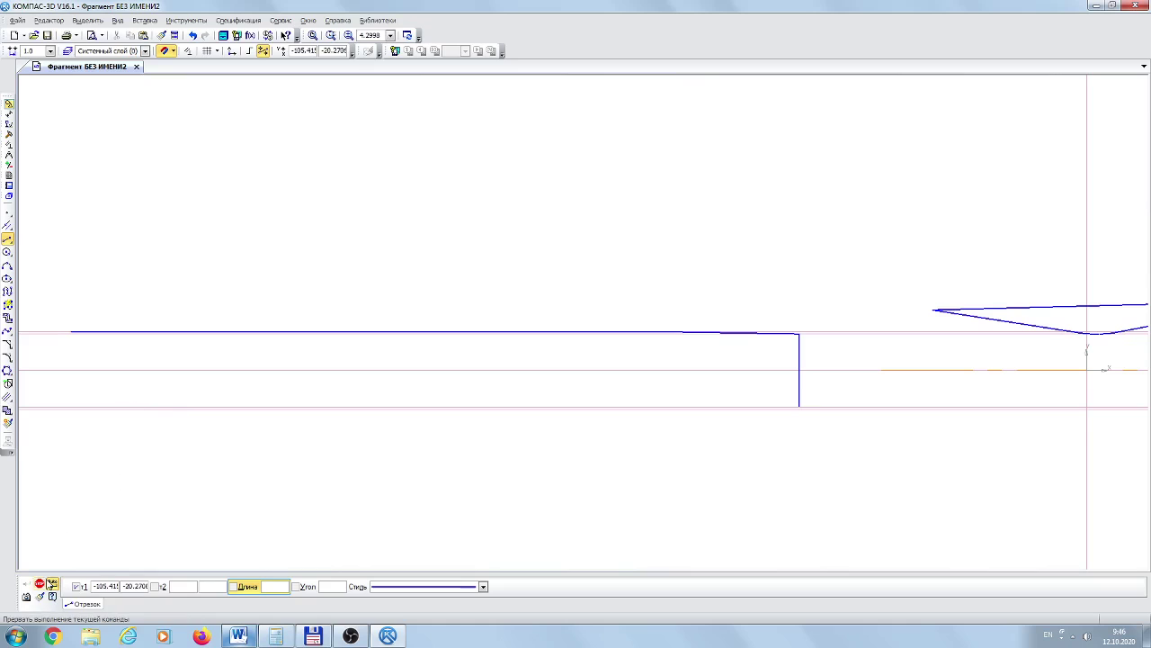
pyautogui.click(41, 585)
# Mirror the workpiece's two upper edge segments about the horizontal axis, keeping the originals
pyautogui.moveTo(57, 265); pyautogui.dragTo(859, 359)
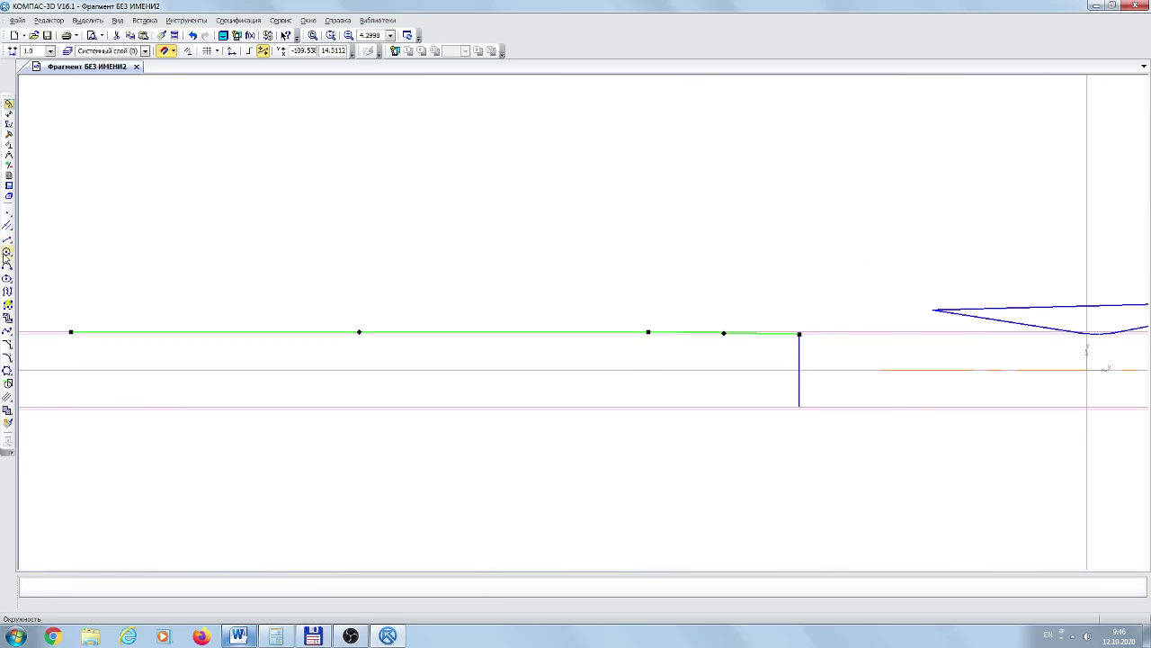
pyautogui.click(7, 225)
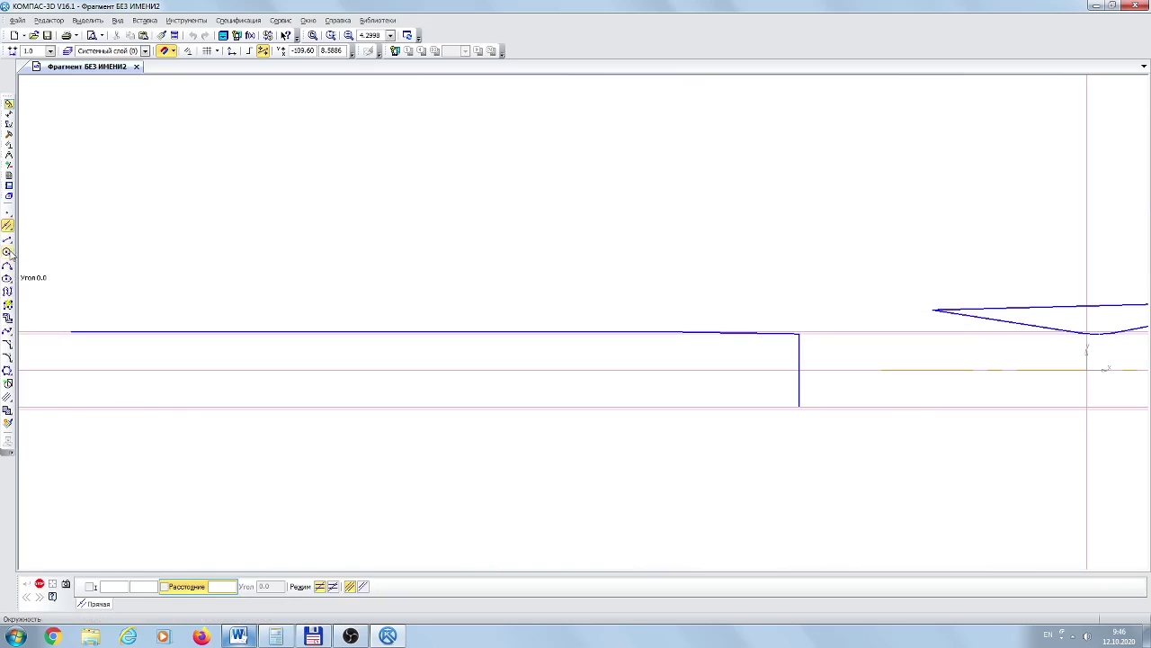
pyautogui.click(9, 135)
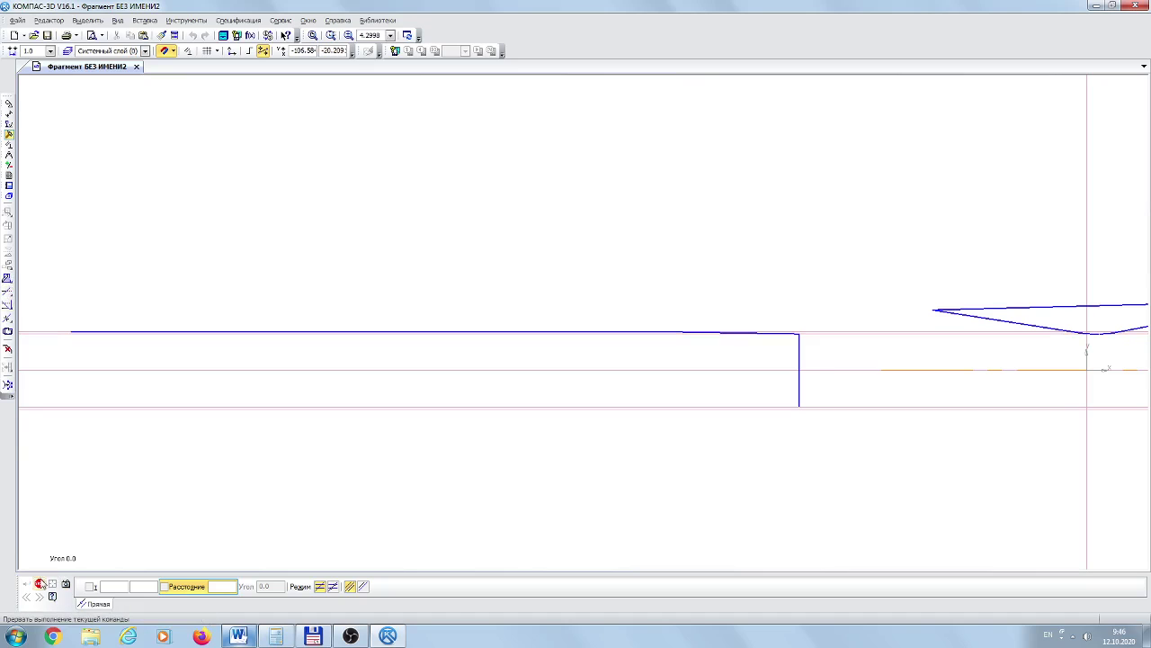
pyautogui.press('Escape')
pyautogui.moveTo(102, 297); pyautogui.dragTo(878, 367)
pyautogui.click(873, 367)
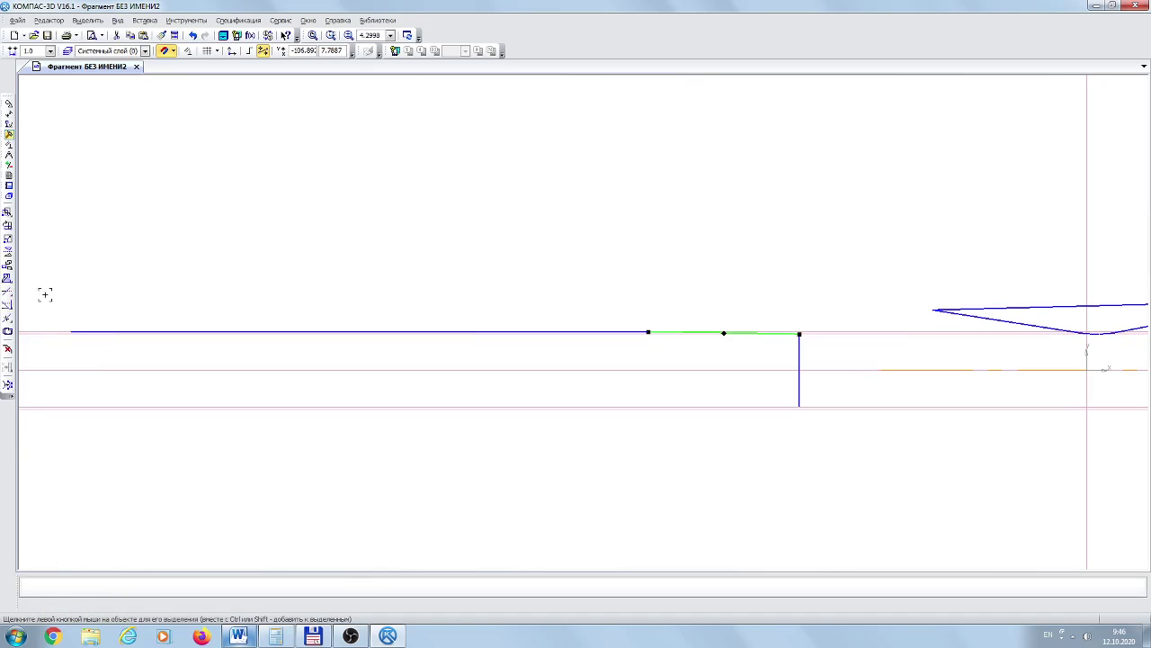
pyautogui.moveTo(45, 294); pyautogui.dragTo(935, 353)
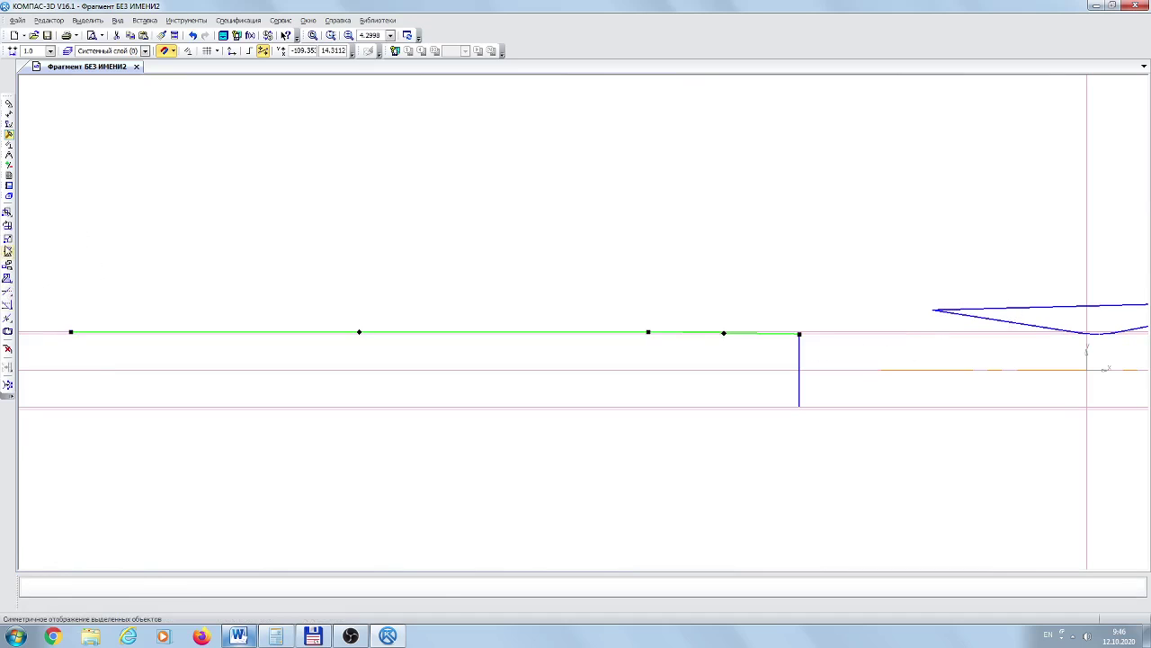
pyautogui.click(8, 253)
pyautogui.click(46, 371)
pyautogui.click(46, 370)
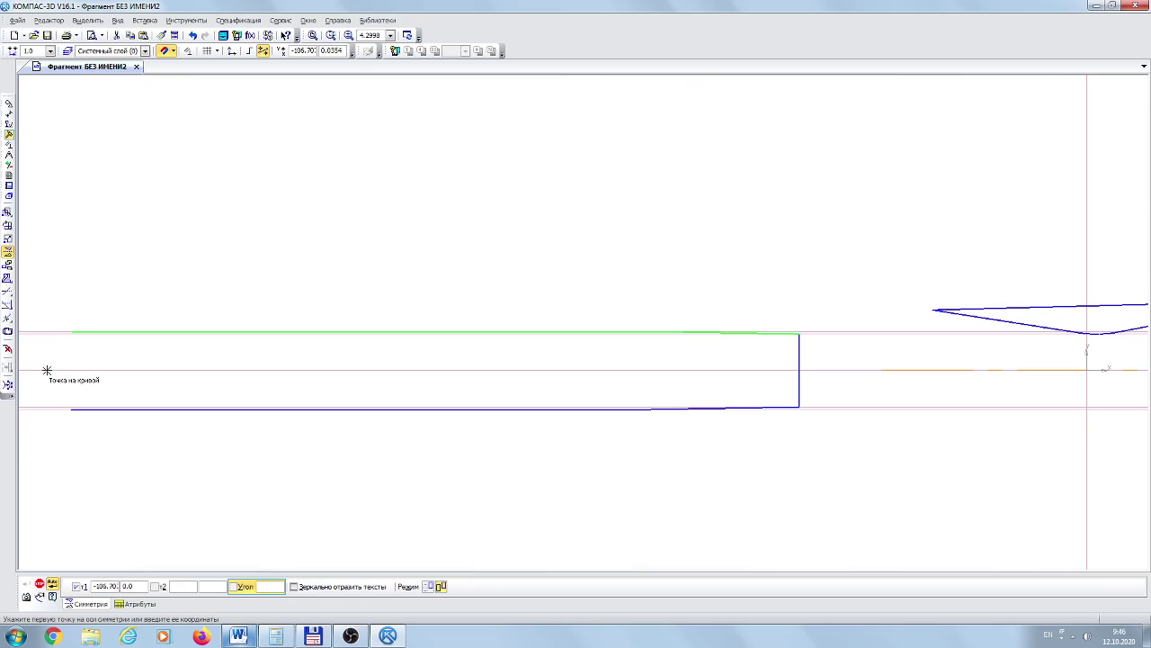
pyautogui.click(38, 583)
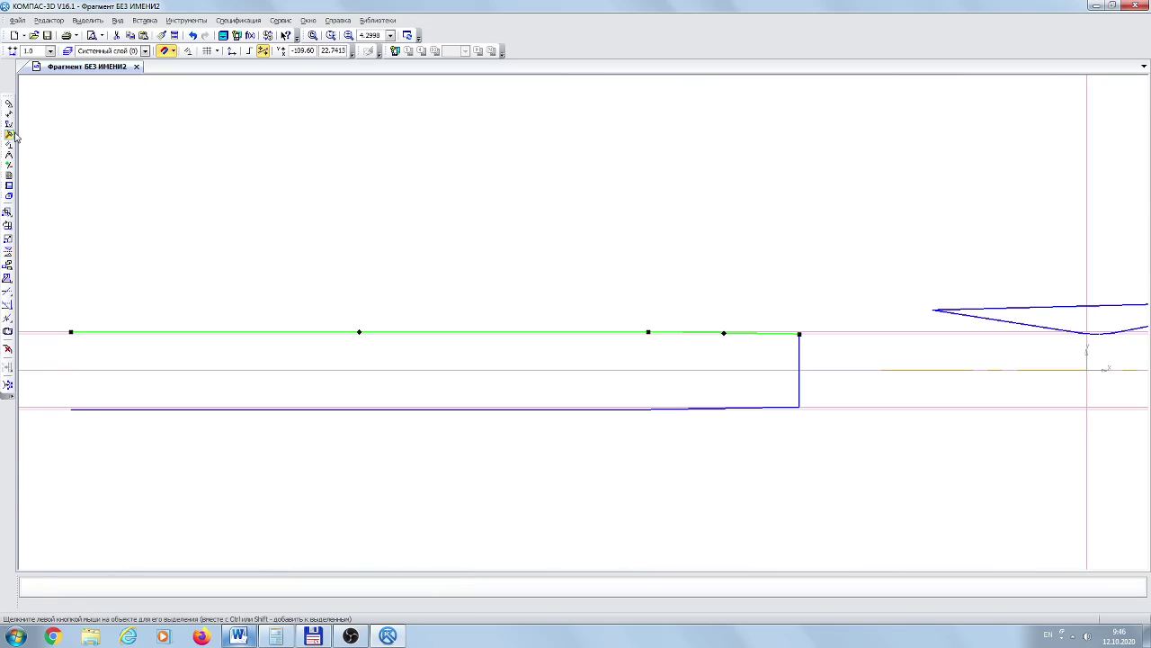
# Close the workpiece contour with a vertical segment joining the left ends of its upper and lower edges
pyautogui.click(9, 104)
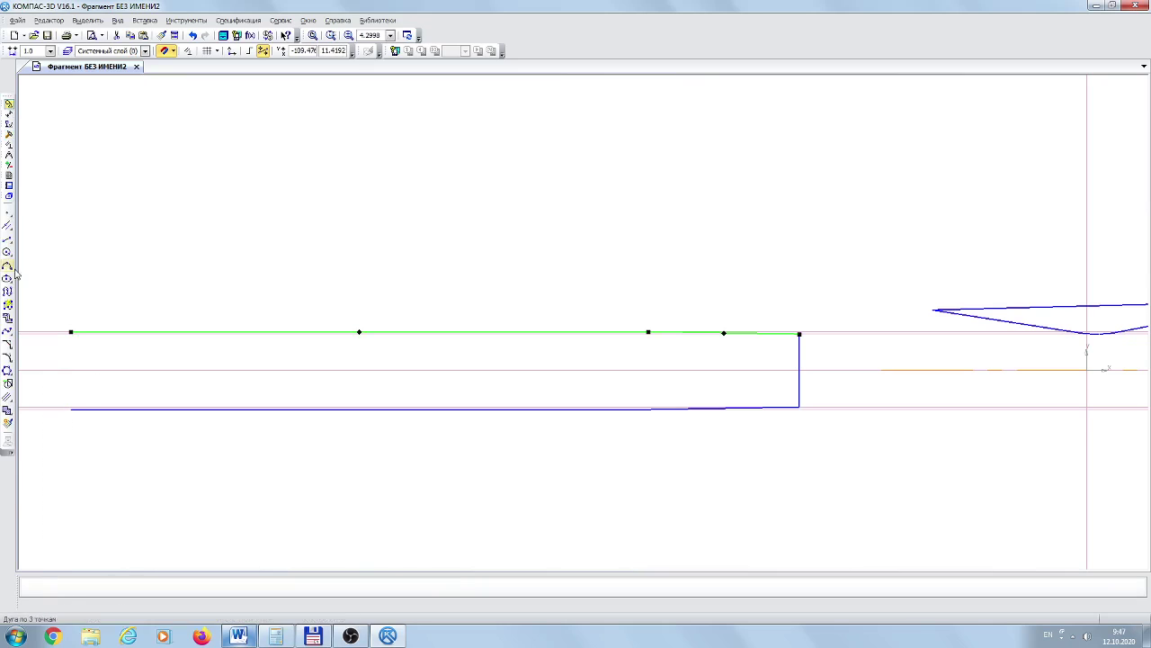
pyautogui.click(7, 240)
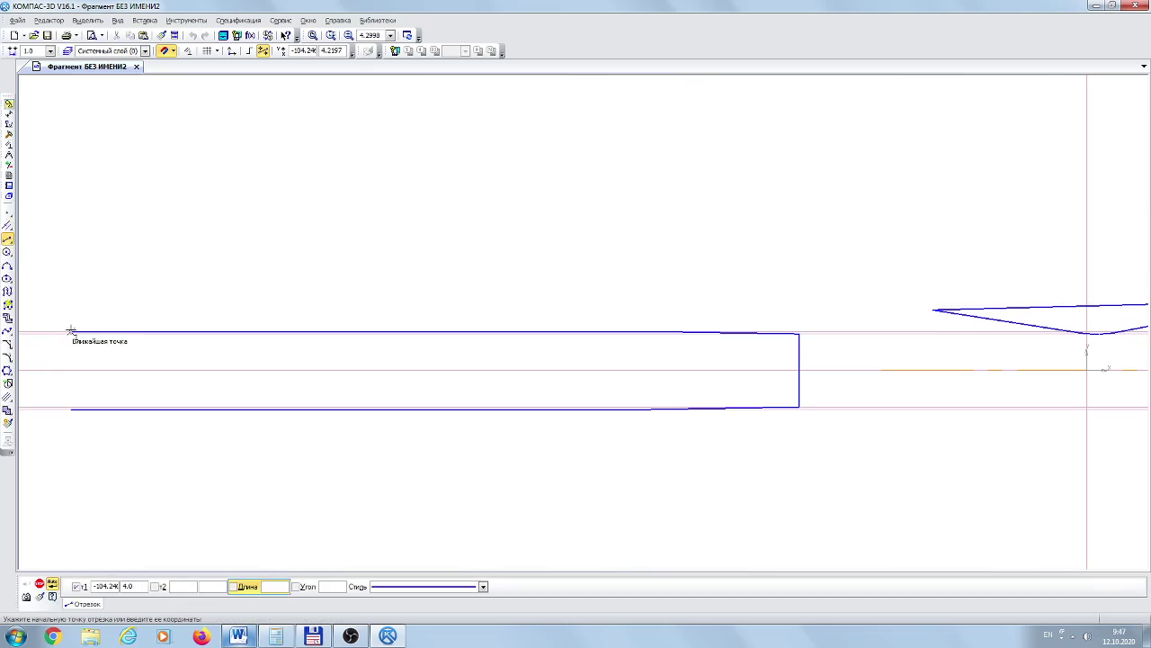
pyautogui.click(70, 332)
pyautogui.click(70, 409)
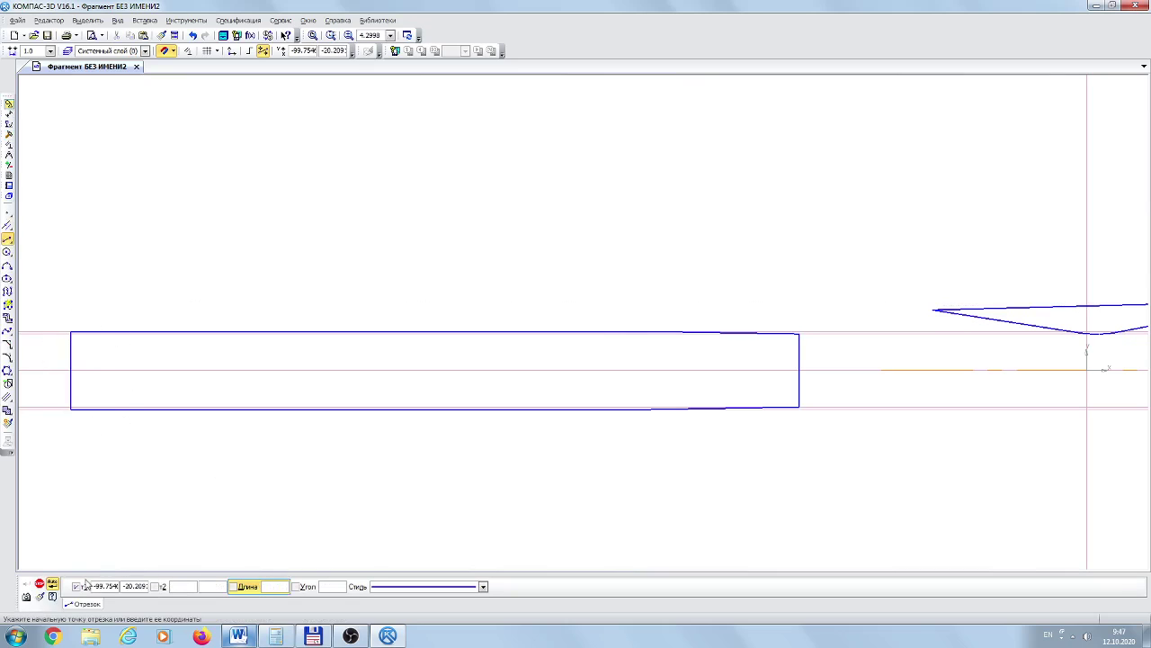